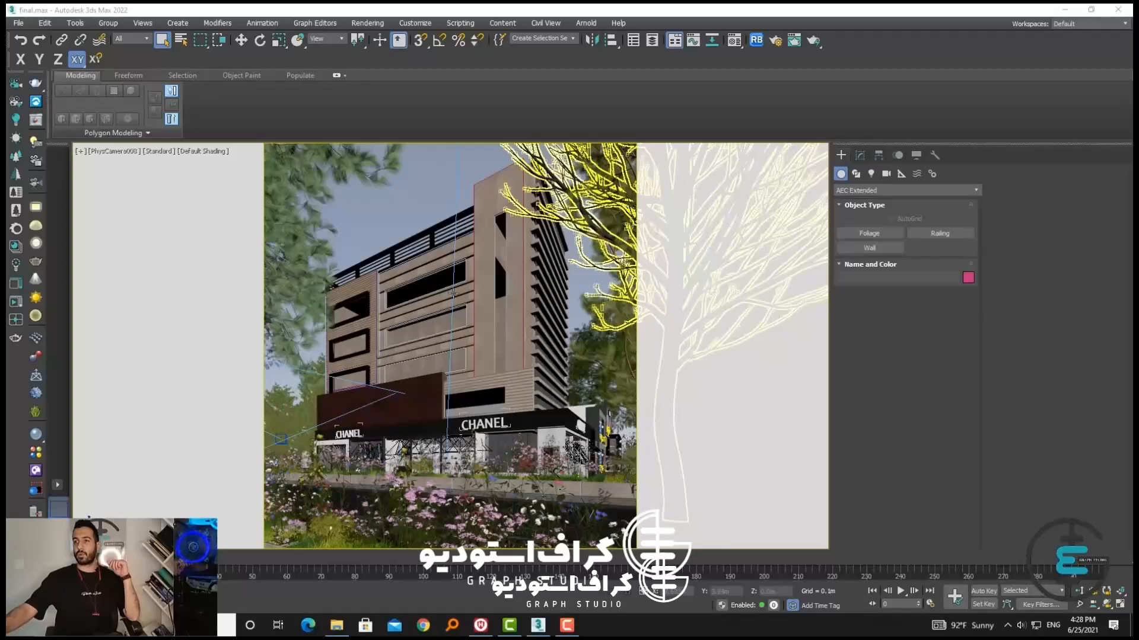
{"action": "left_click", "coordinate": [461, 329]}
{"action": "left_click", "coordinate": [382, 208]}
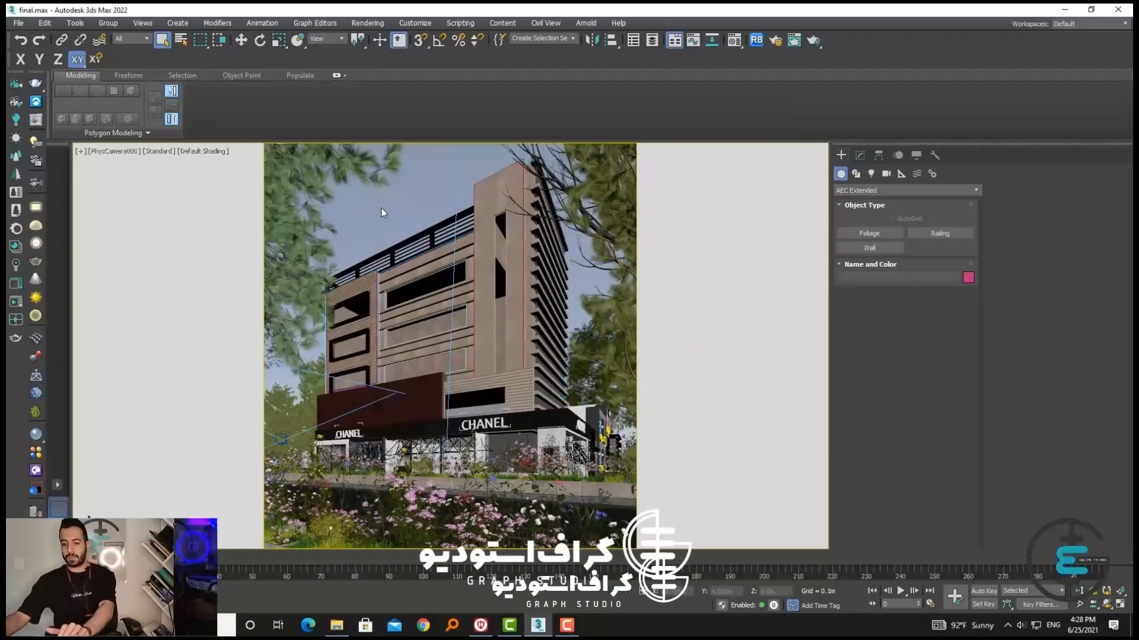
{"action": "left_click", "coordinate": [493, 347]}
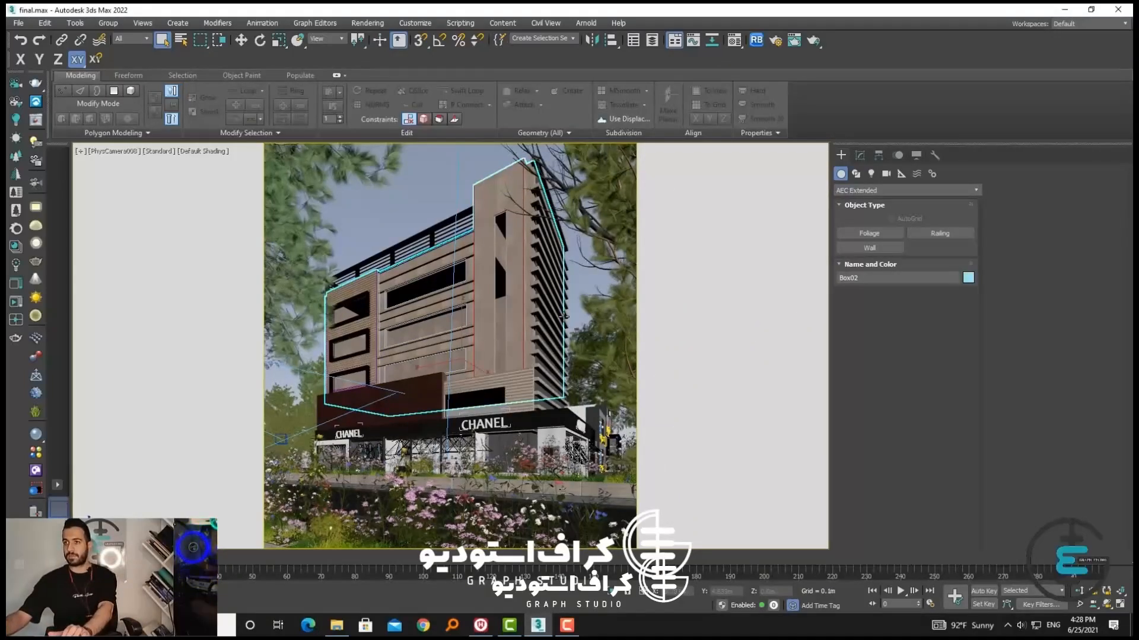
{"action": "left_click", "coordinate": [547, 286]}
{"action": "left_click", "coordinate": [408, 218]}
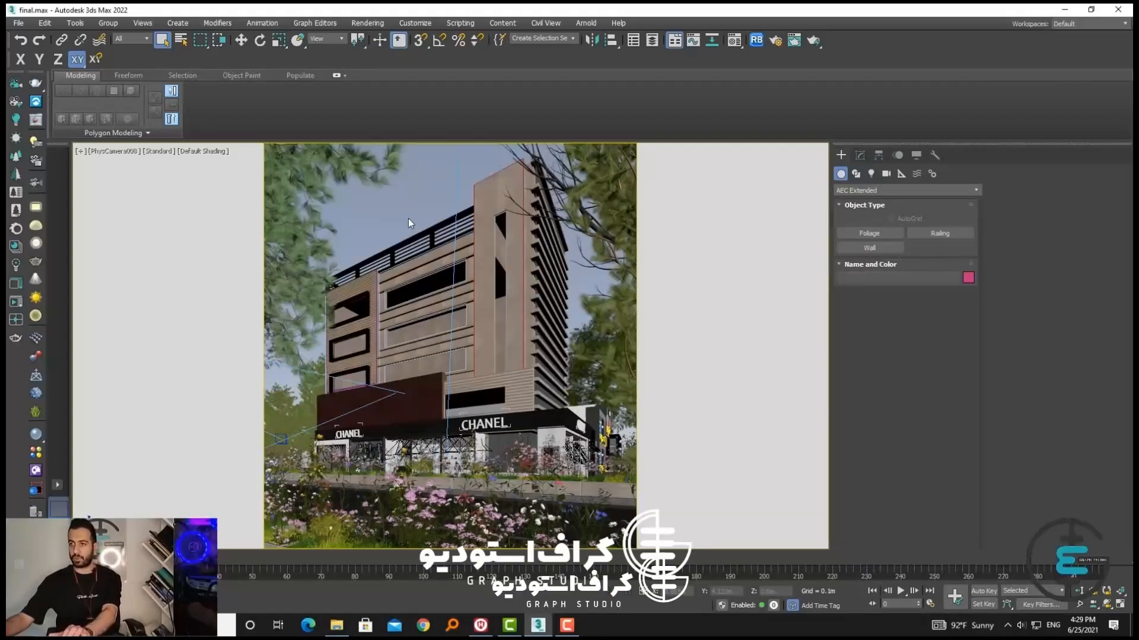
{"action": "left_click", "coordinate": [529, 356]}
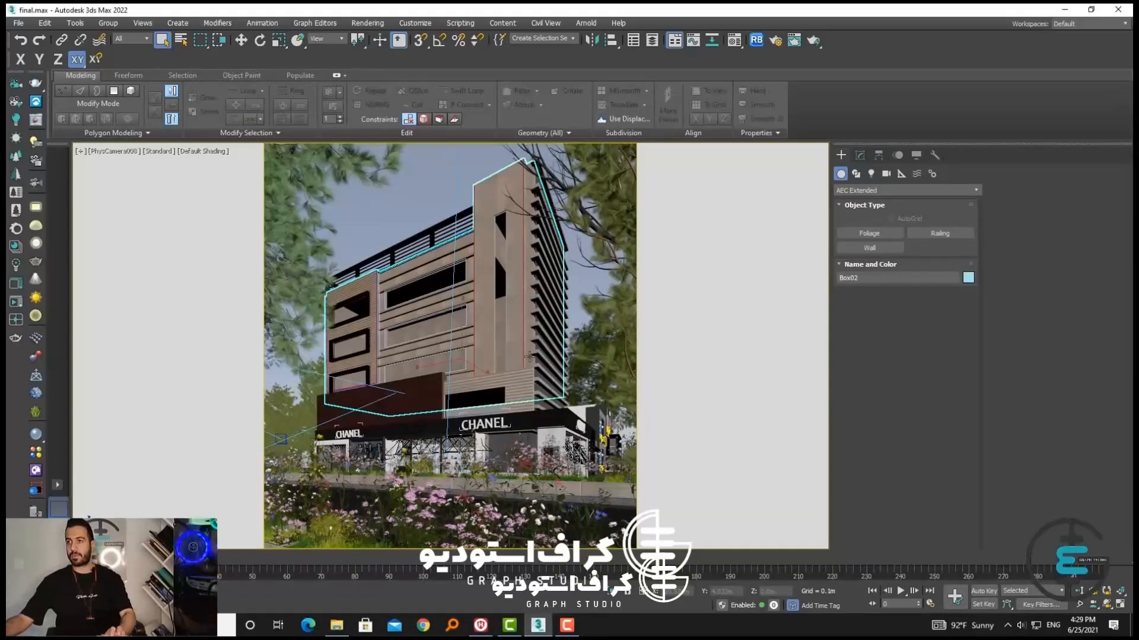
Switch to the perspective view and examine the storefront, paved sidewalk and planted strip along the street
{"action": "key", "text": "p"}
{"action": "scroll", "coordinate": [499, 280], "scroll_direction": "up", "scroll_amount": 5}
{"action": "middle_click_drag", "start_coordinate": [500, 284], "coordinate": [414, 456], "text": "alt"}
{"action": "scroll", "coordinate": [409, 409], "scroll_direction": "down", "scroll_amount": 2}
{"action": "scroll", "coordinate": [463, 284], "scroll_direction": "up", "scroll_amount": 4}
{"action": "middle_click_drag", "start_coordinate": [463, 284], "coordinate": [453, 308]}
{"action": "scroll", "coordinate": [417, 425], "scroll_direction": "down", "scroll_amount": 3}
{"action": "scroll", "coordinate": [454, 356], "scroll_direction": "down", "scroll_amount": 4}
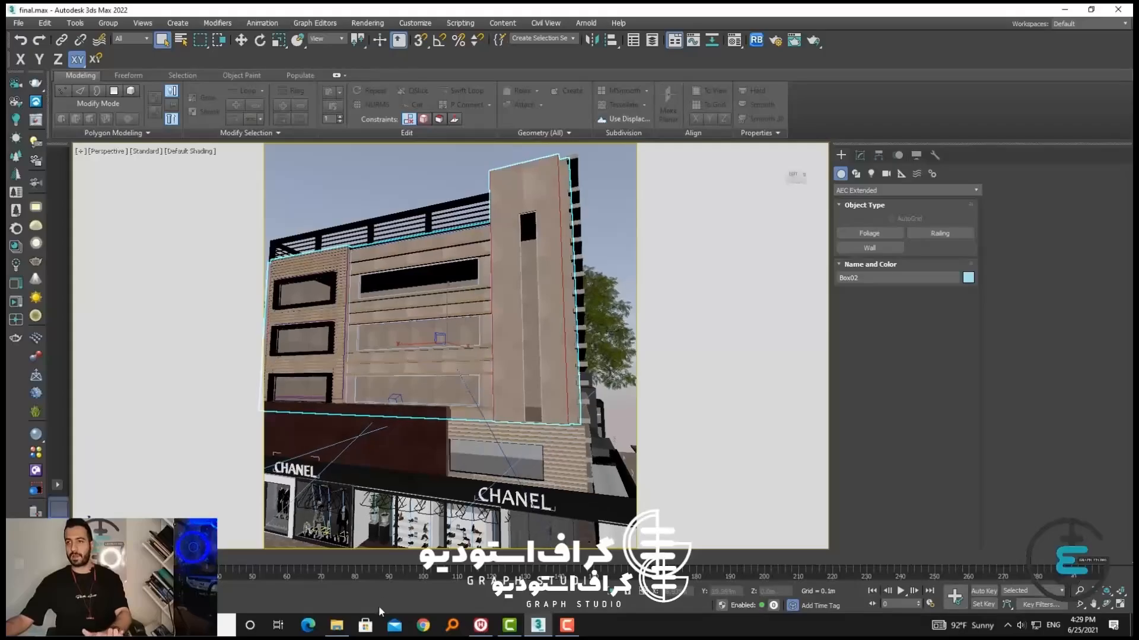
{"action": "middle_click_drag", "start_coordinate": [445, 452], "coordinate": [380, 415]}
{"action": "key", "text": "shift+f"}
{"action": "scroll", "coordinate": [491, 379], "scroll_direction": "down", "scroll_amount": 5}
{"action": "middle_click_drag", "start_coordinate": [380, 415], "coordinate": [482, 359]}
{"action": "scroll", "coordinate": [468, 371], "scroll_direction": "up", "scroll_amount": 3}
{"action": "scroll", "coordinate": [478, 416], "scroll_direction": "up", "scroll_amount": 3}
{"action": "middle_click_drag", "start_coordinate": [478, 415], "coordinate": [474, 417], "text": "alt"}
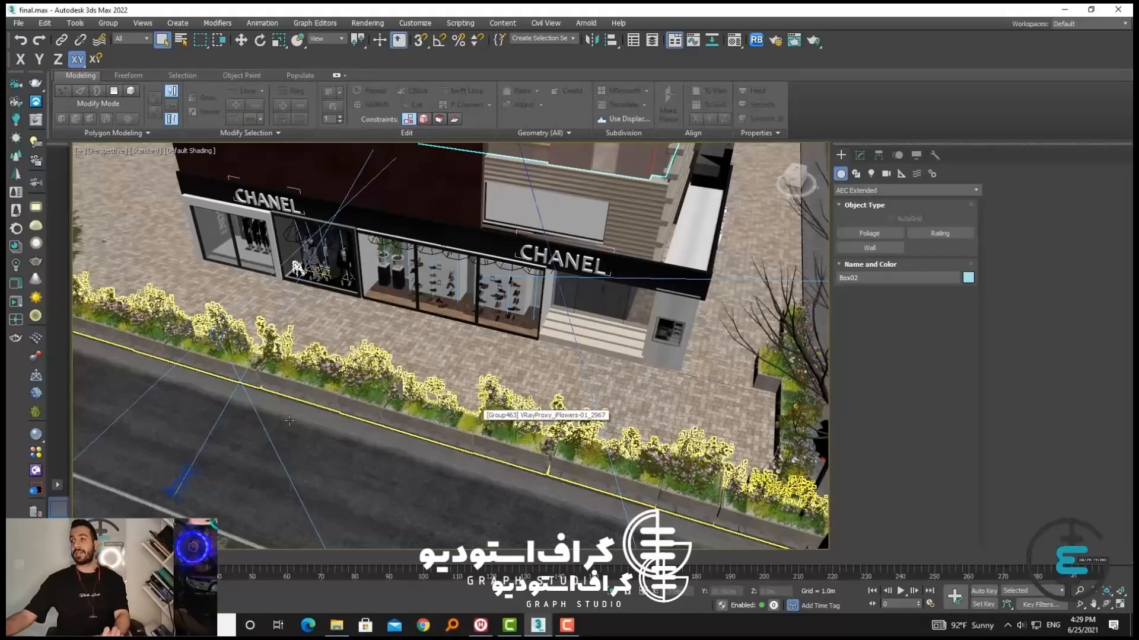
{"action": "mouse_move", "coordinate": [386, 444]}
{"action": "middle_mouse_down"}
{"action": "mouse_move", "coordinate": [397, 440]}
{"action": "mouse_move", "coordinate": [387, 449]}
{"action": "middle_mouse_up"}
Switch object creation from AEC Extended geometry to the Splines shapes
{"action": "left_click", "coordinate": [842, 190]}
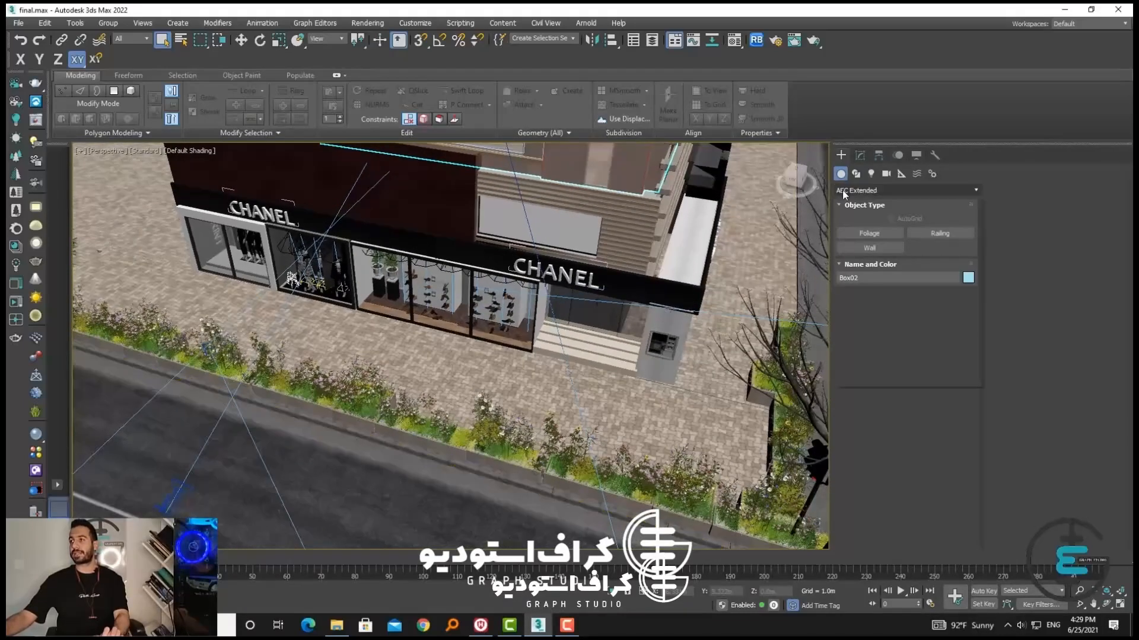
{"action": "left_click", "coordinate": [853, 202]}
{"action": "left_click", "coordinate": [857, 175]}
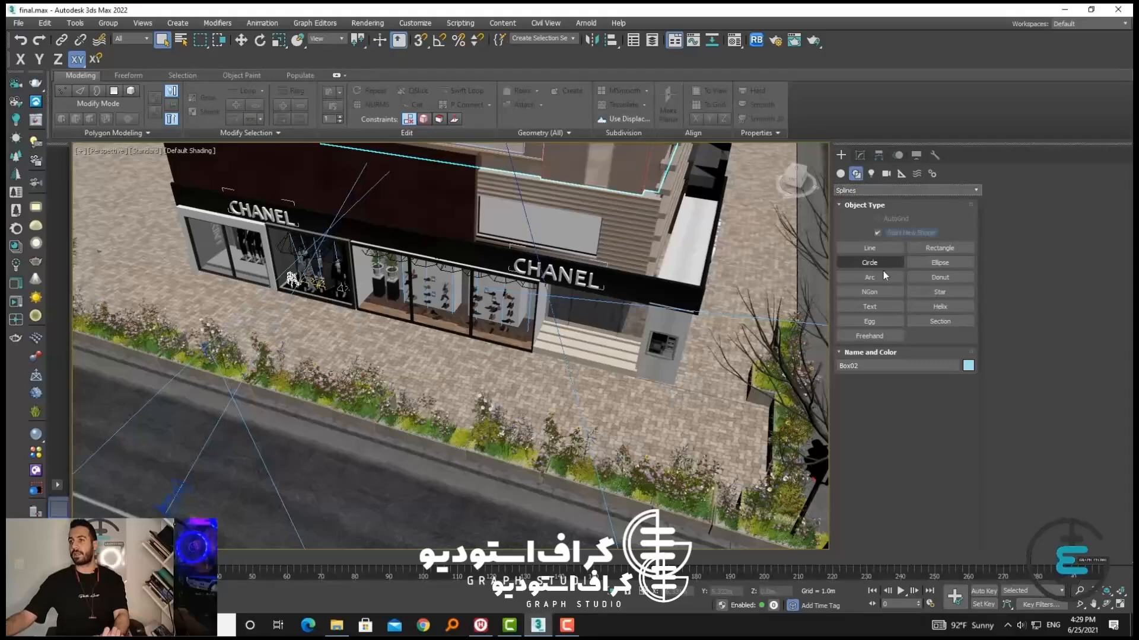
{"action": "middle_click_drag", "start_coordinate": [677, 397], "coordinate": [682, 380]}
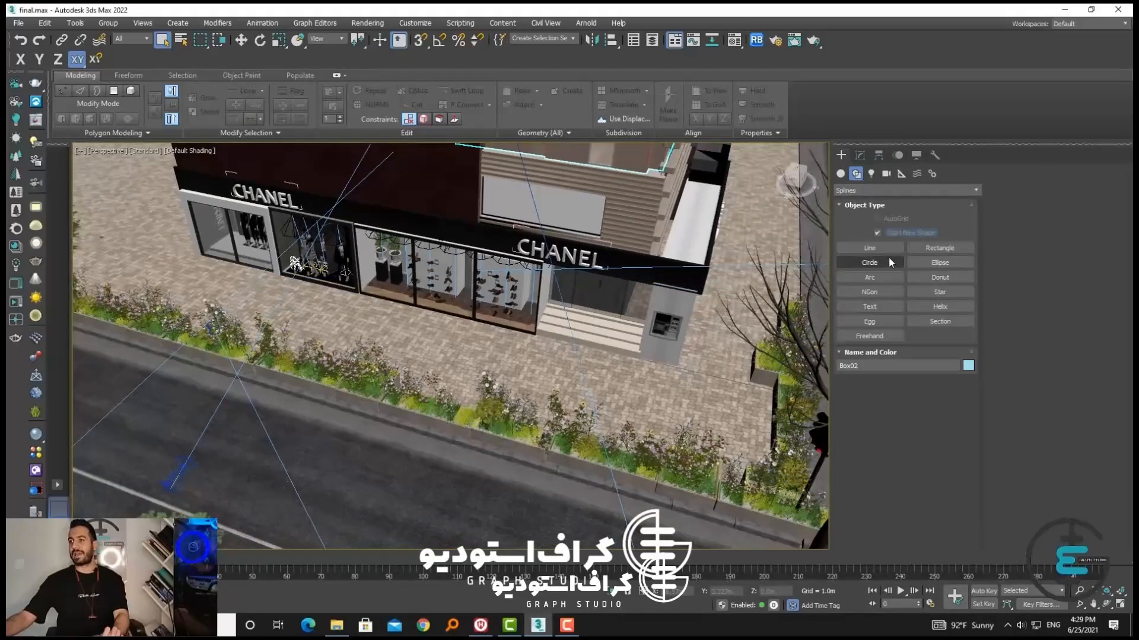
{"action": "left_click", "coordinate": [879, 249]}
{"action": "middle_click_drag", "start_coordinate": [782, 342], "coordinate": [666, 384], "text": "alt"}
{"action": "right_click", "coordinate": [655, 375]}
Isolate the two paved sidewalk surfaces that meet at the building's corner
{"action": "left_click", "coordinate": [553, 287]}
{"action": "left_click", "coordinate": [240, 520], "text": "ctrl"}
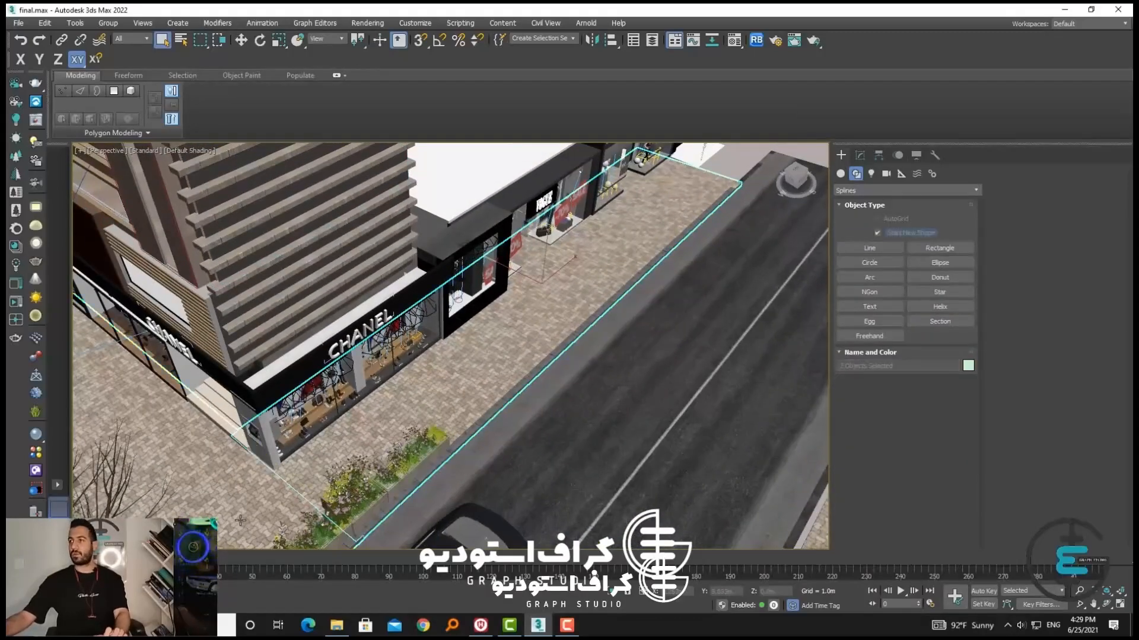
{"action": "key", "text": "alt+q"}
{"action": "middle_click_drag", "start_coordinate": [561, 420], "coordinate": [514, 350]}
With 3D snapping on and Corner drag type, draw a three-point line along the outer street edges of both sidewalk surfaces
{"action": "left_click", "coordinate": [884, 249]}
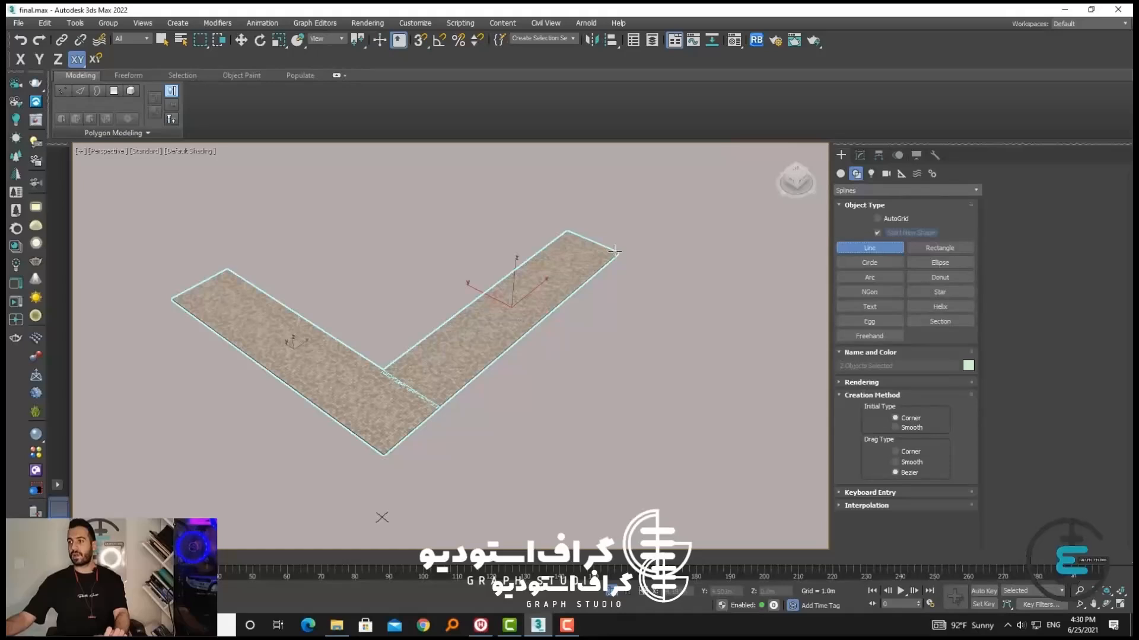
{"action": "left_click", "coordinate": [906, 453]}
{"action": "middle_click_drag", "start_coordinate": [726, 405], "coordinate": [646, 290], "text": "alt"}
{"action": "key", "text": "s"}
{"action": "right_click", "coordinate": [421, 39]}
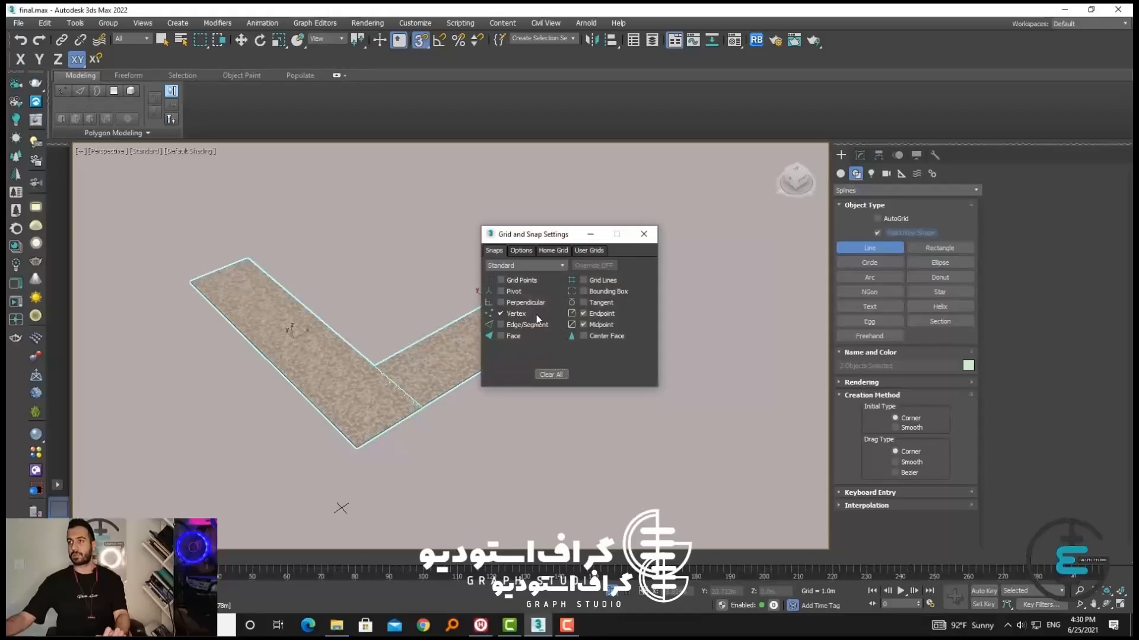
{"action": "left_click", "coordinate": [643, 233]}
{"action": "left_click", "coordinate": [636, 273]}
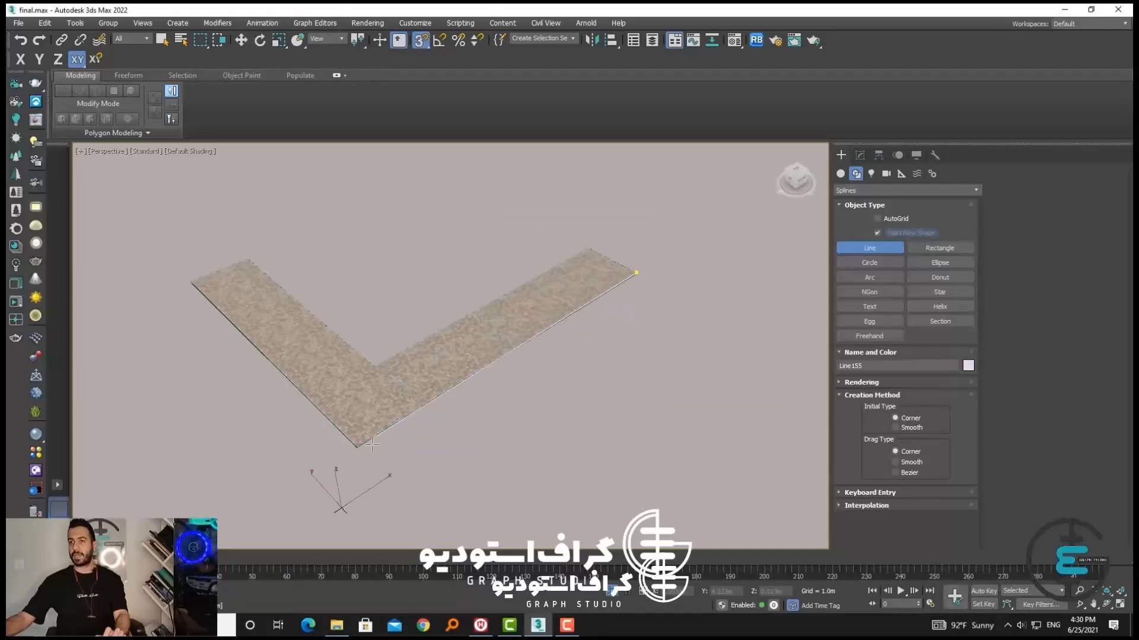
{"action": "left_click", "coordinate": [358, 444]}
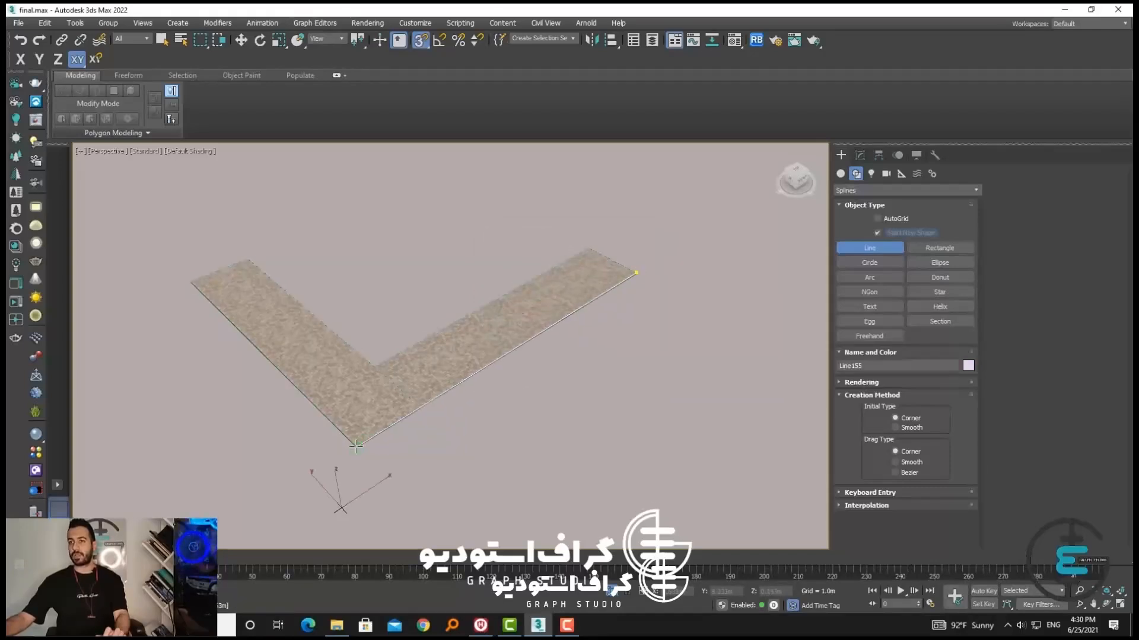
{"action": "left_click", "coordinate": [190, 282]}
{"action": "right_click", "coordinate": [400, 390]}
End the isolation of the sidewalk surfaces so the full street scene is shown
{"action": "middle_click_drag", "start_coordinate": [569, 417], "coordinate": [545, 458], "text": "alt"}
{"action": "left_click", "coordinate": [241, 39]}
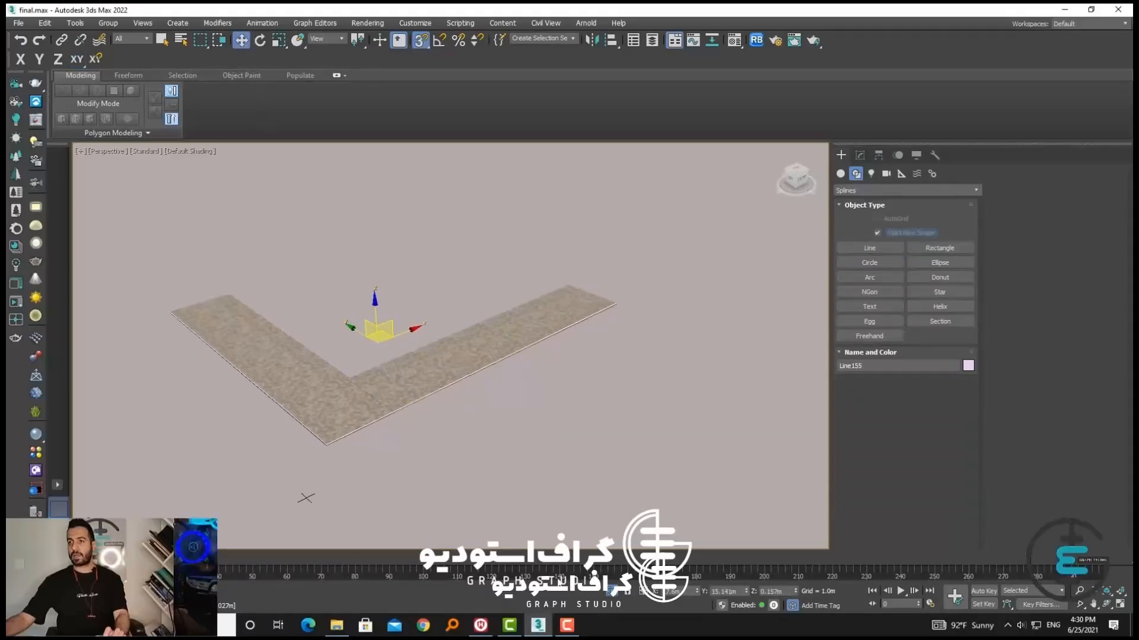
{"action": "left_click", "coordinate": [611, 593]}
{"action": "middle_click_drag", "start_coordinate": [496, 357], "coordinate": [678, 285]}
{"action": "middle_click_drag", "start_coordinate": [631, 352], "coordinate": [593, 341], "text": "alt"}
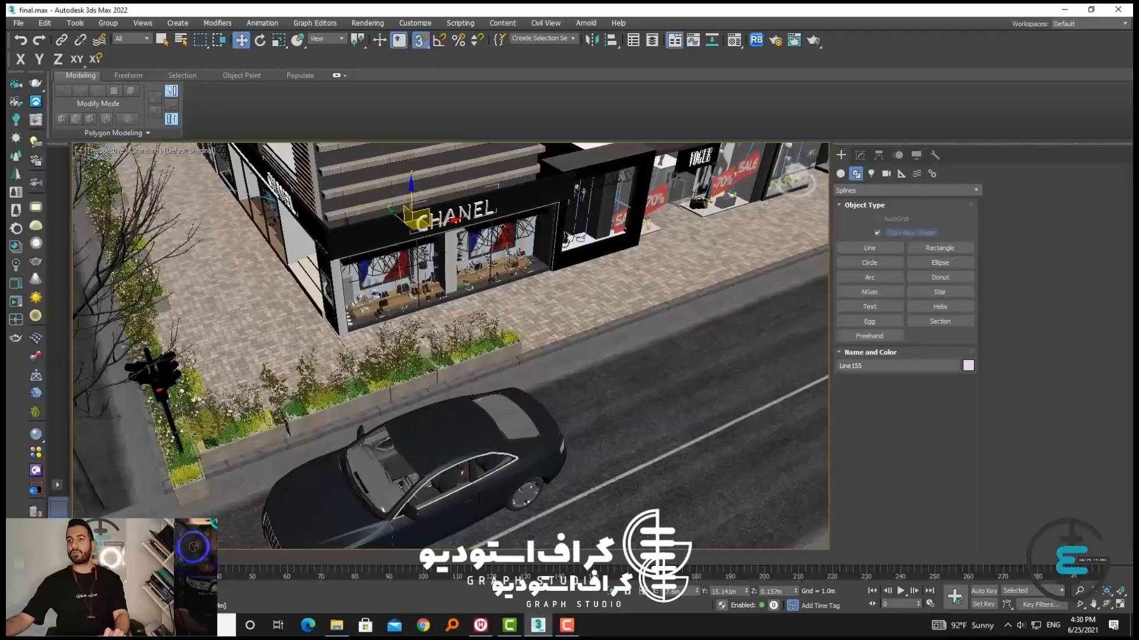
Isolate the dense green tree beside the street together with the new sidewalk line
{"action": "mouse_move", "coordinate": [439, 373]}
{"action": "middle_mouse_down", "text": "alt"}
{"action": "mouse_move", "coordinate": [384, 352]}
{"action": "mouse_move", "coordinate": [422, 373]}
{"action": "middle_mouse_up", "text": "alt"}
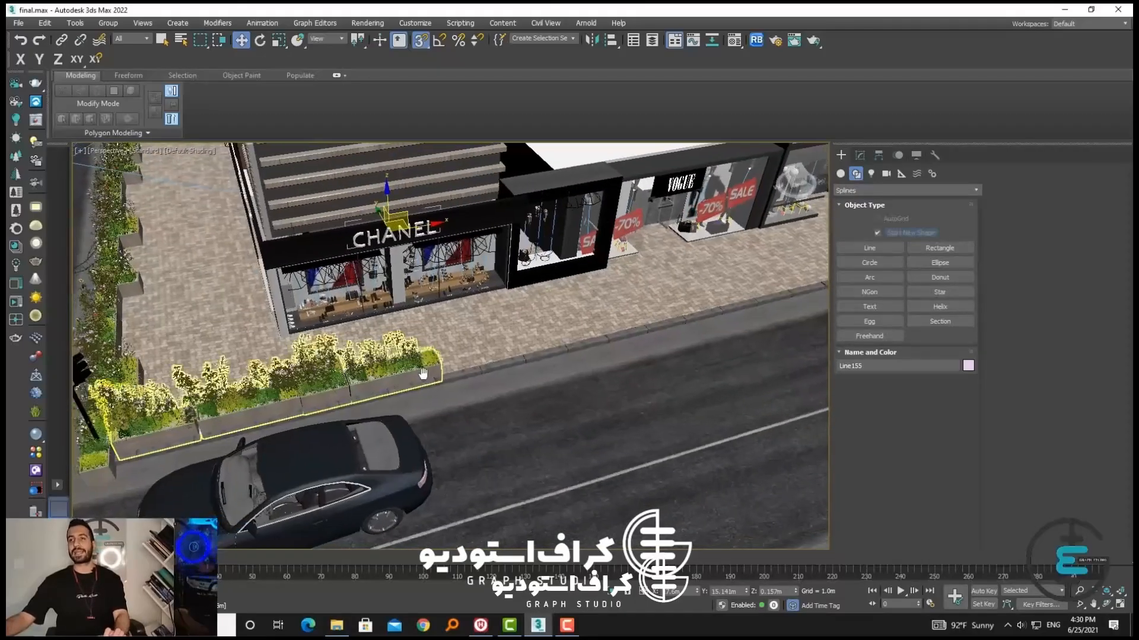
{"action": "middle_click_drag", "start_coordinate": [178, 468], "coordinate": [374, 396]}
{"action": "middle_click_drag", "start_coordinate": [190, 407], "coordinate": [400, 489], "text": "alt"}
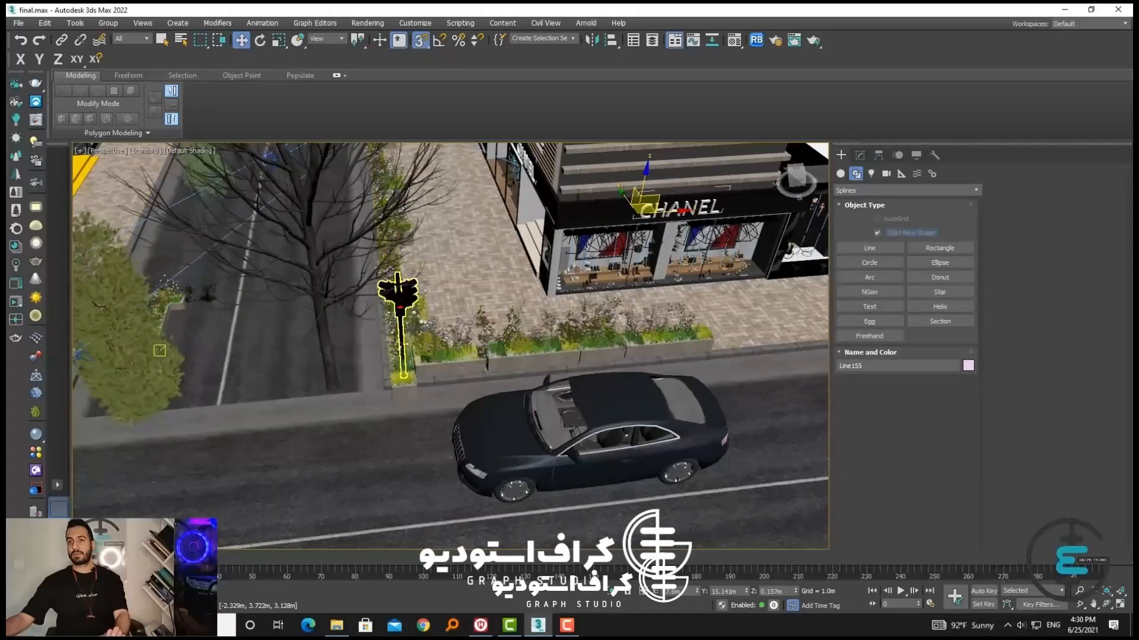
{"action": "left_click", "coordinate": [151, 404]}
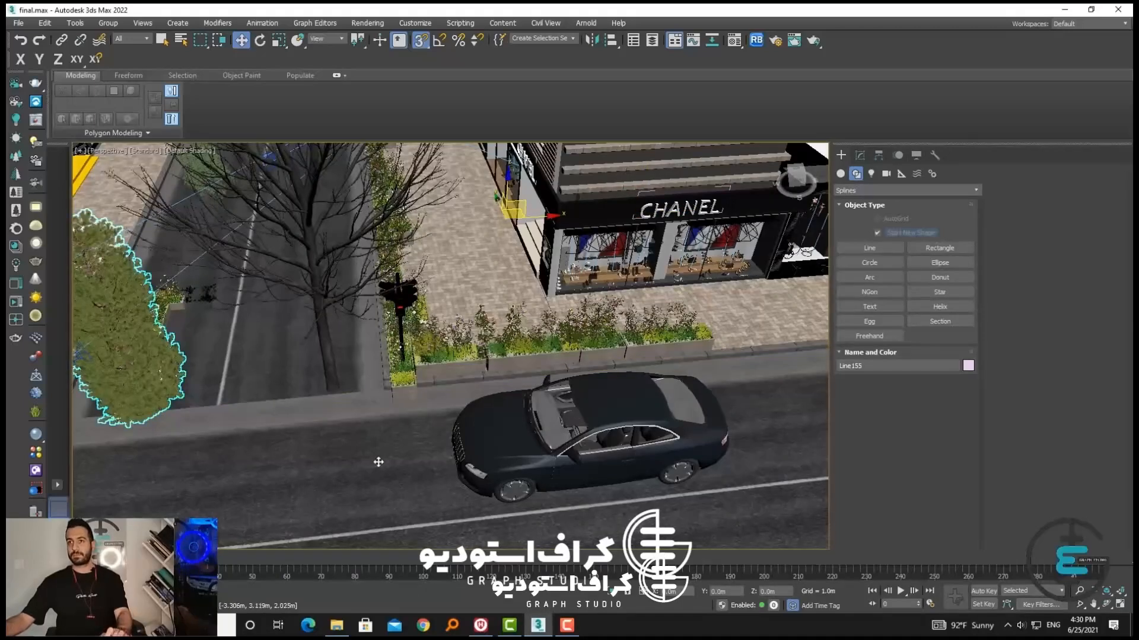
{"action": "key", "text": "alt+q"}
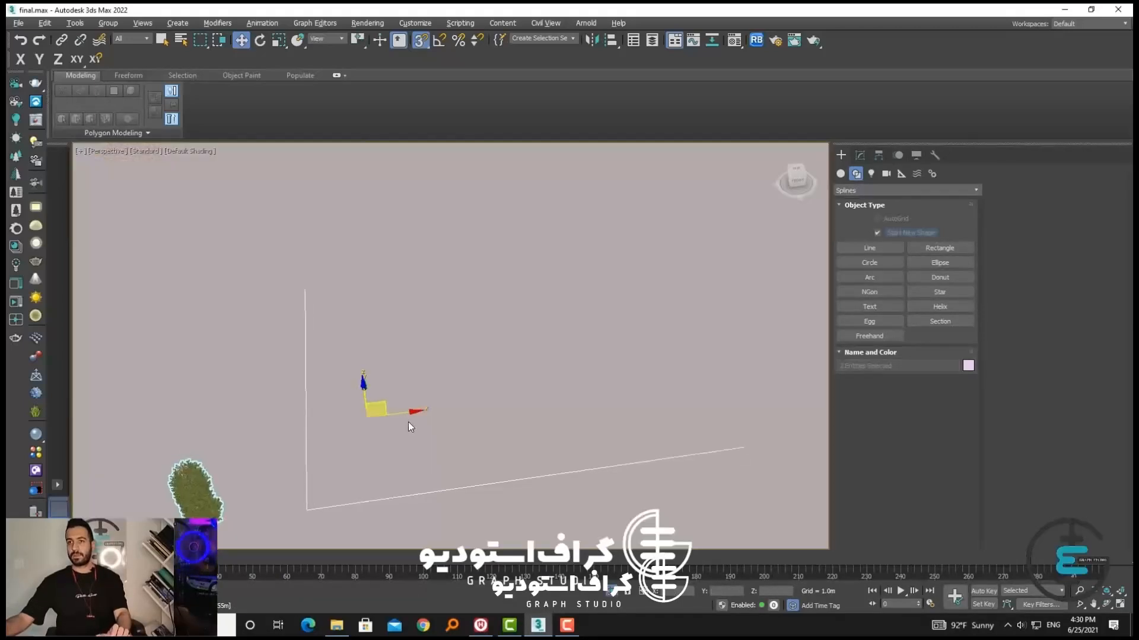
Clone the isolated tree once as a Copy, placed a short distance away from the original
{"action": "left_click", "coordinate": [303, 391]}
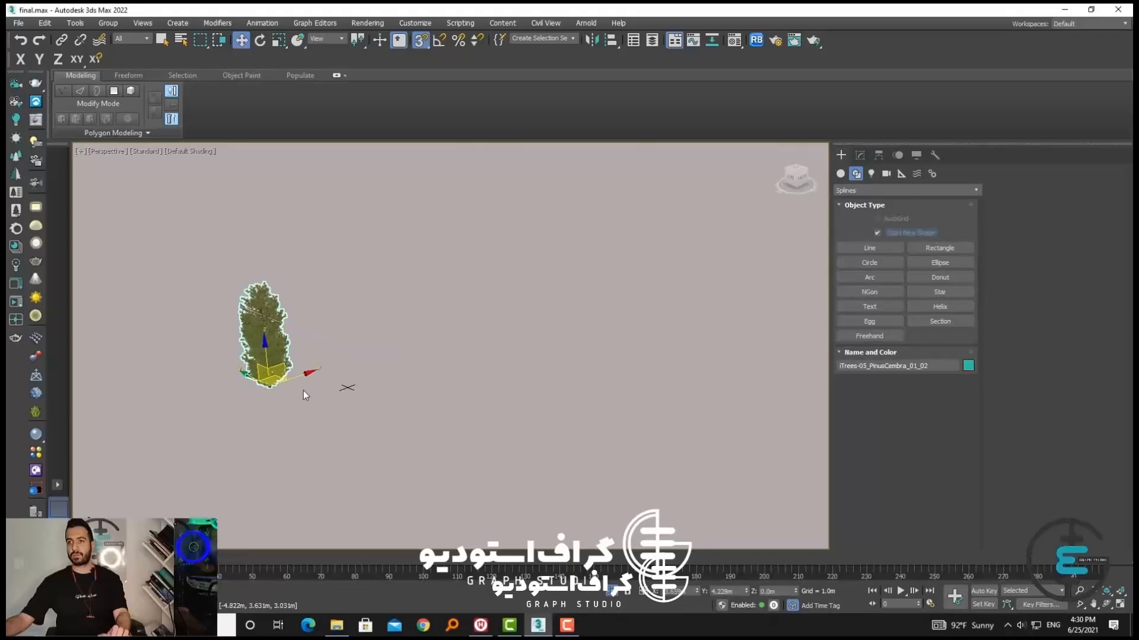
{"action": "left_click_drag", "start_coordinate": [304, 390], "coordinate": [428, 294], "text": "shift"}
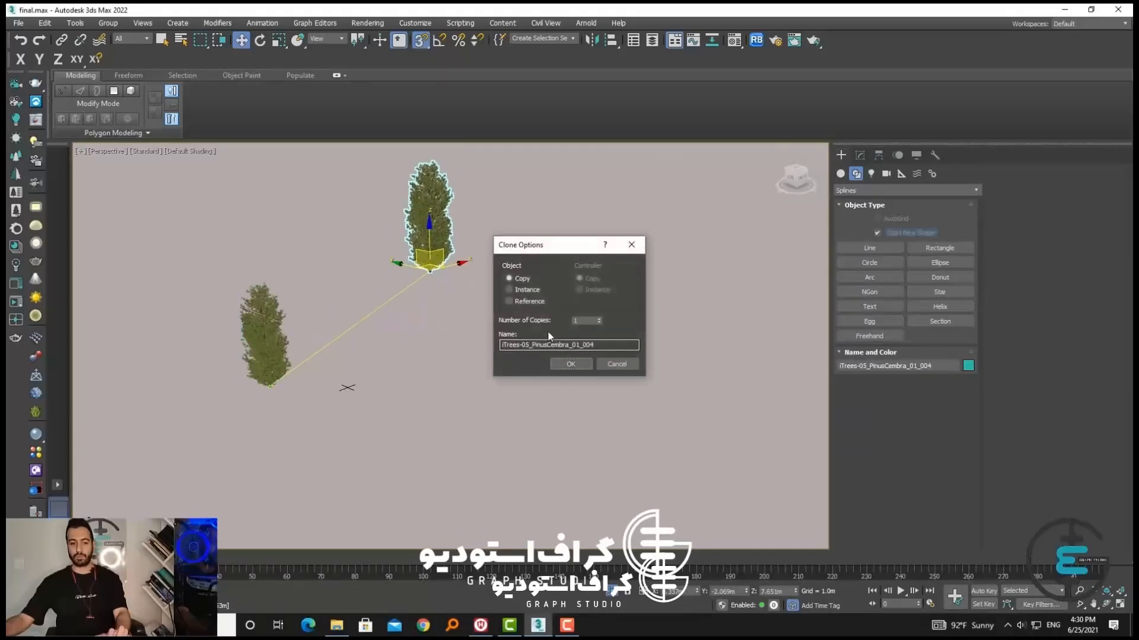
{"action": "left_click", "coordinate": [562, 363]}
Turn off snapping and scale the copied tree down uniformly to a much smaller size
{"action": "key", "text": "a"}
{"action": "middle_click_drag", "start_coordinate": [471, 358], "coordinate": [458, 389]}
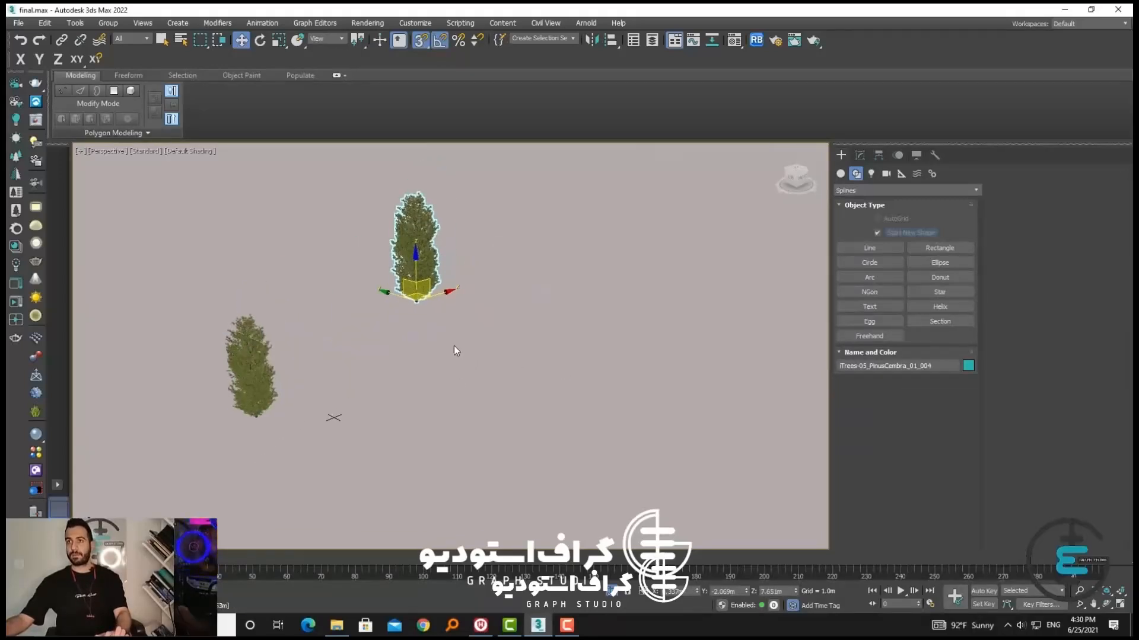
{"action": "key", "text": "s"}
{"action": "key", "text": "a"}
{"action": "left_click", "coordinate": [277, 40]}
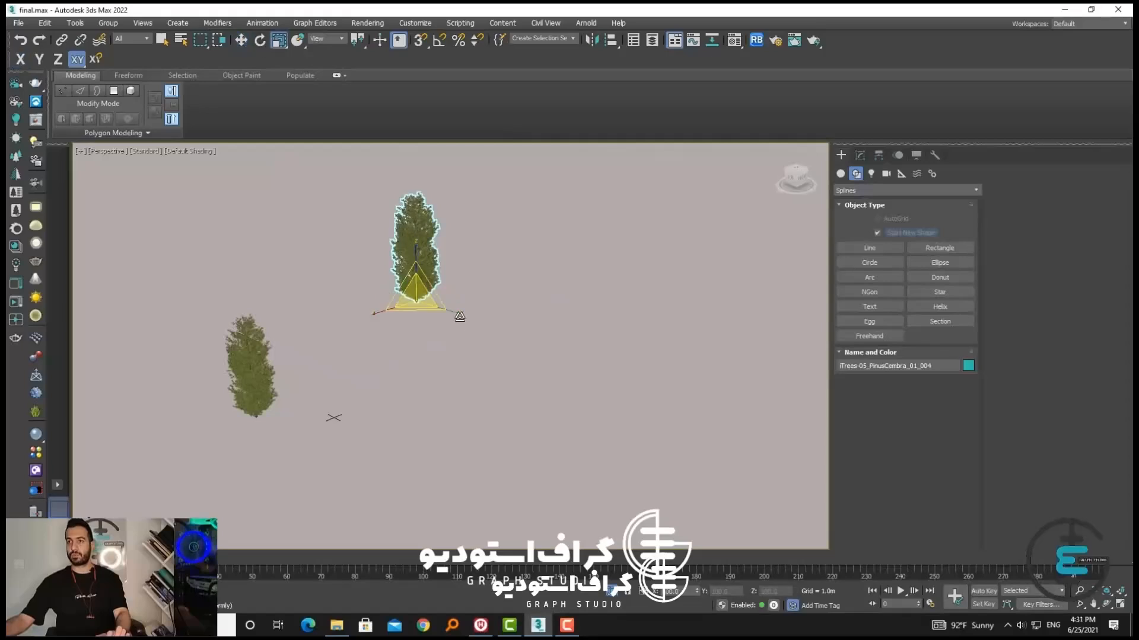
{"action": "left_click_drag", "start_coordinate": [414, 296], "coordinate": [239, 58]}
{"action": "left_click", "coordinate": [240, 40]}
Display the perspective viewport in wireframe, with the small tree copy and the sidewalk line in the scene
{"action": "mouse_move", "coordinate": [485, 345]}
{"action": "middle_mouse_down"}
{"action": "mouse_move", "coordinate": [412, 348]}
{"action": "mouse_move", "coordinate": [412, 331]}
{"action": "mouse_move", "coordinate": [432, 347]}
{"action": "middle_mouse_up"}
{"action": "key", "text": "F3"}
{"action": "scroll", "coordinate": [381, 304], "scroll_direction": "up", "scroll_amount": 4}
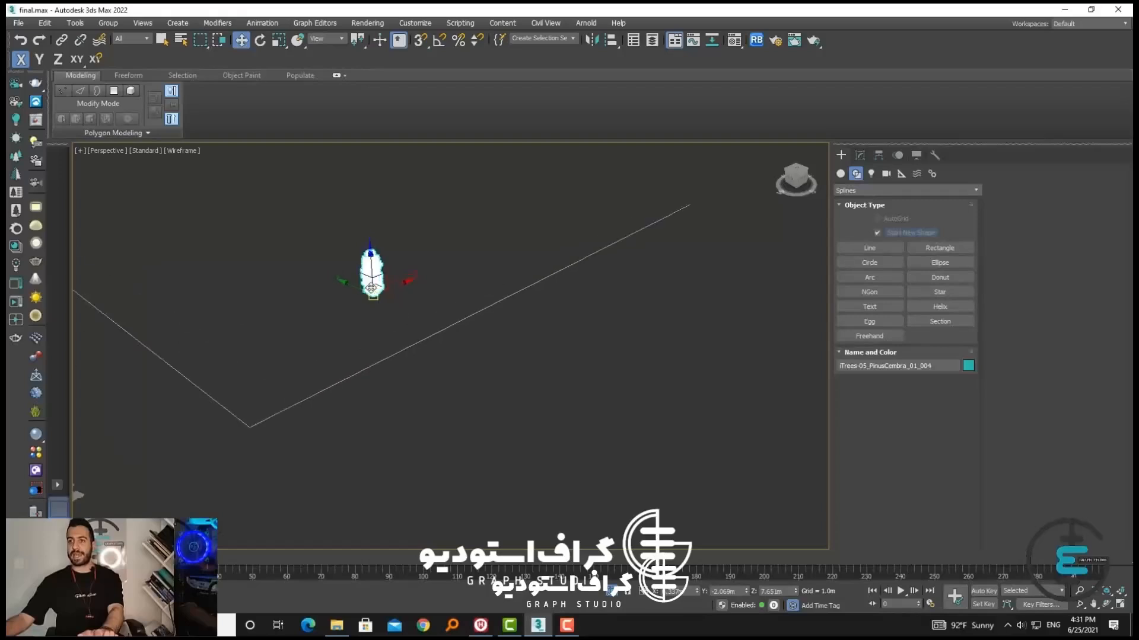
{"action": "left_click", "coordinate": [436, 336]}
{"action": "middle_click_drag", "start_coordinate": [391, 371], "coordinate": [452, 362]}
{"action": "left_click", "coordinate": [438, 314]}
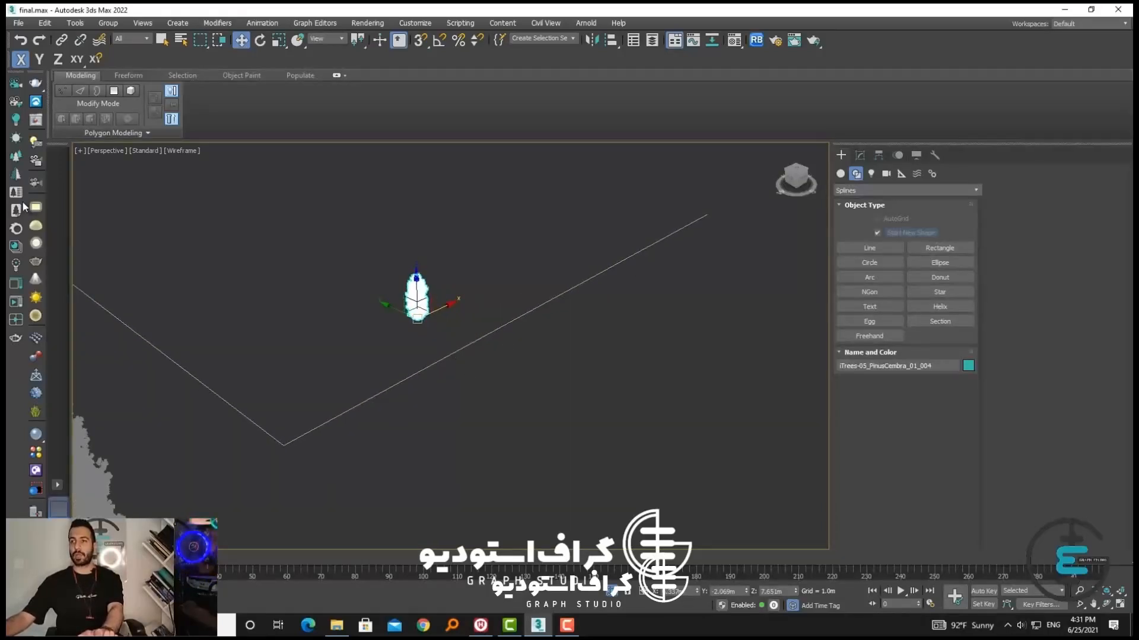
{"action": "scroll", "coordinate": [388, 383], "scroll_direction": "down", "scroll_amount": 3}
{"action": "scroll", "coordinate": [386, 381], "scroll_direction": "up", "scroll_amount": 3}
{"action": "middle_click_drag", "start_coordinate": [386, 380], "coordinate": [395, 378]}
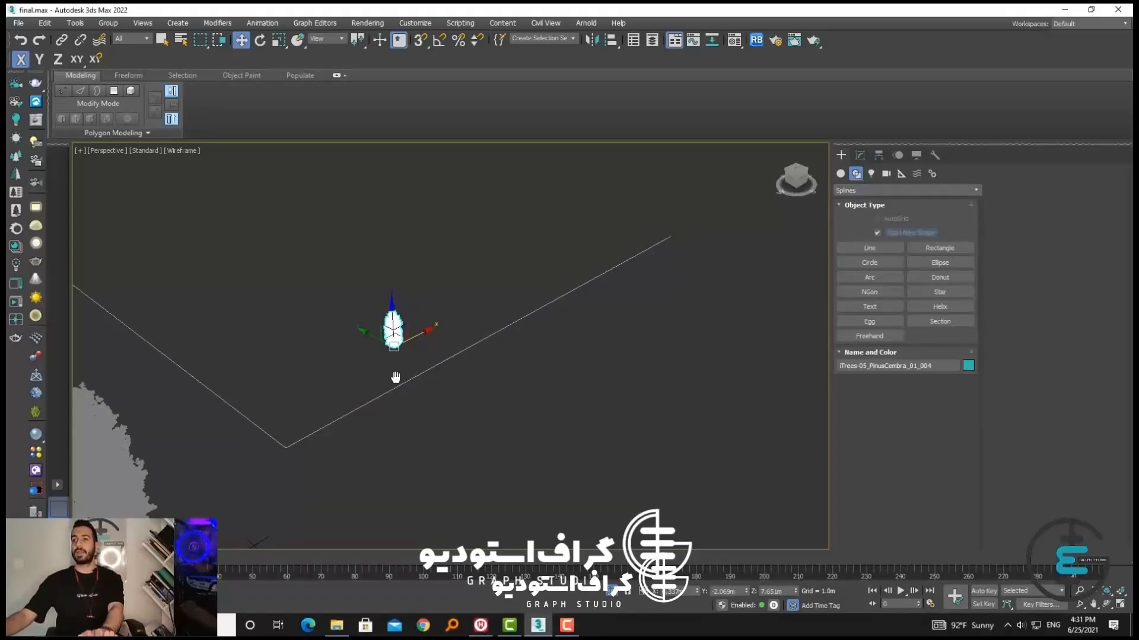
{"action": "left_click", "coordinate": [455, 369]}
{"action": "left_click", "coordinate": [403, 337]}
{"action": "left_click", "coordinate": [475, 376]}
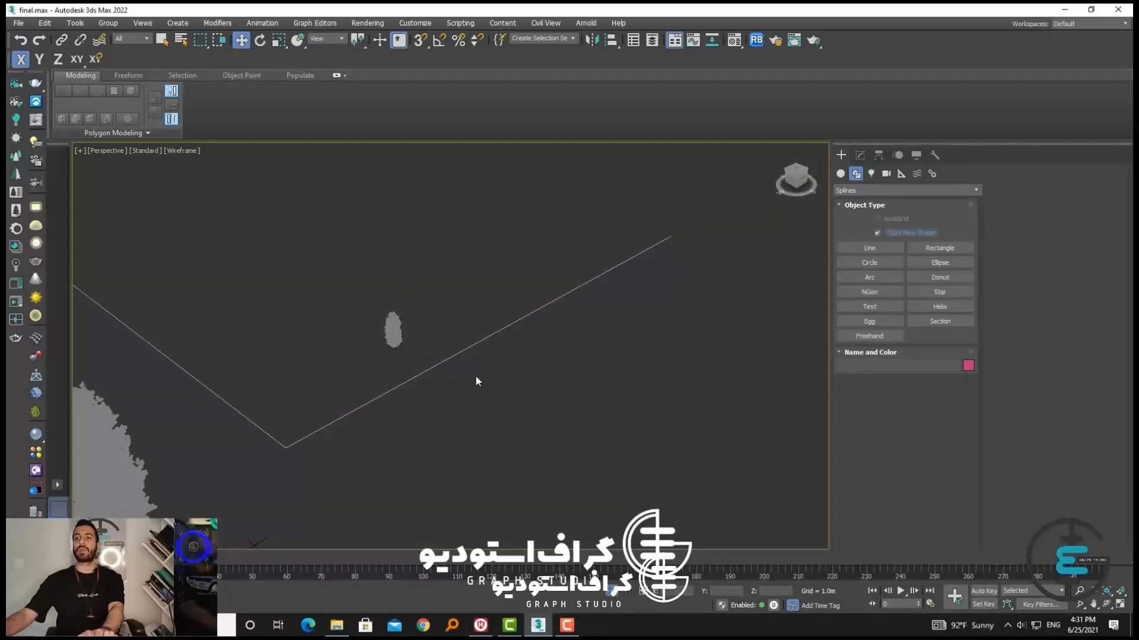
{"action": "left_click", "coordinate": [452, 359]}
{"action": "left_click", "coordinate": [410, 343]}
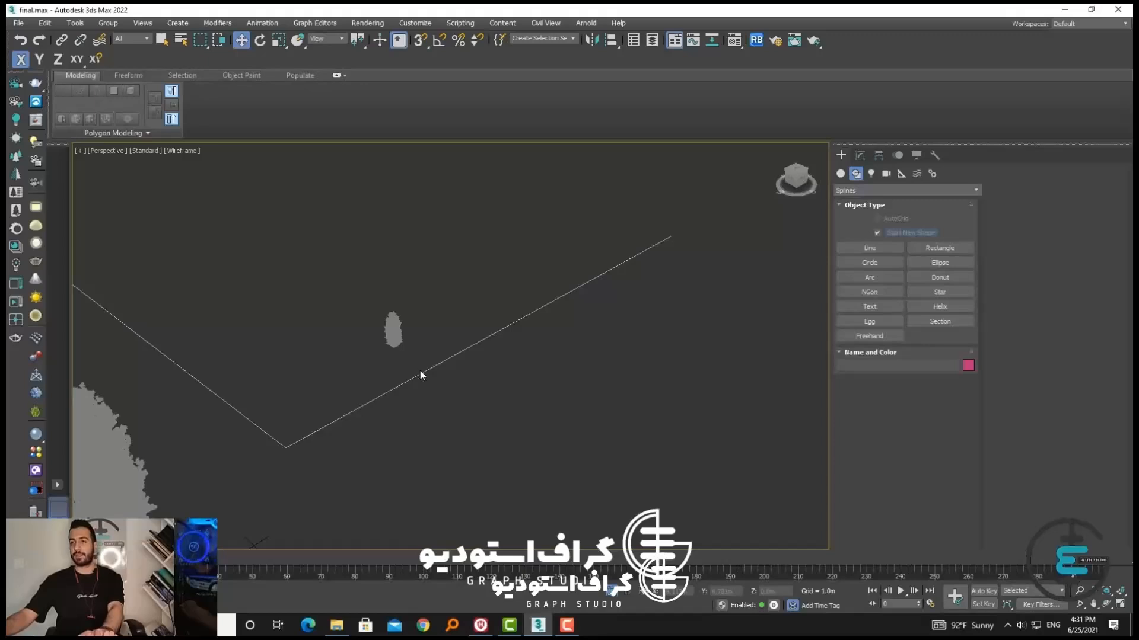
{"action": "middle_click_drag", "start_coordinate": [460, 396], "coordinate": [447, 389]}
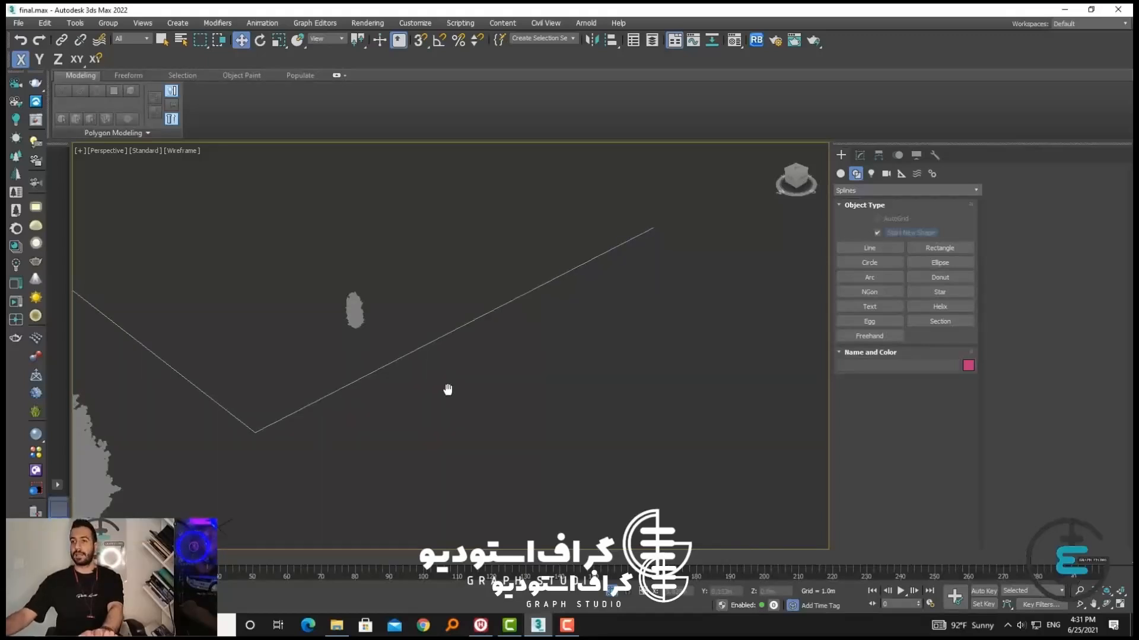
{"action": "middle_click_drag", "start_coordinate": [381, 376], "coordinate": [411, 391]}
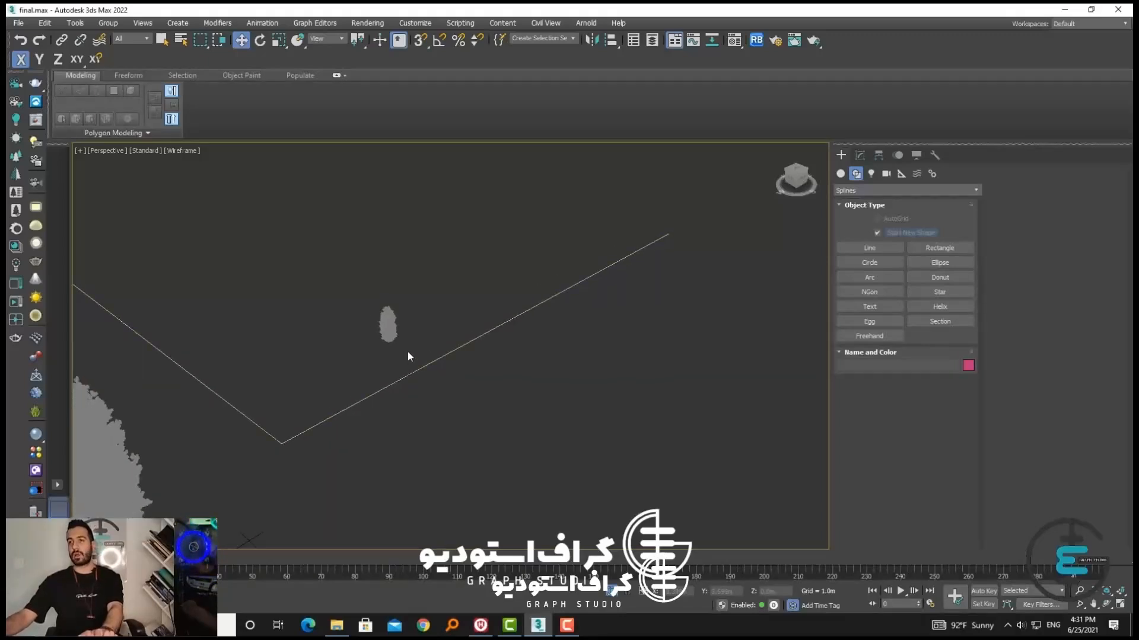
{"action": "left_click", "coordinate": [391, 328]}
{"action": "left_click", "coordinate": [421, 345]}
{"action": "left_click", "coordinate": [388, 323]}
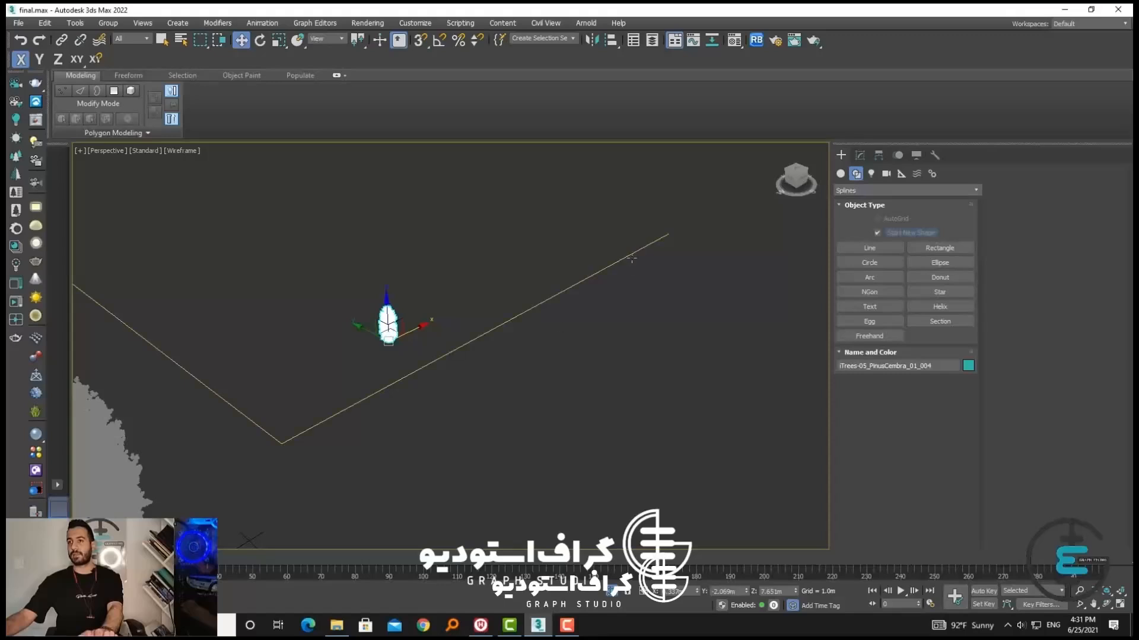
{"action": "left_click", "coordinate": [444, 285]}
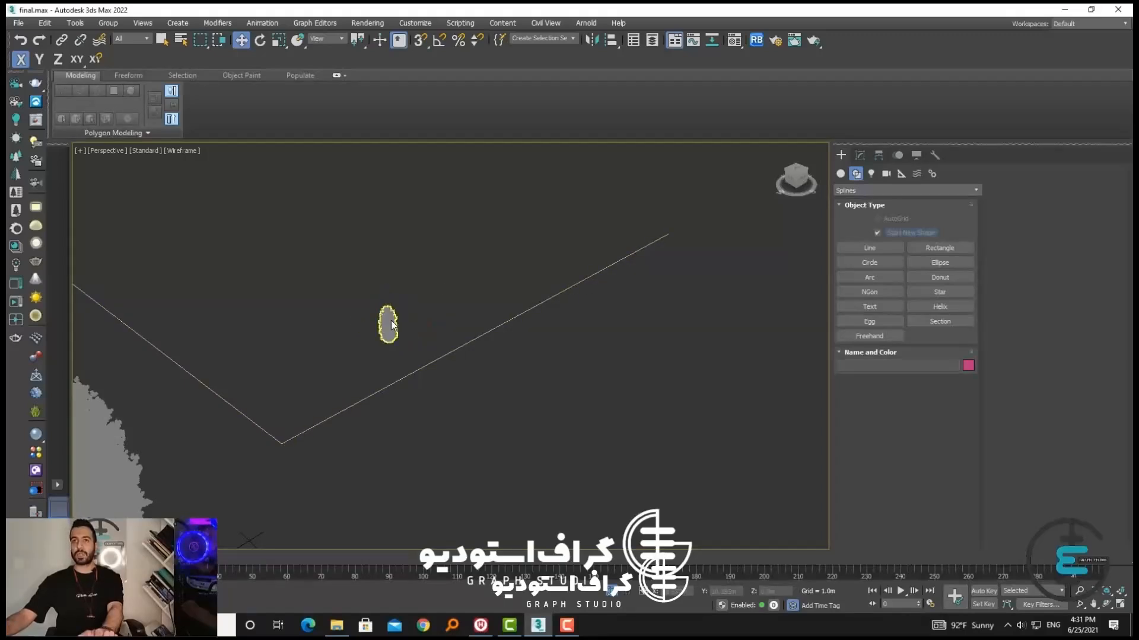
Select the small tree copy and open the Spacing Tool for it
{"action": "left_click", "coordinate": [390, 321]}
{"action": "left_click", "coordinate": [76, 23]}
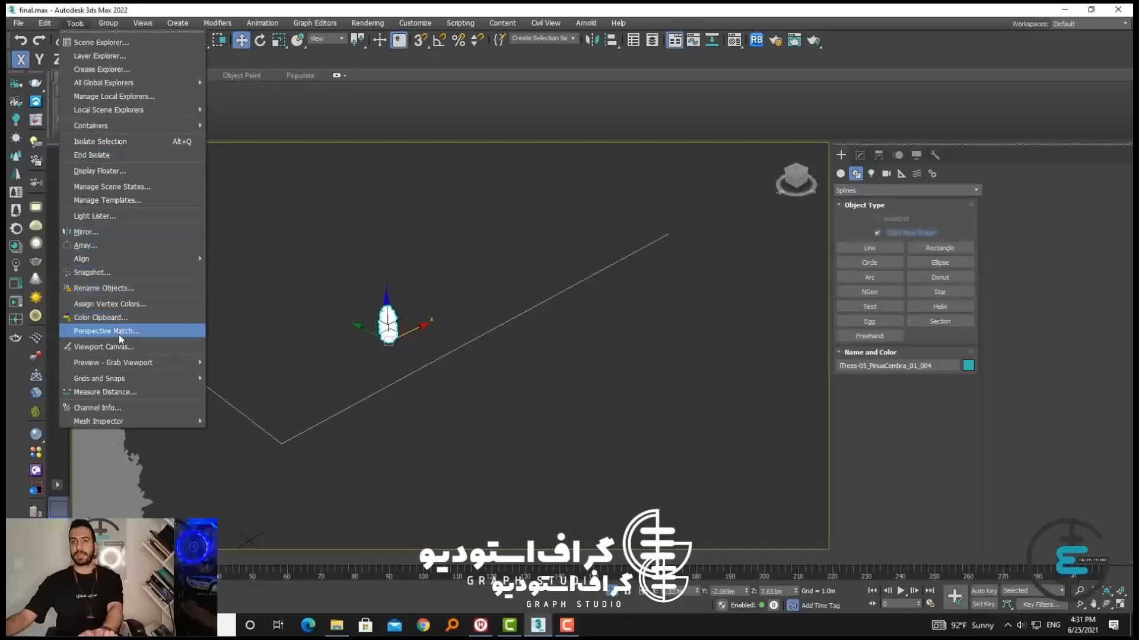
{"action": "mouse_move", "coordinate": [135, 263]}
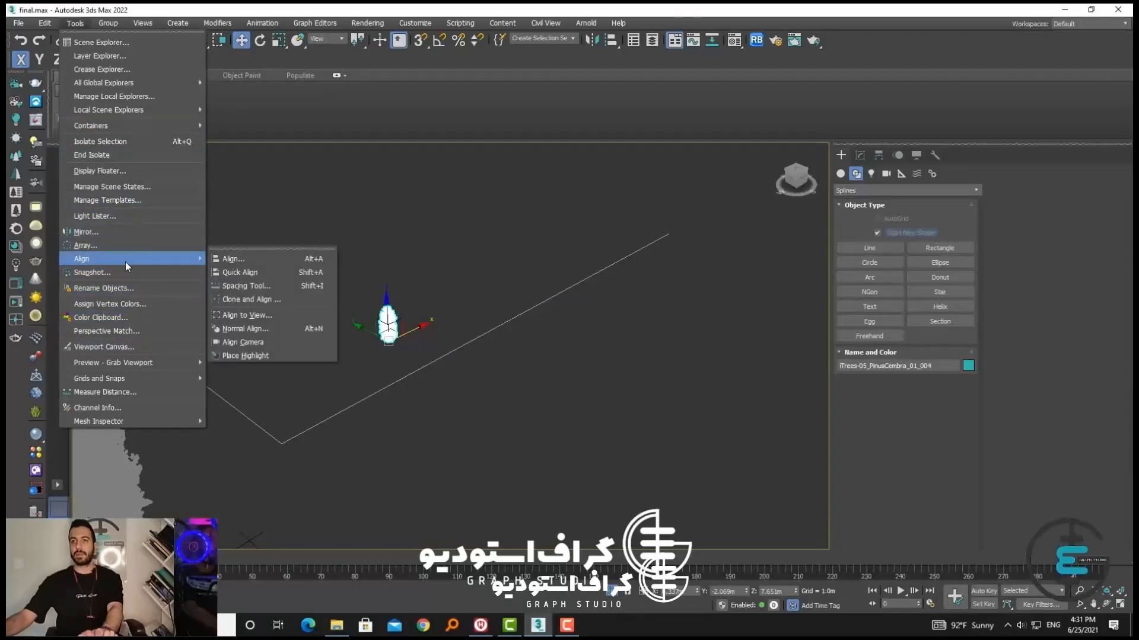
{"action": "left_click", "coordinate": [243, 287]}
{"action": "left_click", "coordinate": [144, 25]}
{"action": "left_click", "coordinate": [75, 25]}
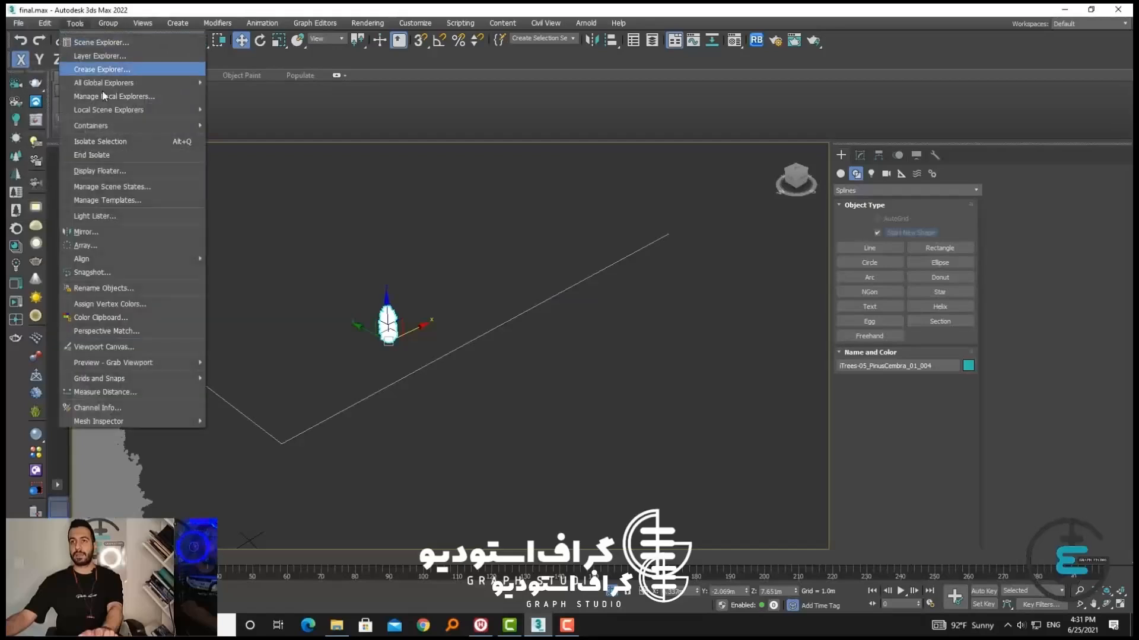
{"action": "mouse_move", "coordinate": [137, 264]}
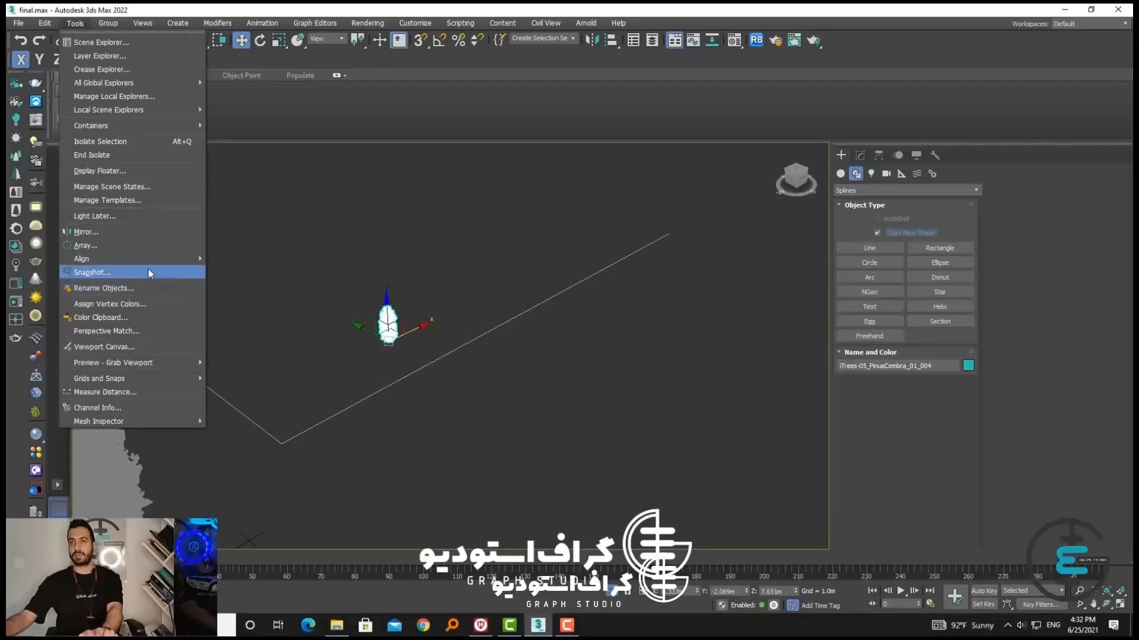
{"action": "left_click", "coordinate": [276, 261]}
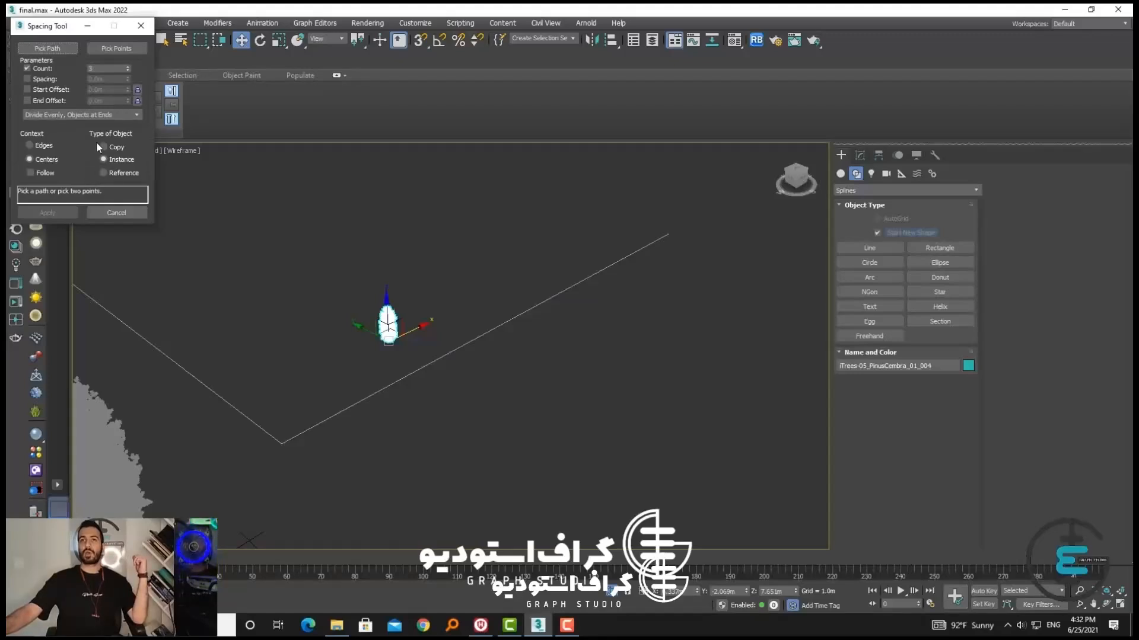
Assign the sidewalk line as the path along which the small tree is spaced
{"action": "left_click", "coordinate": [66, 48]}
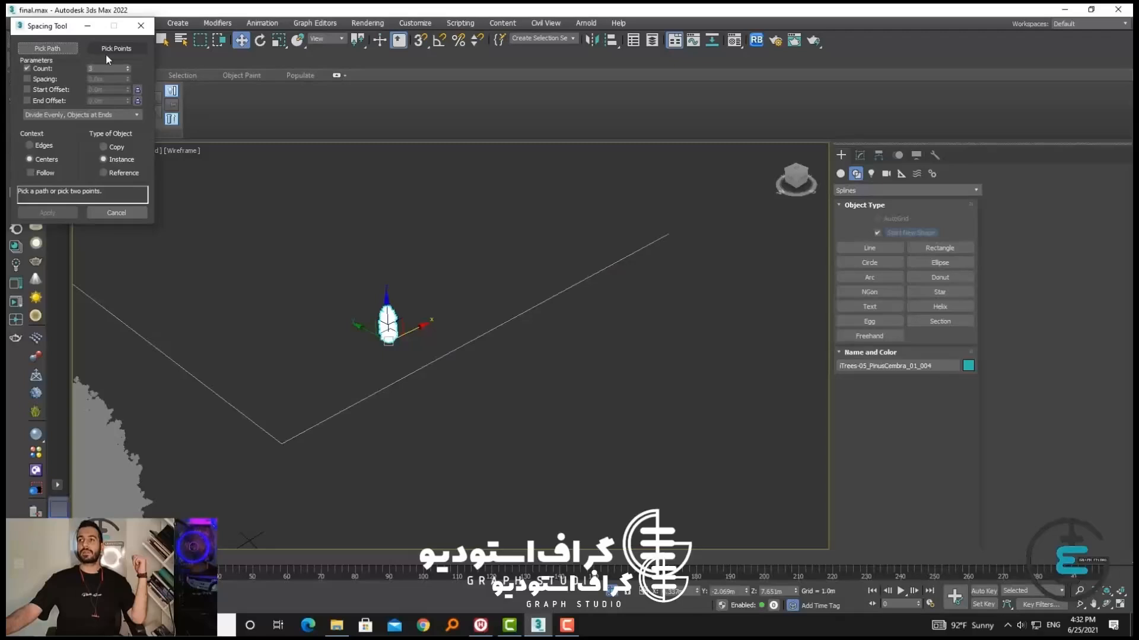
{"action": "scroll", "coordinate": [653, 235], "scroll_direction": "down", "scroll_amount": 2}
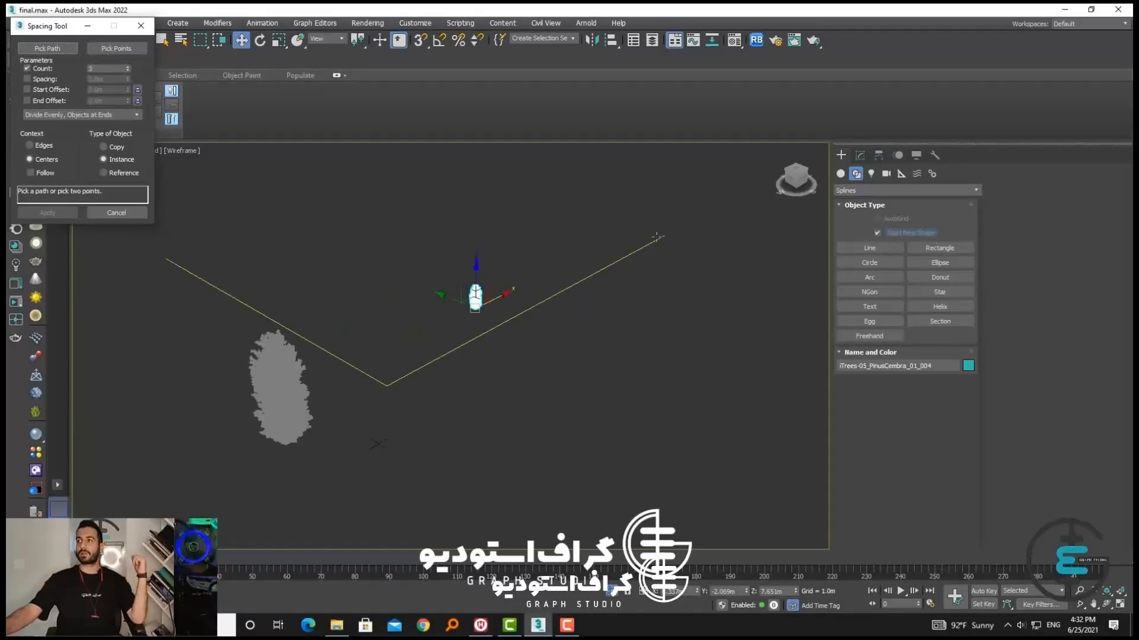
{"action": "left_click", "coordinate": [899, 175]}
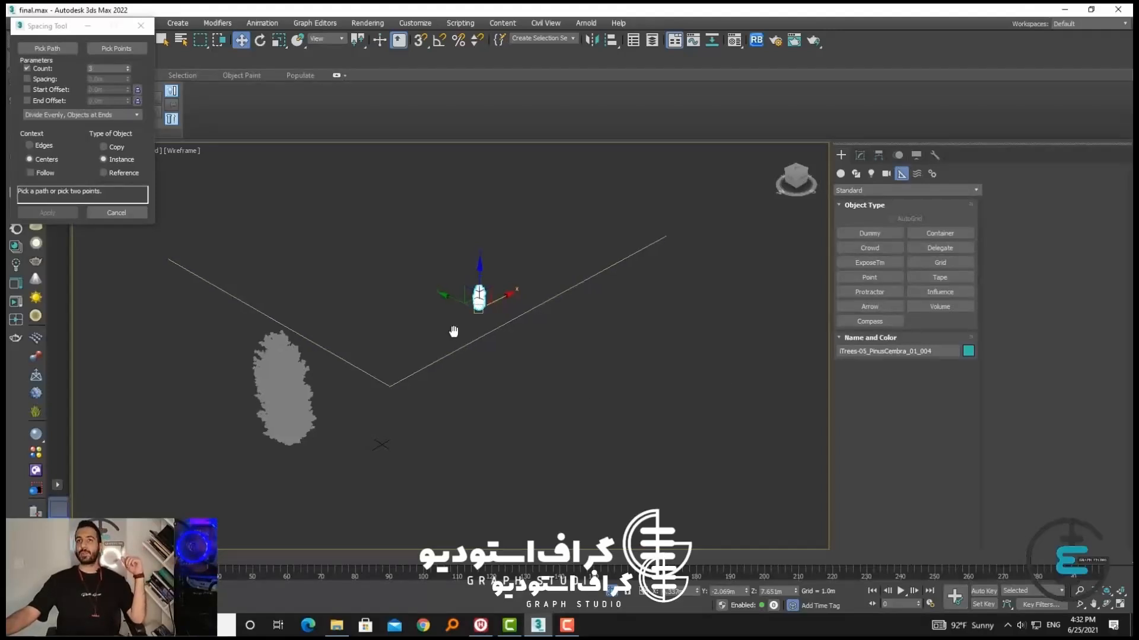
{"action": "middle_click_drag", "start_coordinate": [452, 330], "coordinate": [447, 330]}
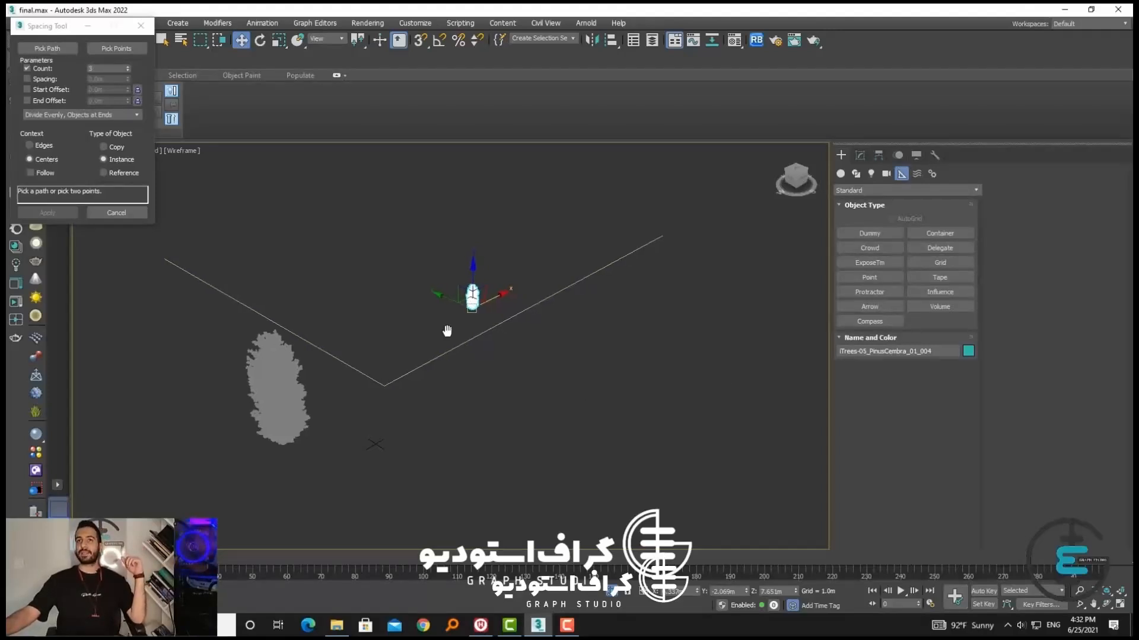
{"action": "left_click", "coordinate": [51, 50]}
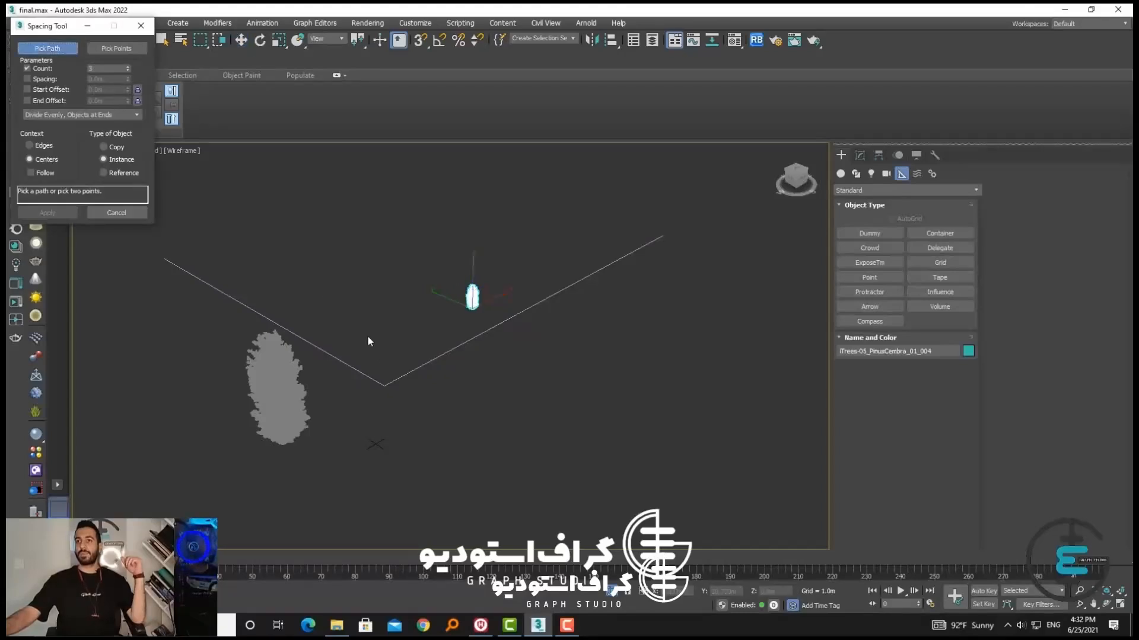
{"action": "left_click", "coordinate": [419, 367]}
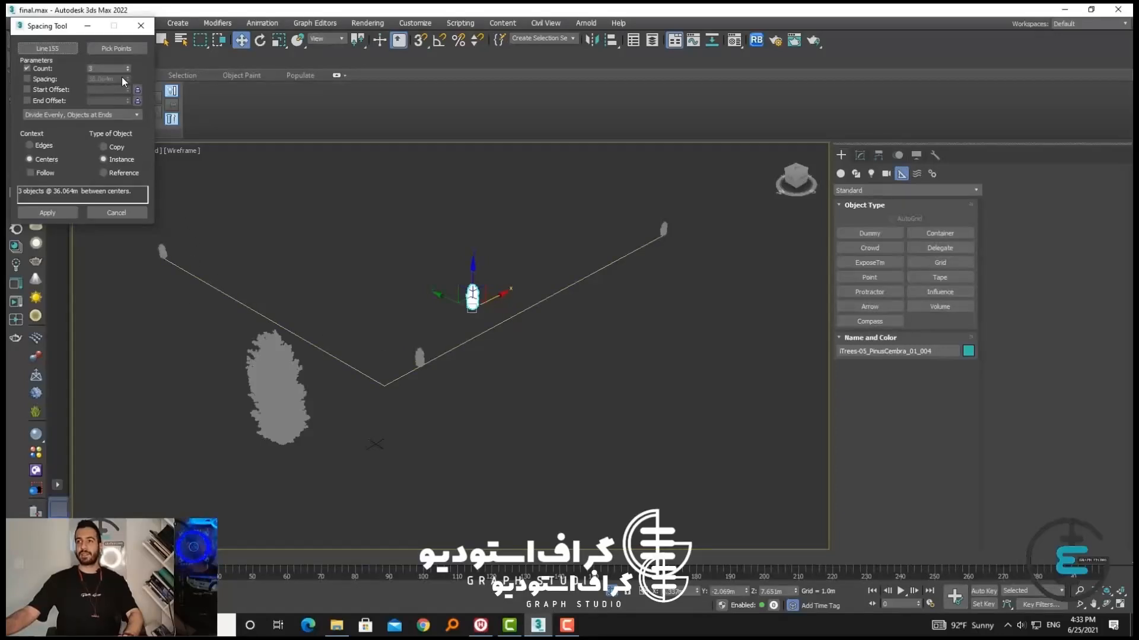
Raise the tree count to 35 and try a custom spacing before returning to even division along the line
{"action": "mouse_move", "coordinate": [130, 68]}
{"action": "left_mouse_down"}
{"action": "mouse_move", "coordinate": [129, 56]}
{"action": "mouse_move", "coordinate": [127, 77]}
{"action": "left_mouse_up"}
{"action": "left_click", "coordinate": [46, 79]}
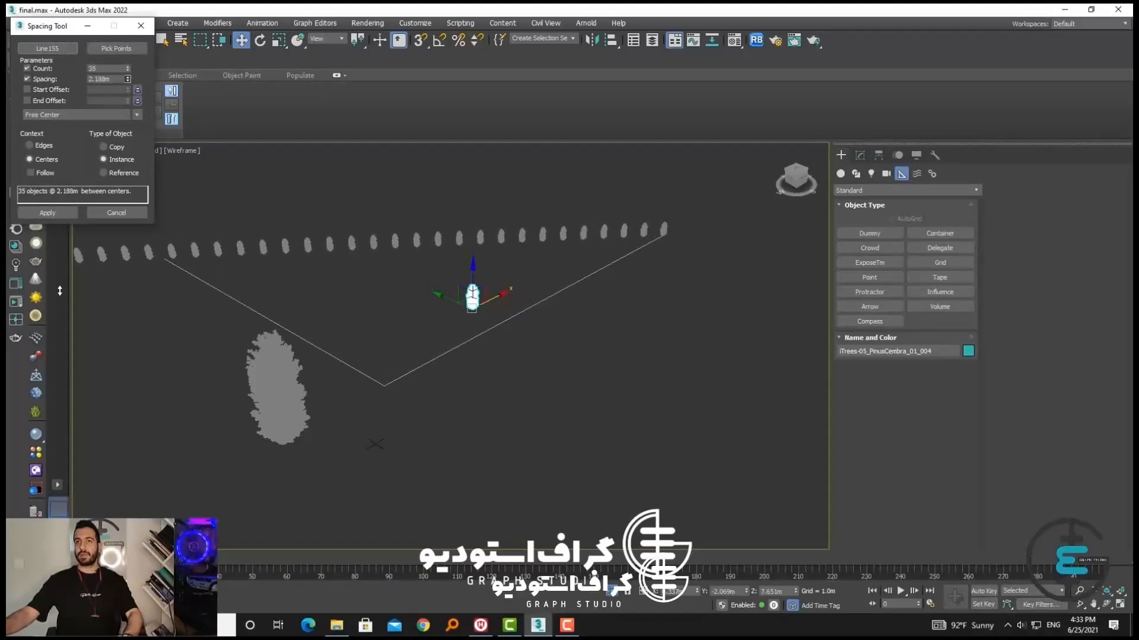
{"action": "left_click", "coordinate": [47, 79]}
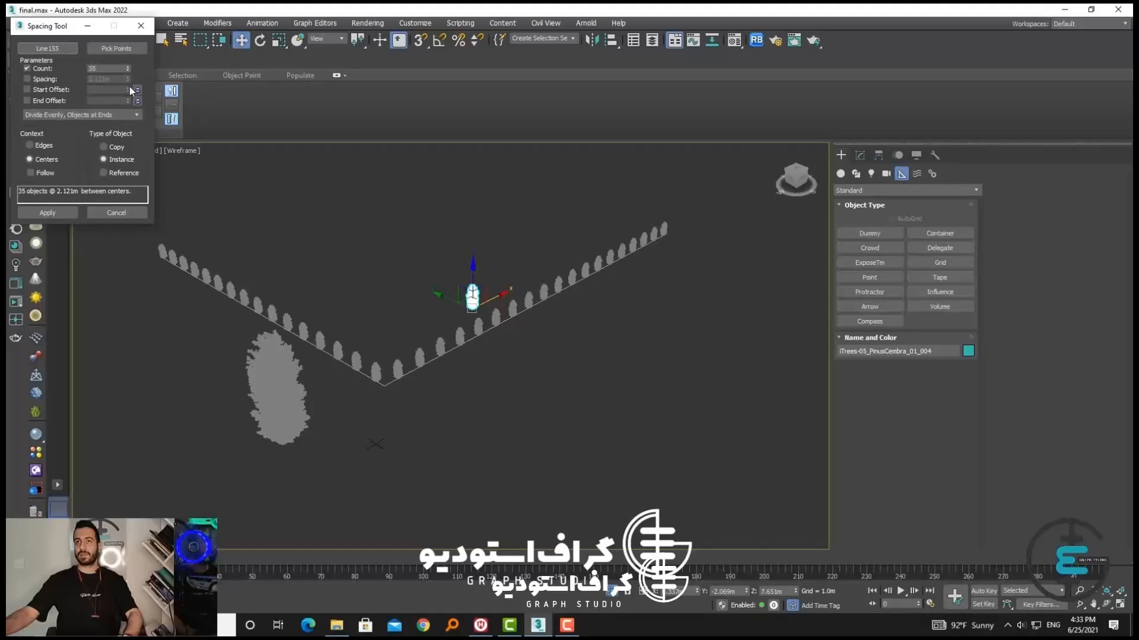
Enable both offsets for the tree row, with a start offset of 0.122 m and an end offset of 0.078 m
{"action": "left_click", "coordinate": [27, 90]}
{"action": "left_click_drag", "start_coordinate": [130, 89], "coordinate": [87, 344]}
{"action": "left_click", "coordinate": [53, 101]}
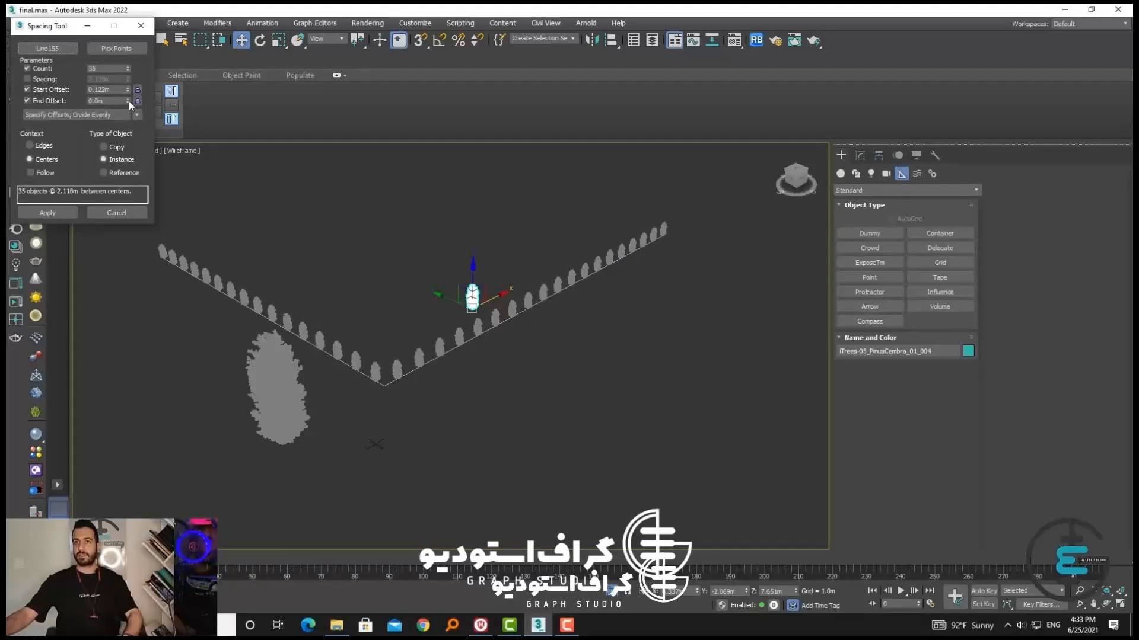
{"action": "left_click_drag", "start_coordinate": [129, 101], "coordinate": [258, 461]}
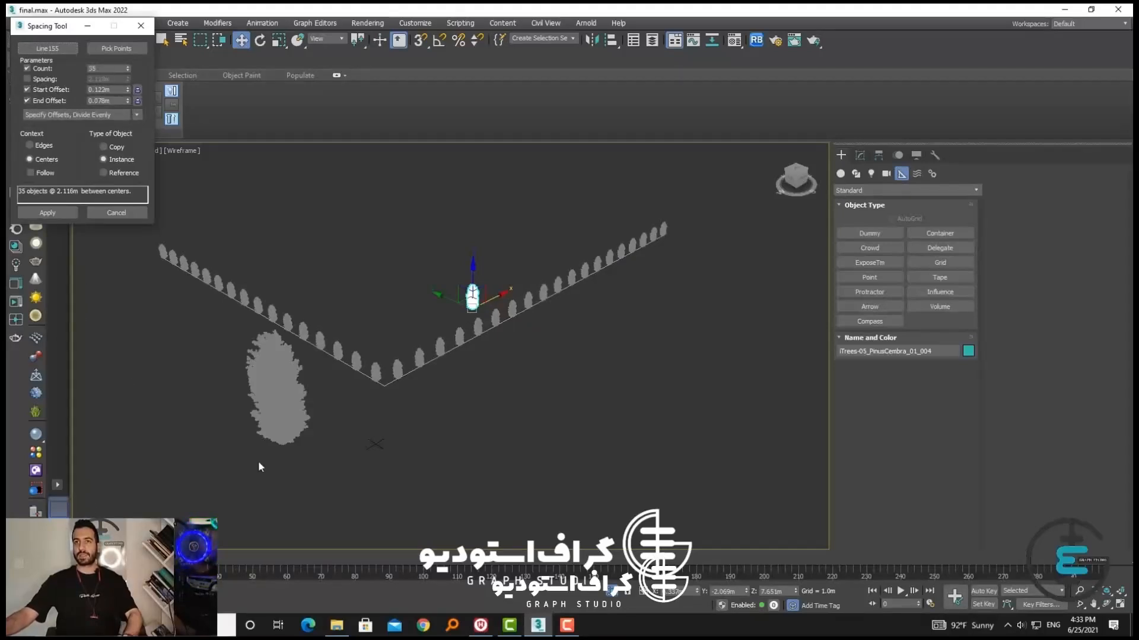
Try several distribution presets for the trees, including Specify Offsets and Spacing and Space from End, Unbounded
{"action": "left_click", "coordinate": [102, 116]}
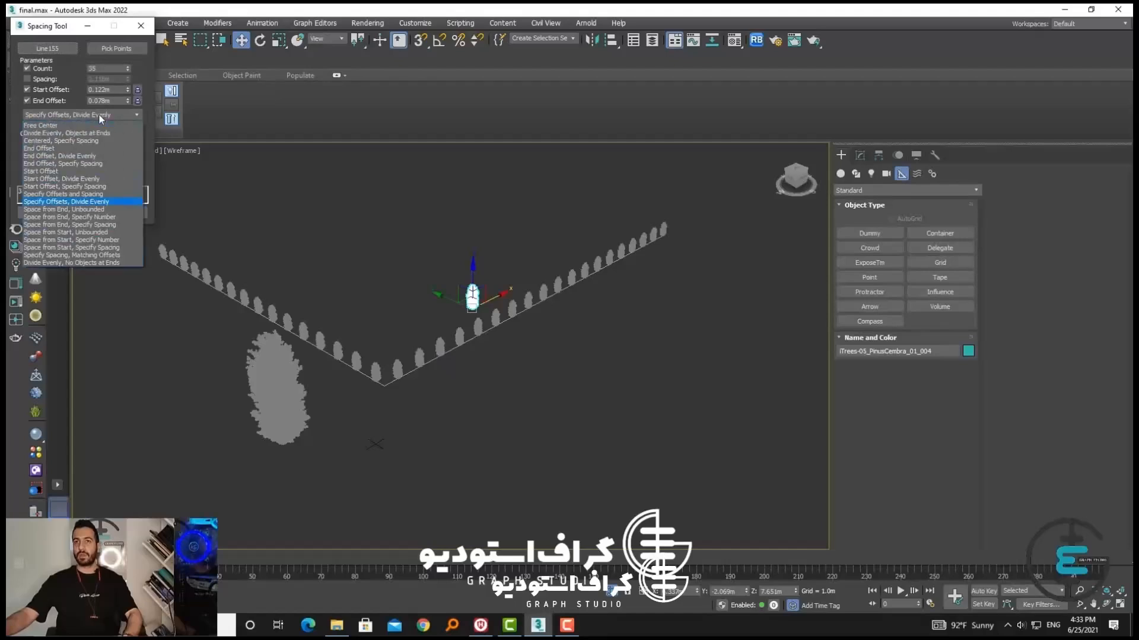
{"action": "left_click", "coordinate": [165, 156]}
{"action": "left_click", "coordinate": [43, 117]}
{"action": "left_click", "coordinate": [72, 208]}
{"action": "left_click", "coordinate": [77, 115]}
{"action": "left_click", "coordinate": [66, 148]}
{"action": "left_click", "coordinate": [74, 116]}
{"action": "left_click", "coordinate": [75, 115]}
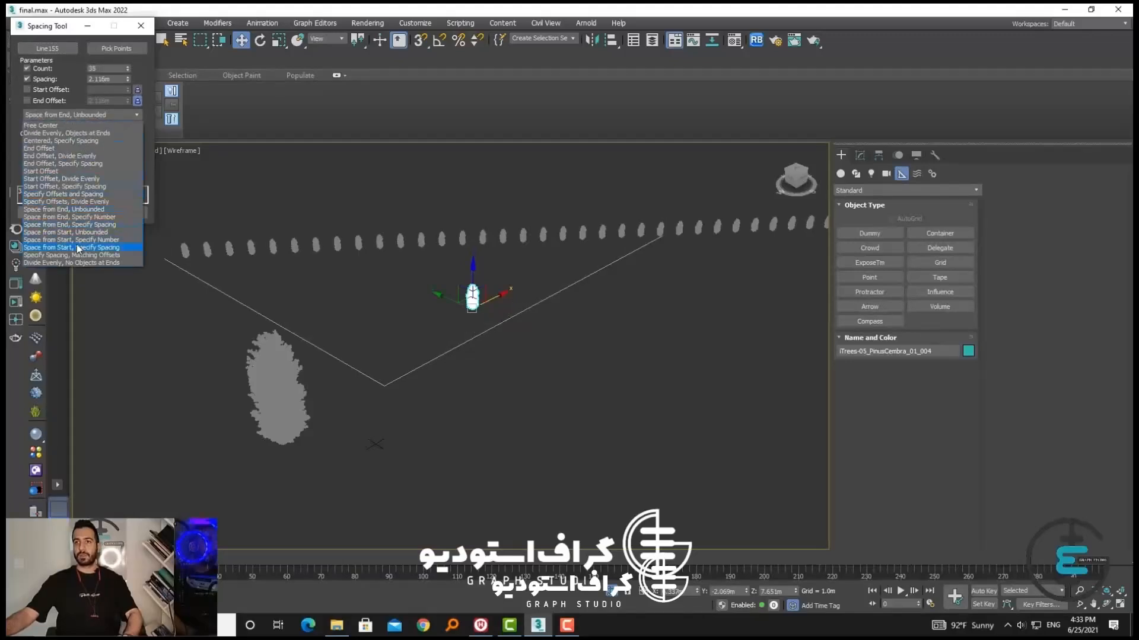
{"action": "left_click", "coordinate": [76, 245]}
Distribute the trees with Specify Spacing, Matching Offsets at a spacing of 2.061 m
{"action": "left_click", "coordinate": [62, 113]}
{"action": "left_click", "coordinate": [73, 257]}
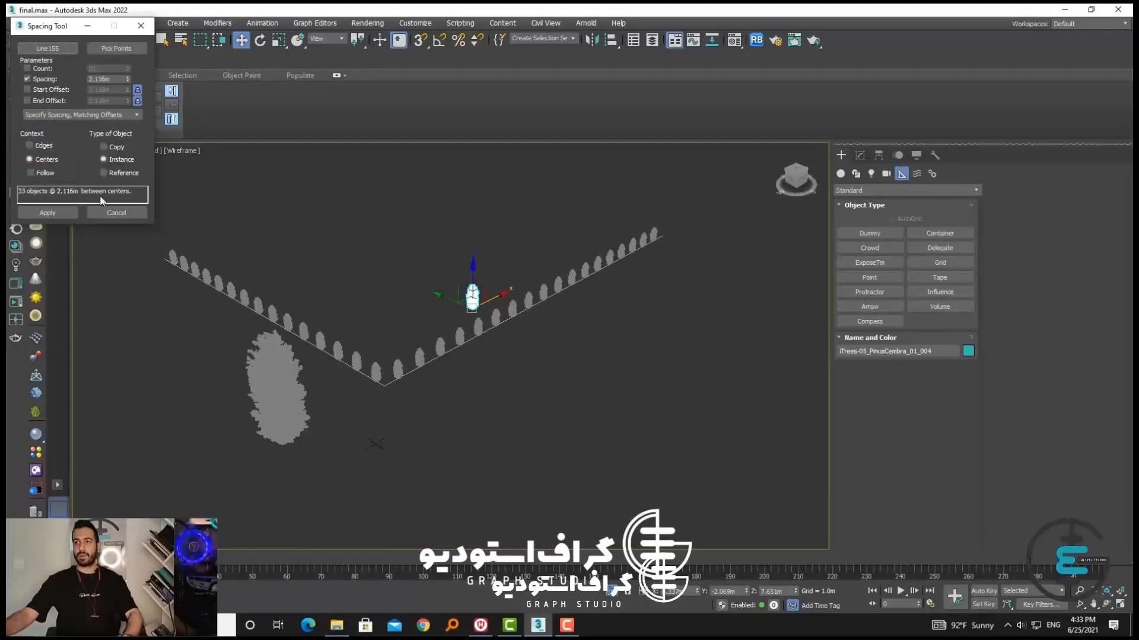
{"action": "left_click_drag", "start_coordinate": [128, 77], "coordinate": [168, 372]}
Change the distribution to Specify Offsets, Divide Evenly and set the count to 34
{"action": "left_click", "coordinate": [71, 114]}
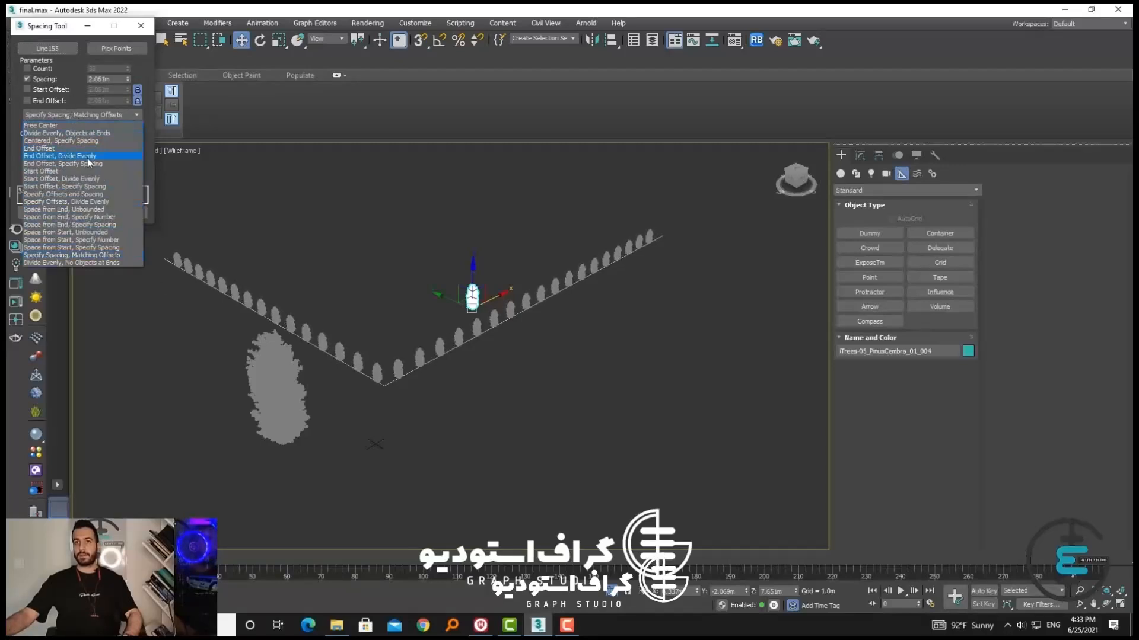
{"action": "left_click", "coordinate": [89, 202]}
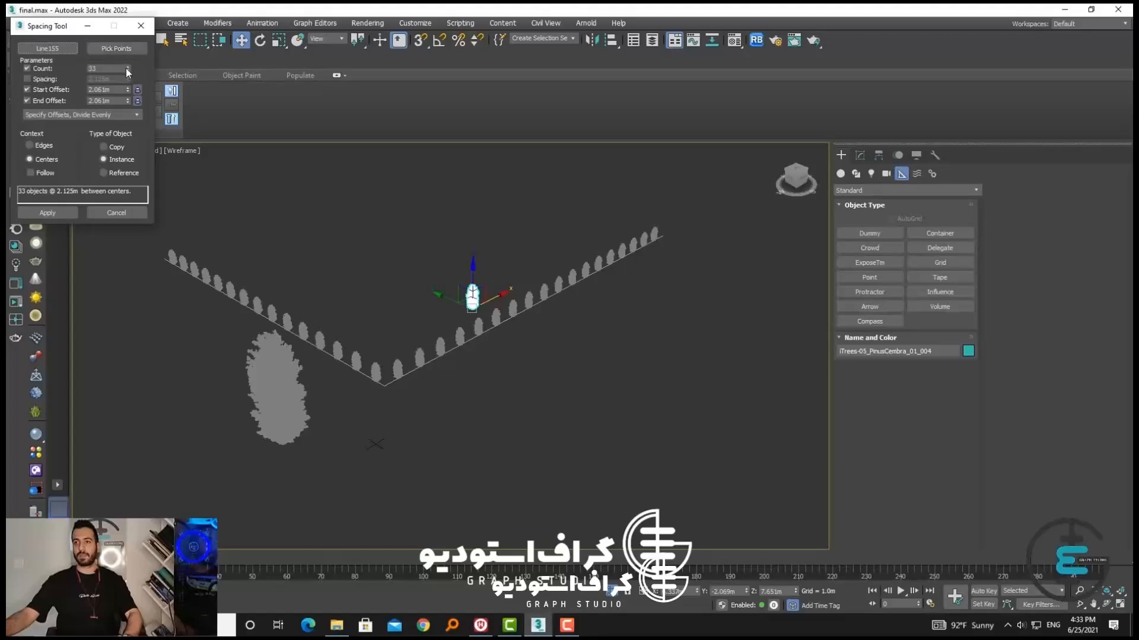
{"action": "mouse_move", "coordinate": [126, 68]}
{"action": "left_mouse_down"}
{"action": "mouse_move", "coordinate": [129, 59]}
{"action": "mouse_move", "coordinate": [133, 80]}
{"action": "mouse_move", "coordinate": [143, 68]}
{"action": "left_mouse_up"}
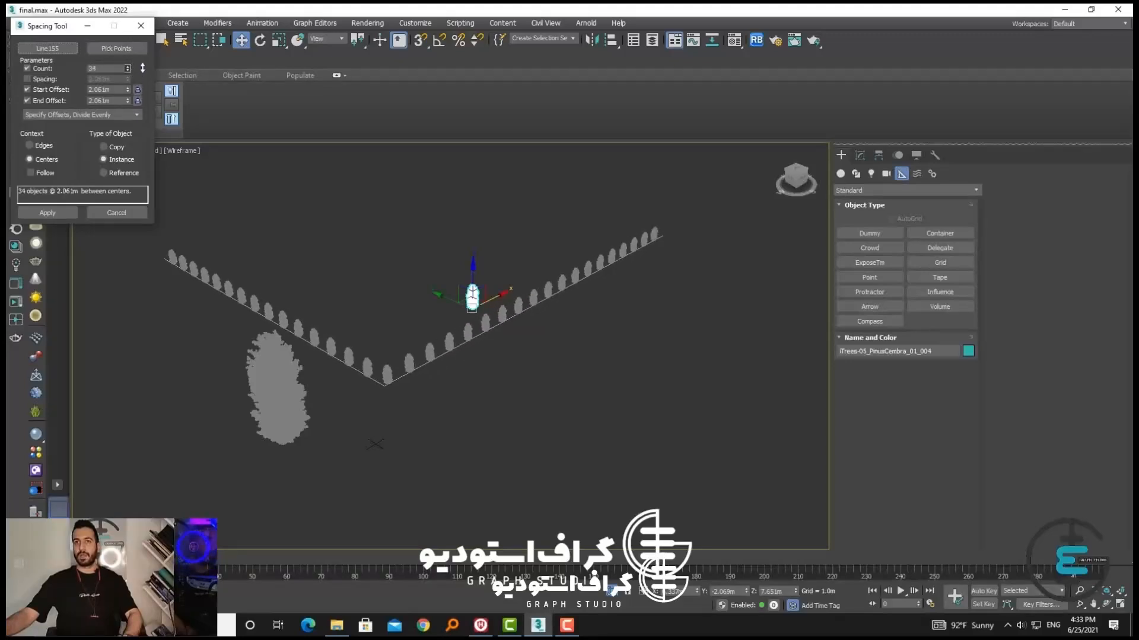
Try the Copy, Edges and Follow options for the tree row, ending with Instance, Centers and Follow off
{"action": "left_click", "coordinate": [119, 147]}
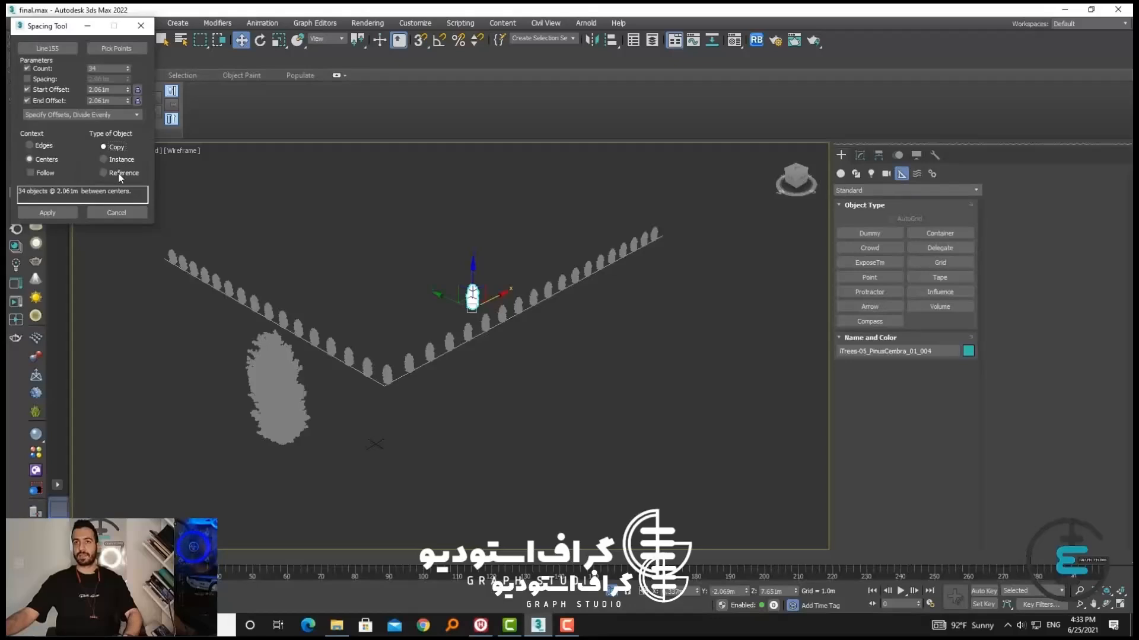
{"action": "left_click", "coordinate": [117, 160]}
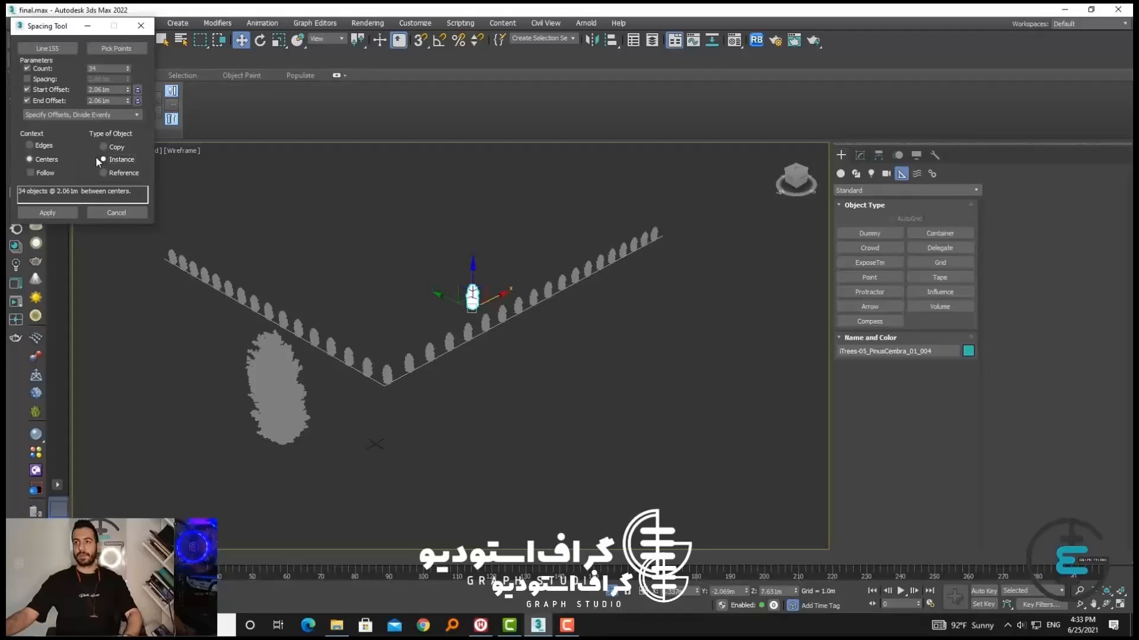
{"action": "left_click", "coordinate": [48, 148]}
{"action": "left_click", "coordinate": [46, 160]}
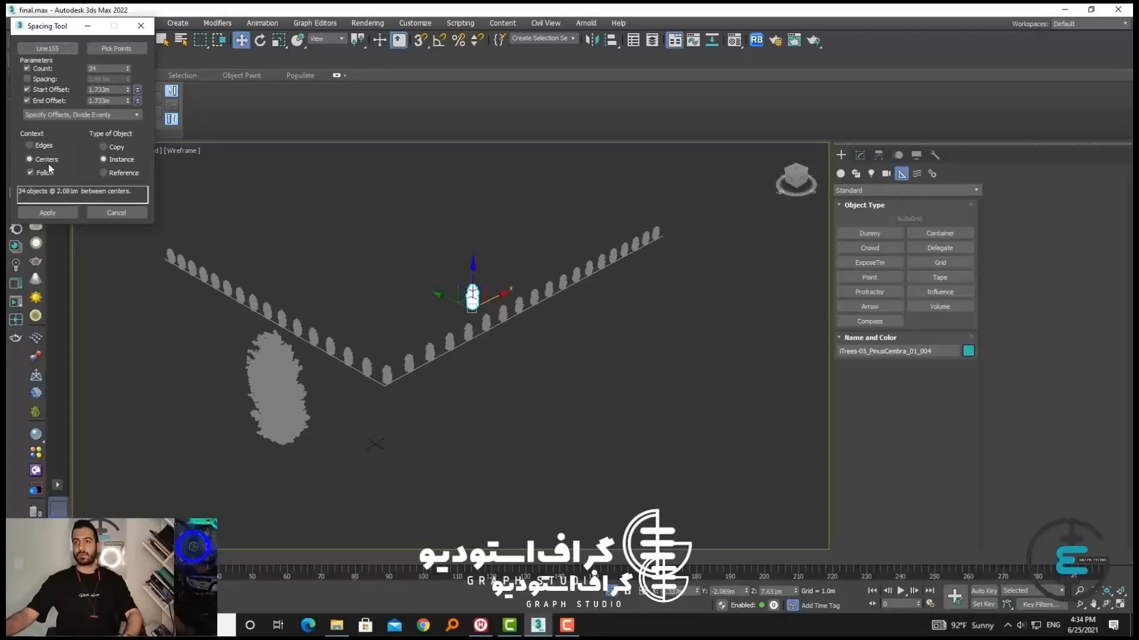
{"action": "left_click", "coordinate": [46, 170]}
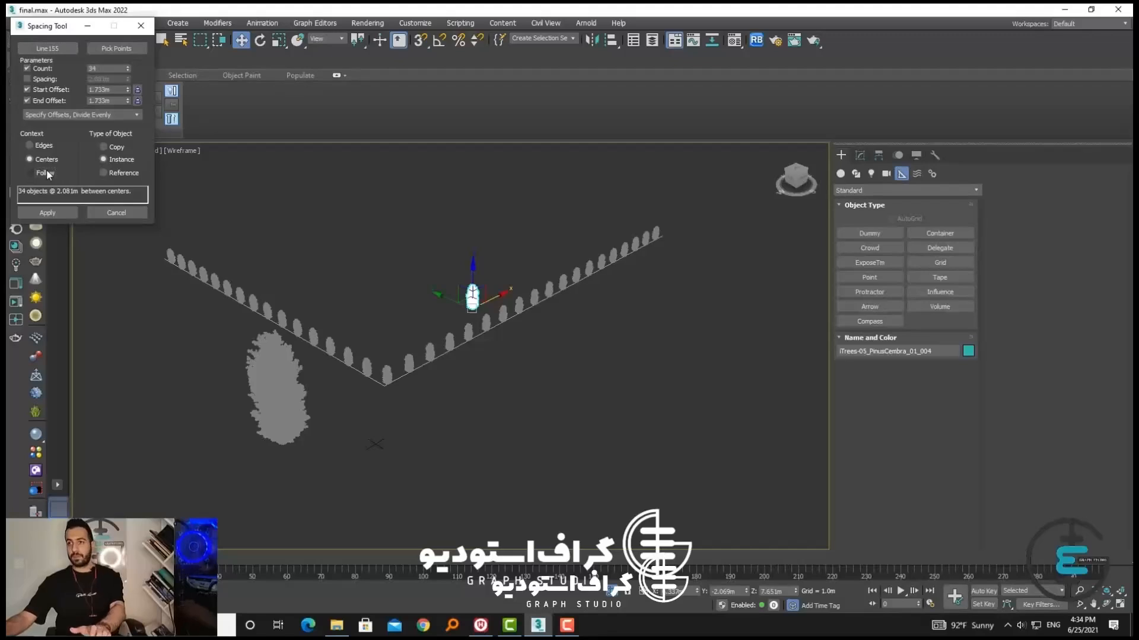
Display the perspective viewport with default shading and inspect the row of trees up close
{"action": "scroll", "coordinate": [444, 353], "scroll_direction": "up", "scroll_amount": 5}
{"action": "key", "text": "F3"}
{"action": "scroll", "coordinate": [411, 385], "scroll_direction": "up", "scroll_amount": 2}
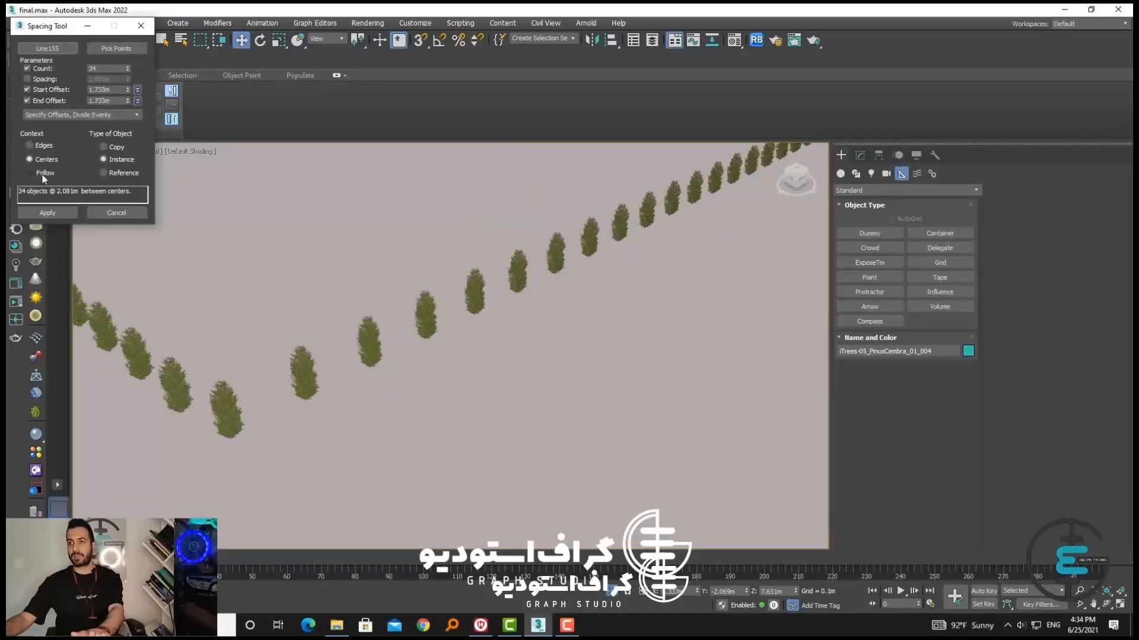
{"action": "scroll", "coordinate": [479, 336], "scroll_direction": "down", "scroll_amount": 5}
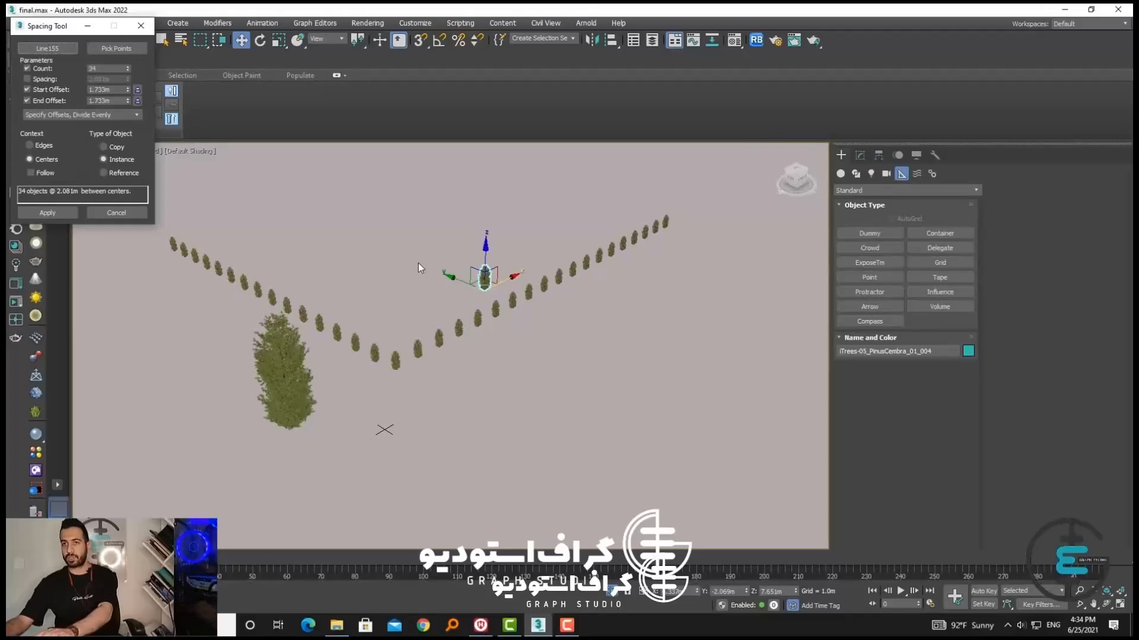
Cancel the spaced trees and delete the small tree copy
{"action": "left_click", "coordinate": [115, 213]}
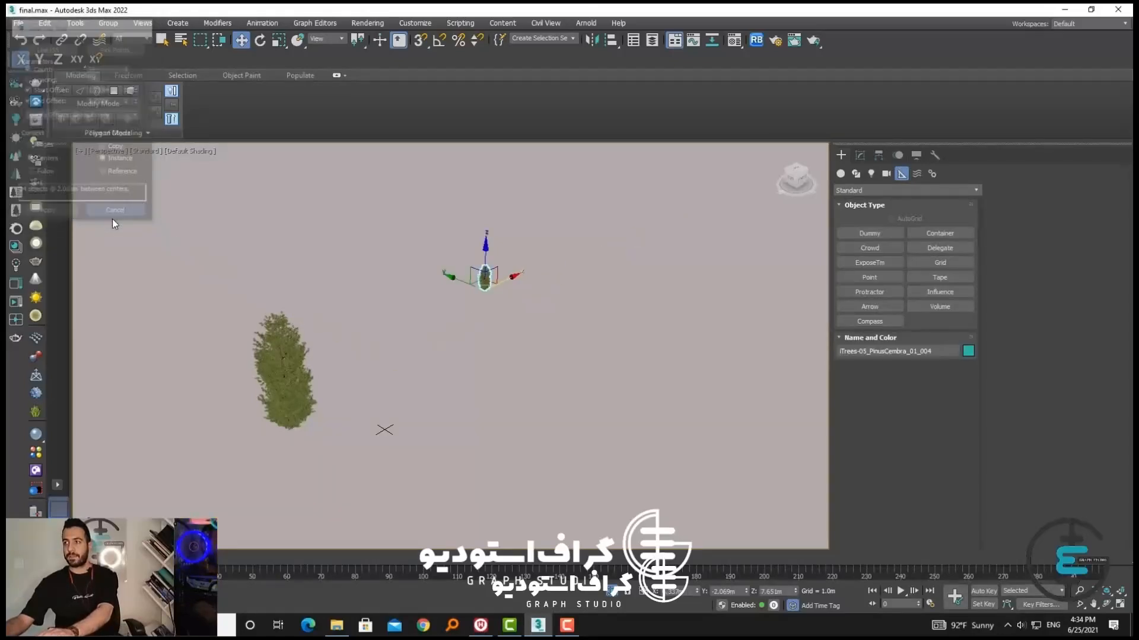
{"action": "left_click", "coordinate": [457, 275]}
{"action": "left_click", "coordinate": [485, 279]}
{"action": "key", "text": "Delete"}
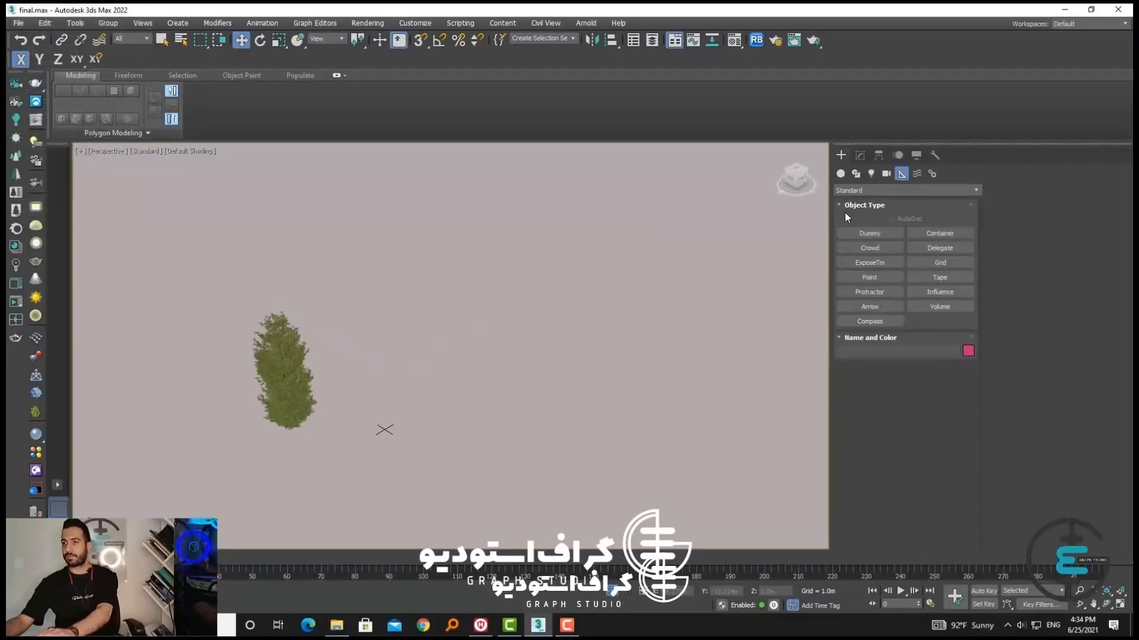
{"action": "left_click", "coordinate": [840, 173]}
{"action": "left_click", "coordinate": [877, 294]}
{"action": "left_click_drag", "start_coordinate": [408, 275], "coordinate": [422, 283]}
{"action": "key", "text": "ctrl+z"}
{"action": "key", "text": "w"}
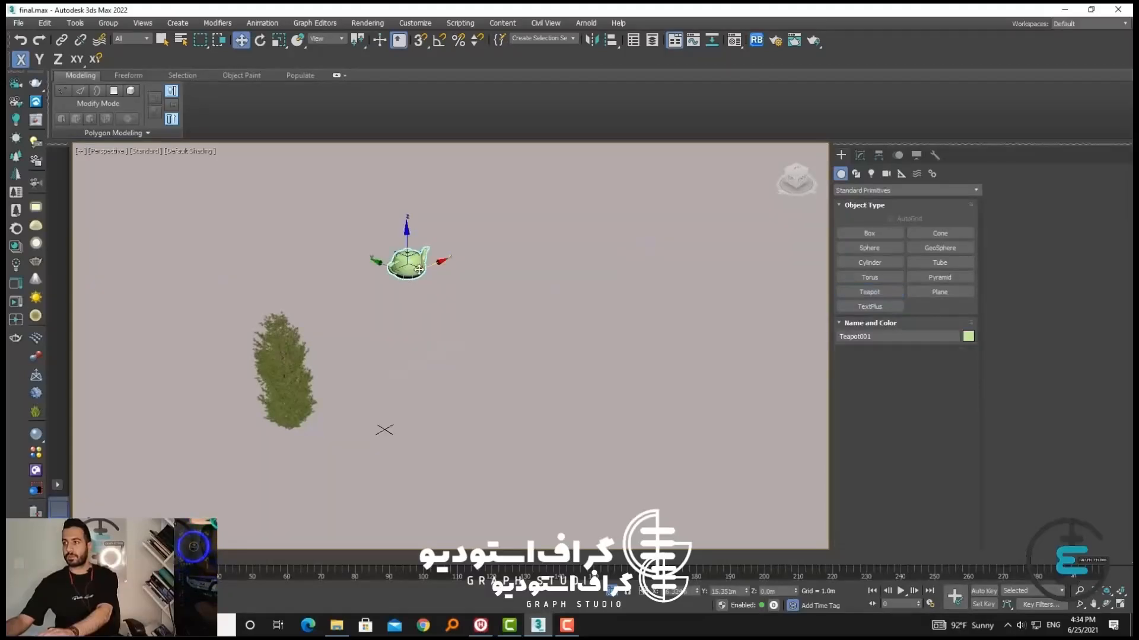
{"action": "key", "text": "Delete"}
{"action": "left_click", "coordinate": [869, 306]}
{"action": "left_click", "coordinate": [421, 295]}
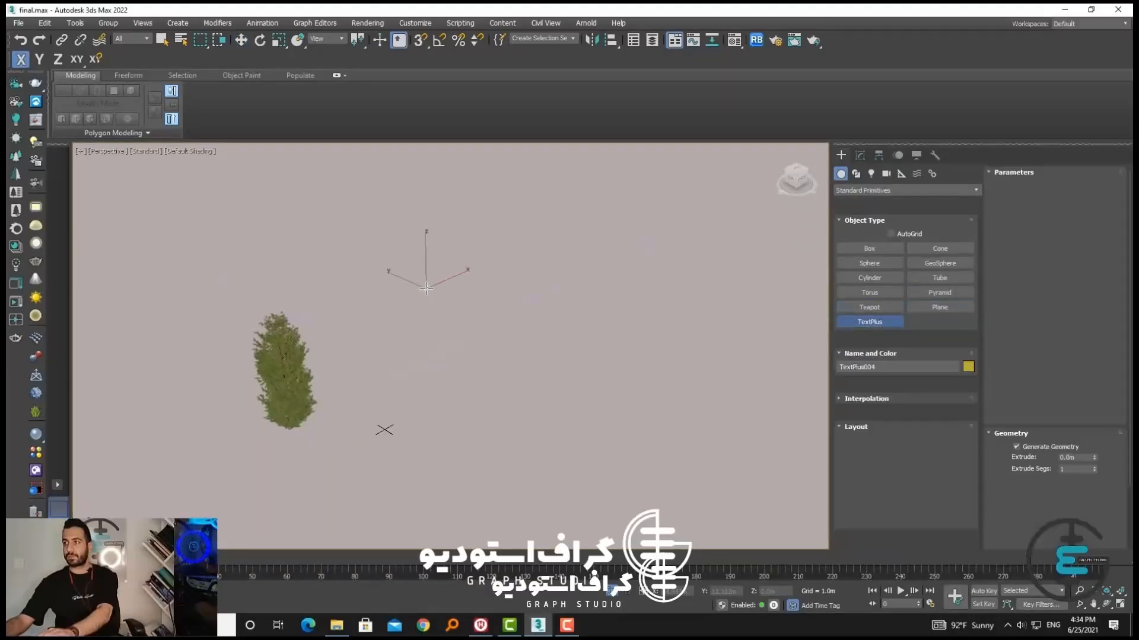
{"action": "key", "text": "ctrl+z"}
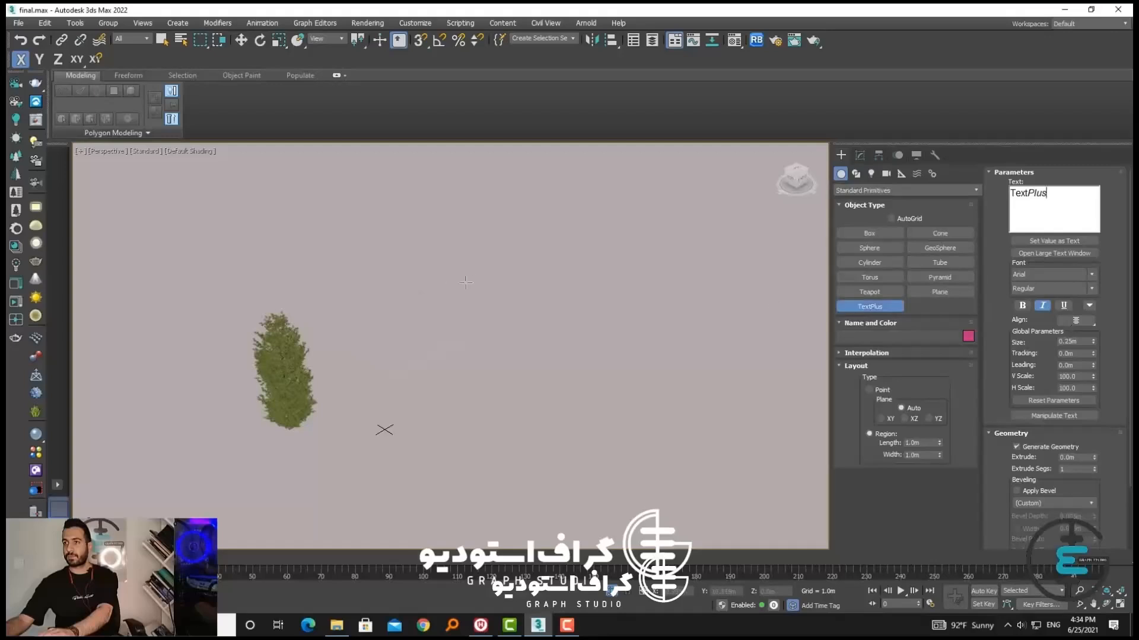
{"action": "key", "text": "w"}
Create a small teapot behind the large tree and open the Spacing Tool for it
{"action": "left_click", "coordinate": [871, 294]}
{"action": "left_click_drag", "start_coordinate": [399, 279], "coordinate": [413, 288]}
{"action": "key", "text": "w"}
{"action": "left_click", "coordinate": [75, 22]}
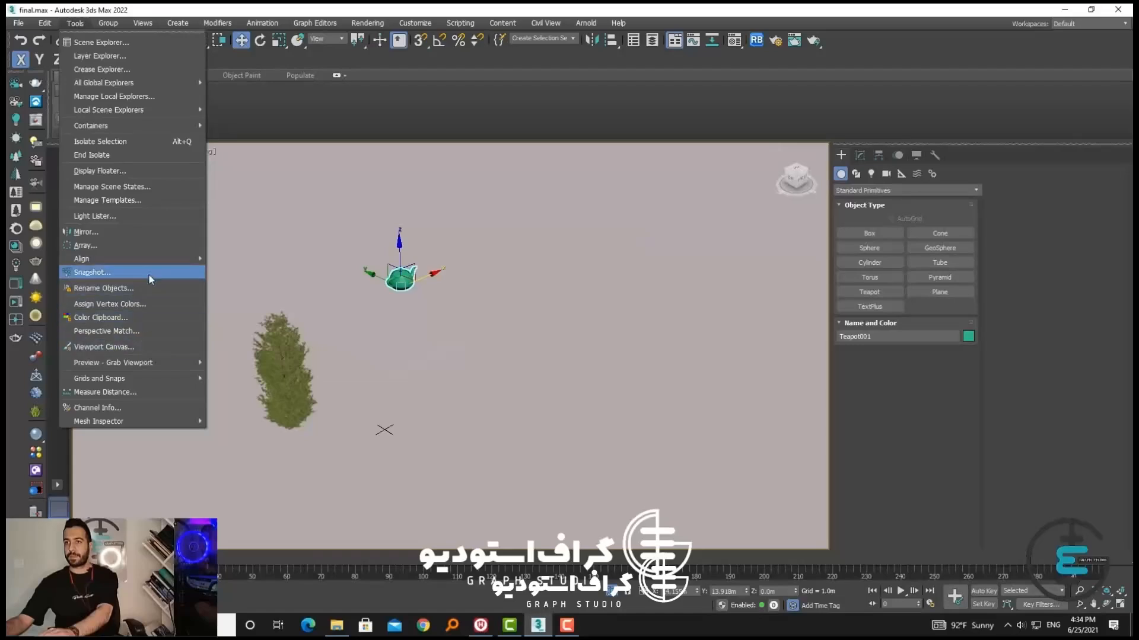
{"action": "mouse_move", "coordinate": [161, 259]}
{"action": "left_click", "coordinate": [253, 288]}
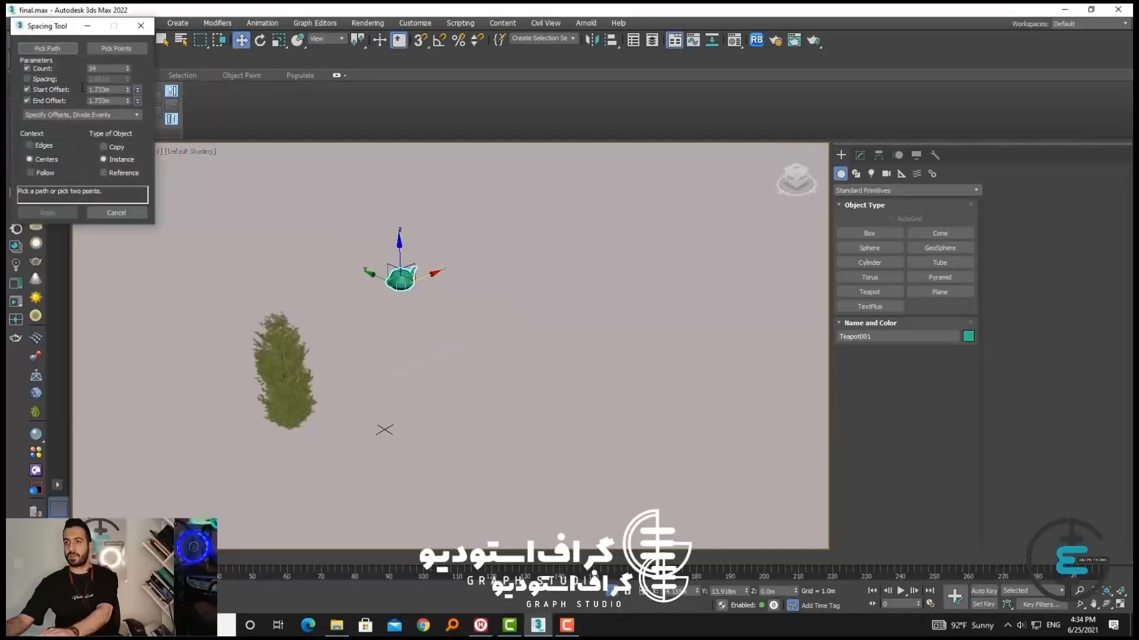
Distribute the teapot along the sidewalk line and turn on Follow
{"action": "left_click", "coordinate": [422, 364]}
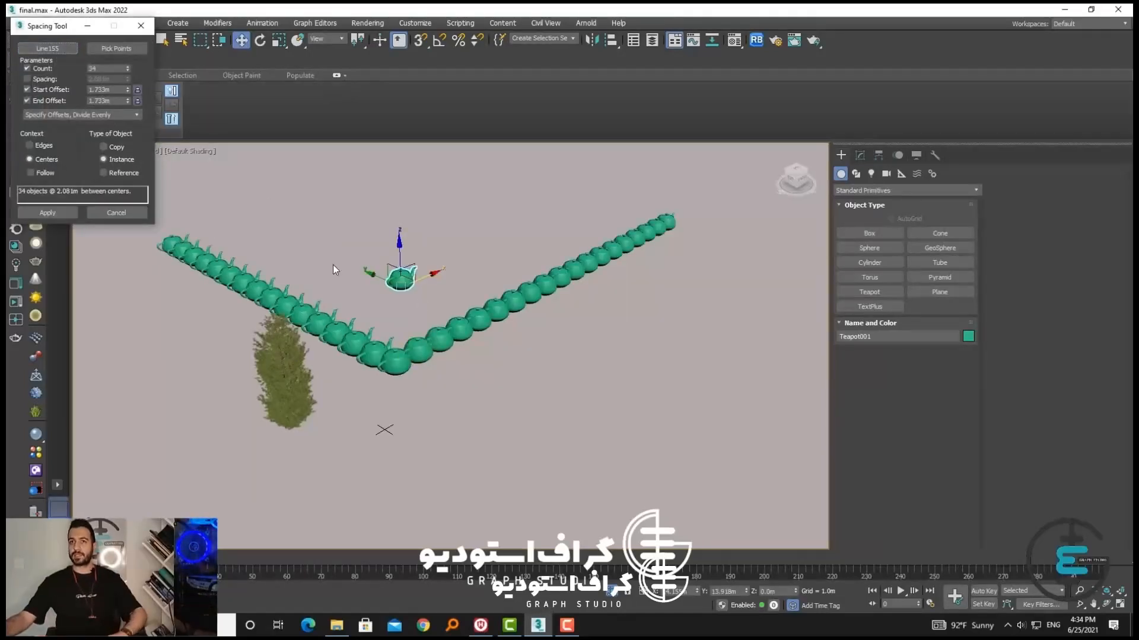
{"action": "left_click", "coordinate": [43, 174]}
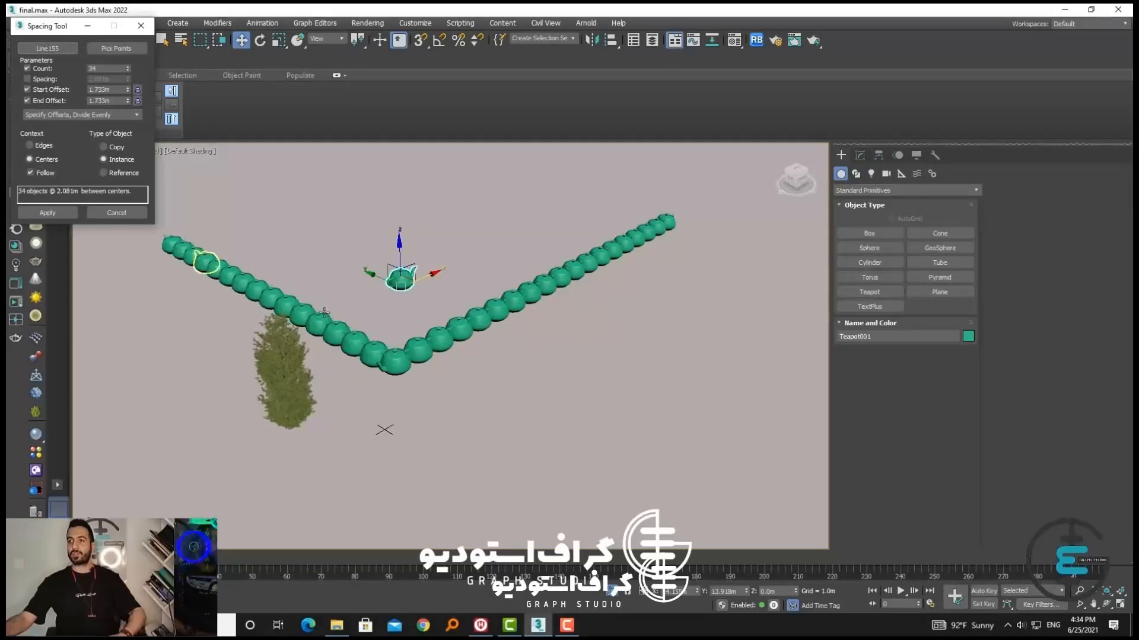
{"action": "scroll", "coordinate": [703, 228], "scroll_direction": "up", "scroll_amount": 5}
{"action": "scroll", "coordinate": [682, 225], "scroll_direction": "down", "scroll_amount": 5}
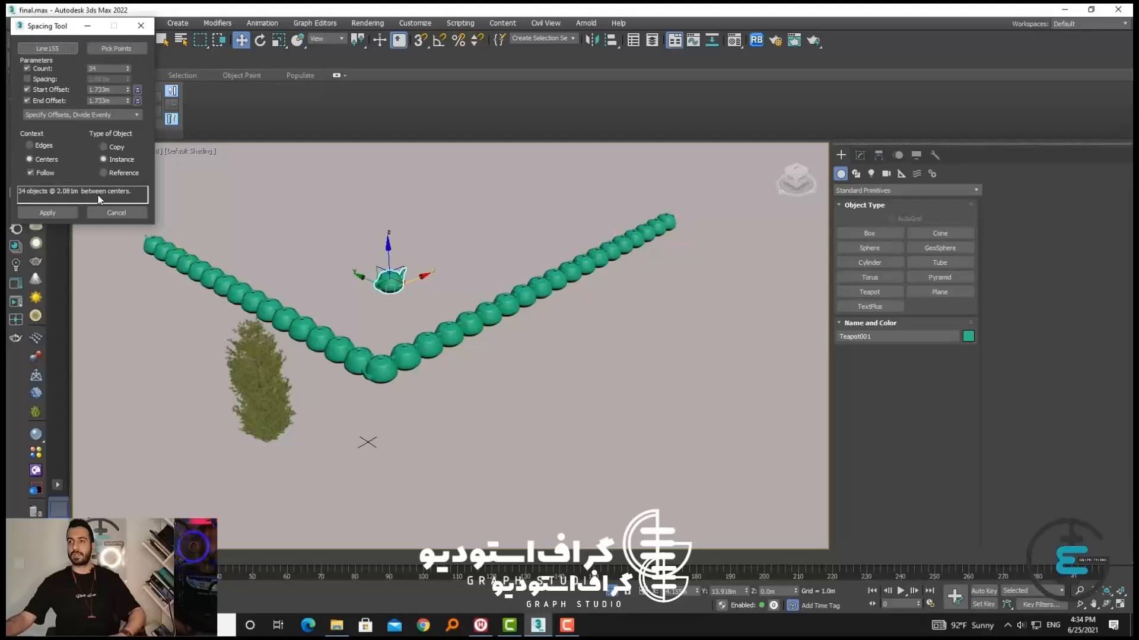
Compare the teapots' orientation along the line with Follow off and on, ending with Follow on
{"action": "left_click", "coordinate": [31, 169]}
{"action": "scroll", "coordinate": [288, 317], "scroll_direction": "up", "scroll_amount": 5}
{"action": "scroll", "coordinate": [290, 315], "scroll_direction": "down", "scroll_amount": 5}
{"action": "scroll", "coordinate": [320, 303], "scroll_direction": "up", "scroll_amount": 3}
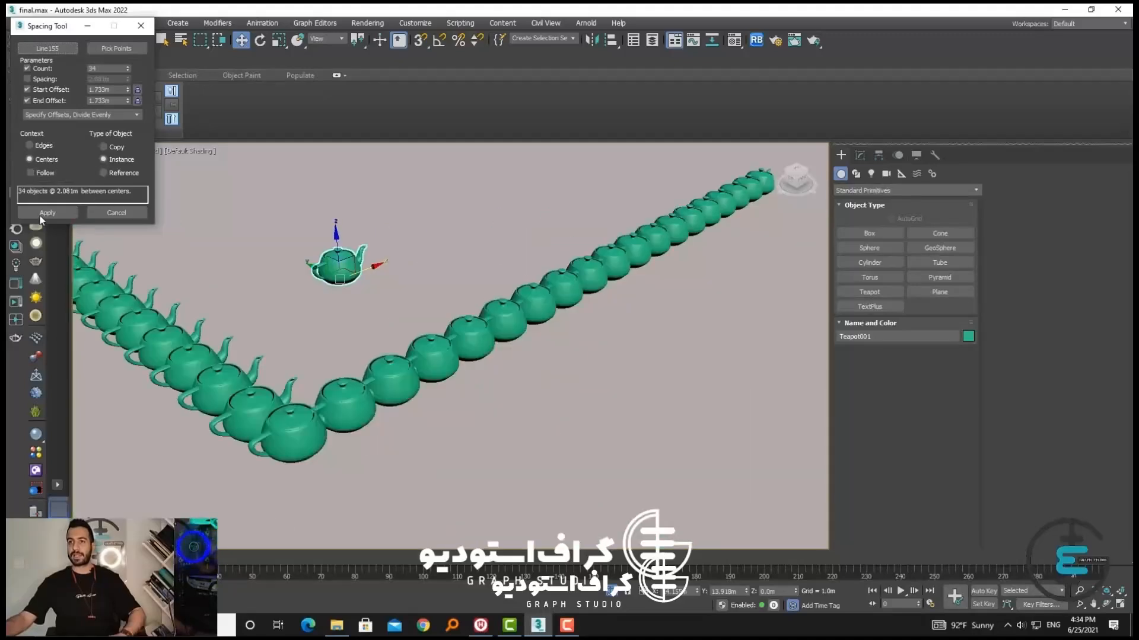
{"action": "left_click", "coordinate": [30, 173]}
{"action": "scroll", "coordinate": [552, 280], "scroll_direction": "down", "scroll_amount": 6}
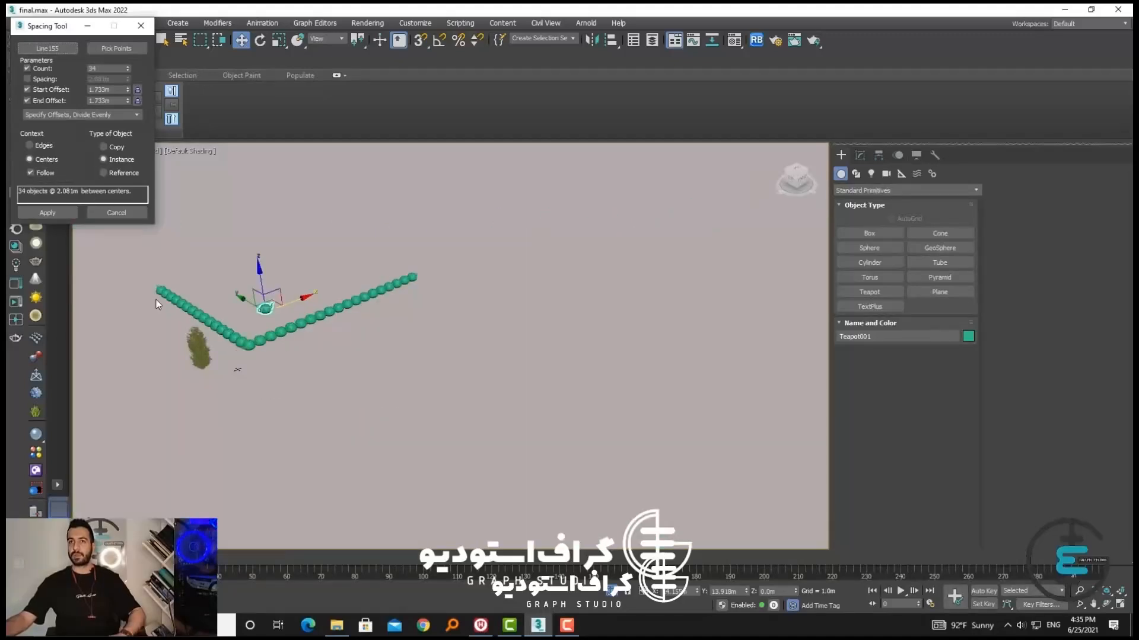
{"action": "scroll", "coordinate": [154, 294], "scroll_direction": "up", "scroll_amount": 4}
{"action": "scroll", "coordinate": [214, 325], "scroll_direction": "down", "scroll_amount": 2}
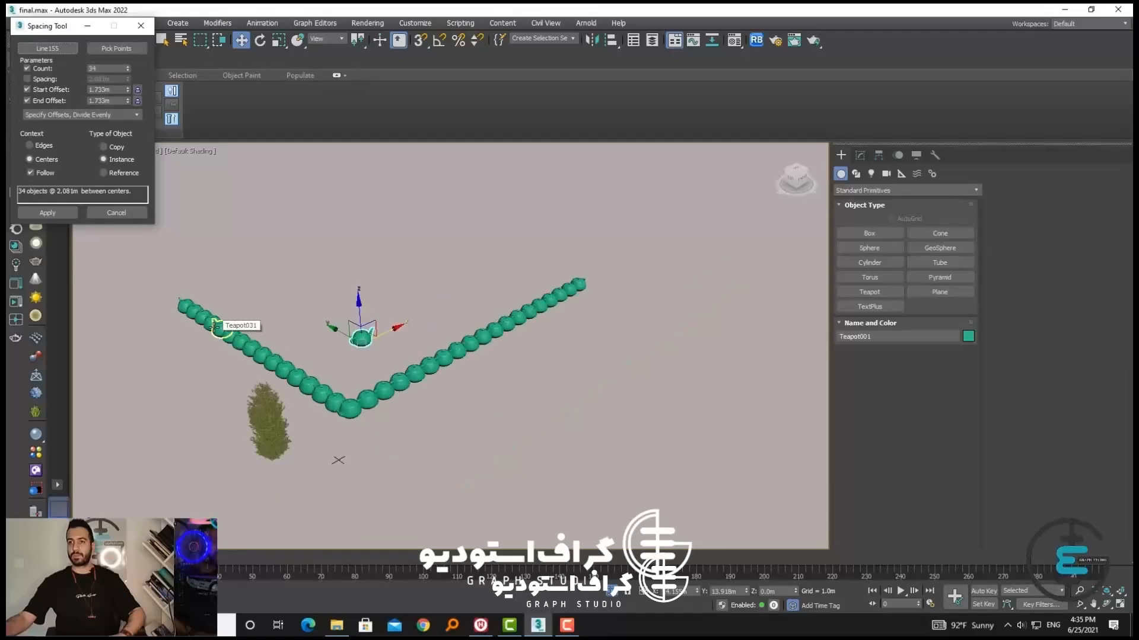
{"action": "scroll", "coordinate": [347, 357], "scroll_direction": "up", "scroll_amount": 1}
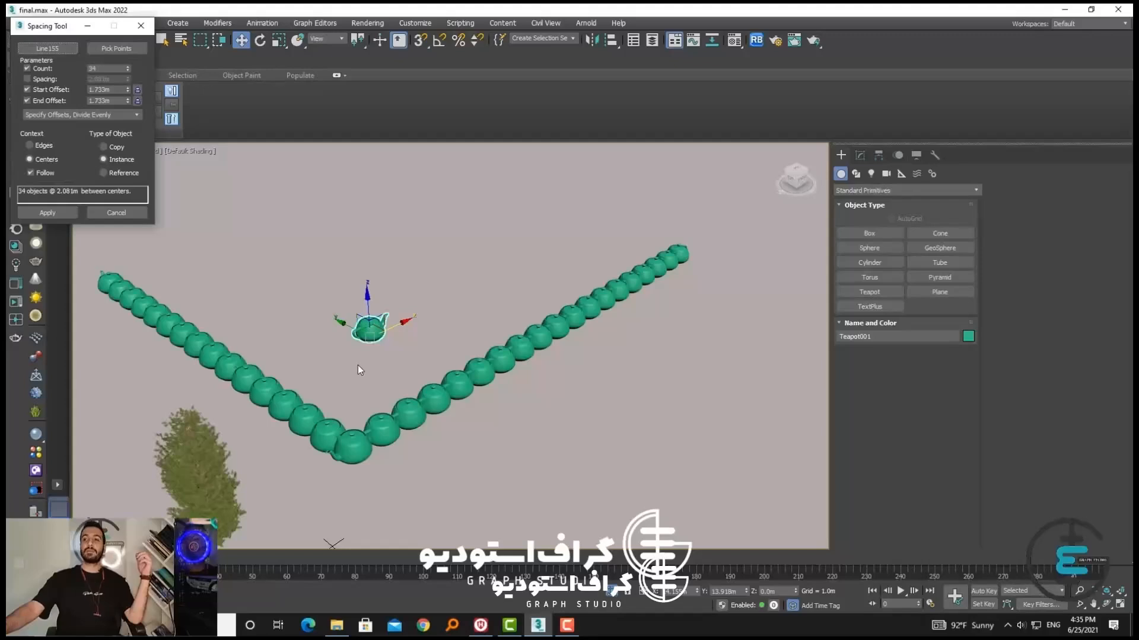
Apply the teapot spacing along the line and close the Spacing Tool
{"action": "middle_click_drag", "start_coordinate": [365, 365], "coordinate": [403, 345]}
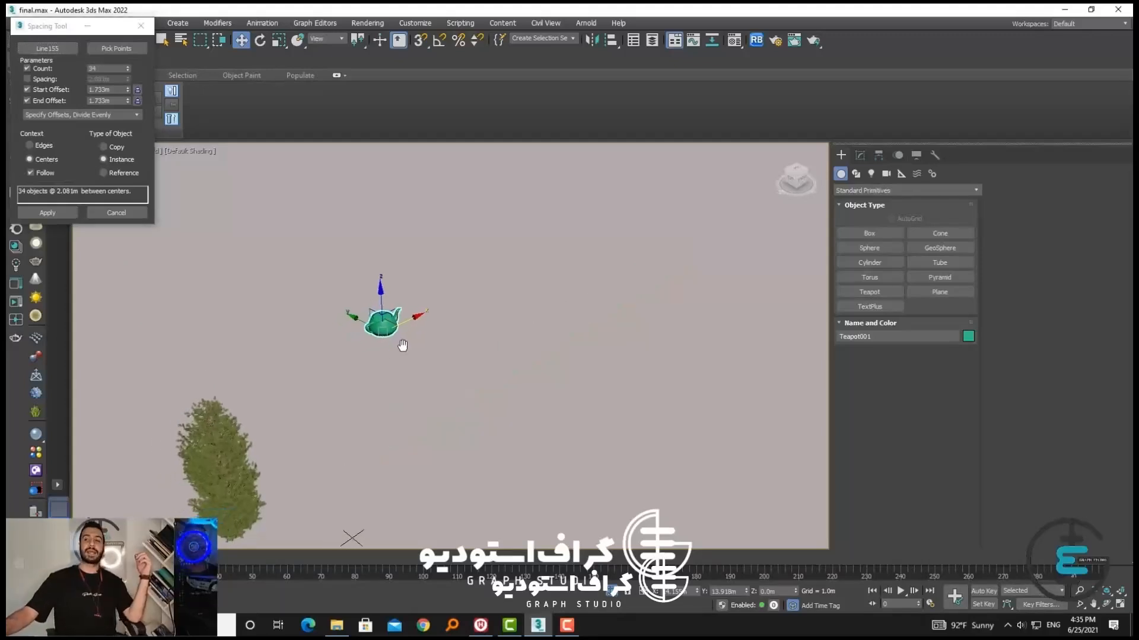
{"action": "scroll", "coordinate": [403, 365], "scroll_direction": "down", "scroll_amount": 2}
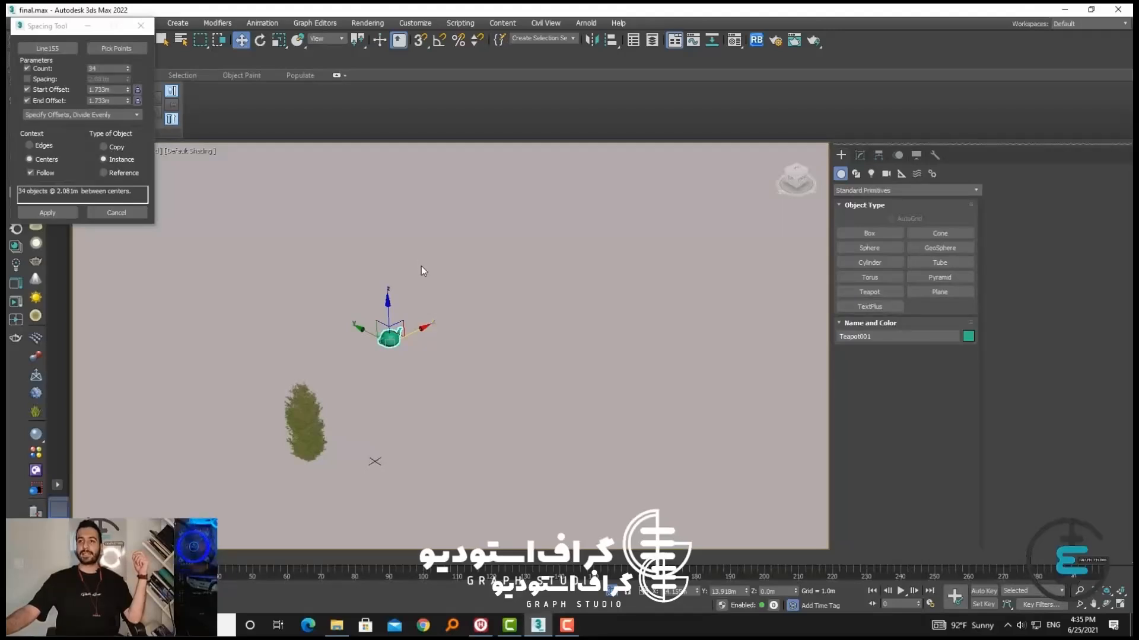
{"action": "left_click", "coordinate": [56, 214]}
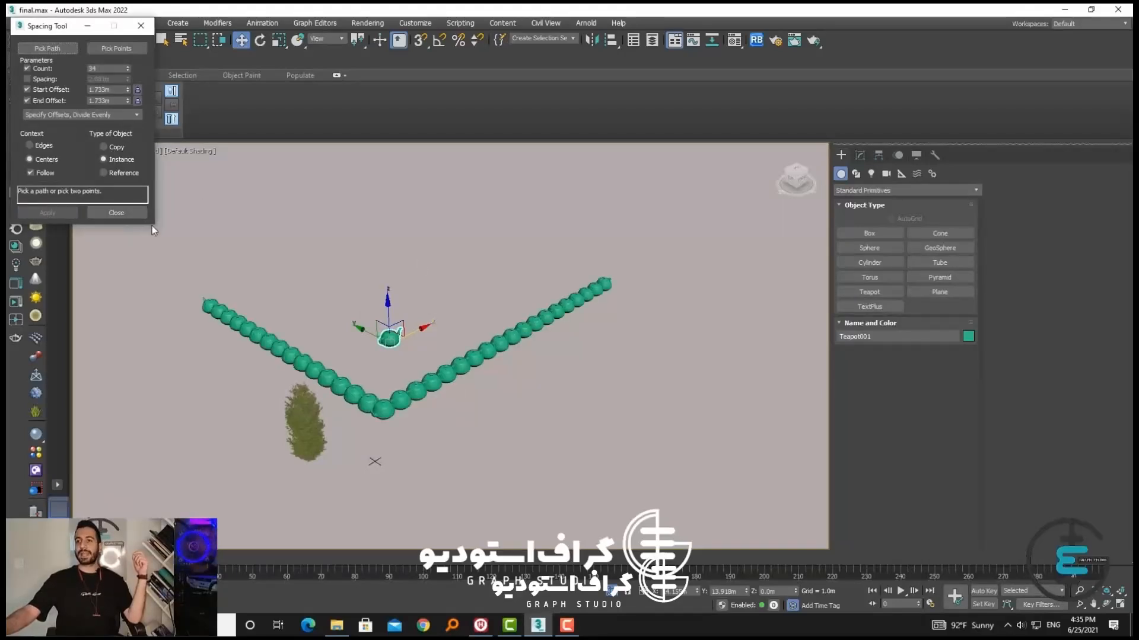
{"action": "left_click", "coordinate": [144, 214]}
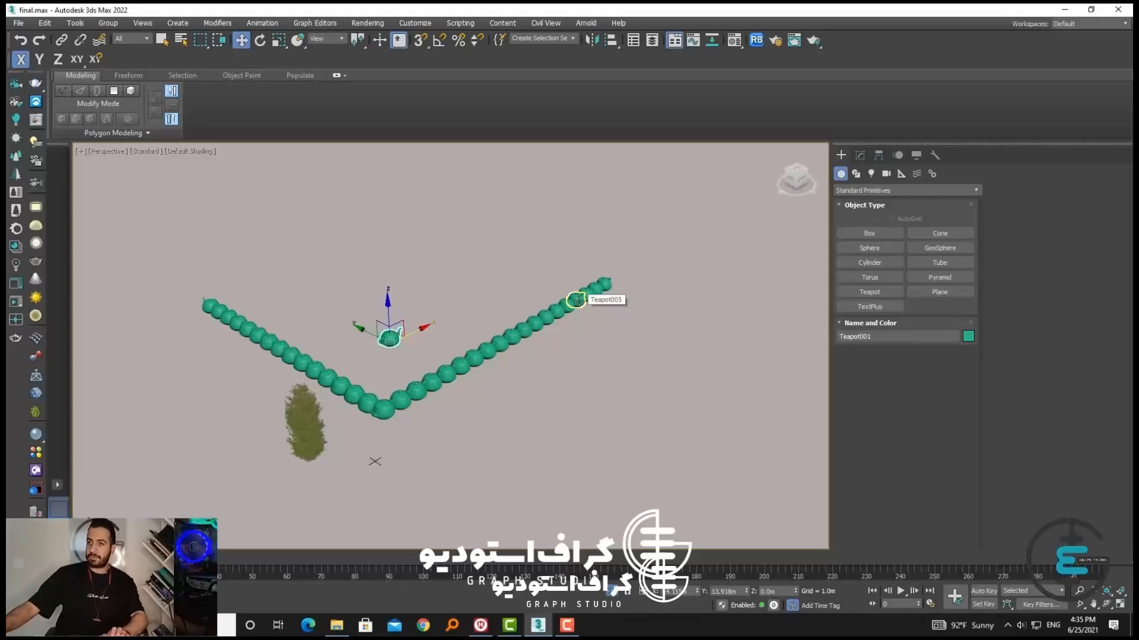
Select the original teapot standing apart behind the spaced row and delete it
{"action": "left_click", "coordinate": [418, 358]}
{"action": "left_click", "coordinate": [389, 338]}
{"action": "left_click", "coordinate": [401, 375]}
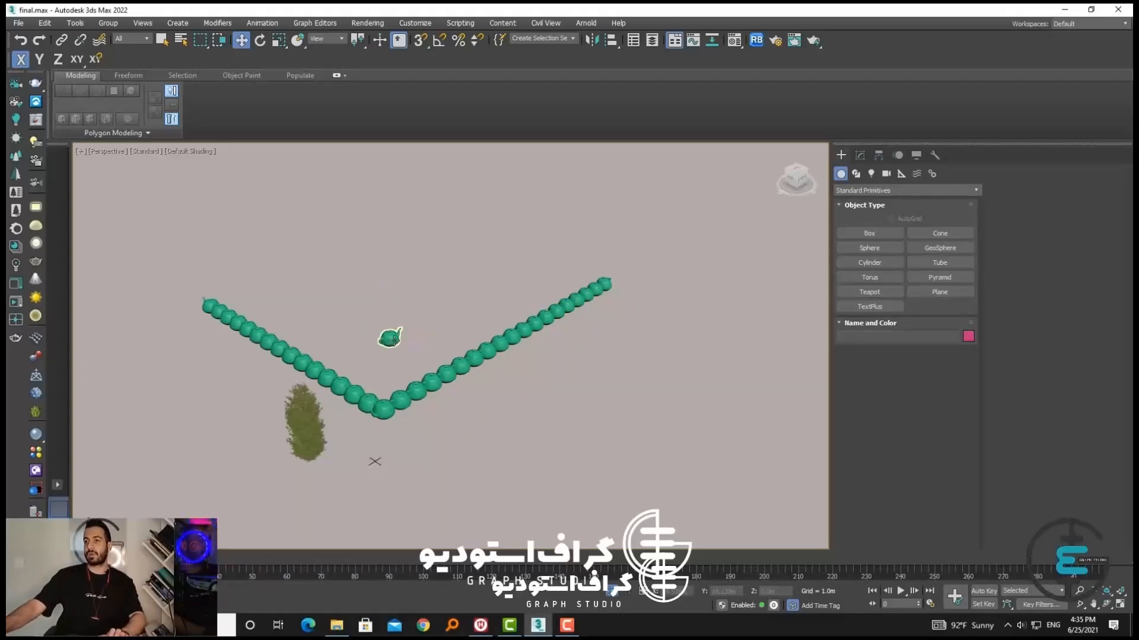
{"action": "left_click", "coordinate": [396, 343]}
{"action": "left_click", "coordinate": [413, 354]}
{"action": "left_click", "coordinate": [403, 346]}
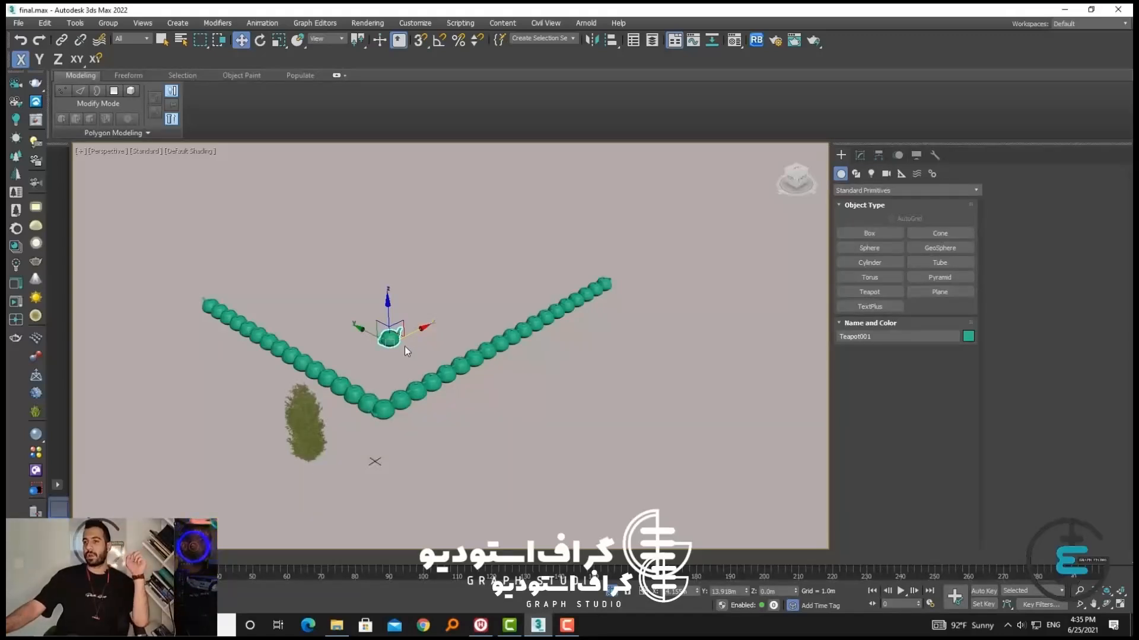
{"action": "left_click", "coordinate": [410, 357]}
{"action": "left_click", "coordinate": [394, 334]}
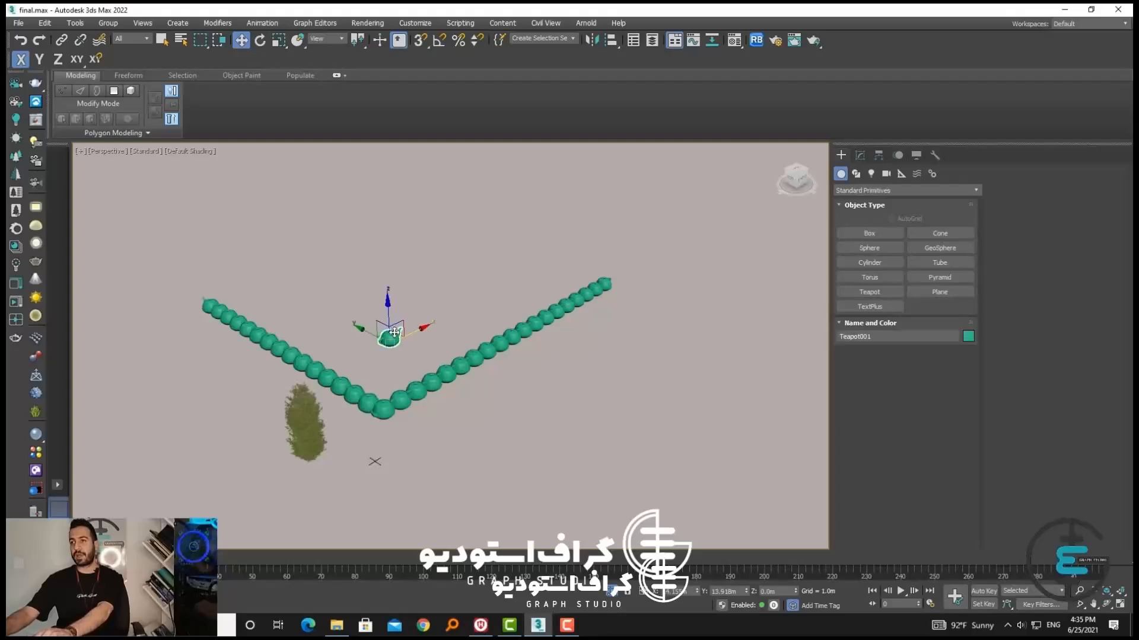
{"action": "left_click", "coordinate": [479, 374]}
Delete all the spaced teapots using Select Similar, along with the line they followed
{"action": "left_click", "coordinate": [609, 288]}
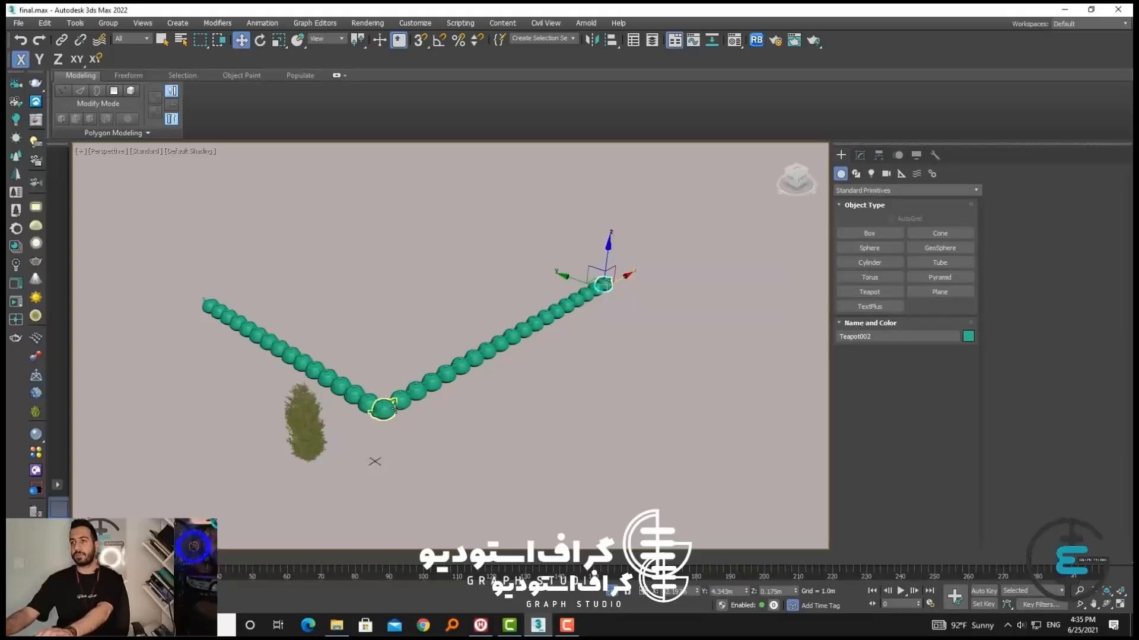
{"action": "right_click", "coordinate": [609, 290]}
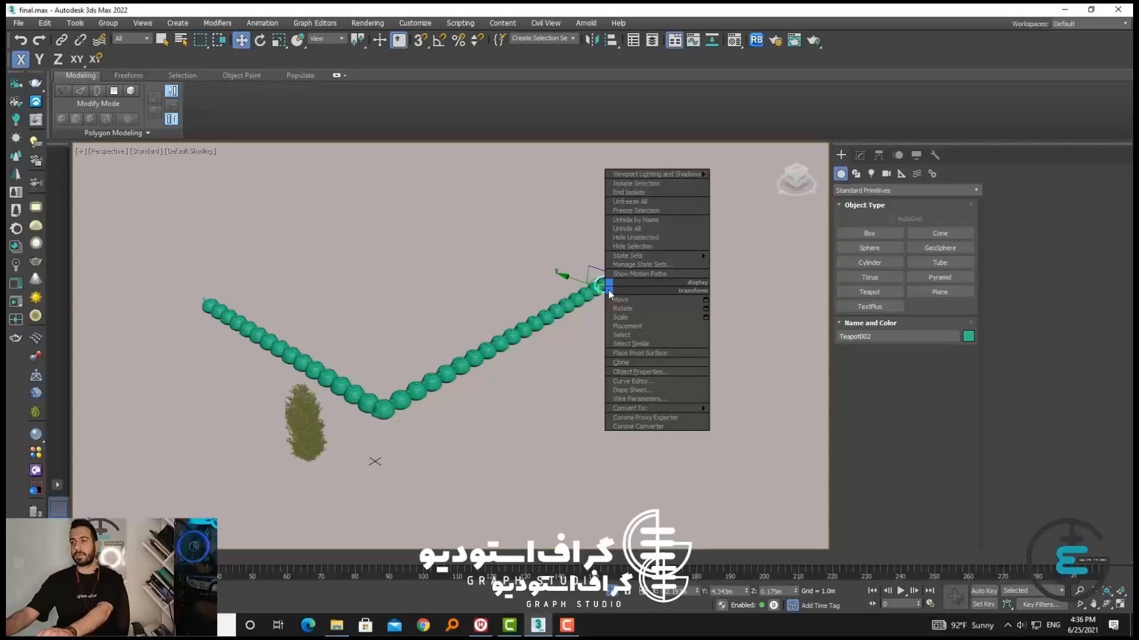
{"action": "left_click", "coordinate": [632, 347]}
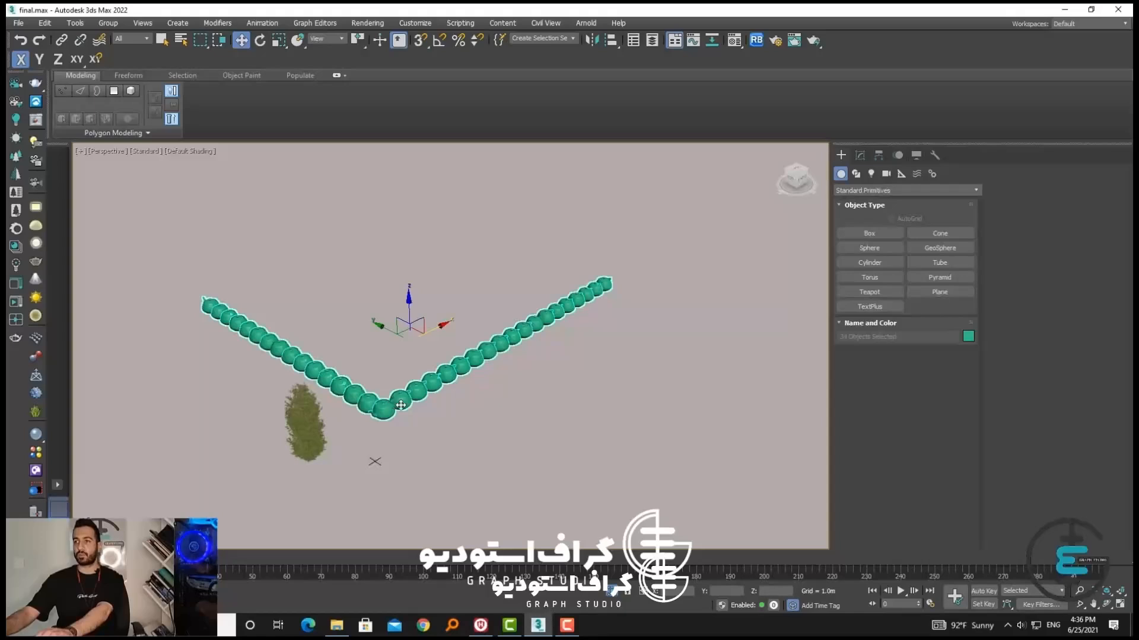
{"action": "left_click", "coordinate": [603, 285]}
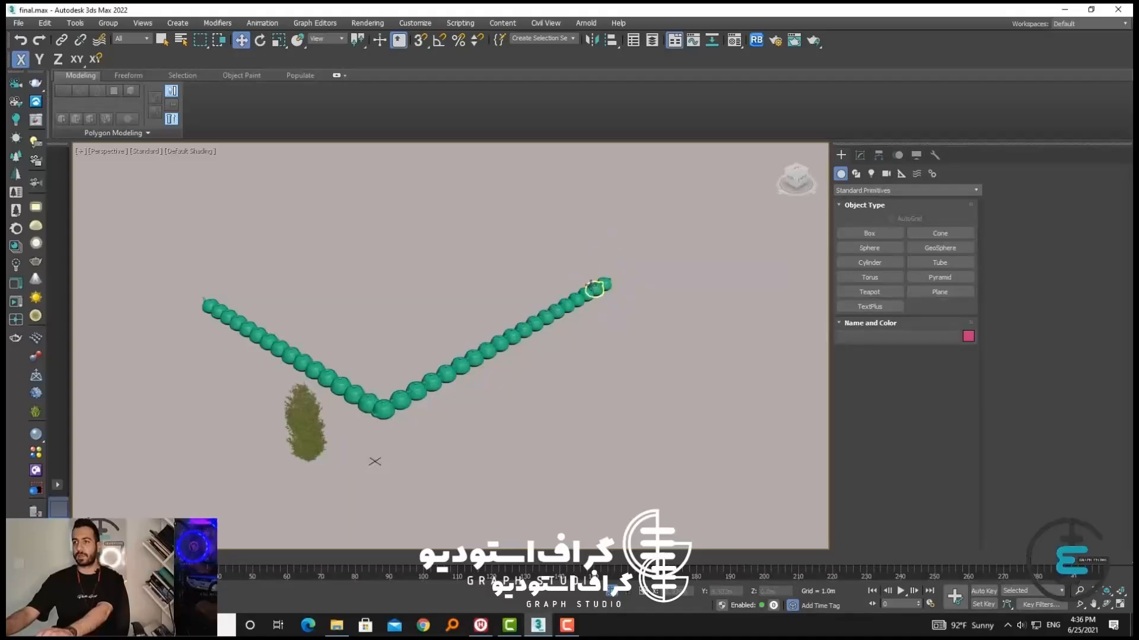
{"action": "right_click", "coordinate": [586, 289]}
{"action": "left_click", "coordinate": [611, 347]}
{"action": "key", "text": "Delete"}
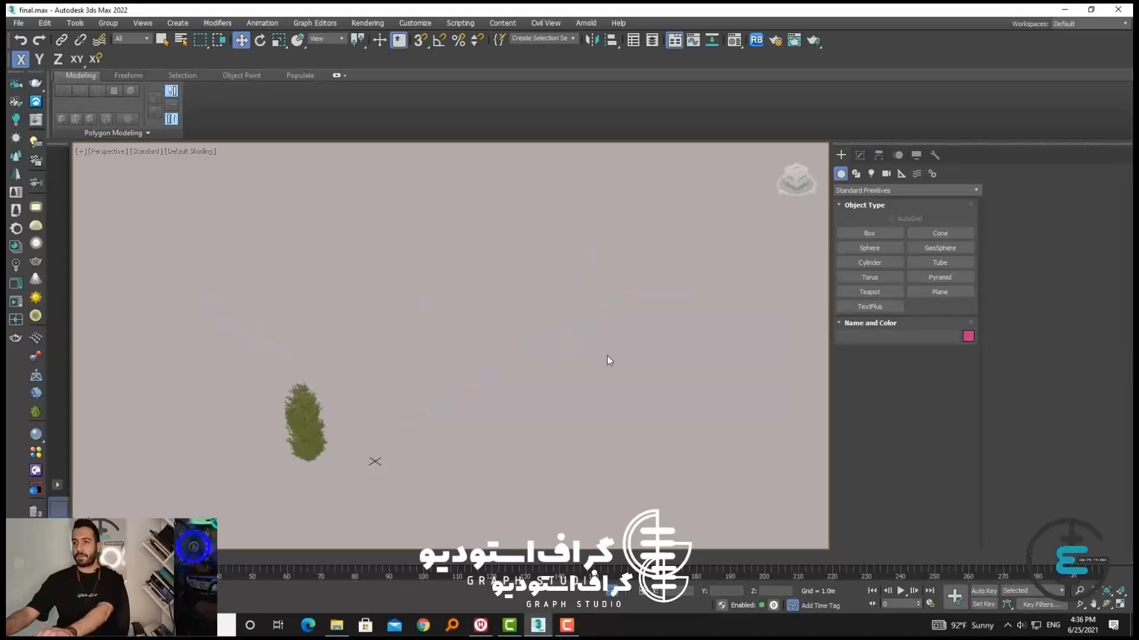
{"action": "left_click", "coordinate": [472, 369]}
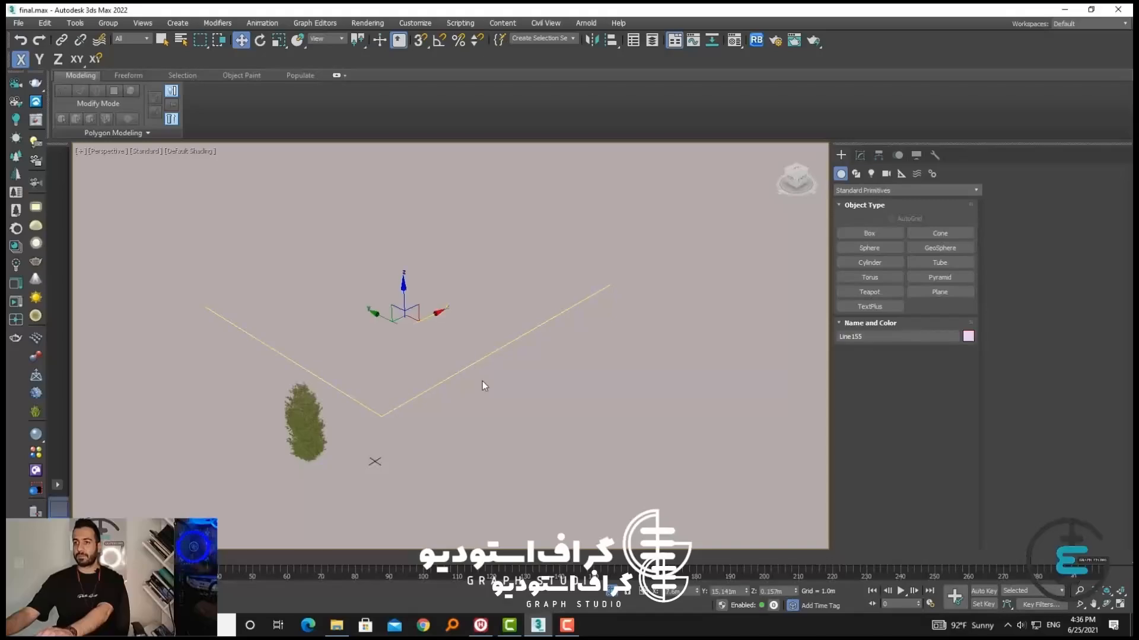
{"action": "key", "text": "Delete"}
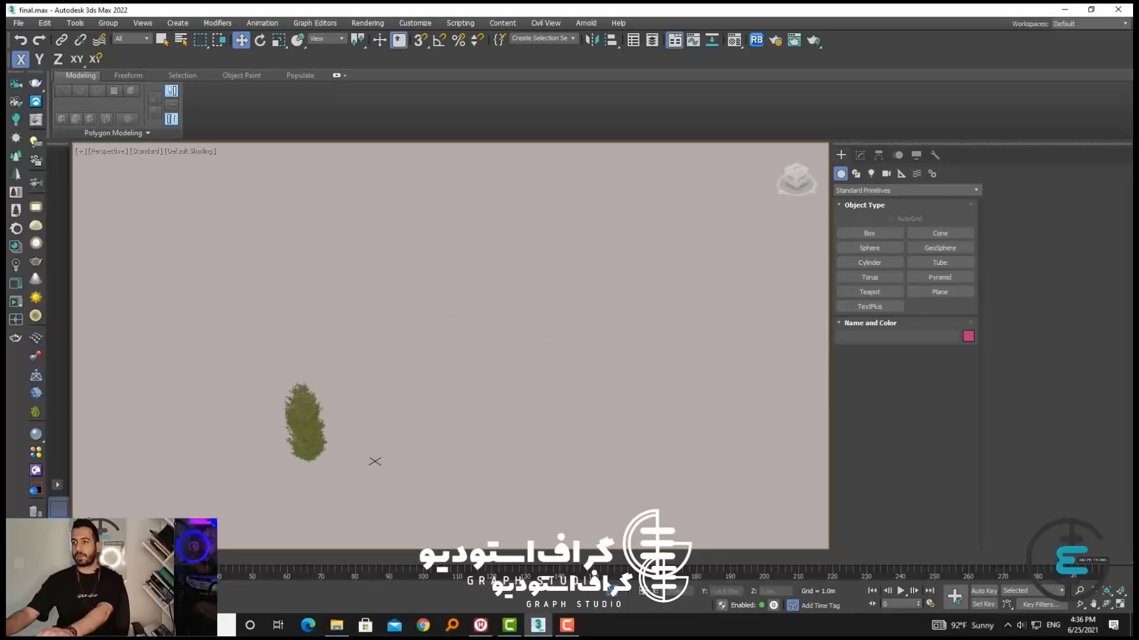
End the current isolation, then select the road and isolate it
{"action": "left_click", "coordinate": [611, 589]}
{"action": "scroll", "coordinate": [533, 451], "scroll_direction": "down", "scroll_amount": 3}
{"action": "middle_click_drag", "start_coordinate": [533, 450], "coordinate": [362, 418]}
{"action": "left_click", "coordinate": [606, 457]}
{"action": "key", "text": "alt+q"}
Draw a large one-turn helix spline on the open ground beyond the end of the road
{"action": "left_click", "coordinate": [855, 173]}
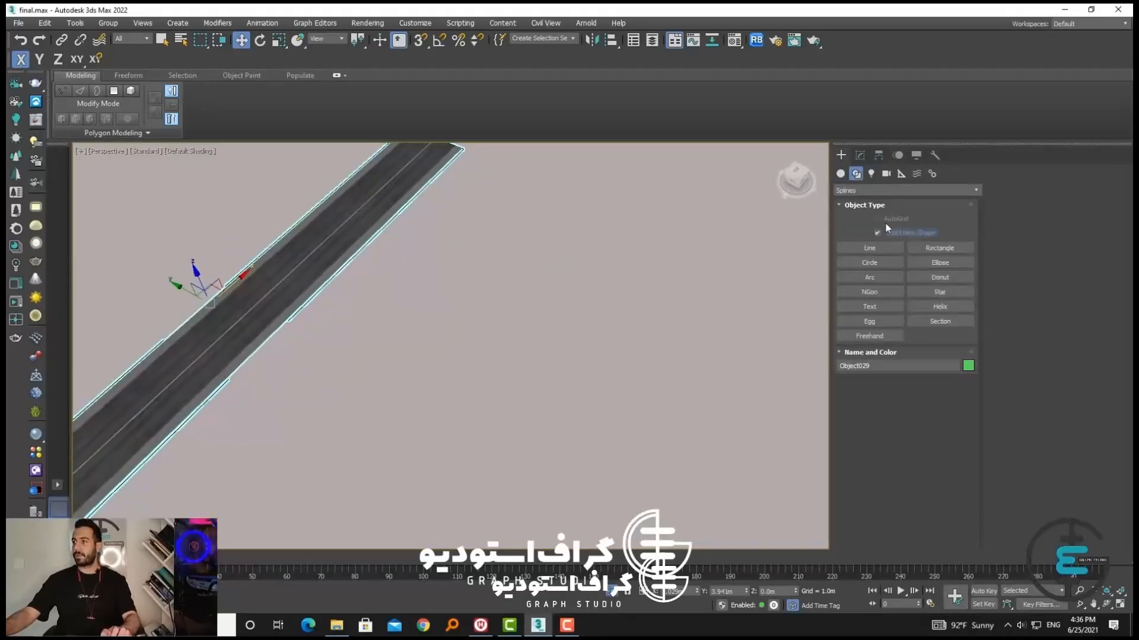
{"action": "left_click", "coordinate": [927, 292]}
{"action": "left_click", "coordinate": [931, 305]}
{"action": "middle_click_drag", "start_coordinate": [703, 396], "coordinate": [628, 380], "text": "alt"}
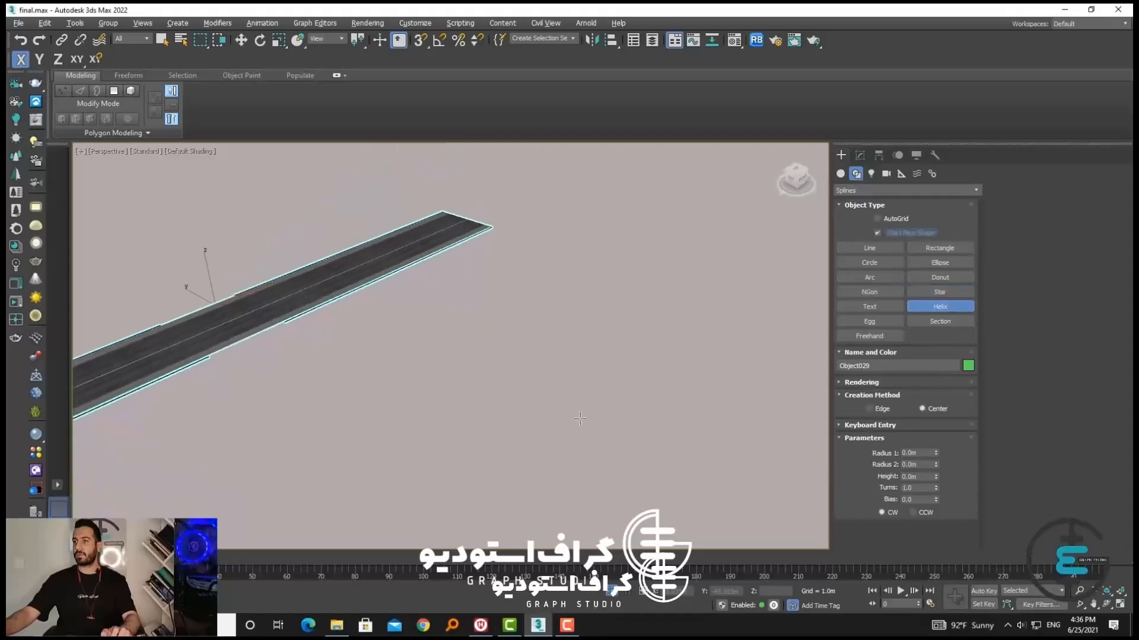
{"action": "left_click_drag", "start_coordinate": [580, 419], "coordinate": [552, 475]}
{"action": "left_click", "coordinate": [599, 179]}
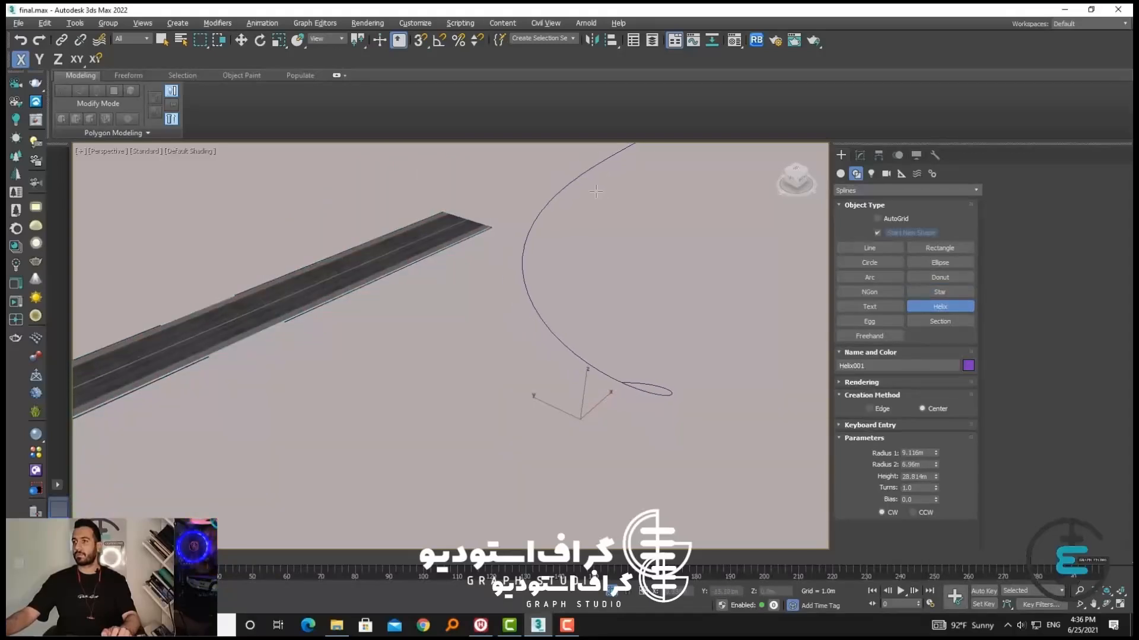
{"action": "left_click", "coordinate": [649, 270]}
{"action": "right_click", "coordinate": [649, 270]}
{"action": "scroll", "coordinate": [635, 290], "scroll_direction": "down", "scroll_amount": 2}
{"action": "mouse_move", "coordinate": [608, 304]}
{"action": "middle_mouse_down"}
{"action": "mouse_move", "coordinate": [592, 364]}
{"action": "mouse_move", "coordinate": [606, 369]}
{"action": "mouse_move", "coordinate": [608, 320]}
{"action": "middle_mouse_up"}
Create a small teapot beside the helix, on the side away from the road
{"action": "left_click", "coordinate": [840, 174]}
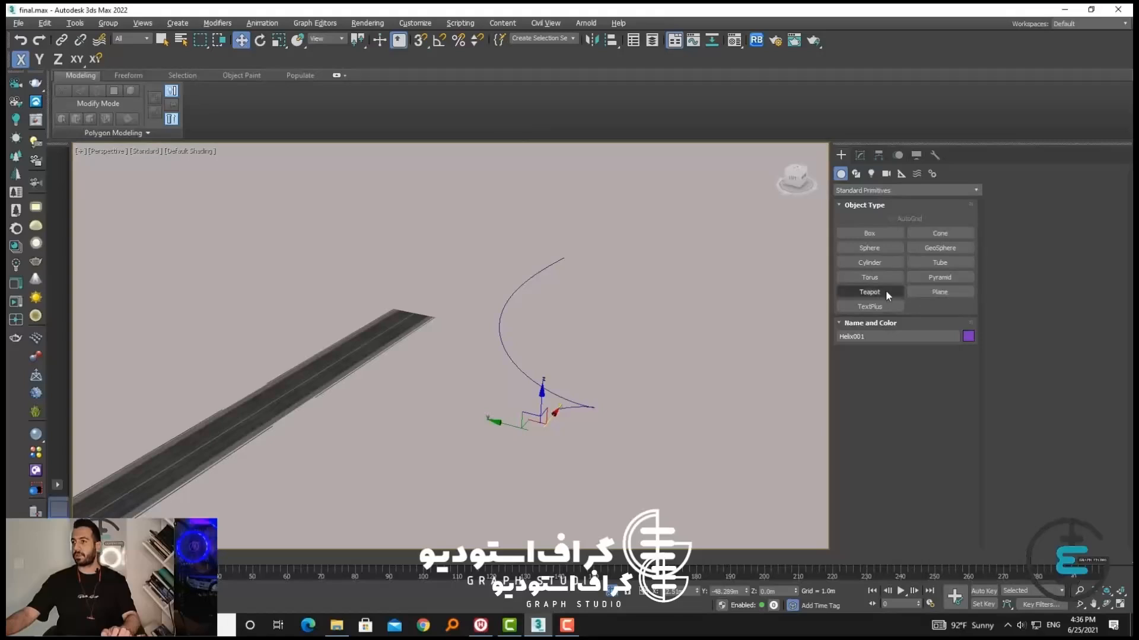
{"action": "left_click", "coordinate": [876, 292]}
{"action": "left_click_drag", "start_coordinate": [700, 362], "coordinate": [699, 373]}
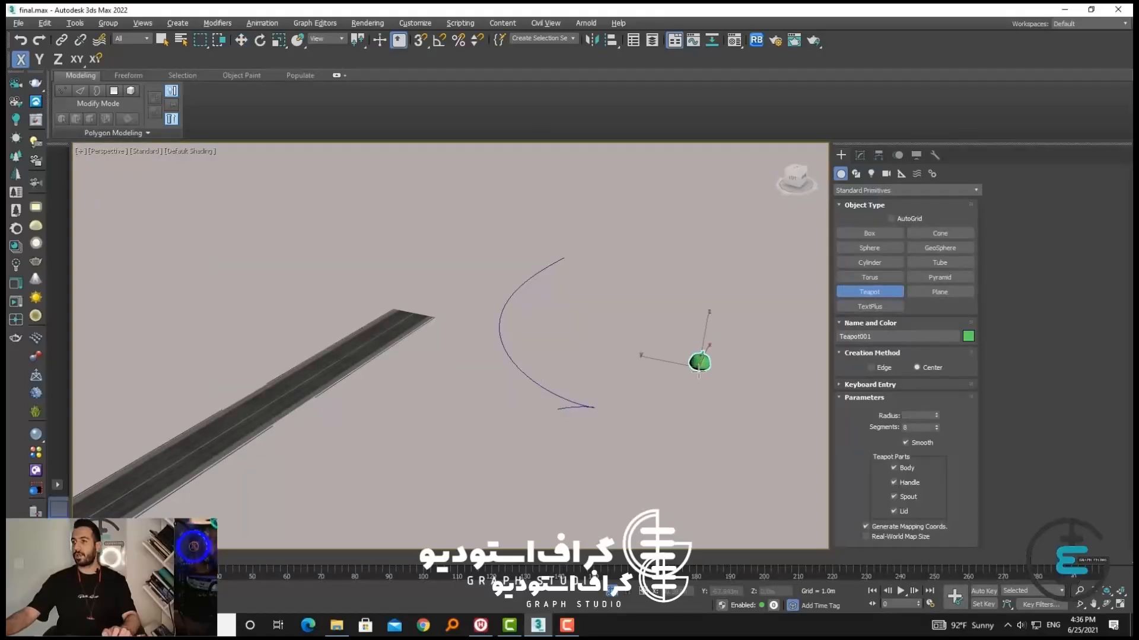
{"action": "right_click", "coordinate": [699, 373]}
{"action": "middle_click_drag", "start_coordinate": [700, 374], "coordinate": [725, 397], "text": "alt"}
{"action": "scroll", "coordinate": [704, 376], "scroll_direction": "up", "scroll_amount": 4}
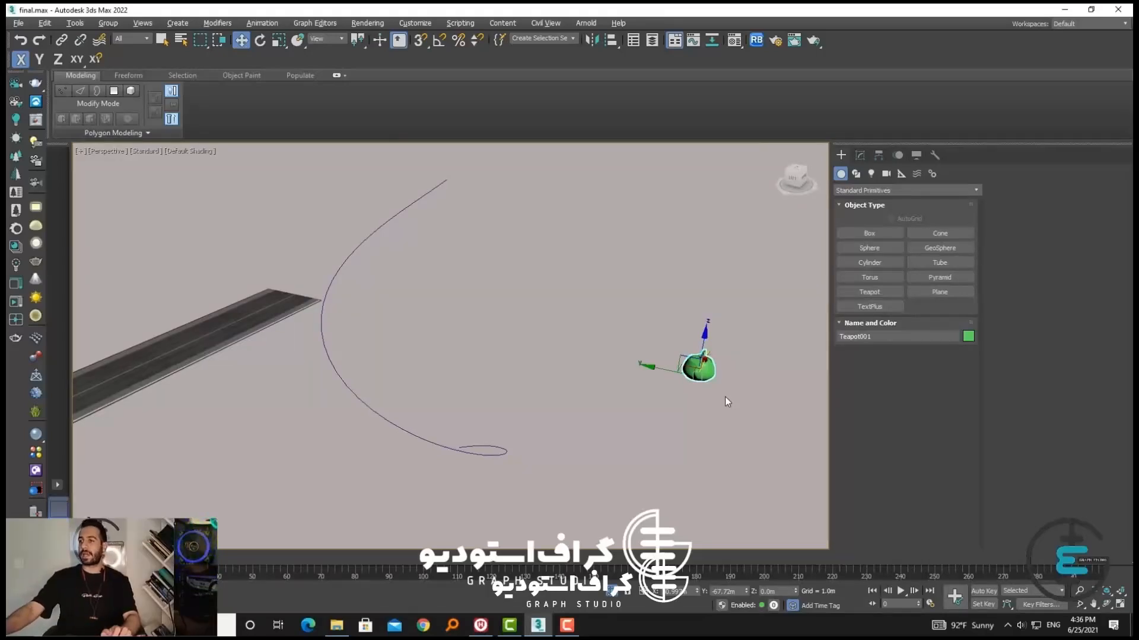
{"action": "scroll", "coordinate": [605, 392], "scroll_direction": "down", "scroll_amount": 4}
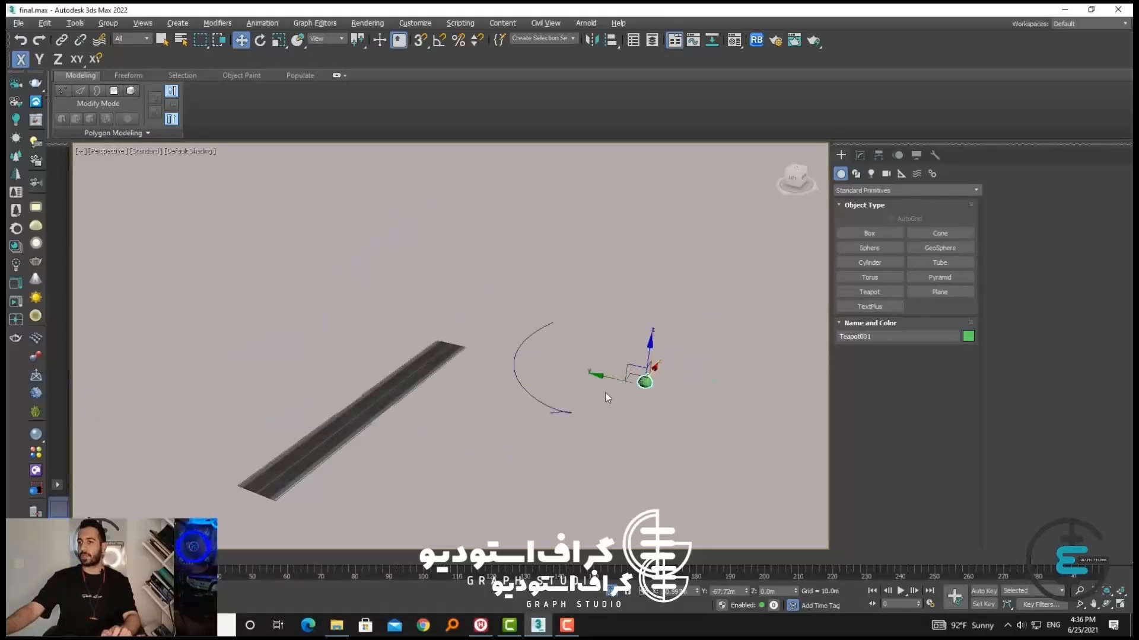
{"action": "scroll", "coordinate": [605, 393], "scroll_direction": "up", "scroll_amount": 4}
{"action": "scroll", "coordinate": [604, 392], "scroll_direction": "down", "scroll_amount": 4}
{"action": "middle_click_drag", "start_coordinate": [605, 393], "coordinate": [599, 426], "text": "alt"}
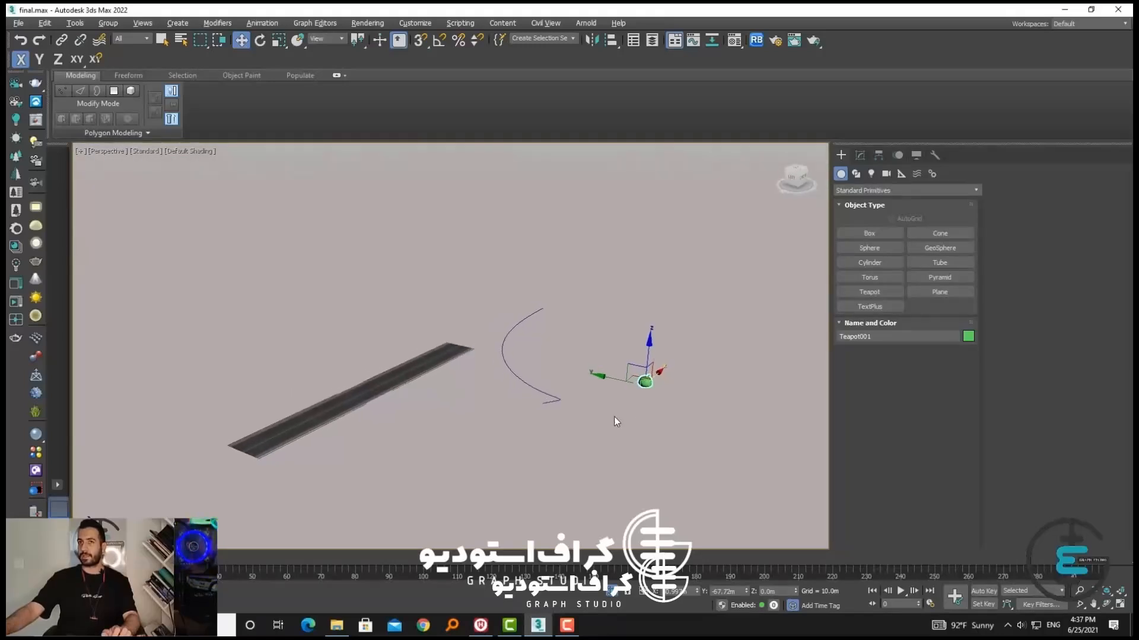
Open the Spacing Tool for the new teapot and use the helix as its path
{"action": "left_click", "coordinate": [614, 415]}
{"action": "left_click", "coordinate": [644, 383]}
{"action": "left_click", "coordinate": [75, 22]}
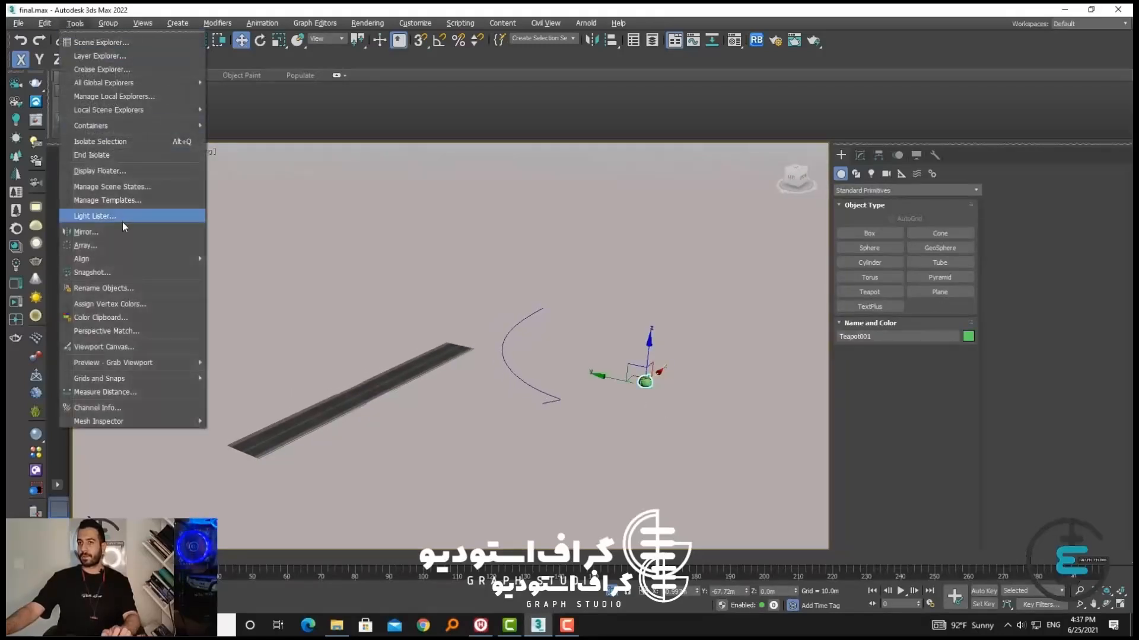
{"action": "mouse_move", "coordinate": [149, 259]}
{"action": "left_click", "coordinate": [247, 285]}
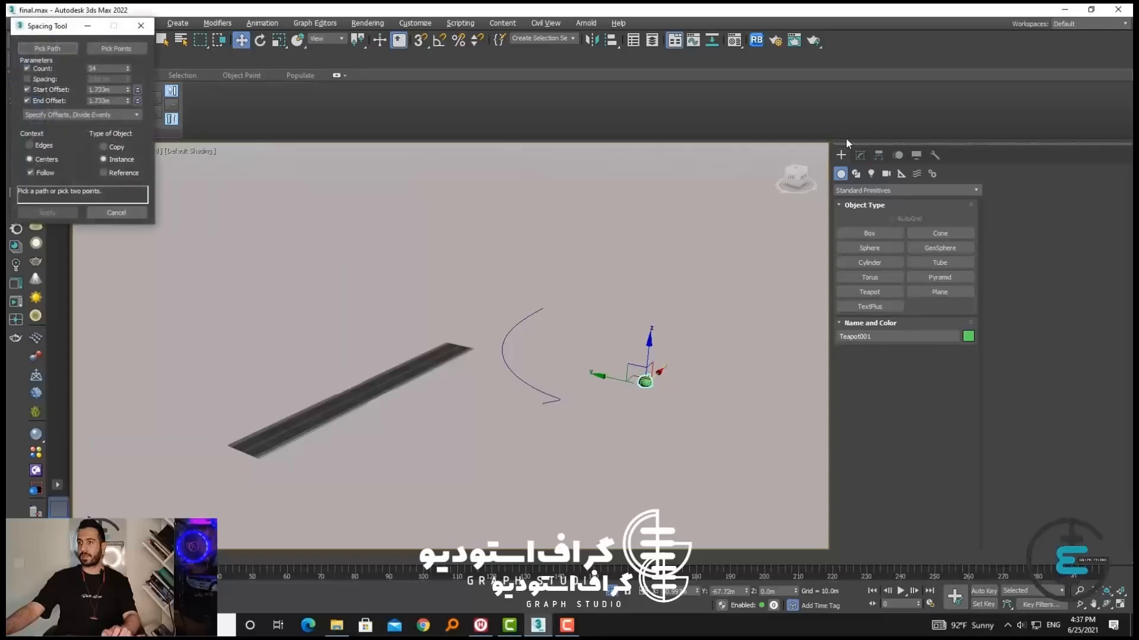
{"action": "left_click", "coordinate": [58, 50]}
{"action": "left_click", "coordinate": [502, 350]}
Reduce the number of teapots distributed along the helix to 15
{"action": "scroll", "coordinate": [485, 356], "scroll_direction": "up", "scroll_amount": 5}
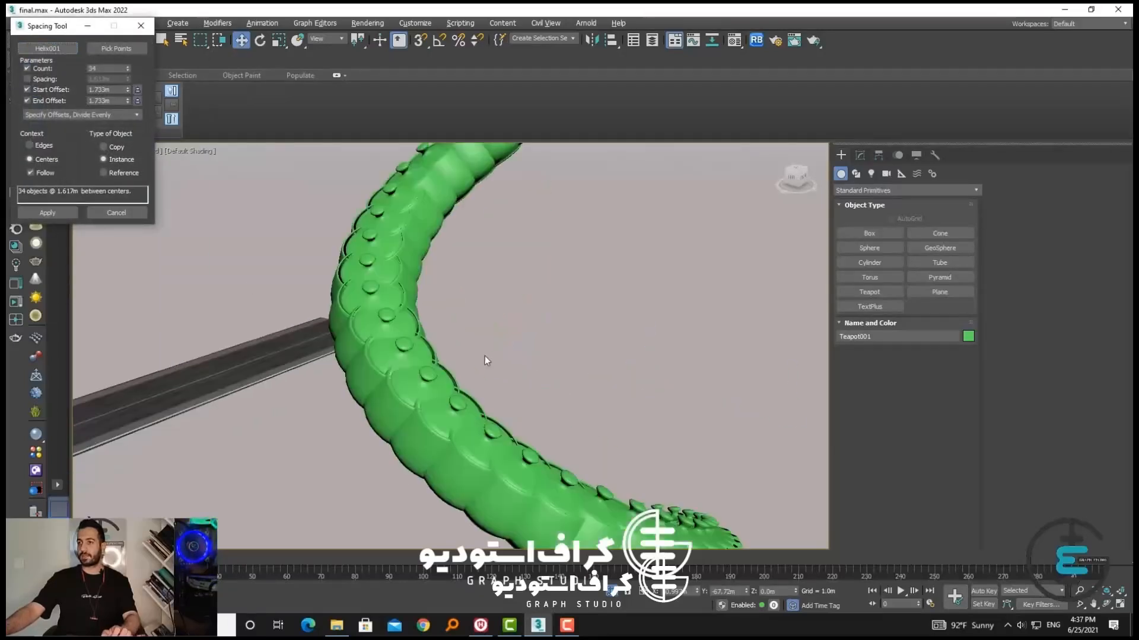
{"action": "scroll", "coordinate": [489, 376], "scroll_direction": "down", "scroll_amount": 3}
{"action": "scroll", "coordinate": [488, 376], "scroll_direction": "down", "scroll_amount": 4}
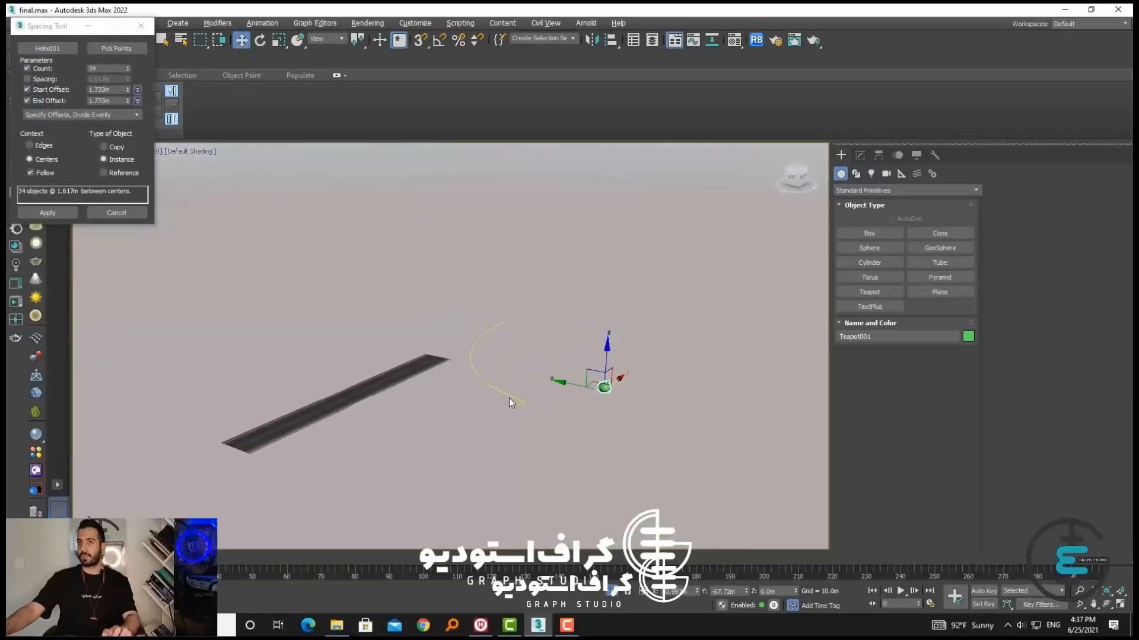
{"action": "left_click", "coordinate": [126, 70]}
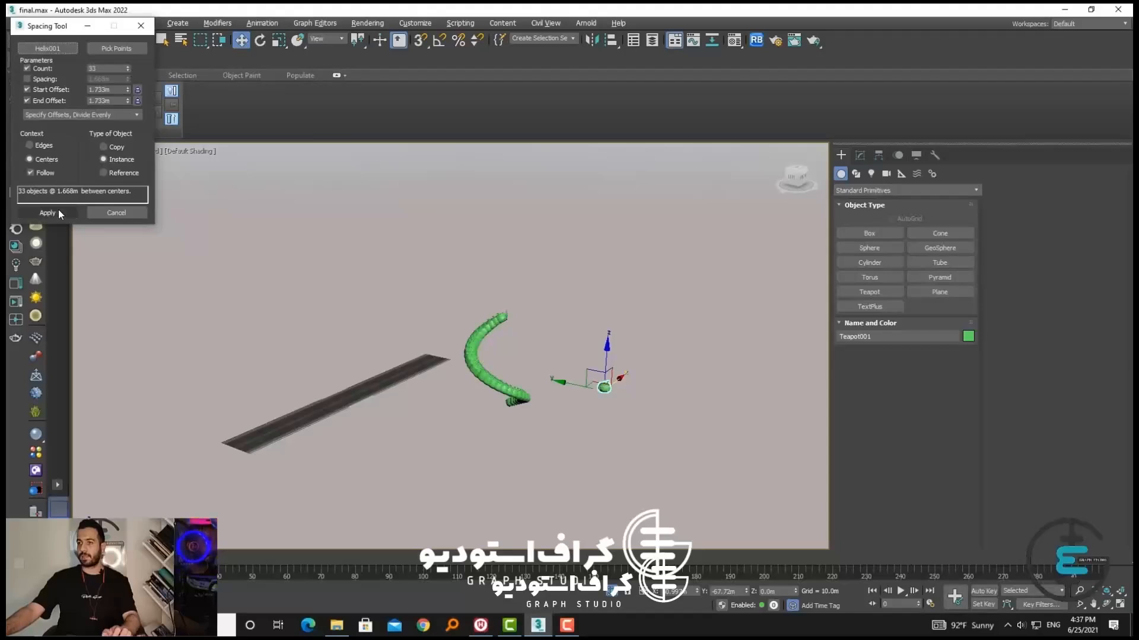
{"action": "scroll", "coordinate": [475, 378], "scroll_direction": "up", "scroll_amount": 4}
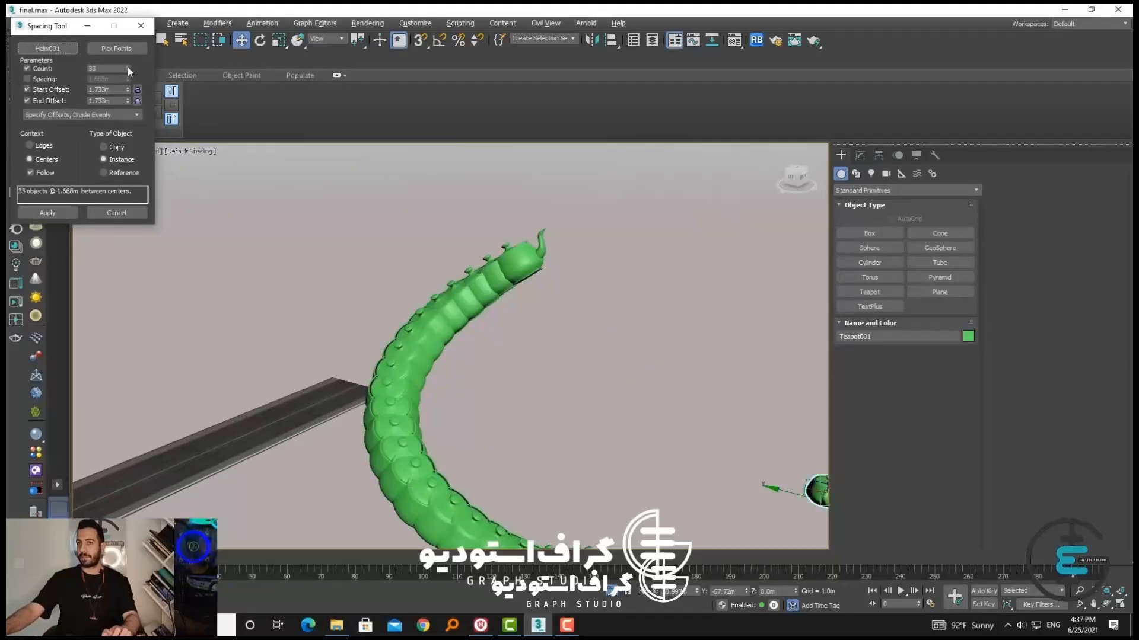
{"action": "left_click_drag", "start_coordinate": [128, 70], "coordinate": [6, 155]}
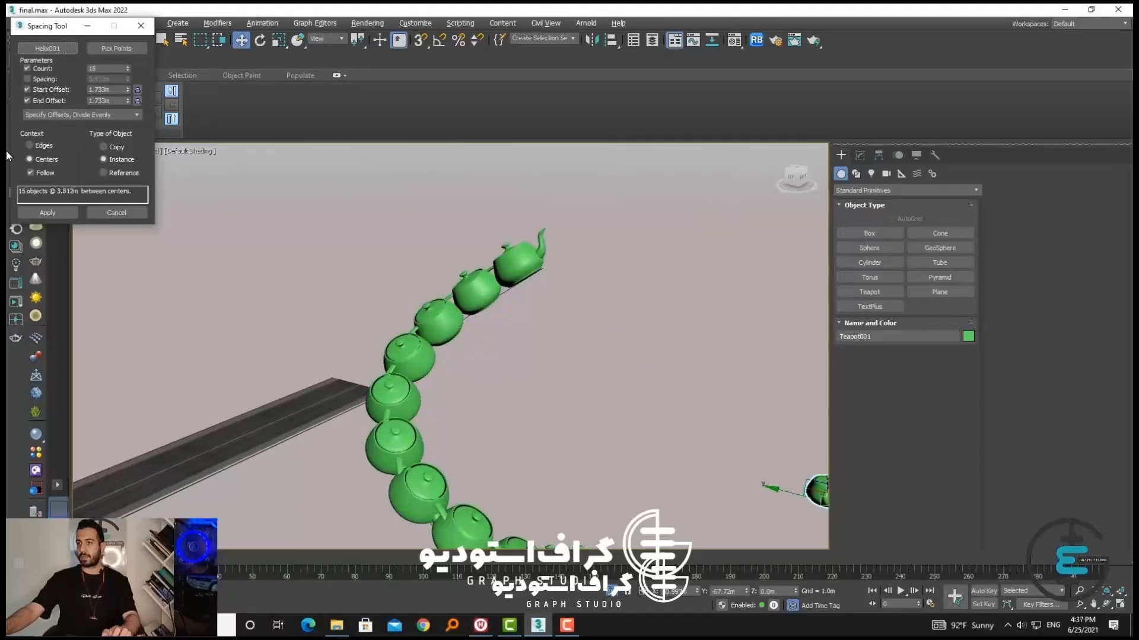
Preview the teapots on the helix with Follow off, turn Follow back on, and apply the distribution
{"action": "left_click", "coordinate": [43, 173]}
{"action": "scroll", "coordinate": [425, 261], "scroll_direction": "down", "scroll_amount": 3}
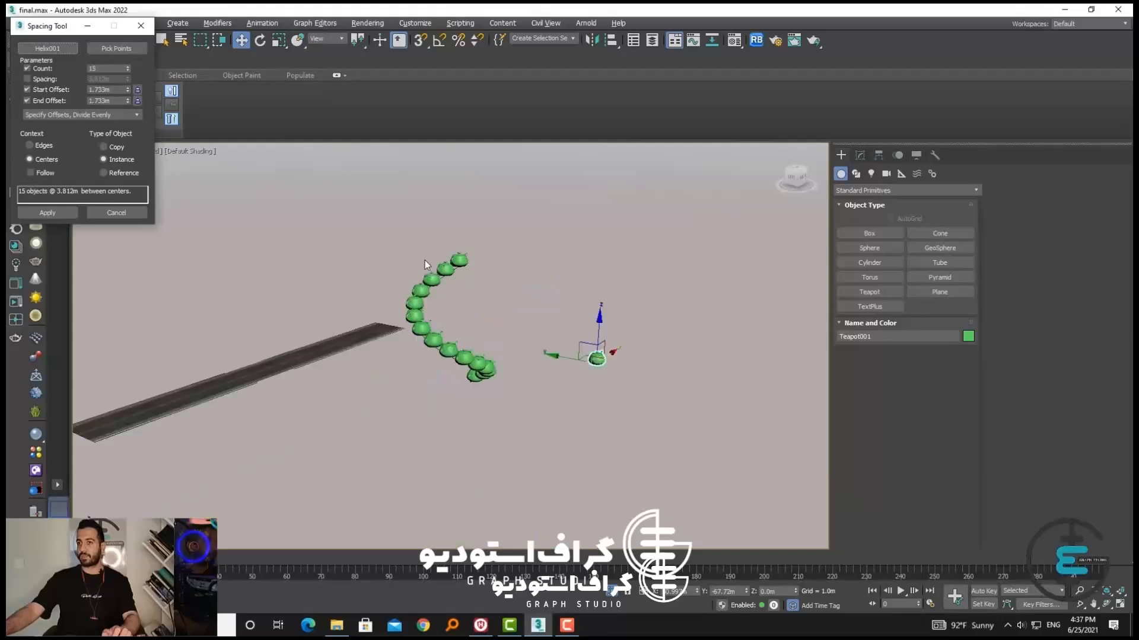
{"action": "scroll", "coordinate": [424, 261], "scroll_direction": "up", "scroll_amount": 2}
{"action": "left_click", "coordinate": [31, 173]}
{"action": "middle_click_drag", "start_coordinate": [461, 436], "coordinate": [314, 364], "text": "alt"}
{"action": "left_click", "coordinate": [67, 213]}
{"action": "scroll", "coordinate": [460, 331], "scroll_direction": "up", "scroll_amount": 4}
{"action": "middle_click_drag", "start_coordinate": [466, 334], "coordinate": [496, 308], "text": "alt"}
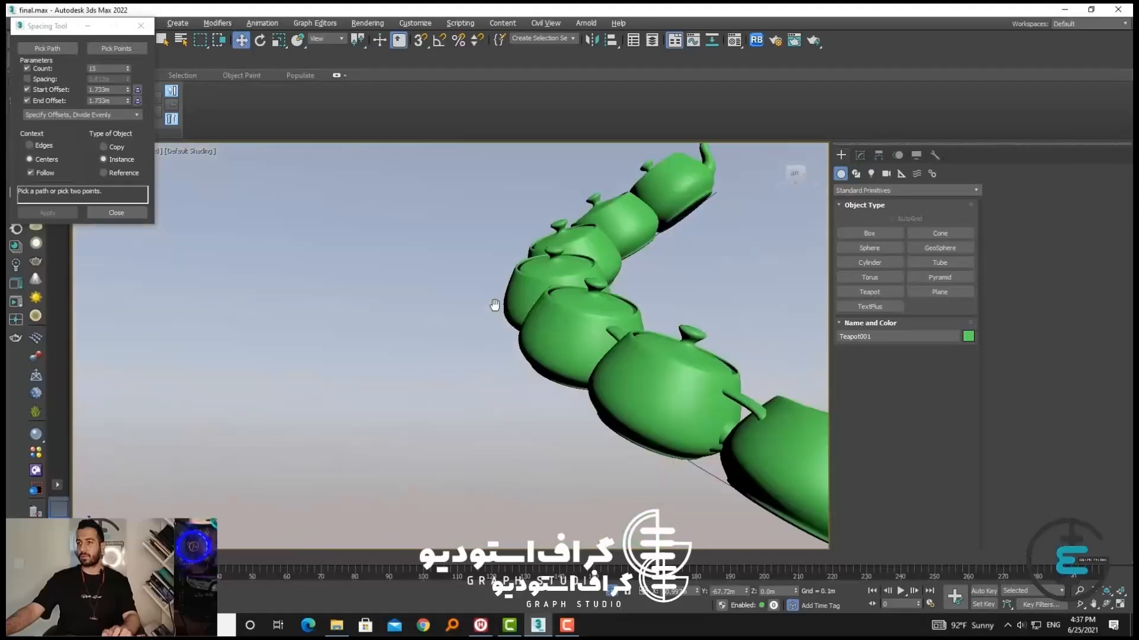
Delete all the teapots together with the helix and close the Spacing Tool
{"action": "scroll", "coordinate": [496, 308], "scroll_direction": "down", "scroll_amount": 6}
{"action": "left_click", "coordinate": [639, 458]}
{"action": "left_click_drag", "start_coordinate": [639, 457], "coordinate": [433, 261]}
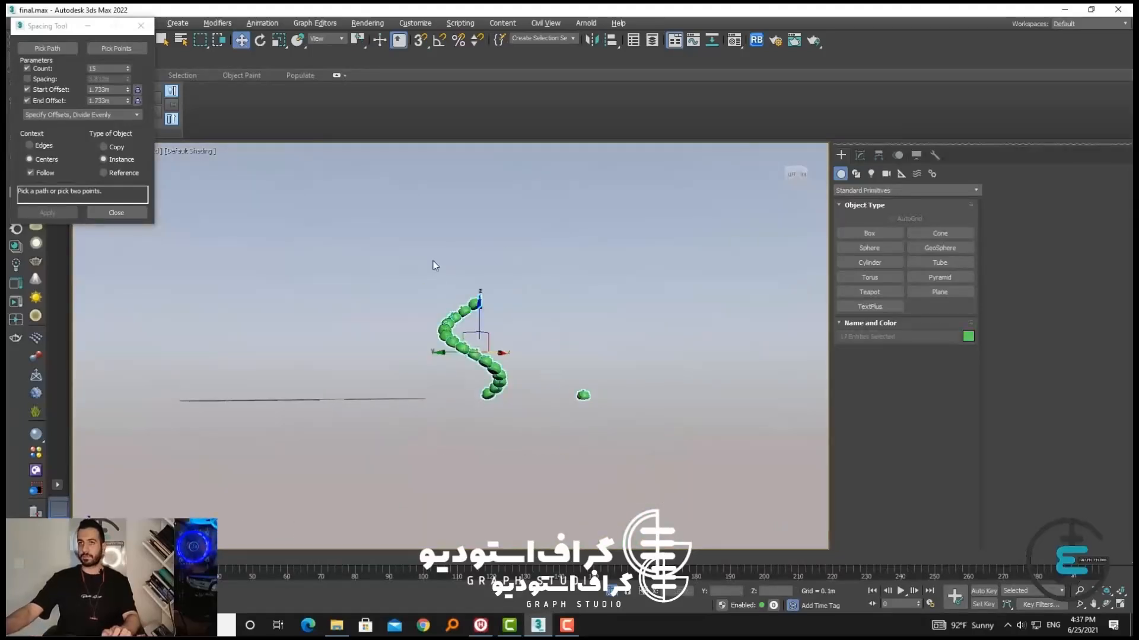
{"action": "key", "text": "Delete"}
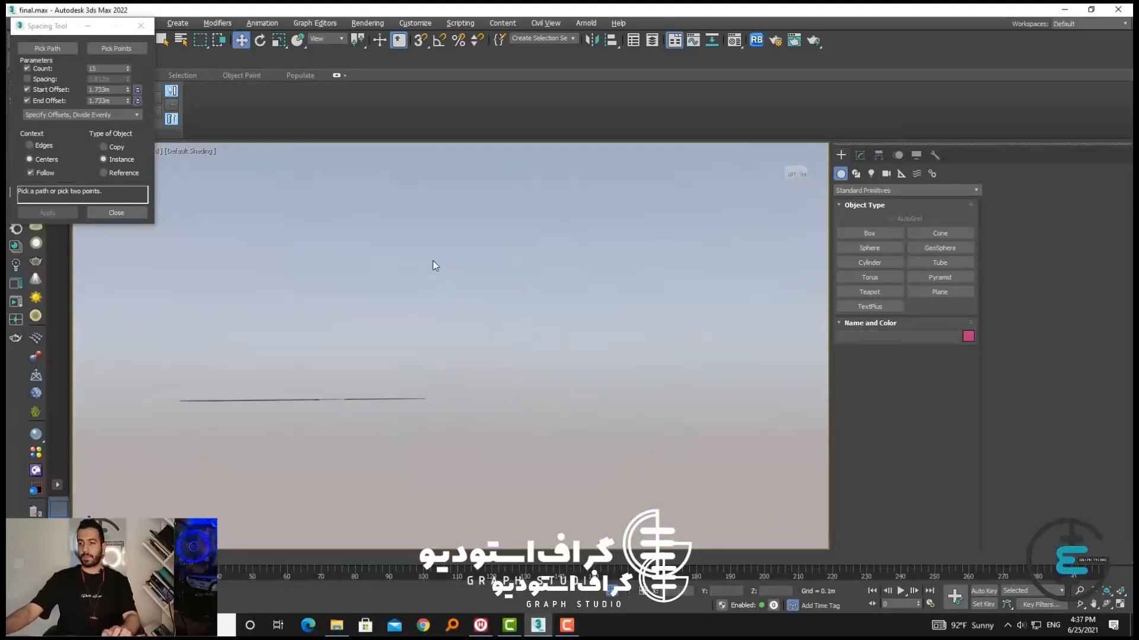
{"action": "left_click", "coordinate": [146, 30]}
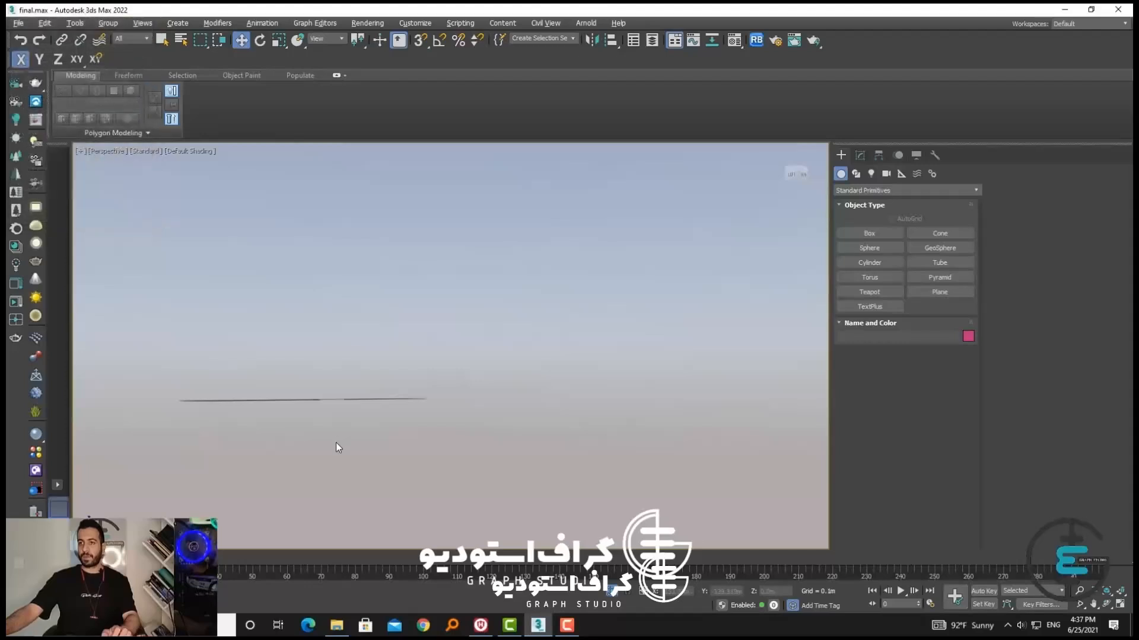
Select the road and switch the geometry creation category to AEC Extended
{"action": "middle_click_drag", "start_coordinate": [336, 442], "coordinate": [340, 471], "text": "alt"}
{"action": "left_click", "coordinate": [337, 410]}
{"action": "scroll", "coordinate": [361, 384], "scroll_direction": "up", "scroll_amount": 3}
{"action": "middle_click_drag", "start_coordinate": [337, 411], "coordinate": [295, 355]}
{"action": "middle_click_drag", "start_coordinate": [295, 356], "coordinate": [304, 404], "text": "alt"}
{"action": "left_click", "coordinate": [870, 190]}
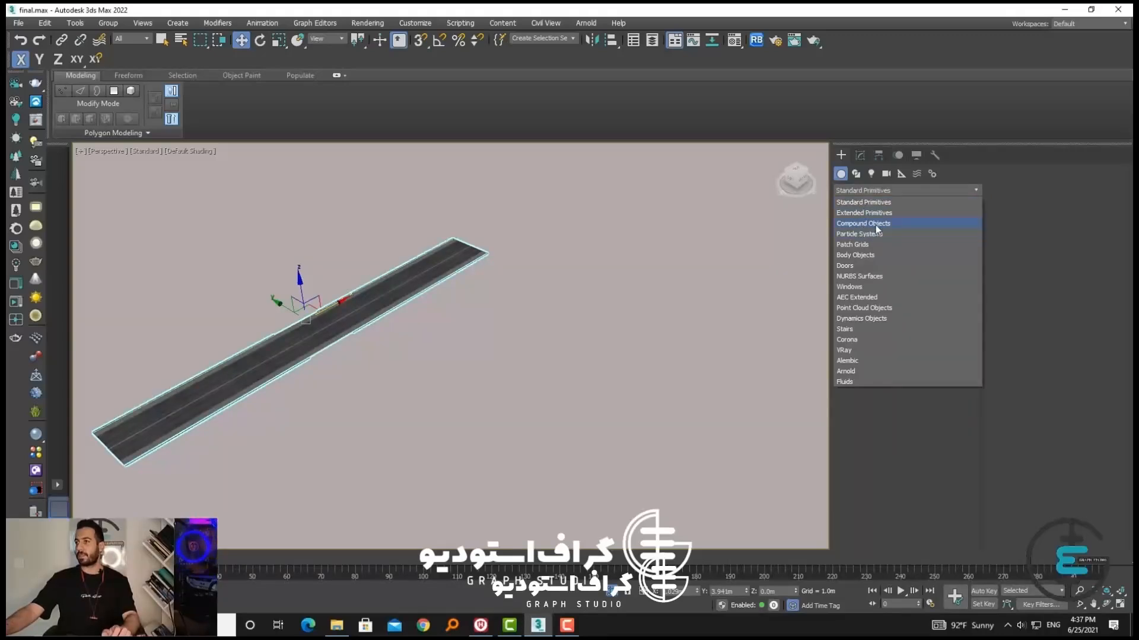
{"action": "left_click", "coordinate": [876, 226]}
{"action": "left_click", "coordinate": [866, 190]}
{"action": "left_click", "coordinate": [829, 185]}
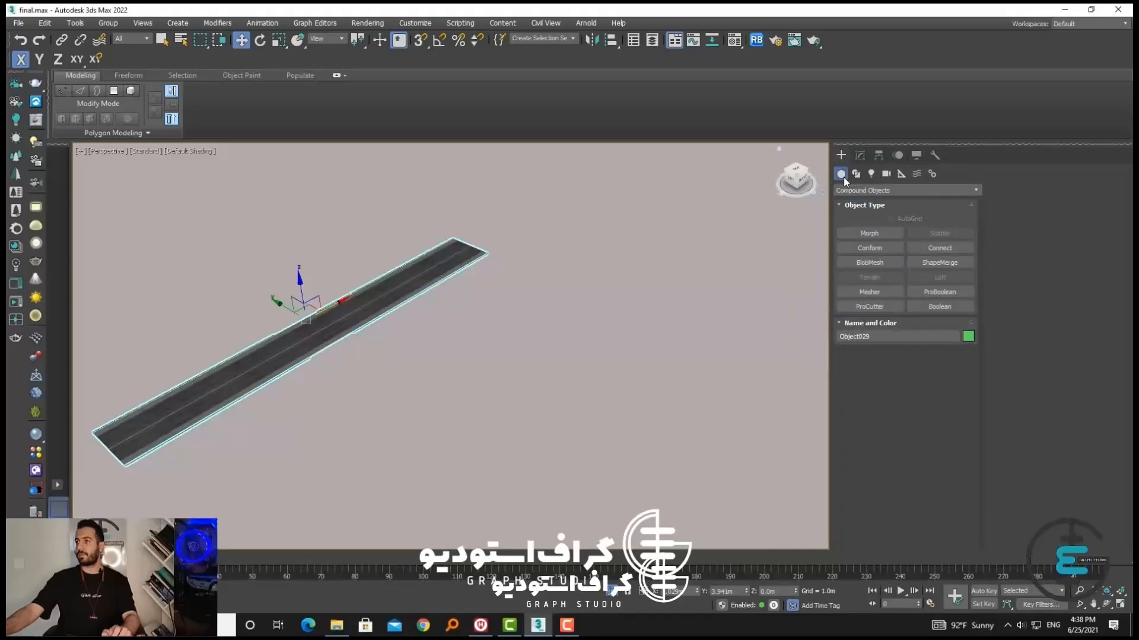
{"action": "left_click", "coordinate": [848, 190]}
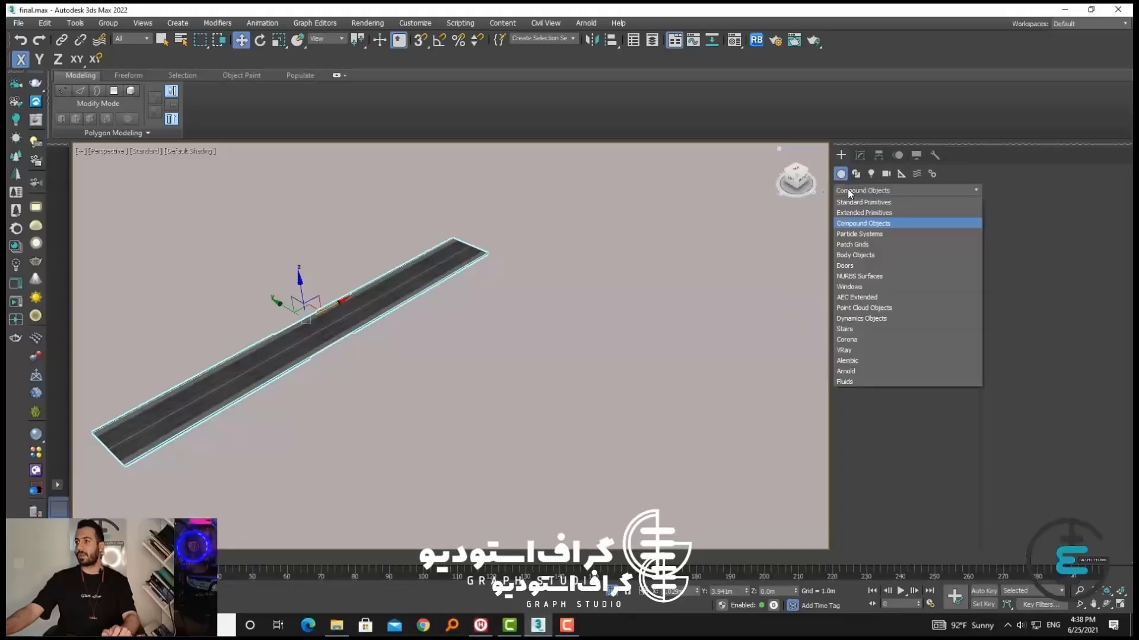
{"action": "left_click", "coordinate": [854, 299]}
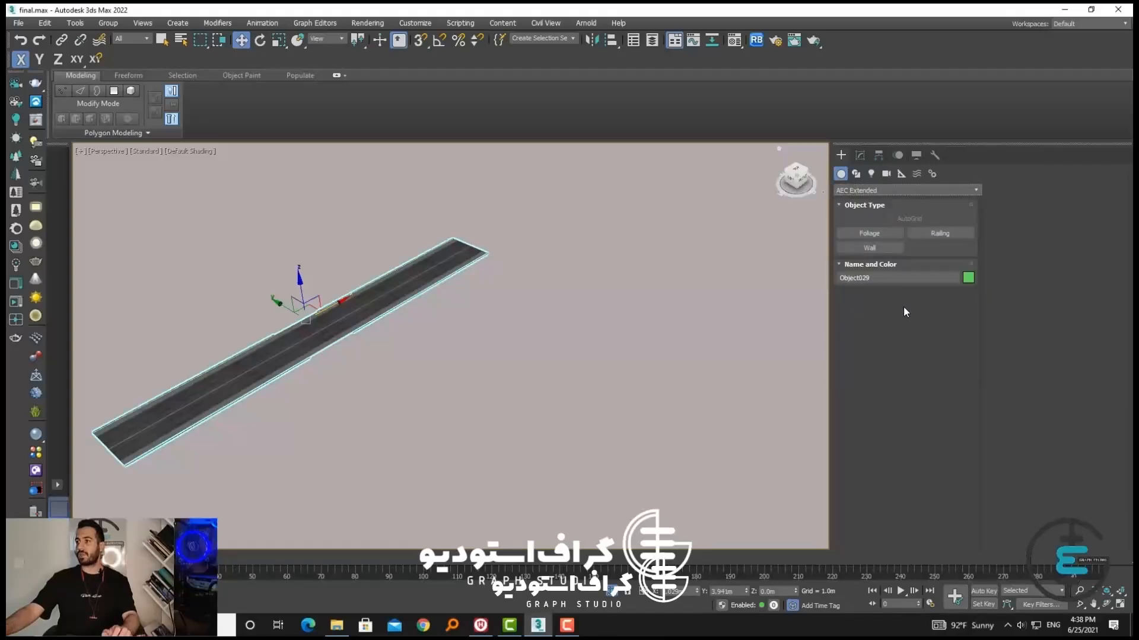
Place a large green Foliage tree using the default plant on the open ground beside the road
{"action": "left_click", "coordinate": [872, 236]}
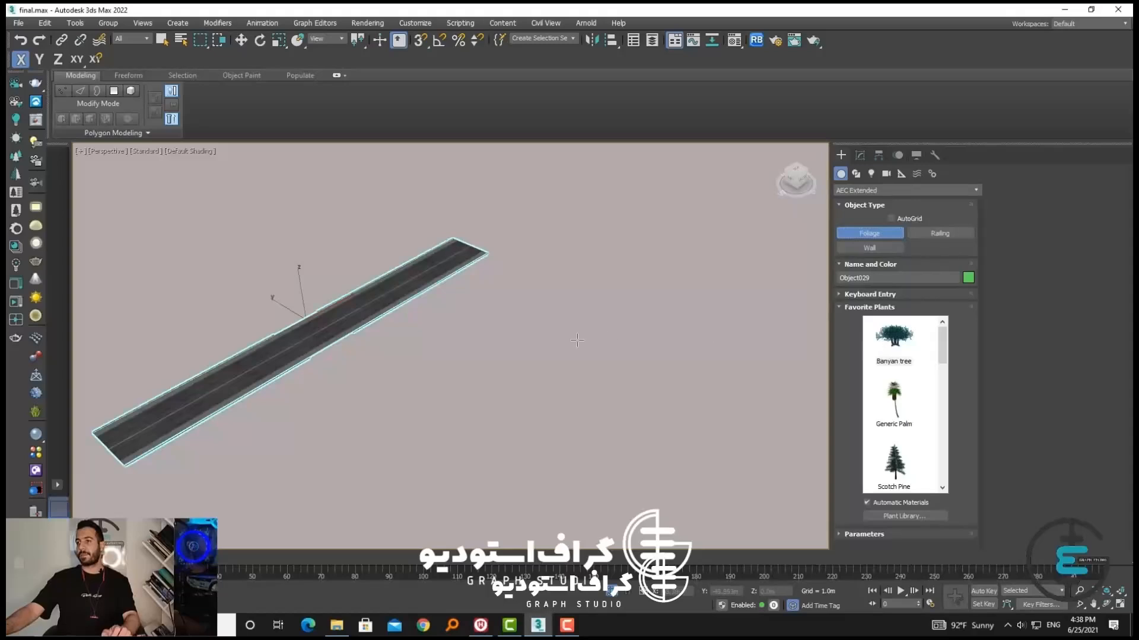
{"action": "left_click", "coordinate": [592, 380]}
{"action": "scroll", "coordinate": [593, 379], "scroll_direction": "up", "scroll_amount": 10}
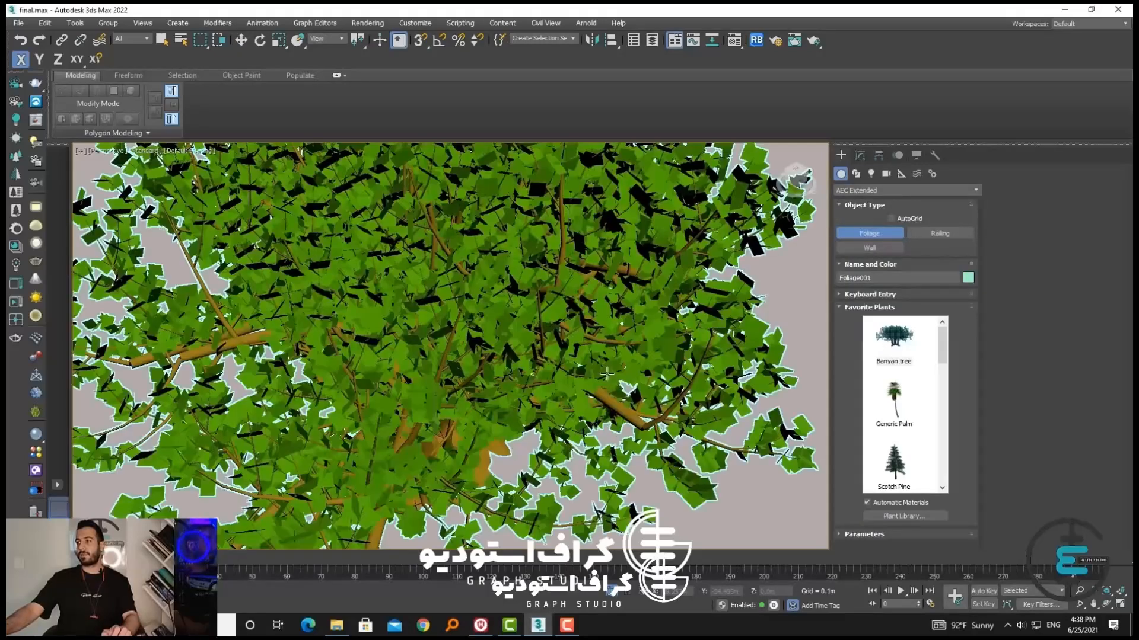
{"action": "scroll", "coordinate": [608, 373], "scroll_direction": "down", "scroll_amount": 5}
{"action": "scroll", "coordinate": [907, 380], "scroll_direction": "down", "scroll_amount": 5}
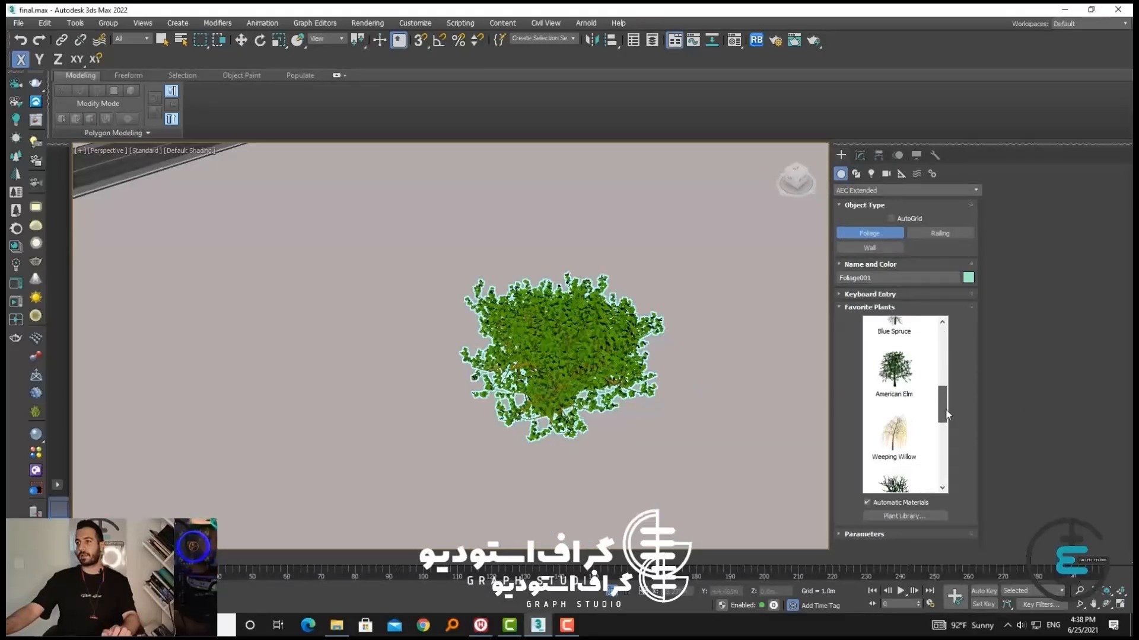
Place a Blue Spruce and a Japanese Flowering Cherry, Spring behind the large tree, and look through the plant library
{"action": "left_click", "coordinate": [643, 263]}
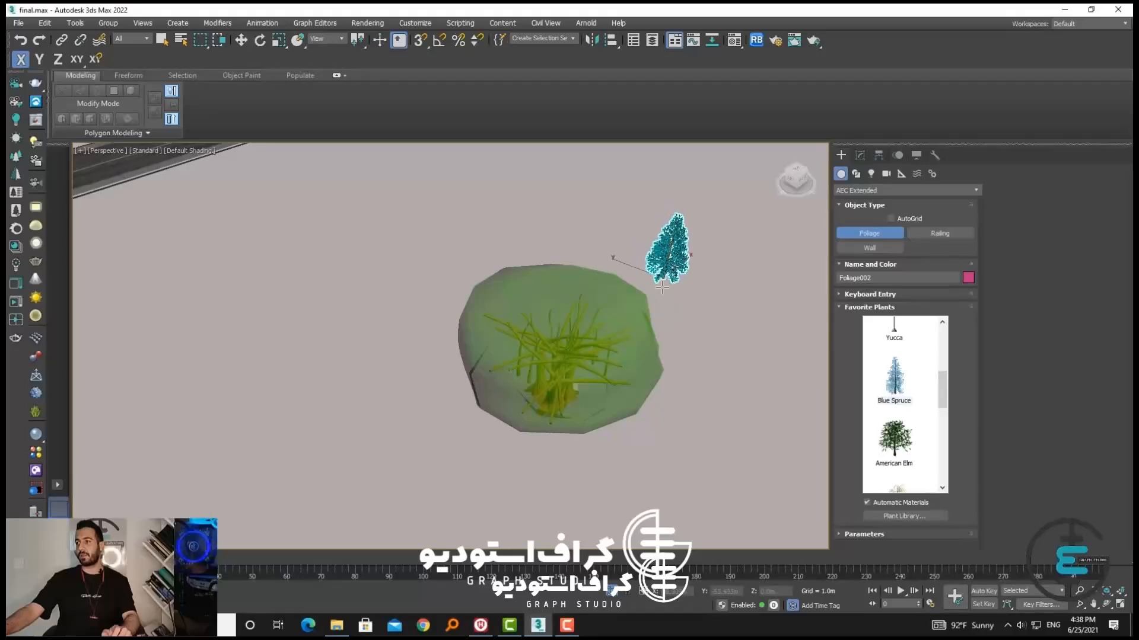
{"action": "scroll", "coordinate": [906, 397], "scroll_direction": "down", "scroll_amount": 4}
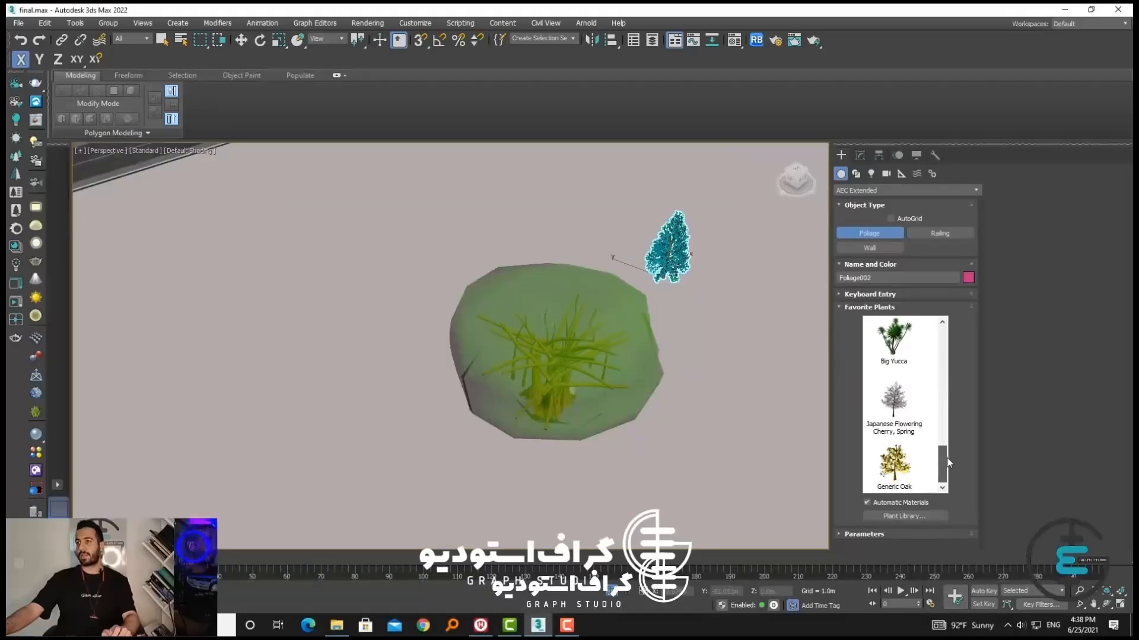
{"action": "left_click", "coordinate": [894, 400]}
{"action": "left_click", "coordinate": [568, 255]}
{"action": "scroll", "coordinate": [568, 255], "scroll_direction": "up", "scroll_amount": 6}
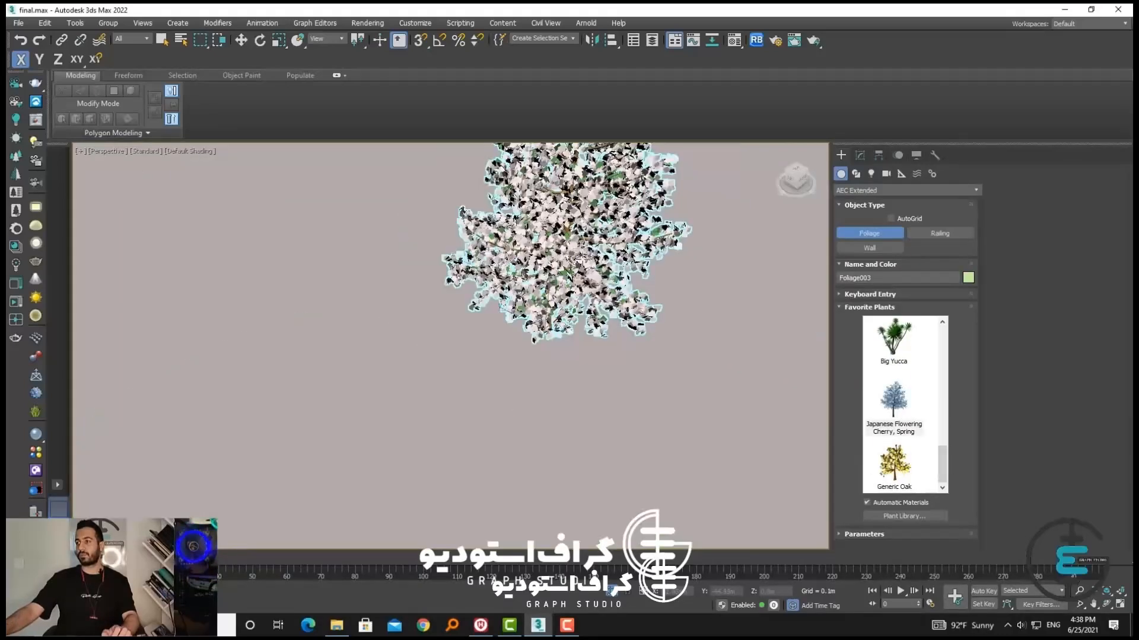
{"action": "left_click", "coordinate": [928, 517]}
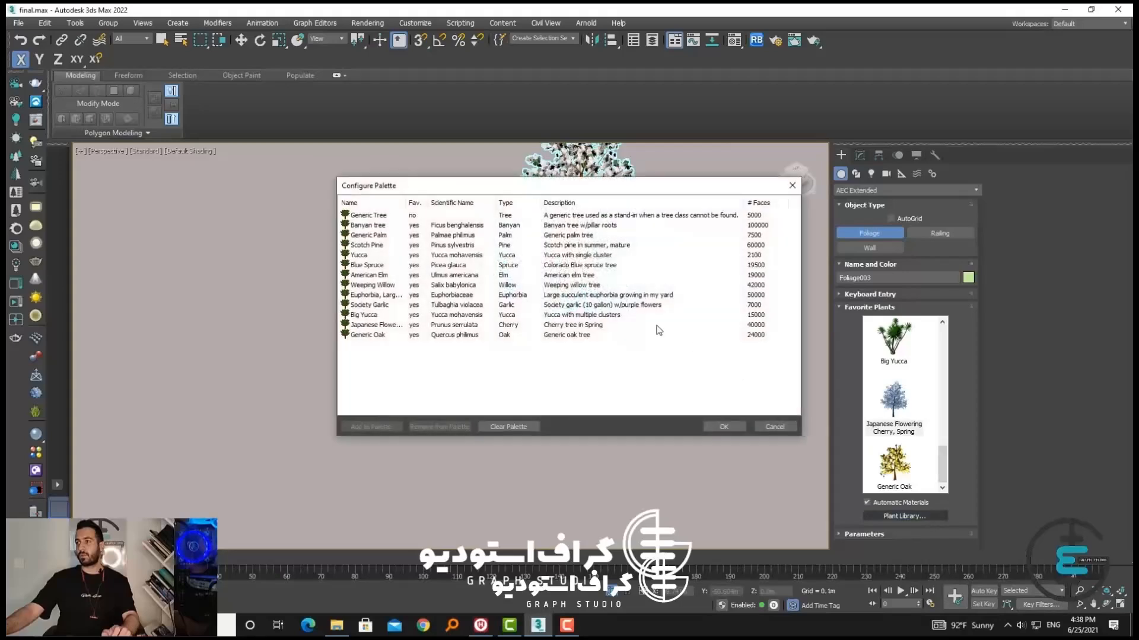
{"action": "left_click", "coordinate": [792, 186]}
Leave foliage placement and delete all three trees
{"action": "scroll", "coordinate": [708, 322], "scroll_direction": "down", "scroll_amount": 5}
{"action": "key", "text": "w"}
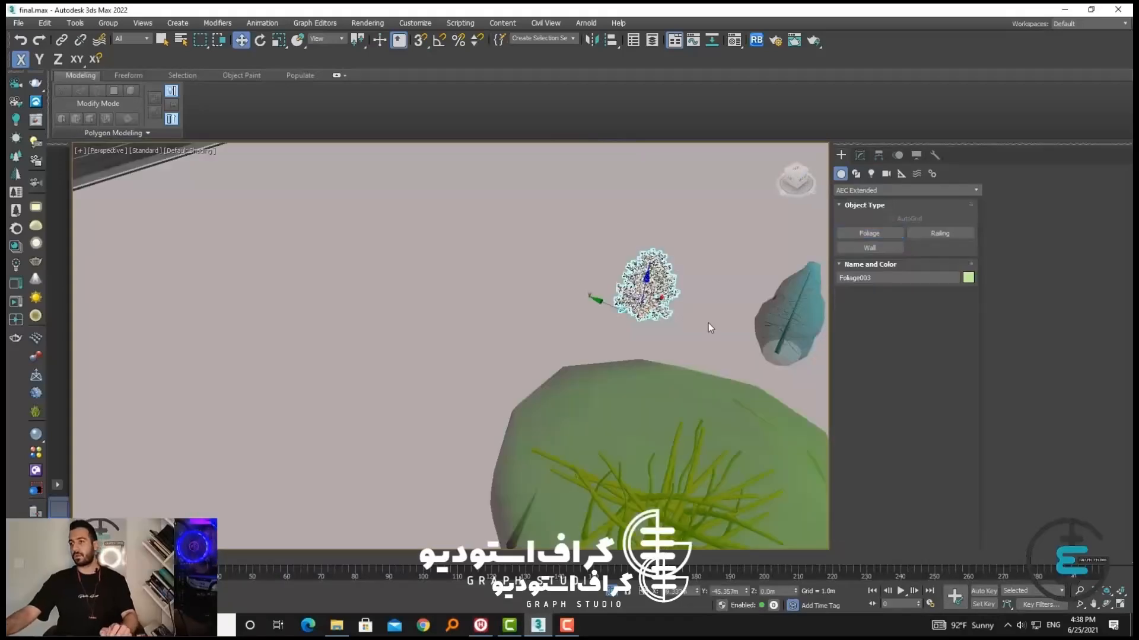
{"action": "scroll", "coordinate": [711, 332], "scroll_direction": "down", "scroll_amount": 2}
{"action": "middle_click_drag", "start_coordinate": [717, 340], "coordinate": [629, 322]}
{"action": "left_click_drag", "start_coordinate": [754, 462], "coordinate": [480, 264]}
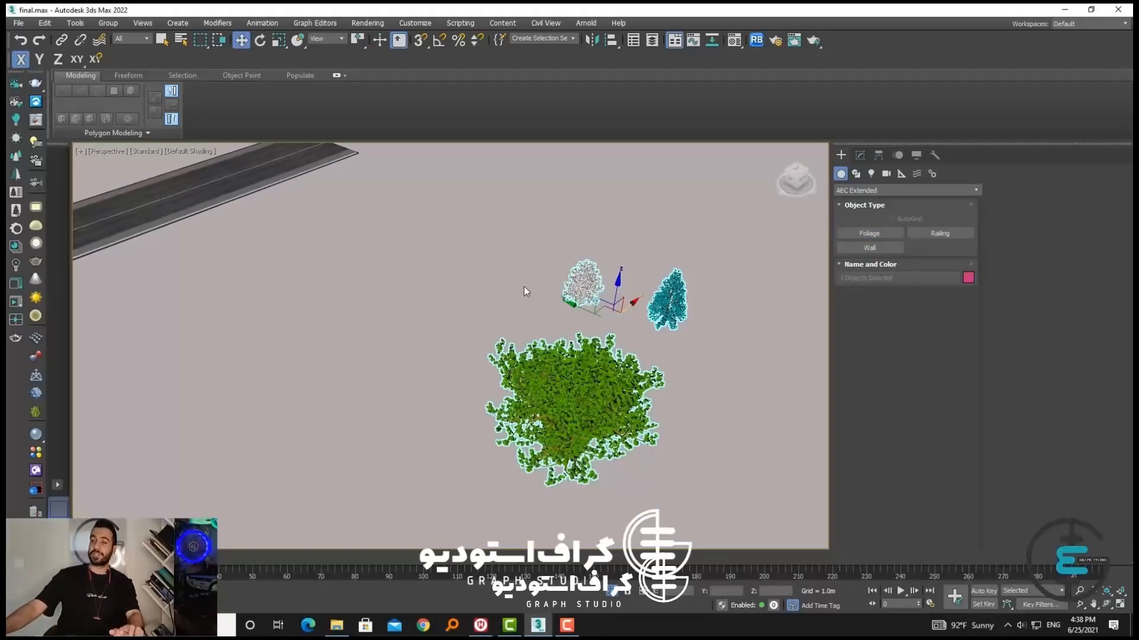
{"action": "key", "text": "Delete"}
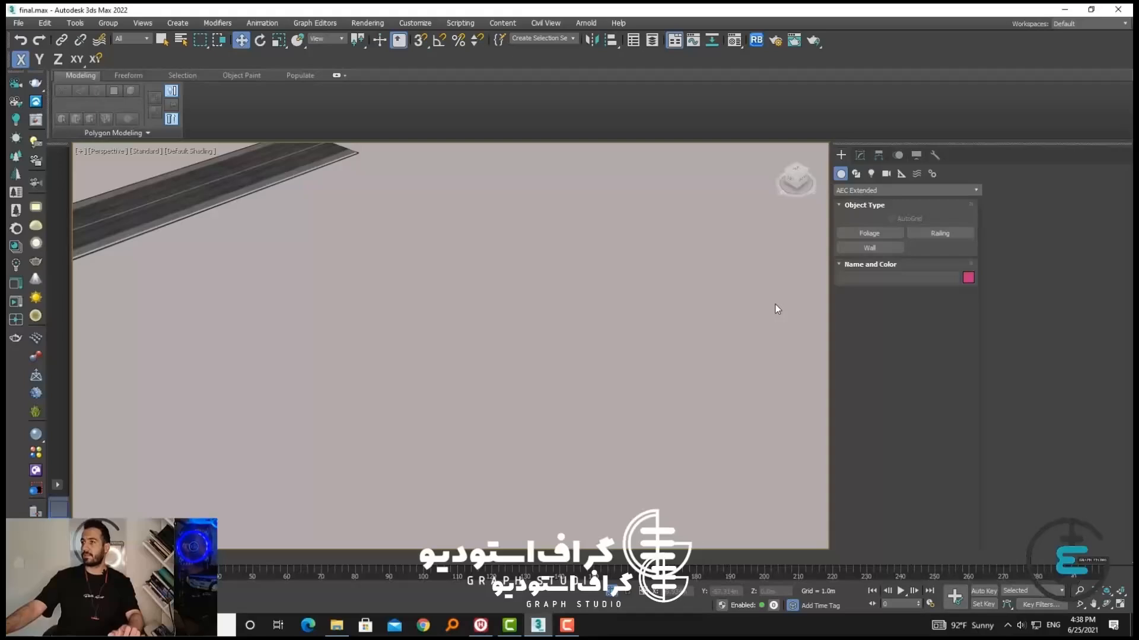
Draw a one-turn helix near the road's end with radii of about 14.5 m and 10.5 m and a height of about 27.8 m
{"action": "scroll", "coordinate": [746, 283], "scroll_direction": "down", "scroll_amount": 3}
{"action": "left_click", "coordinate": [855, 173]}
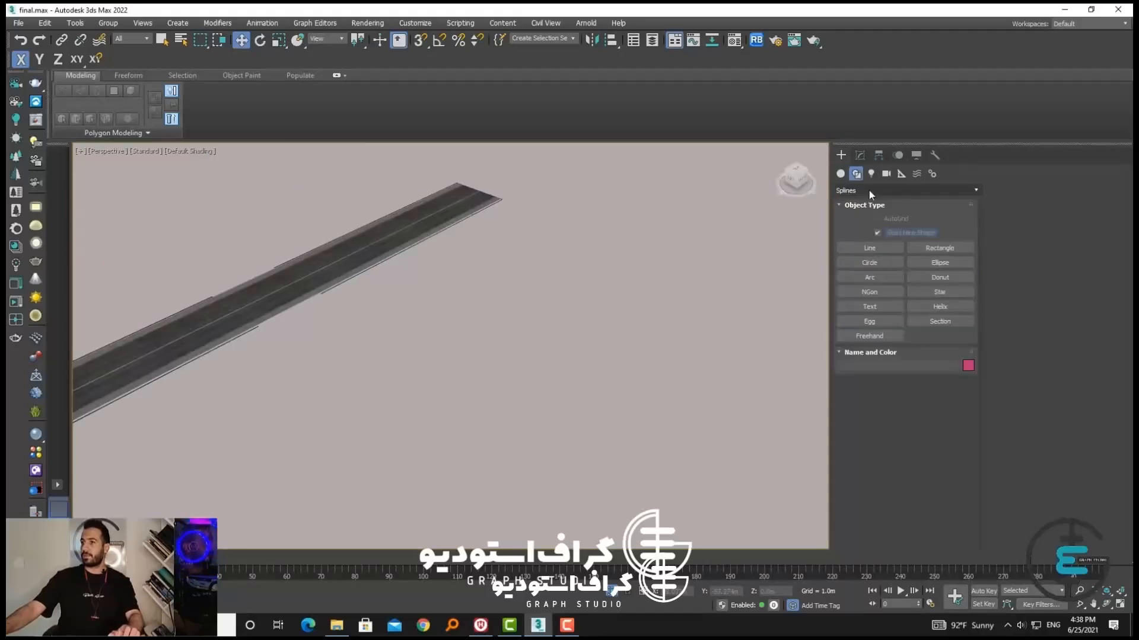
{"action": "left_click", "coordinate": [939, 306]}
{"action": "left_click_drag", "start_coordinate": [551, 372], "coordinate": [552, 405]}
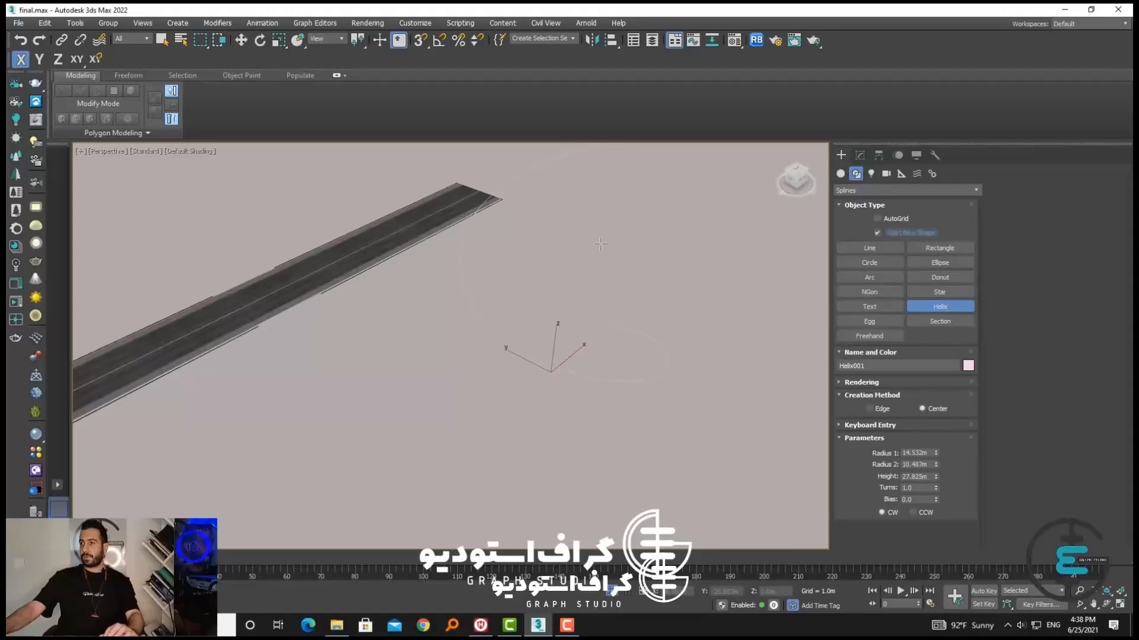
{"action": "key", "text": "w"}
{"action": "middle_click_drag", "start_coordinate": [731, 319], "coordinate": [692, 323]}
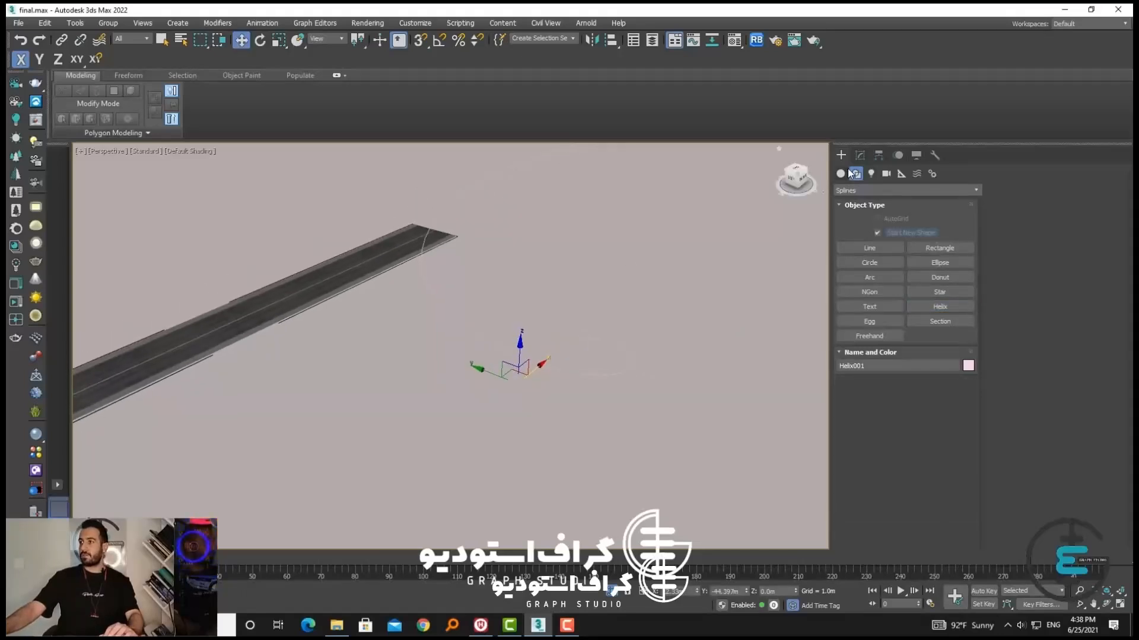
Create an AEC Extended Railing that uses the helix as its path
{"action": "left_click", "coordinate": [841, 174]}
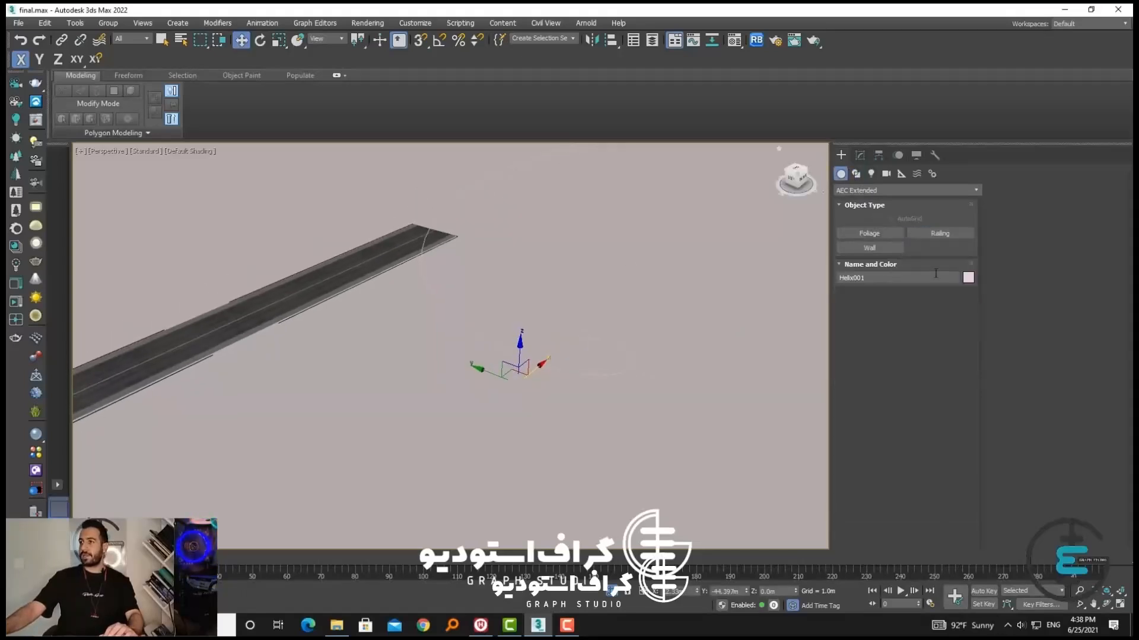
{"action": "left_click", "coordinate": [942, 234]}
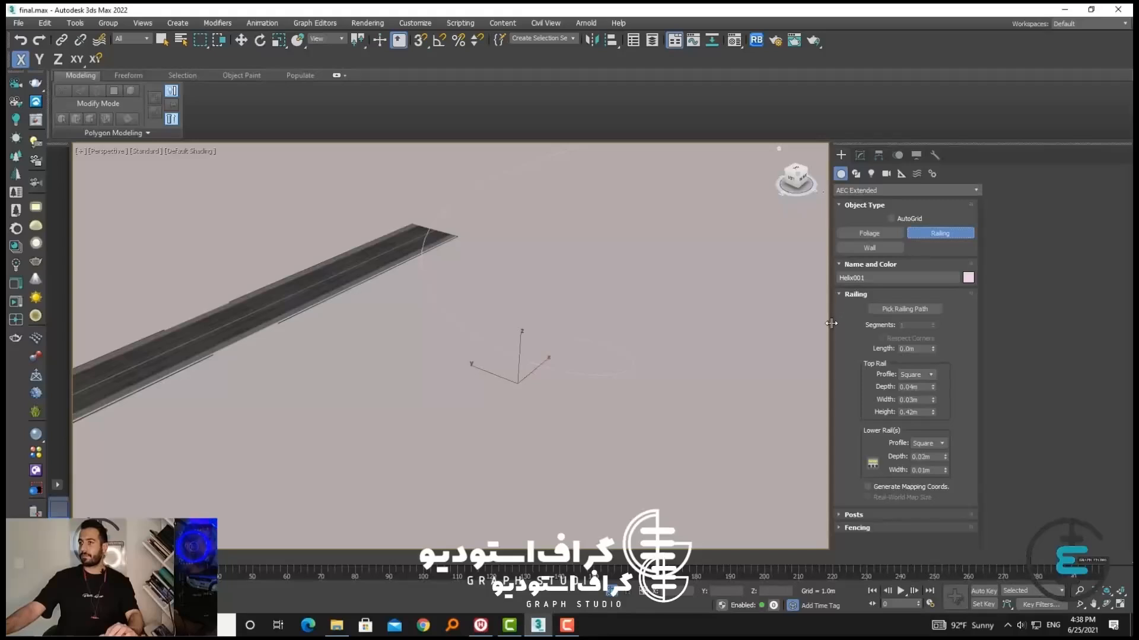
{"action": "middle_click_drag", "start_coordinate": [830, 323], "coordinate": [779, 319], "text": "alt"}
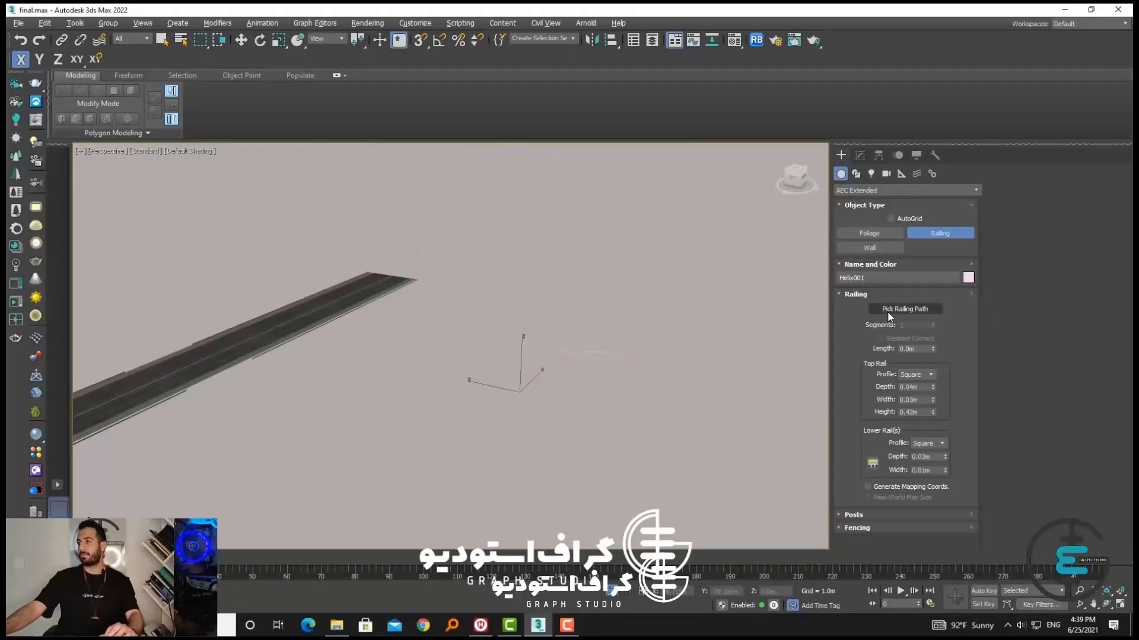
{"action": "left_click", "coordinate": [904, 309]}
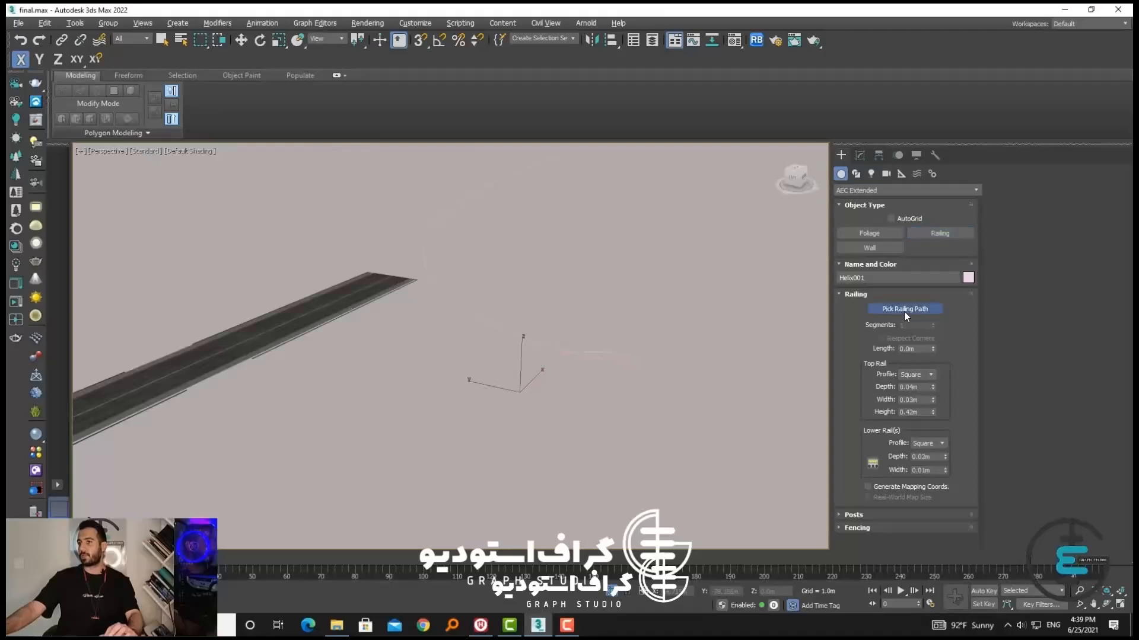
{"action": "left_click", "coordinate": [587, 356]}
{"action": "middle_click_drag", "start_coordinate": [596, 356], "coordinate": [632, 392], "text": "alt"}
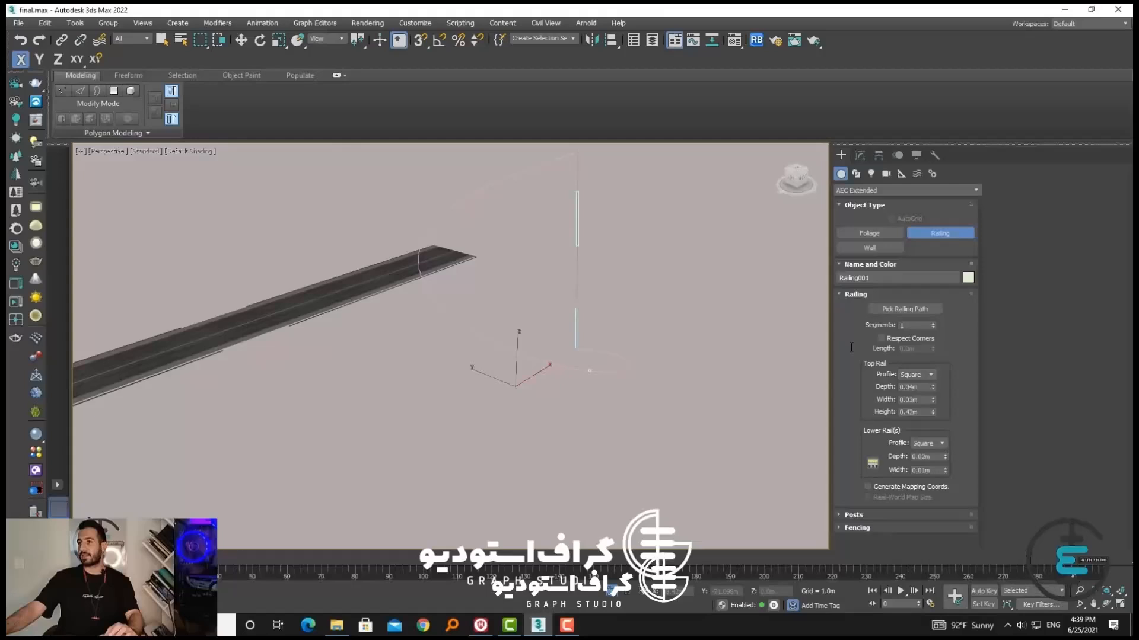
Set the railing to 52 segments and enable Respect Corners
{"action": "left_click", "coordinate": [932, 322]}
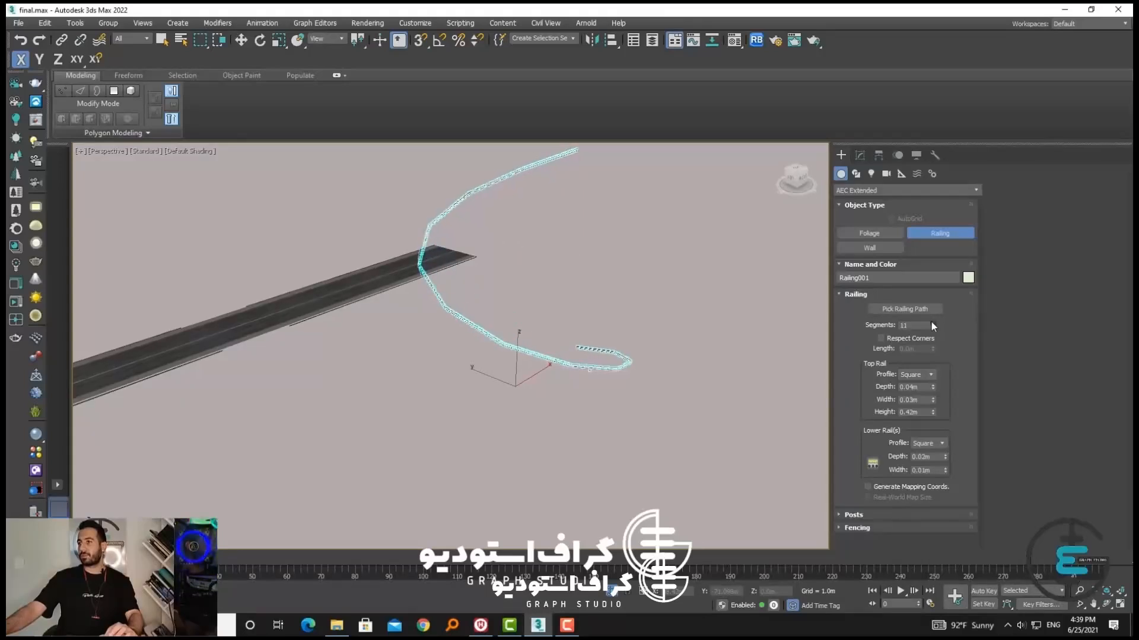
{"action": "left_click_drag", "start_coordinate": [931, 322], "coordinate": [932, 298]}
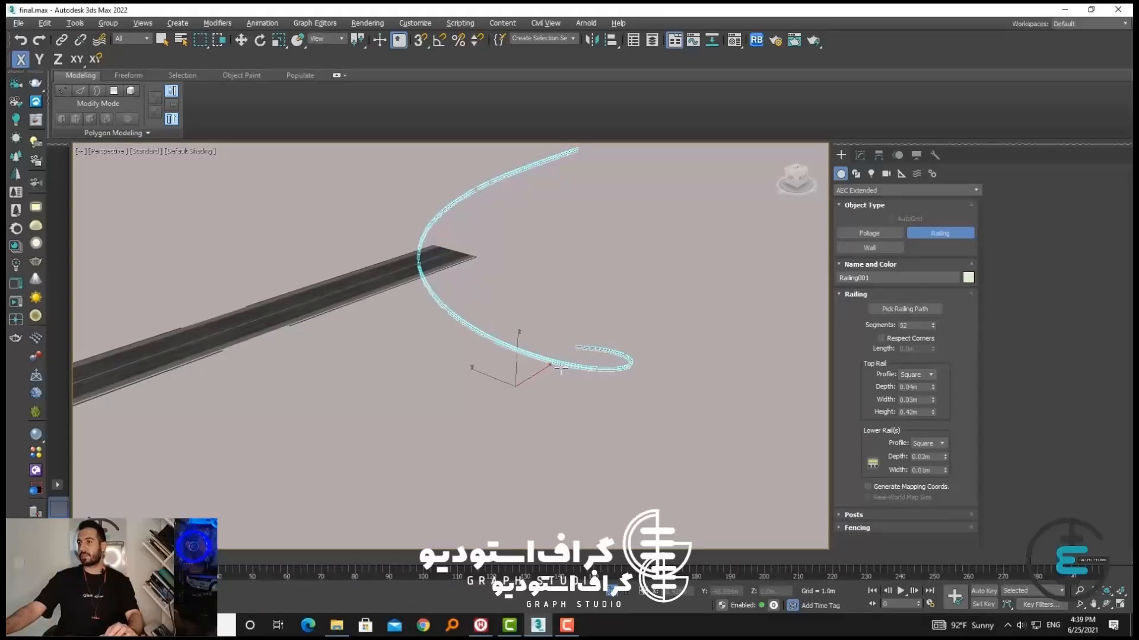
{"action": "mouse_move", "coordinate": [561, 368]}
{"action": "middle_mouse_down", "text": "alt"}
{"action": "mouse_move", "coordinate": [554, 357]}
{"action": "mouse_move", "coordinate": [564, 363]}
{"action": "middle_mouse_up", "text": "alt"}
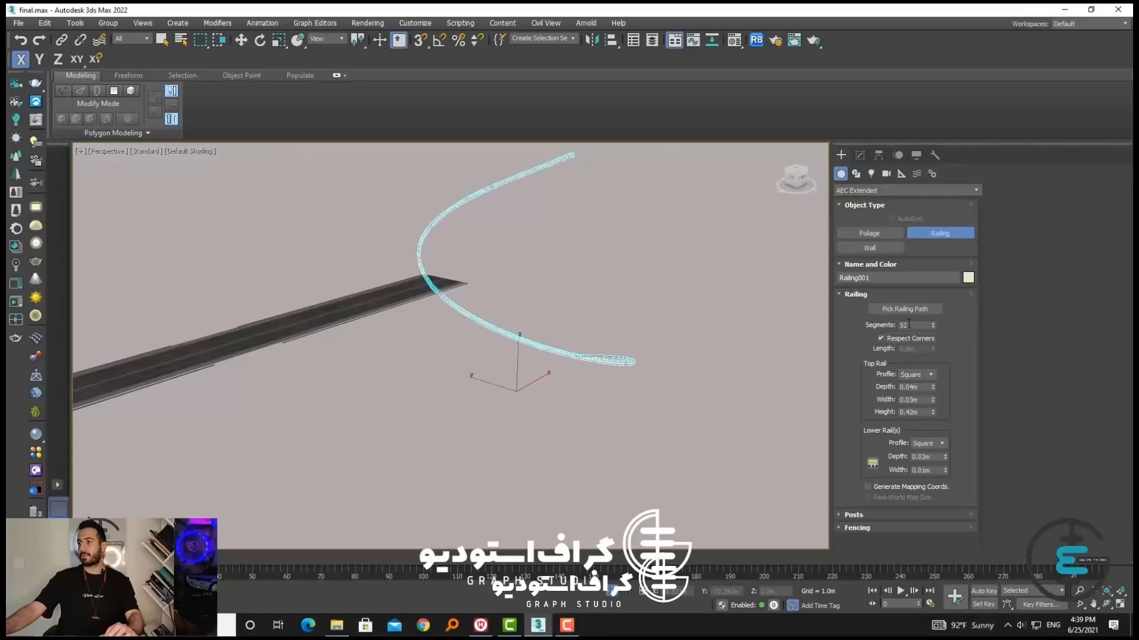
Set the railing to 1 segment, toggle Respect Corners off and on again, and check how the rail follows the helix
{"action": "left_click_drag", "start_coordinate": [932, 325], "coordinate": [932, 336]}
{"action": "left_click", "coordinate": [886, 334]}
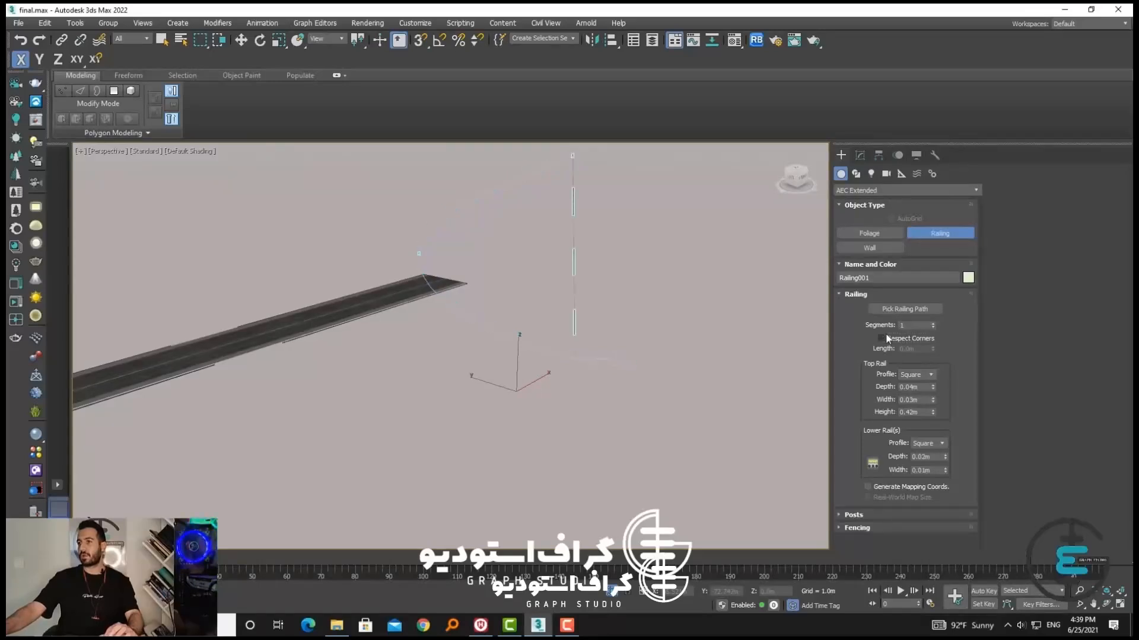
{"action": "left_click", "coordinate": [886, 333]}
{"action": "middle_click_drag", "start_coordinate": [656, 339], "coordinate": [613, 361], "text": "alt"}
{"action": "scroll", "coordinate": [612, 361], "scroll_direction": "up", "scroll_amount": 5}
{"action": "scroll", "coordinate": [613, 360], "scroll_direction": "up", "scroll_amount": 4}
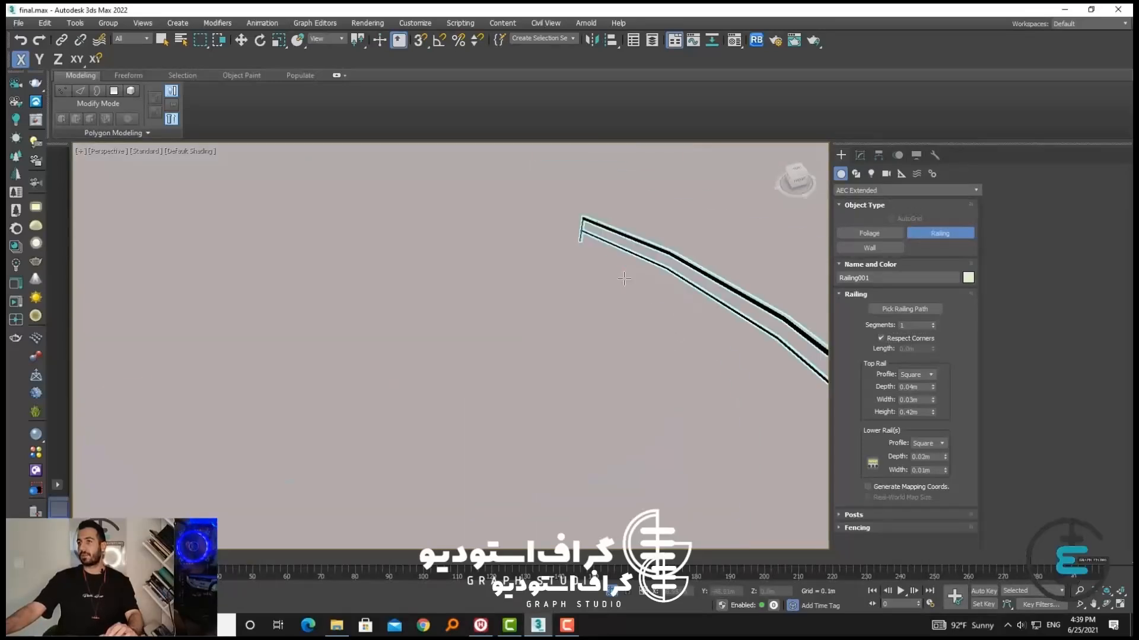
{"action": "scroll", "coordinate": [593, 355], "scroll_direction": "down", "scroll_amount": 10}
{"action": "middle_click_drag", "start_coordinate": [532, 351], "coordinate": [594, 339], "text": "alt"}
{"action": "scroll", "coordinate": [543, 209], "scroll_direction": "up", "scroll_amount": 5}
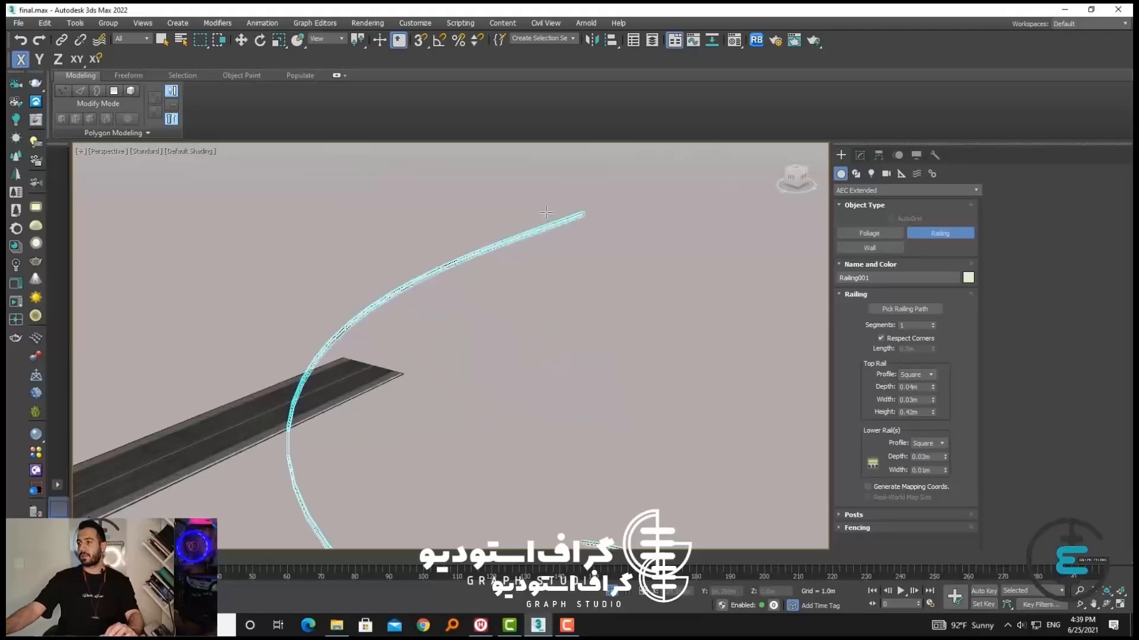
{"action": "scroll", "coordinate": [557, 231], "scroll_direction": "down", "scroll_amount": 3}
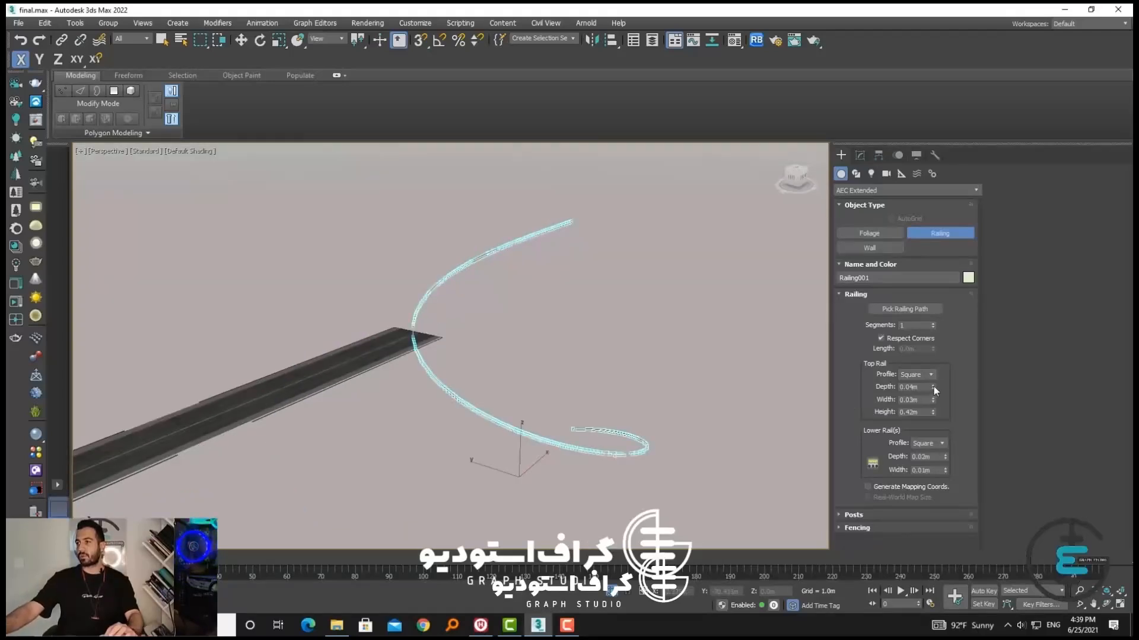
Set the railing's top rail to about 0.456 m depth, 0.126 m width and 6.808 m height
{"action": "left_click_drag", "start_coordinate": [933, 386], "coordinate": [869, 118]}
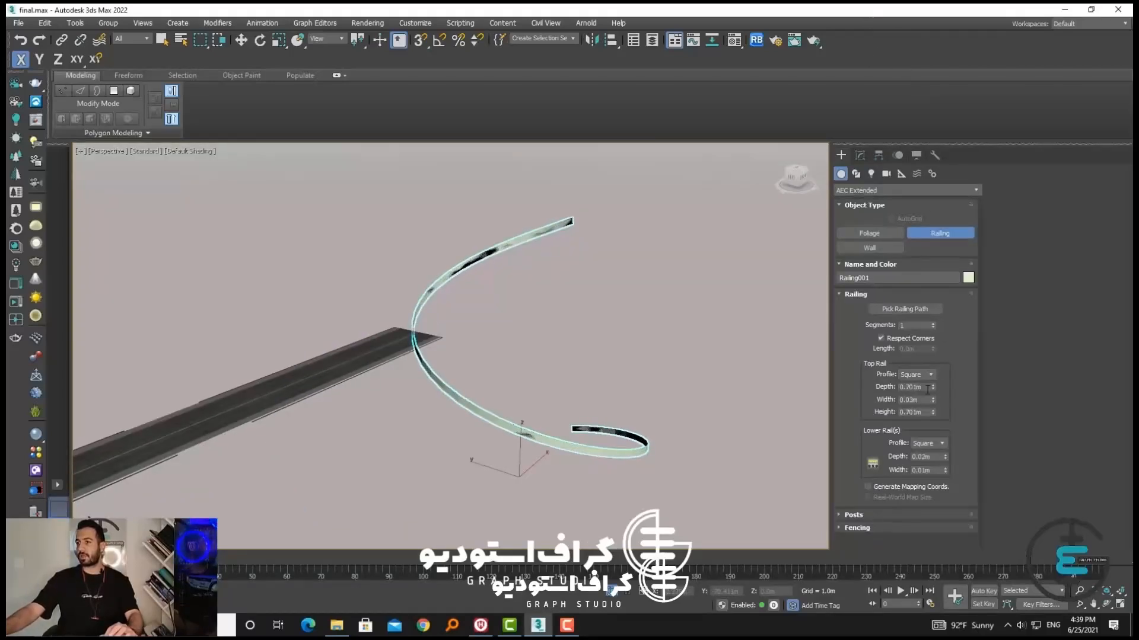
{"action": "left_click_drag", "start_coordinate": [933, 386], "coordinate": [913, 288]}
{"action": "scroll", "coordinate": [625, 420], "scroll_direction": "up", "scroll_amount": 4}
{"action": "scroll", "coordinate": [625, 429], "scroll_direction": "down", "scroll_amount": 2}
{"action": "scroll", "coordinate": [645, 398], "scroll_direction": "down", "scroll_amount": 2}
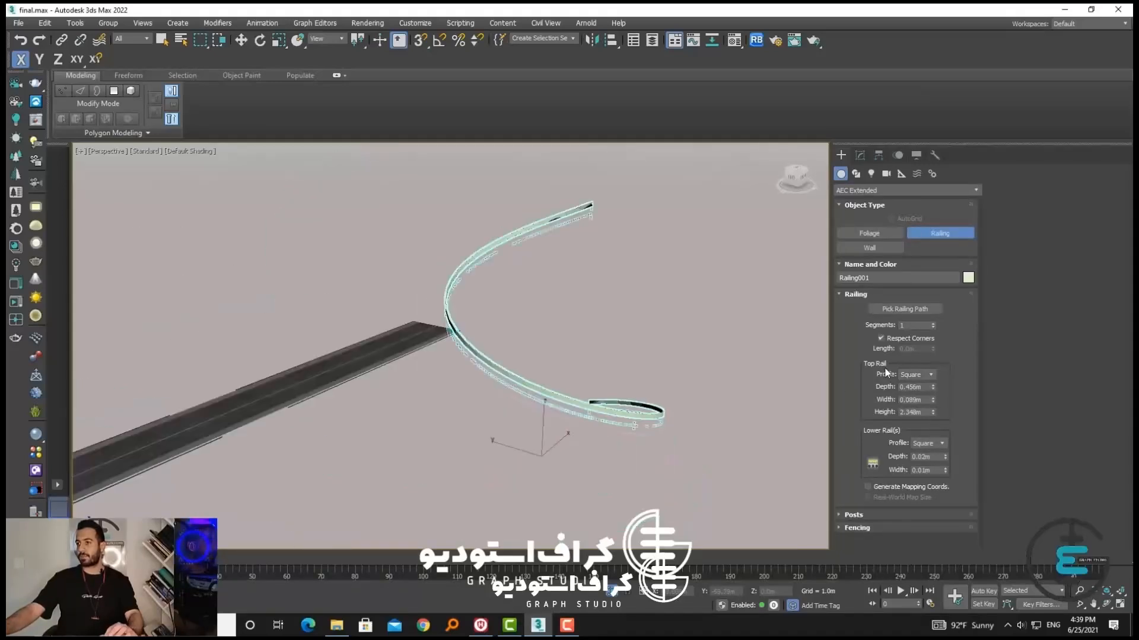
{"action": "left_click_drag", "start_coordinate": [932, 401], "coordinate": [931, 303]}
{"action": "mouse_move", "coordinate": [468, 397]}
{"action": "middle_mouse_down", "text": "alt"}
{"action": "mouse_move", "coordinate": [580, 369]}
{"action": "mouse_move", "coordinate": [469, 398]}
{"action": "middle_mouse_up", "text": "alt"}
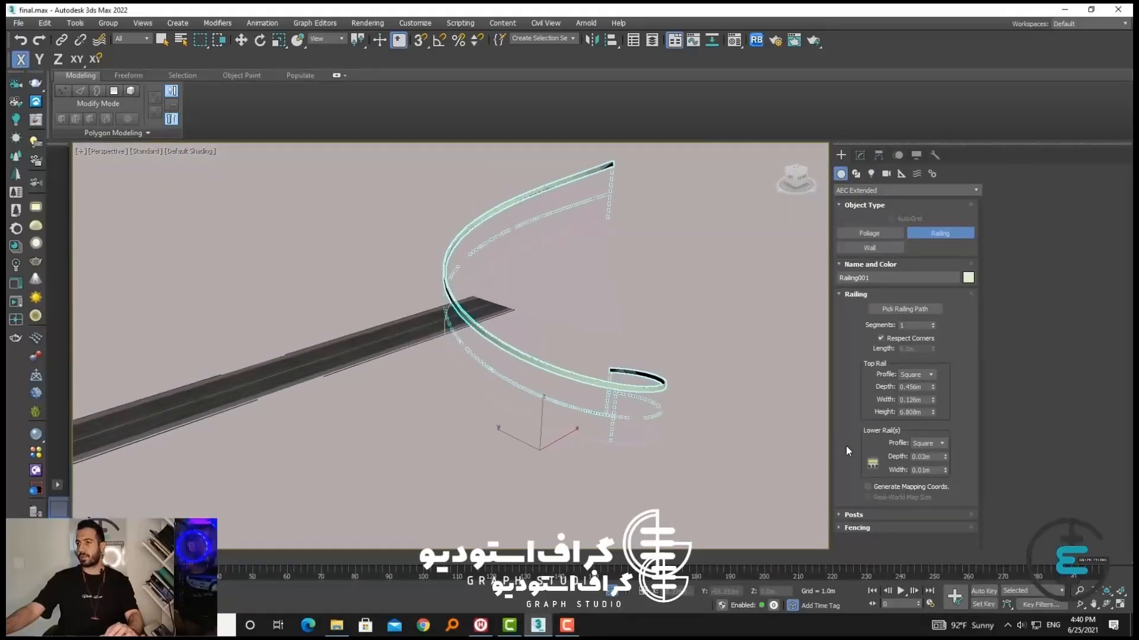
Set the lower rail to 0.18 m depth and 0.074 m width, and the posts to 0.593 m depth, 0.147 m width and 0.157 m extension
{"action": "left_click_drag", "start_coordinate": [945, 426], "coordinate": [945, 409]}
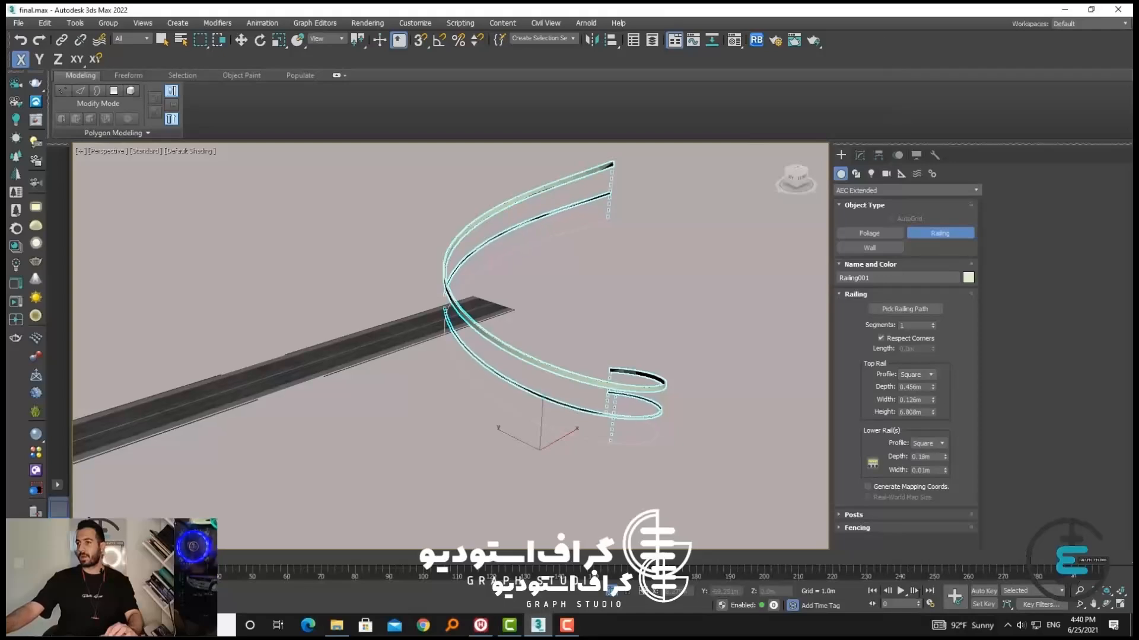
{"action": "left_click_drag", "start_coordinate": [945, 470], "coordinate": [946, 458]}
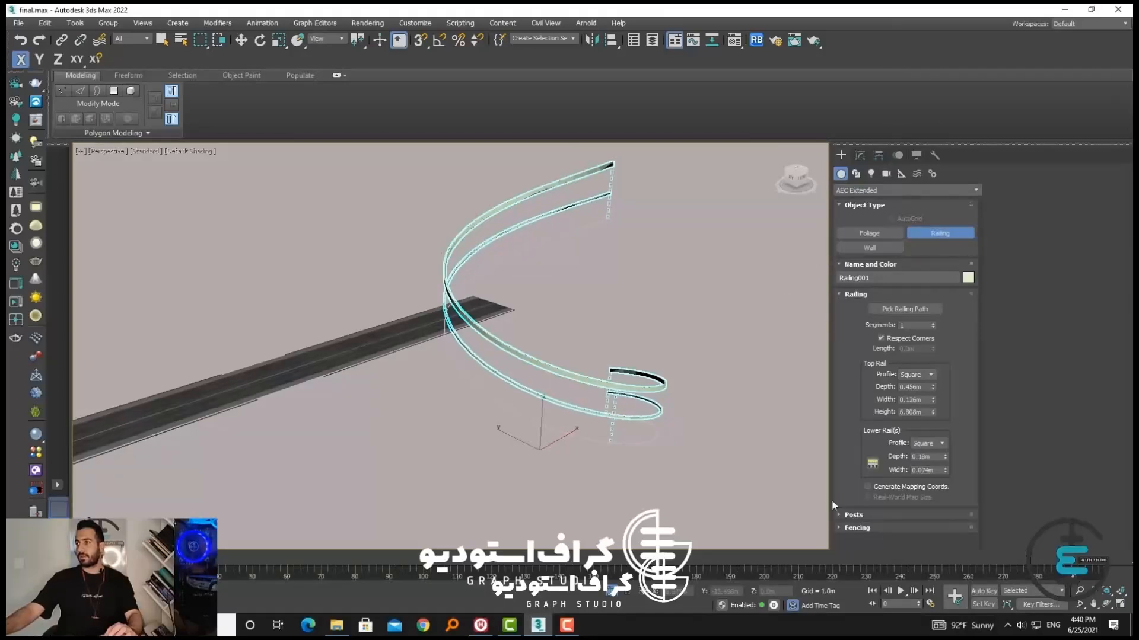
{"action": "left_click", "coordinate": [854, 515]}
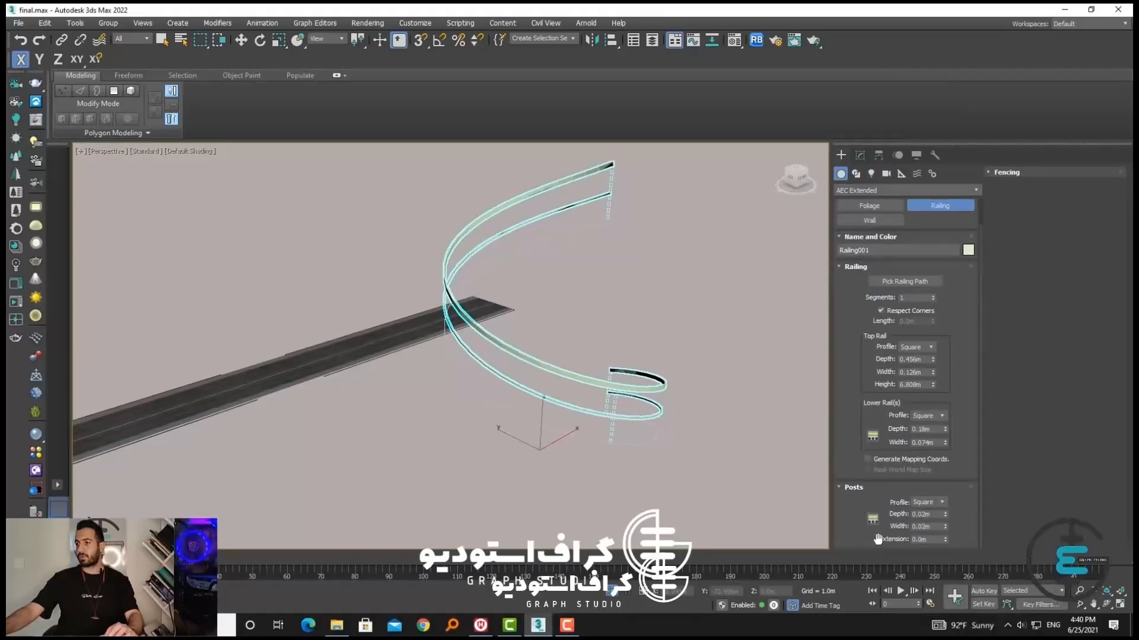
{"action": "left_click_drag", "start_coordinate": [946, 514], "coordinate": [904, 276]}
{"action": "left_click_drag", "start_coordinate": [945, 514], "coordinate": [941, 307]}
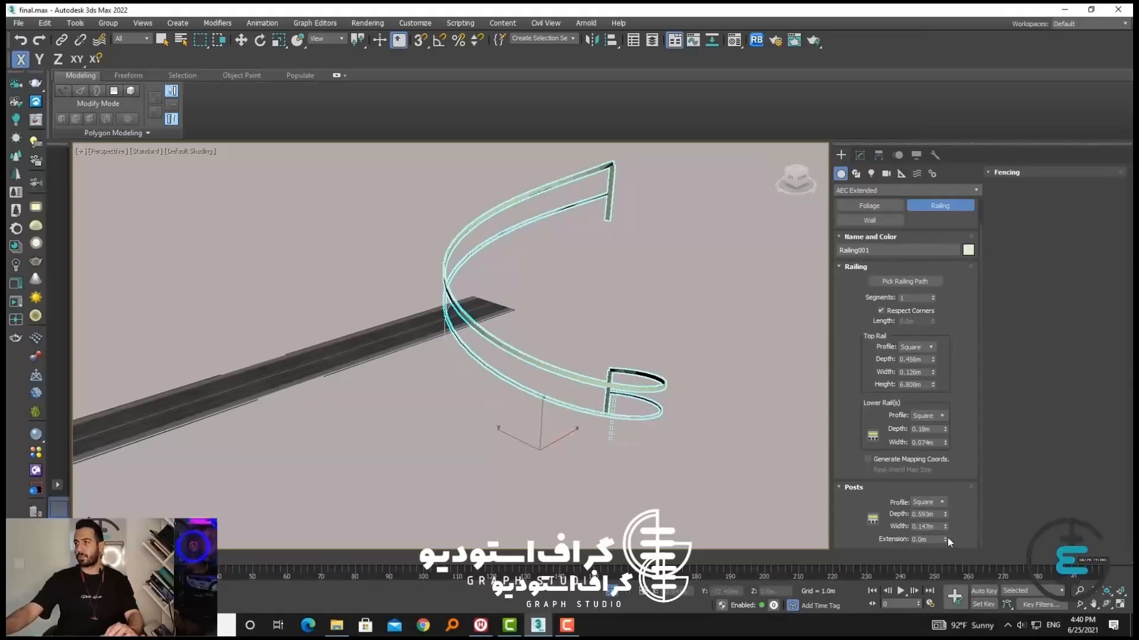
{"action": "left_click_drag", "start_coordinate": [946, 539], "coordinate": [941, 246]}
{"action": "scroll", "coordinate": [951, 373], "scroll_direction": "up", "scroll_amount": 1}
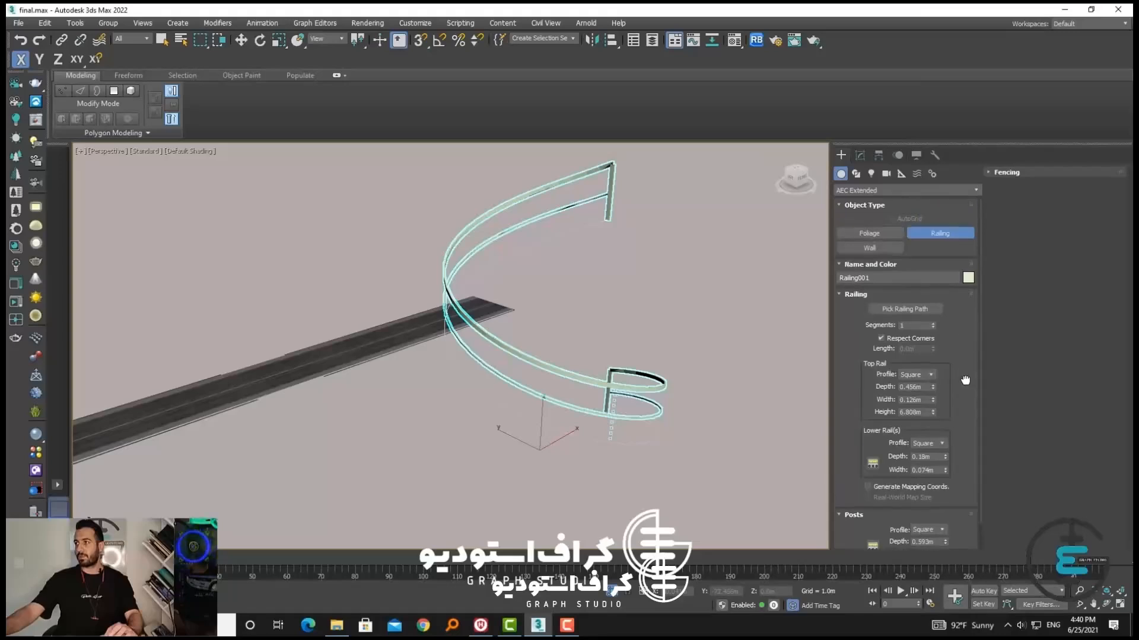
Give the fencing pickets a Round profile, 0.636 m depth, 0.198 m width, 0.067 m extension and 0.205 m bottom offset
{"action": "left_click", "coordinate": [1002, 173]}
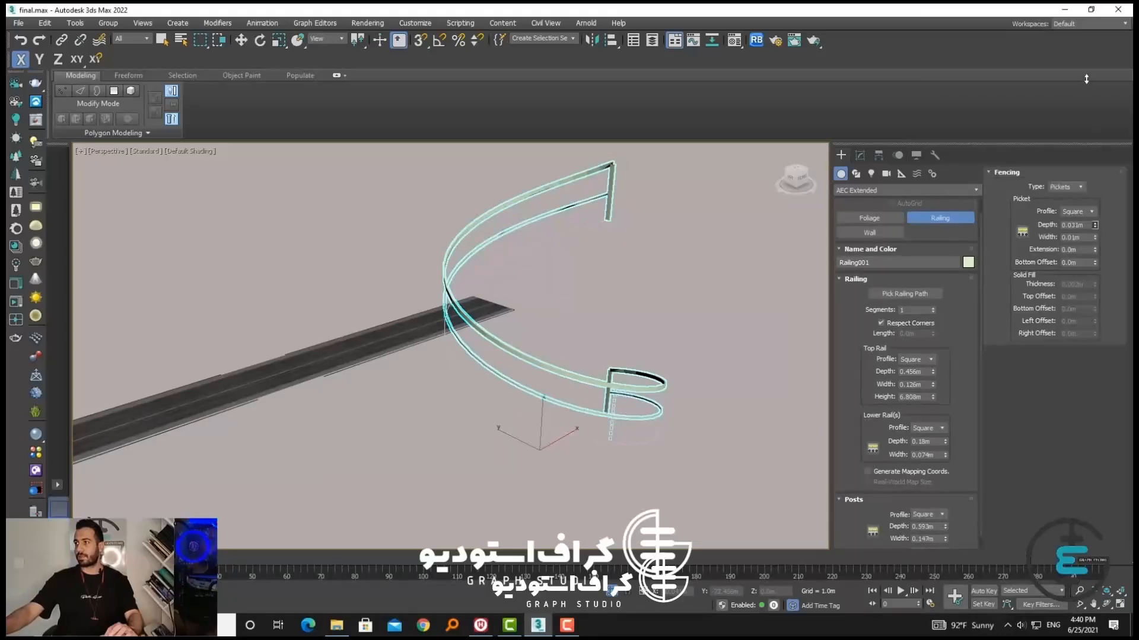
{"action": "left_click_drag", "start_coordinate": [1094, 225], "coordinate": [1097, 233]}
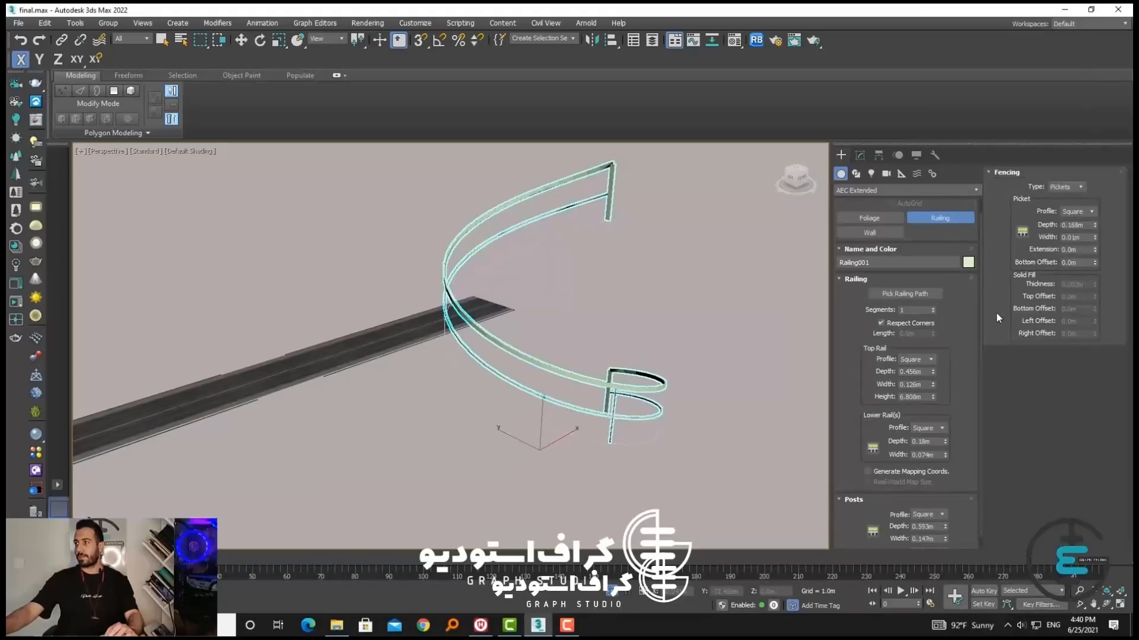
{"action": "left_click", "coordinate": [1077, 212]}
{"action": "left_click", "coordinate": [1080, 224]}
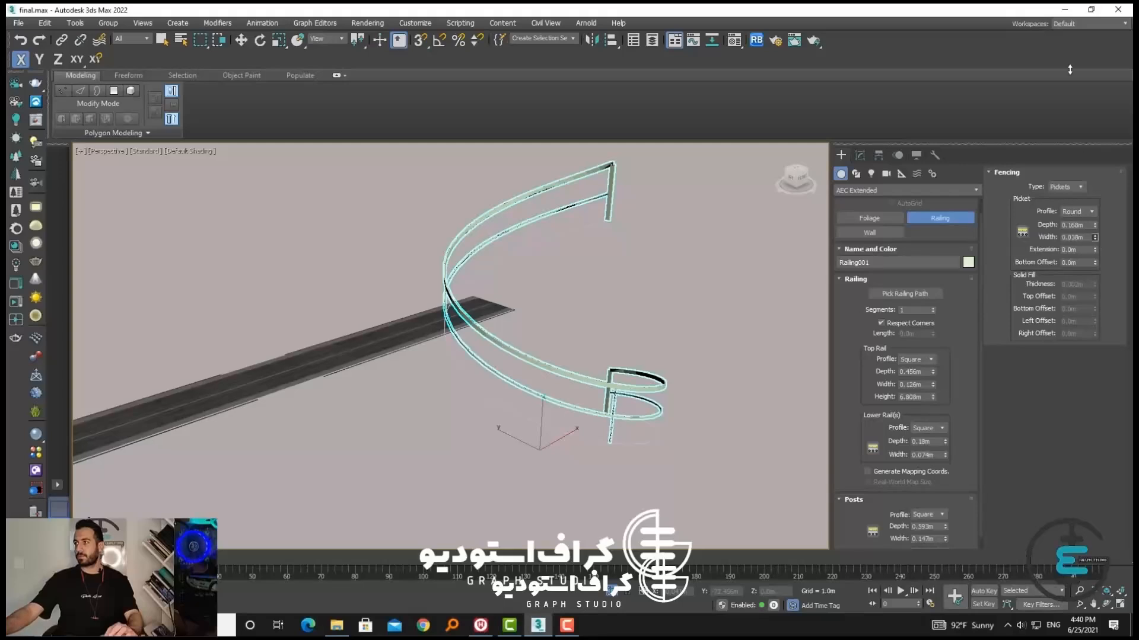
{"action": "left_click_drag", "start_coordinate": [1095, 237], "coordinate": [1093, 260]}
{"action": "left_click_drag", "start_coordinate": [1092, 215], "coordinate": [979, 523]}
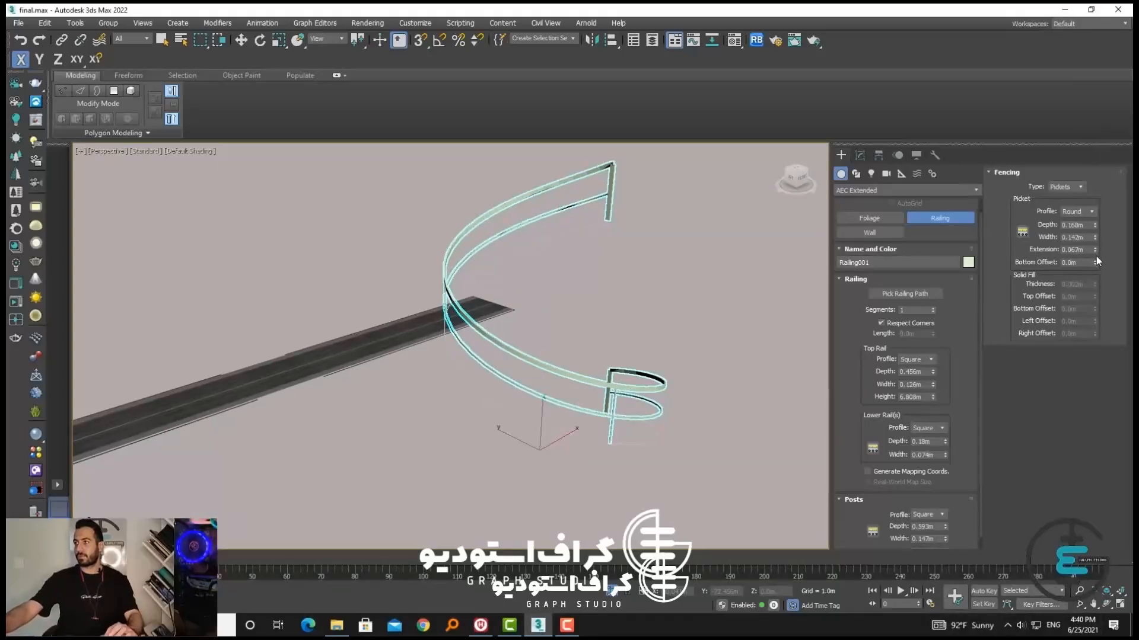
{"action": "left_click_drag", "start_coordinate": [1094, 262], "coordinate": [139, 297]}
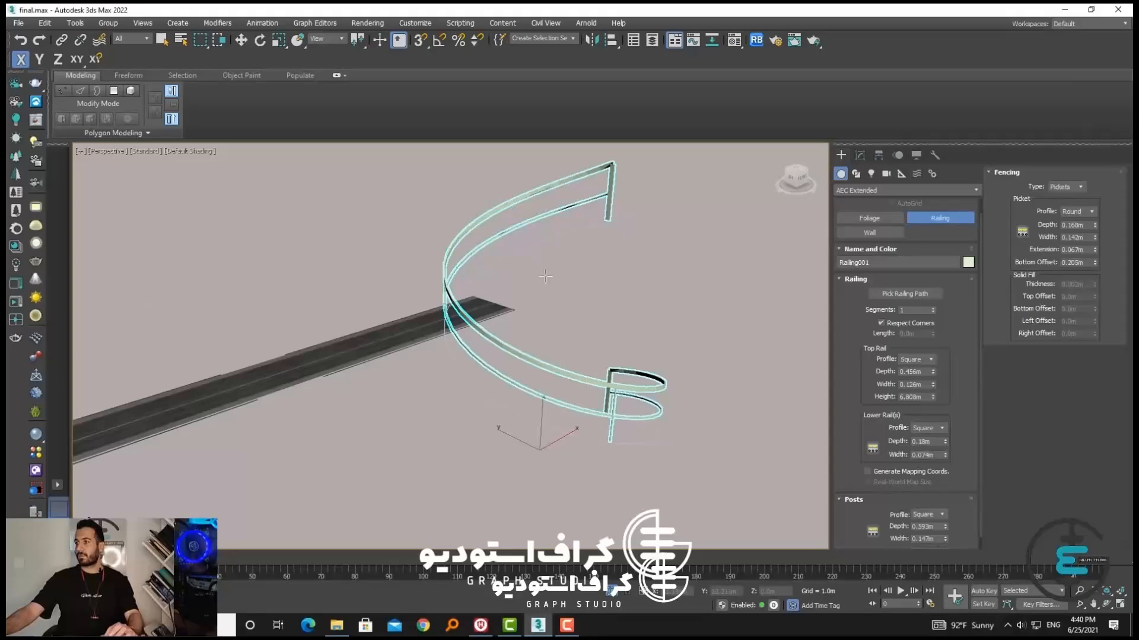
{"action": "left_click", "coordinate": [856, 279]}
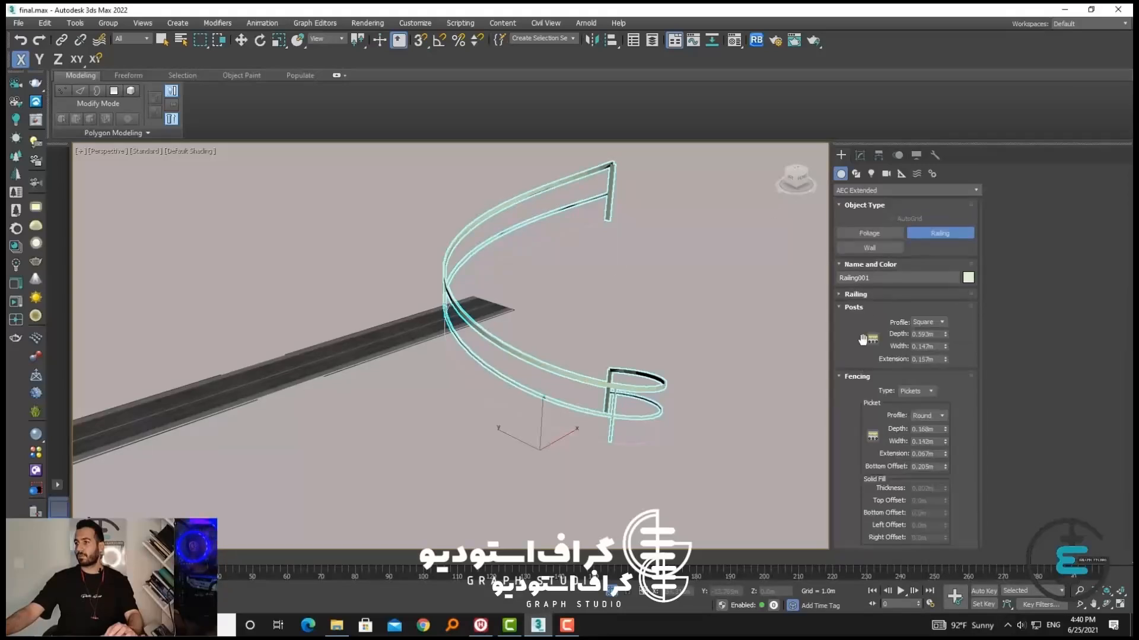
{"action": "mouse_move", "coordinate": [945, 429]}
{"action": "left_mouse_down"}
{"action": "mouse_move", "coordinate": [922, 425]}
{"action": "mouse_move", "coordinate": [946, 430]}
{"action": "left_mouse_up"}
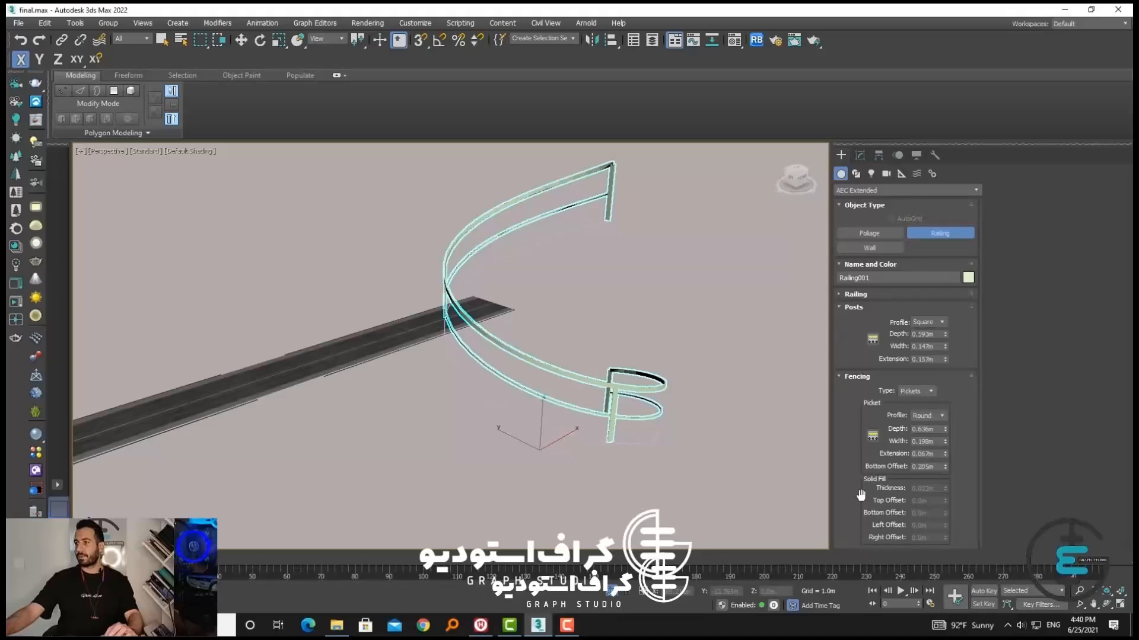
Try Solid Fill fencing with a 0.15 m top offset and 0.188 m bottom offset, and return the fencing type to Pickets
{"action": "left_click", "coordinate": [908, 404]}
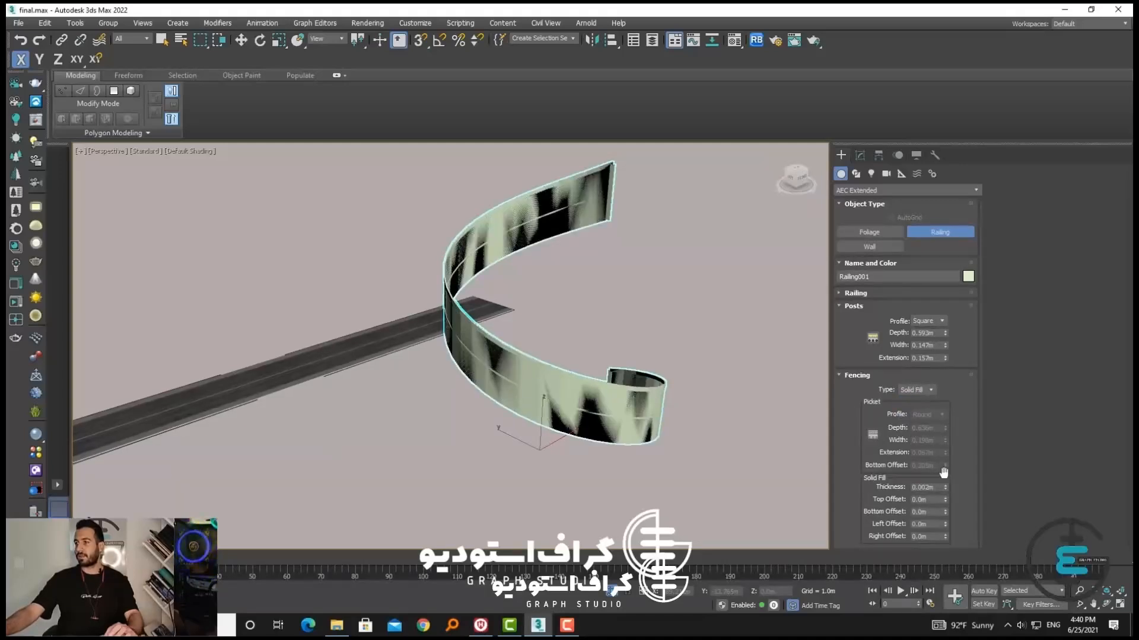
{"action": "mouse_move", "coordinate": [944, 488]}
{"action": "left_mouse_down"}
{"action": "mouse_move", "coordinate": [944, 520]}
{"action": "mouse_move", "coordinate": [895, 207]}
{"action": "left_mouse_up"}
{"action": "left_click_drag", "start_coordinate": [946, 513], "coordinate": [836, 63]}
{"action": "scroll", "coordinate": [615, 425], "scroll_direction": "up", "scroll_amount": 4}
{"action": "scroll", "coordinate": [615, 425], "scroll_direction": "down", "scroll_amount": 3}
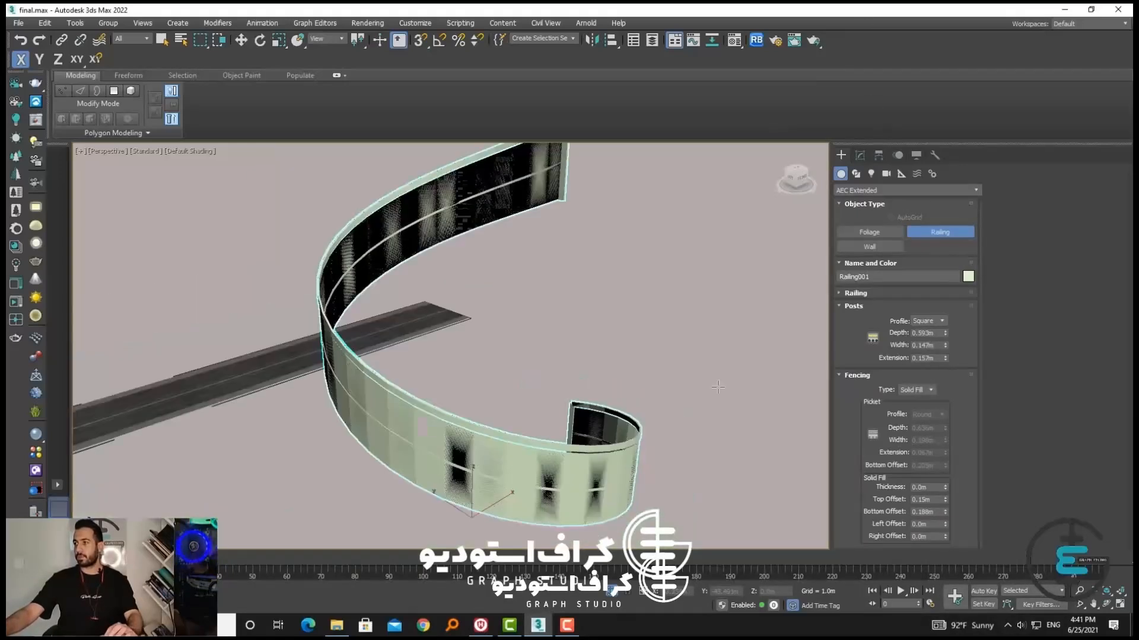
{"action": "left_click", "coordinate": [911, 410]}
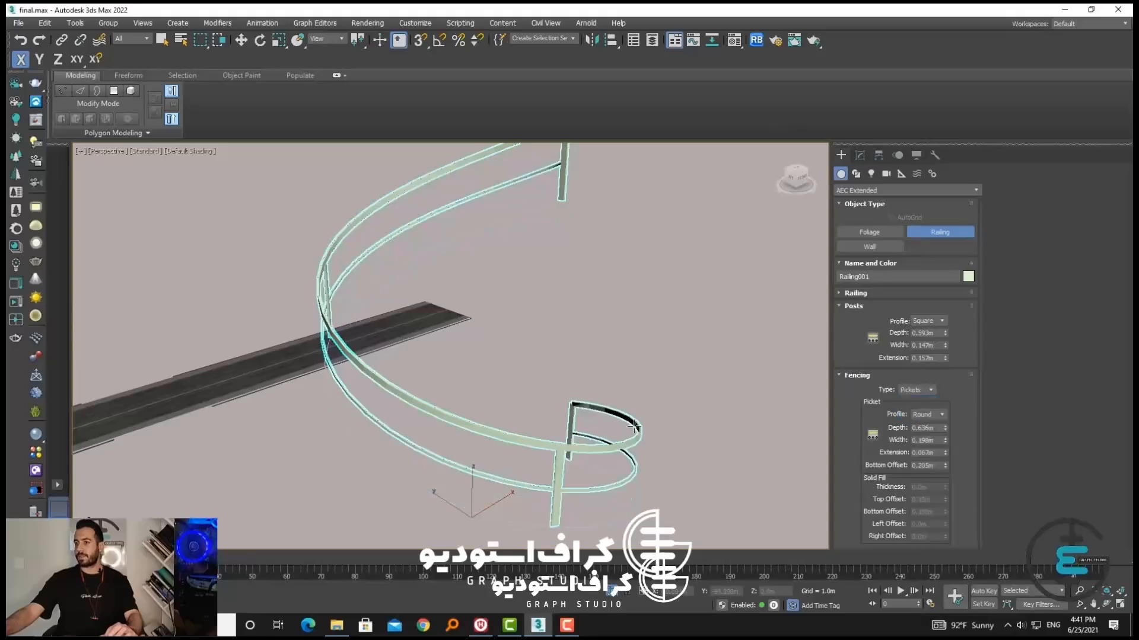
Leave railing creation and delete the railing together with its helix path
{"action": "scroll", "coordinate": [552, 439], "scroll_direction": "down", "scroll_amount": 4}
{"action": "middle_click_drag", "start_coordinate": [552, 439], "coordinate": [582, 432], "text": "alt"}
{"action": "right_click", "coordinate": [616, 396]}
{"action": "left_click_drag", "start_coordinate": [630, 480], "coordinate": [386, 195]}
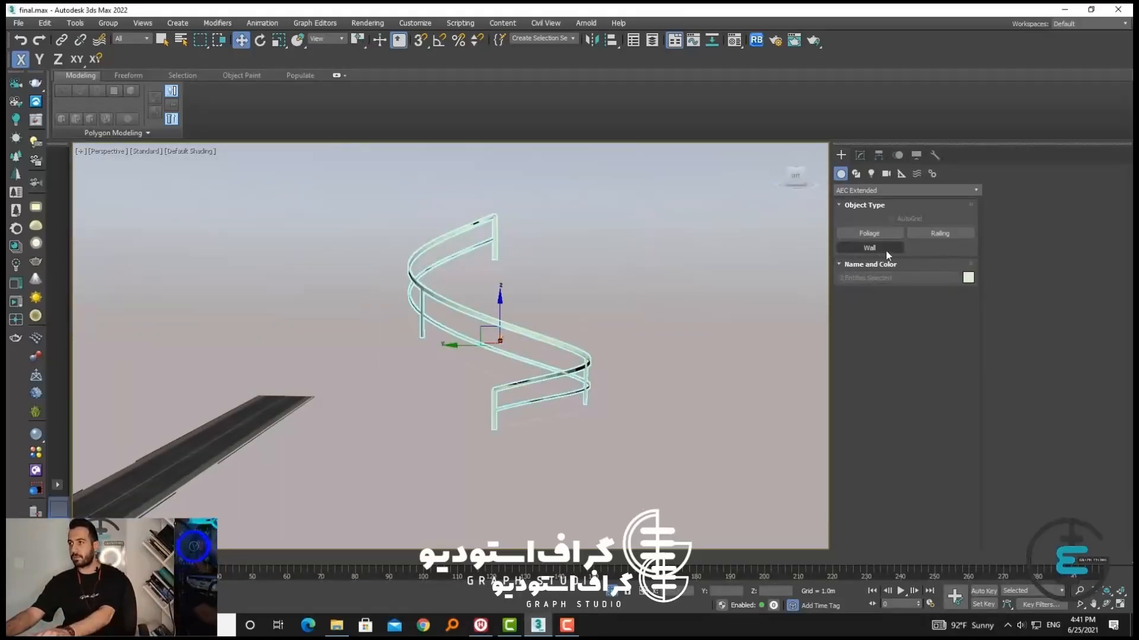
{"action": "key", "text": "Delete"}
Activate the Line spline tool and switch to a wireframe Top view framed on the empty area beyond the road's end
{"action": "left_click", "coordinate": [856, 175]}
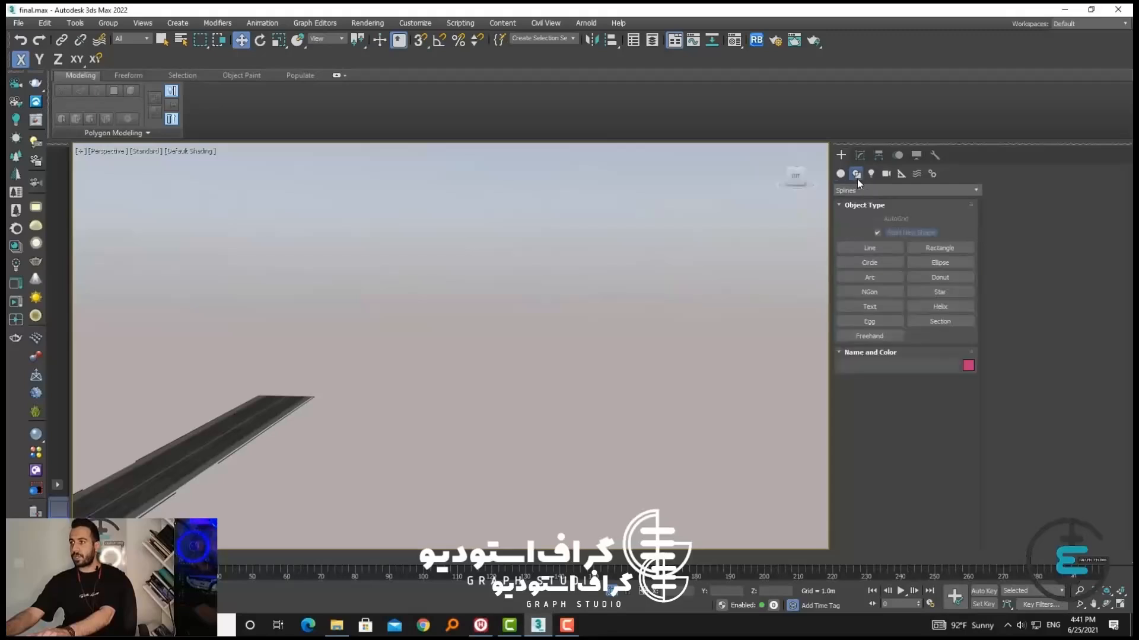
{"action": "left_click", "coordinate": [869, 247]}
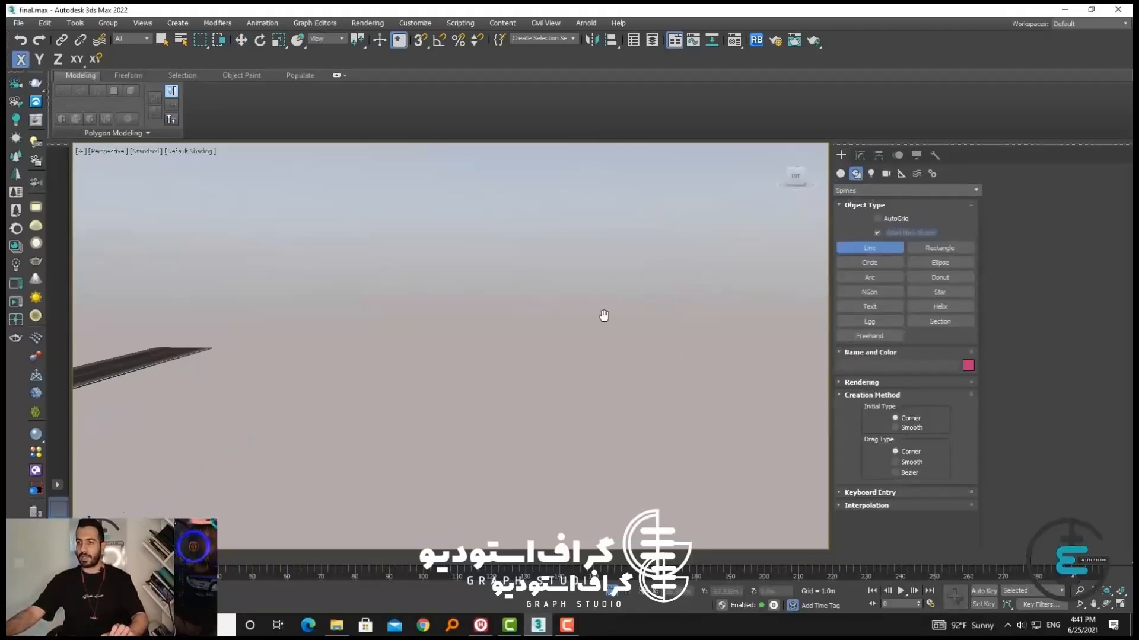
{"action": "key", "text": "super"}
{"action": "middle_click_drag", "start_coordinate": [503, 389], "coordinate": [563, 370]}
{"action": "middle_click_drag", "start_coordinate": [563, 371], "coordinate": [483, 353]}
{"action": "key", "text": "t"}
{"action": "key", "text": "z"}
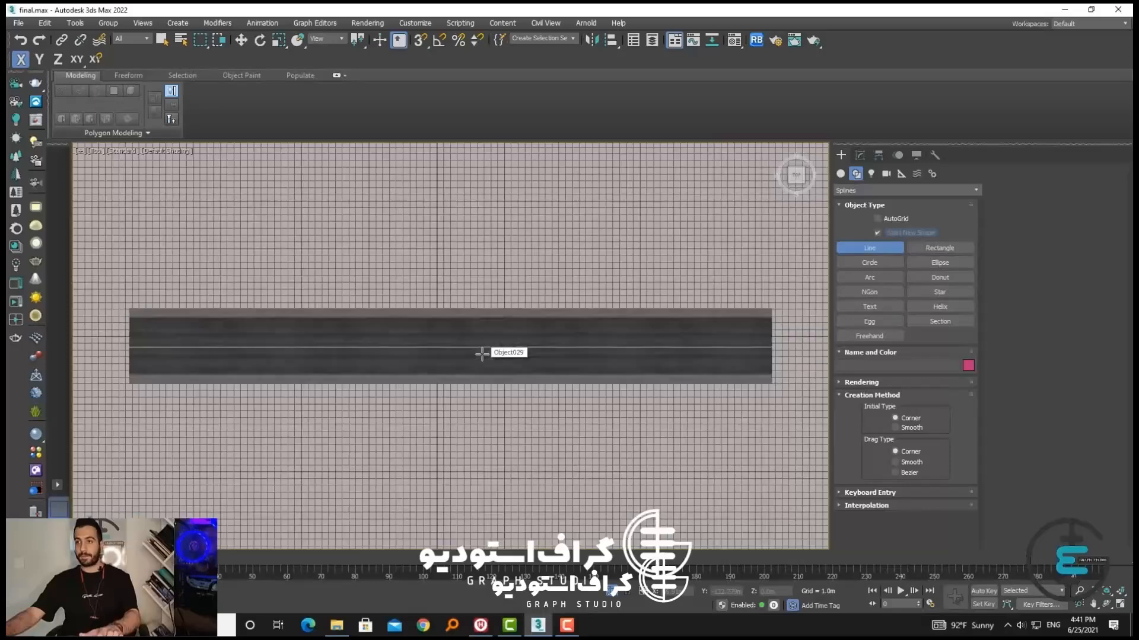
{"action": "key", "text": "F3"}
{"action": "scroll", "coordinate": [482, 354], "scroll_direction": "down", "scroll_amount": 5}
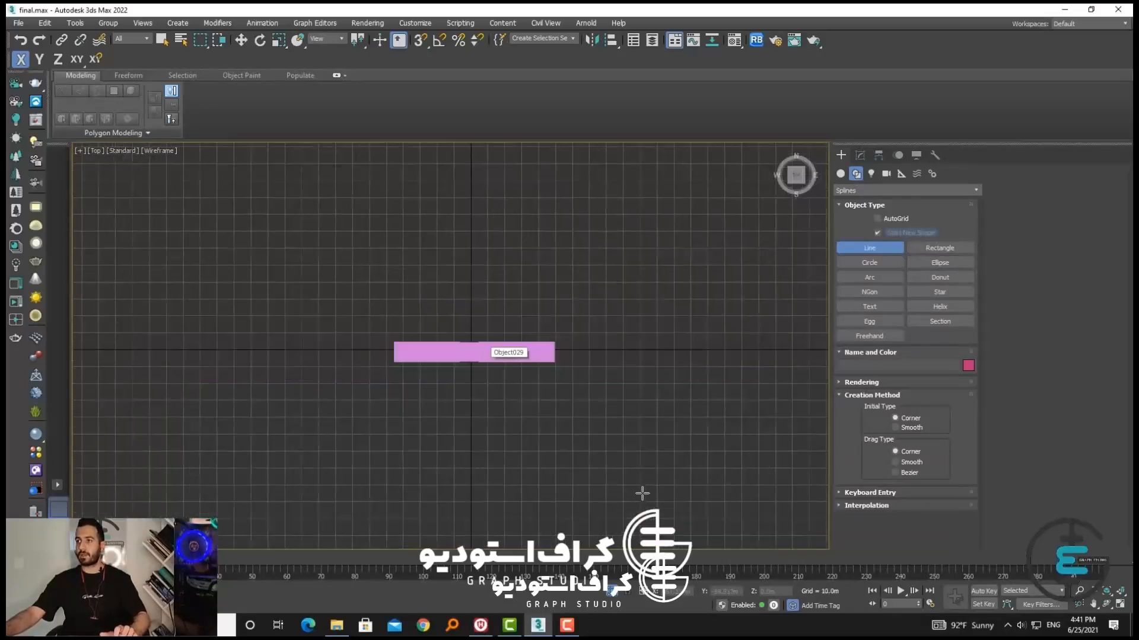
{"action": "middle_click_drag", "start_coordinate": [641, 490], "coordinate": [152, 396]}
Draw the eastern, southern and western sides of a building-like outline as a stepped line with right-angled corners
{"action": "left_click", "coordinate": [702, 194]}
{"action": "left_click", "coordinate": [701, 313]}
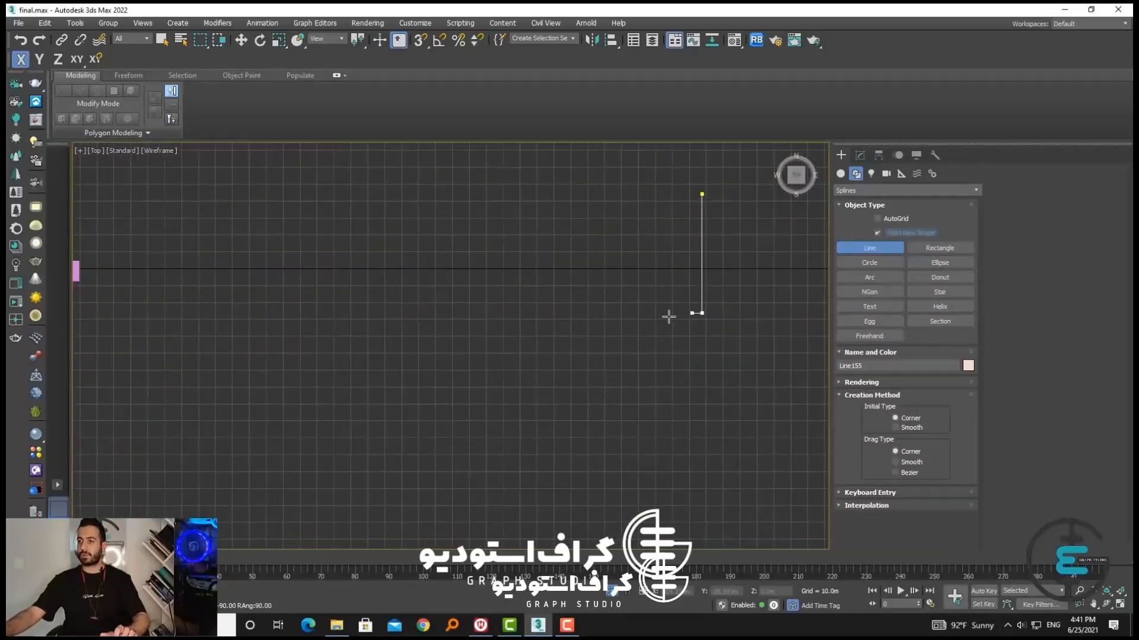
{"action": "left_click", "coordinate": [627, 312]}
{"action": "left_click", "coordinate": [627, 414]}
{"action": "left_click", "coordinate": [566, 413]}
{"action": "left_click", "coordinate": [566, 489]}
{"action": "left_click", "coordinate": [373, 489]}
{"action": "left_click", "coordinate": [373, 449]}
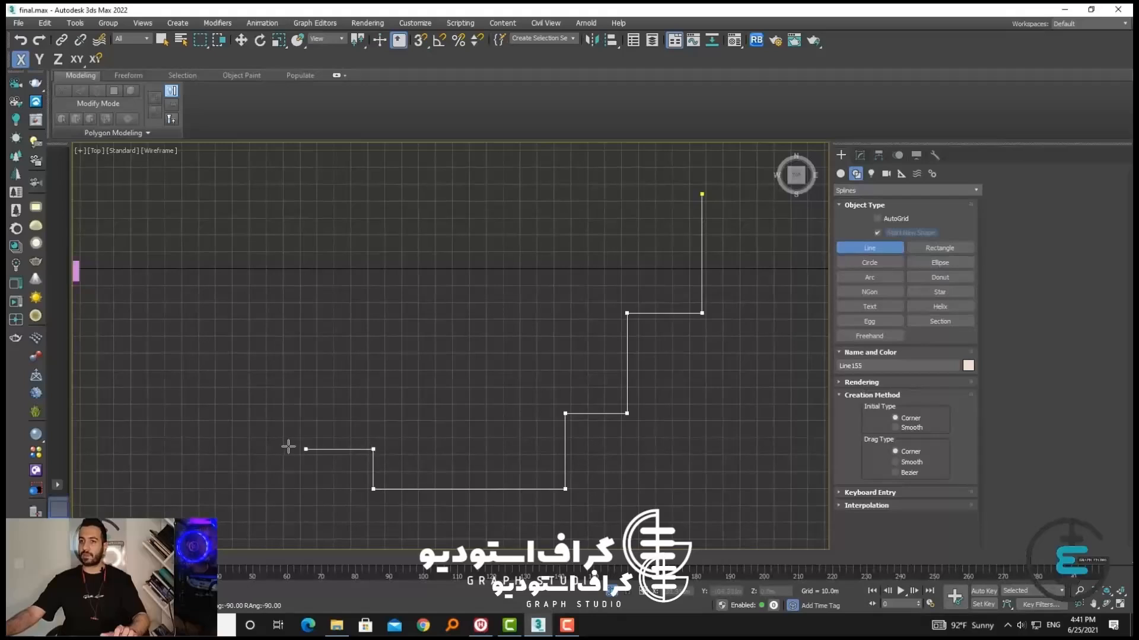
{"action": "left_click", "coordinate": [288, 449]}
{"action": "left_click", "coordinate": [288, 425]}
{"action": "left_click", "coordinate": [171, 425]}
{"action": "left_click", "coordinate": [171, 359]}
{"action": "left_click", "coordinate": [236, 360]}
{"action": "left_click", "coordinate": [236, 314]}
{"action": "left_click", "coordinate": [179, 314]}
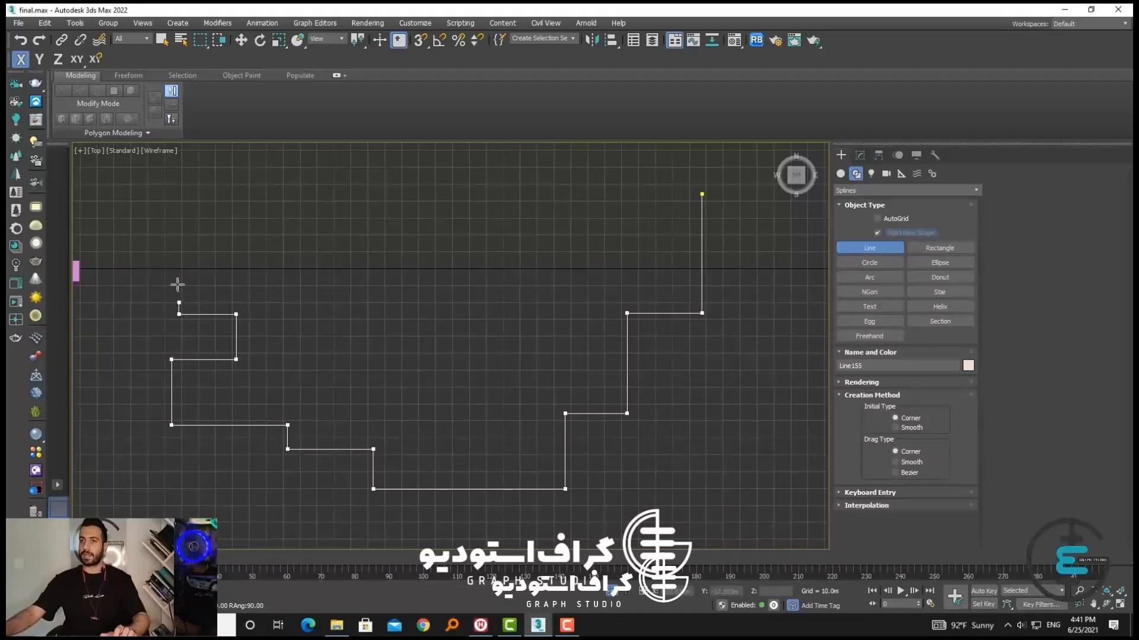
{"action": "left_click", "coordinate": [179, 257]}
{"action": "left_click", "coordinate": [239, 257]}
{"action": "left_click", "coordinate": [239, 212]}
{"action": "left_click", "coordinate": [239, 166]}
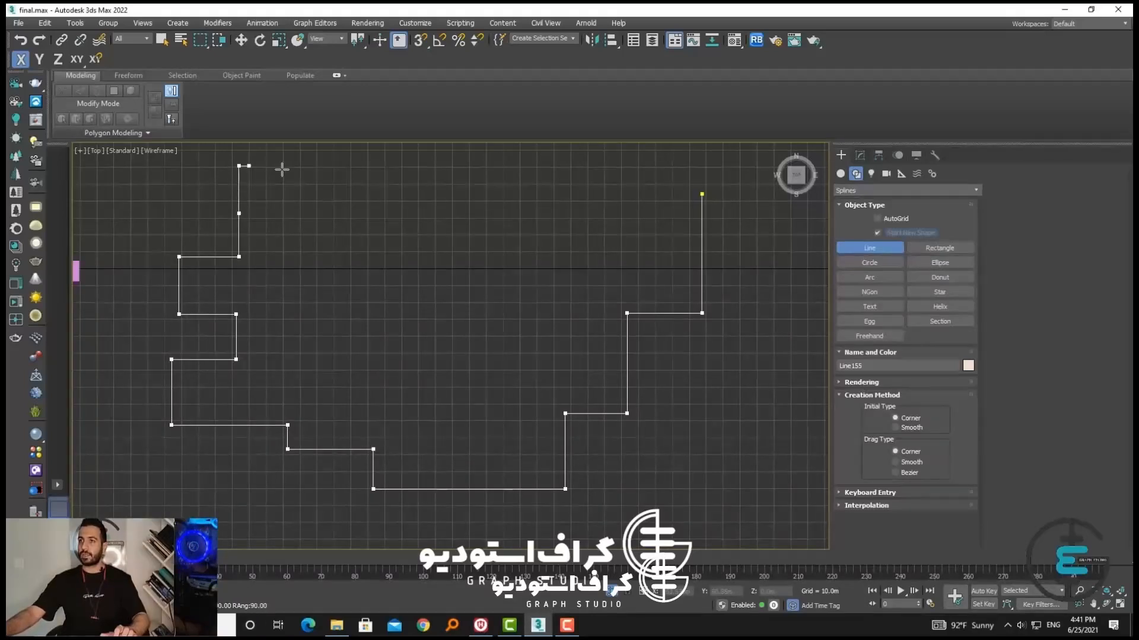
Complete the outline's northern side with a V-shaped notch and a straight run, and close the spline
{"action": "left_click", "coordinate": [595, 166]}
{"action": "key", "text": "BackSpace"}
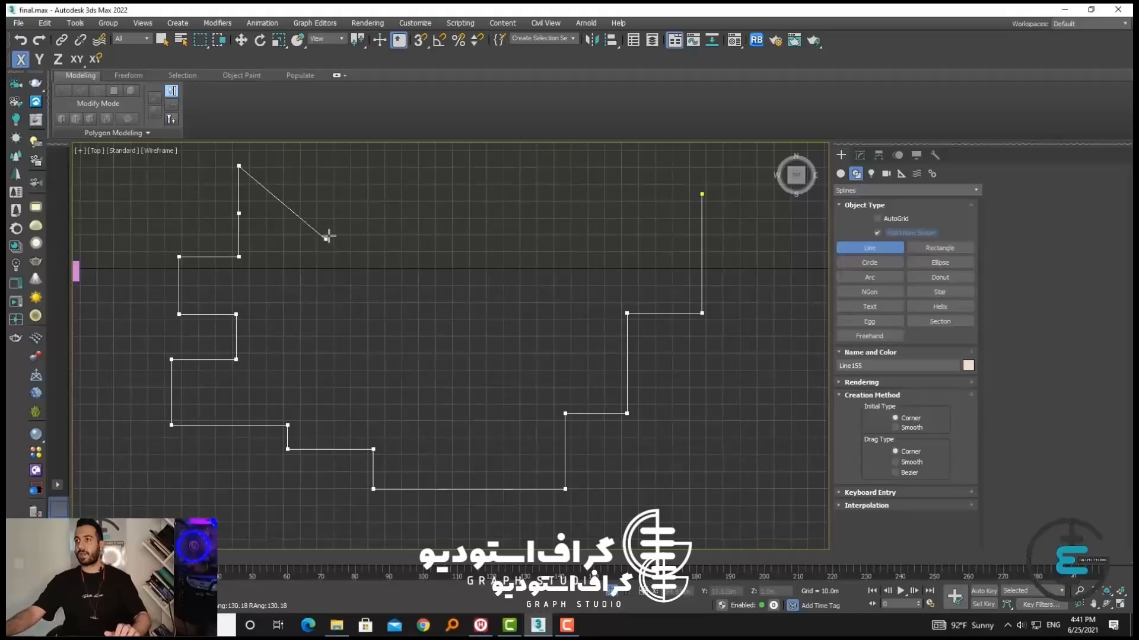
{"action": "left_click", "coordinate": [393, 259]}
{"action": "left_click", "coordinate": [509, 166]}
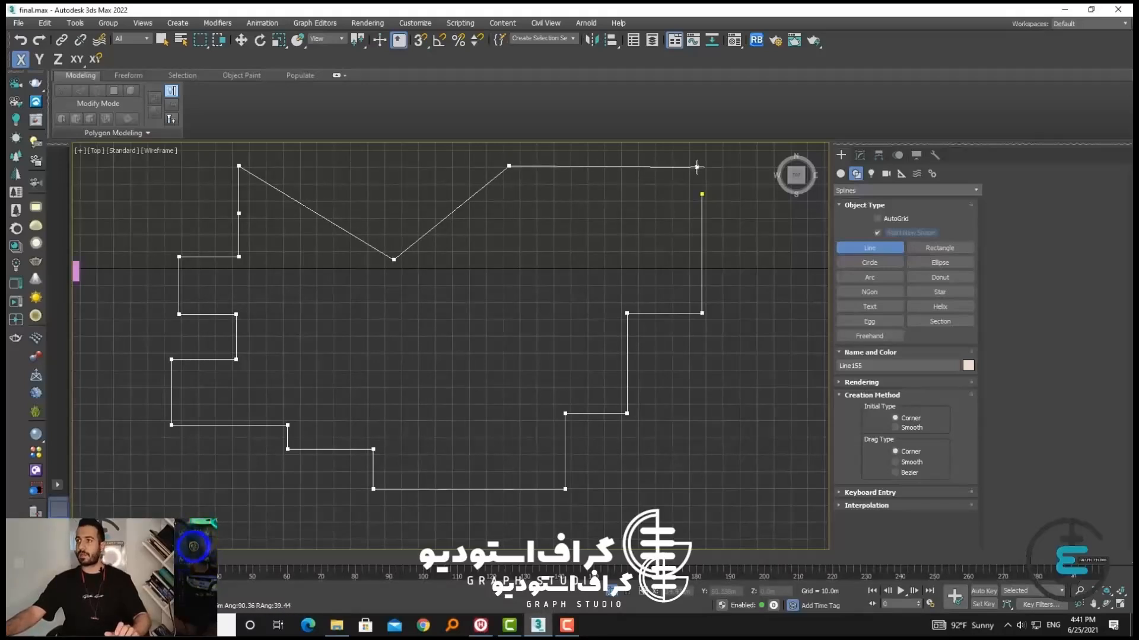
{"action": "left_click", "coordinate": [702, 166]}
{"action": "left_click", "coordinate": [703, 192]}
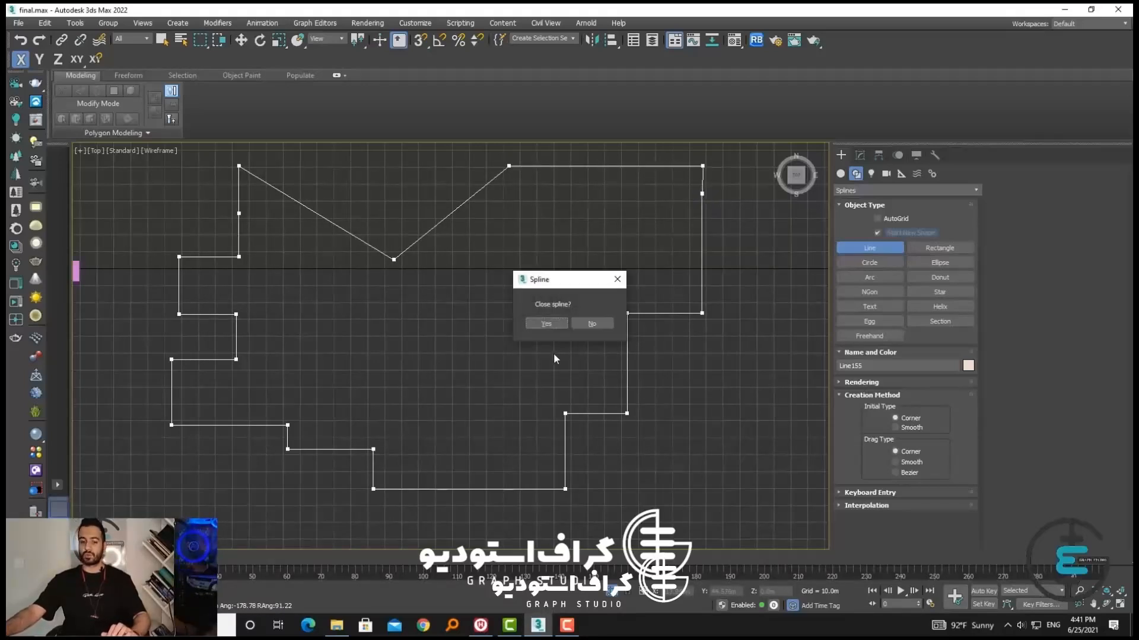
{"action": "left_click", "coordinate": [546, 323]}
Leave the Line tool, return to the Perspective view and reselect the closed outline
{"action": "right_click", "coordinate": [560, 317]}
{"action": "middle_click_drag", "start_coordinate": [559, 318], "coordinate": [506, 361], "text": "alt"}
{"action": "key", "text": "p"}
{"action": "scroll", "coordinate": [578, 337], "scroll_direction": "down", "scroll_amount": 2}
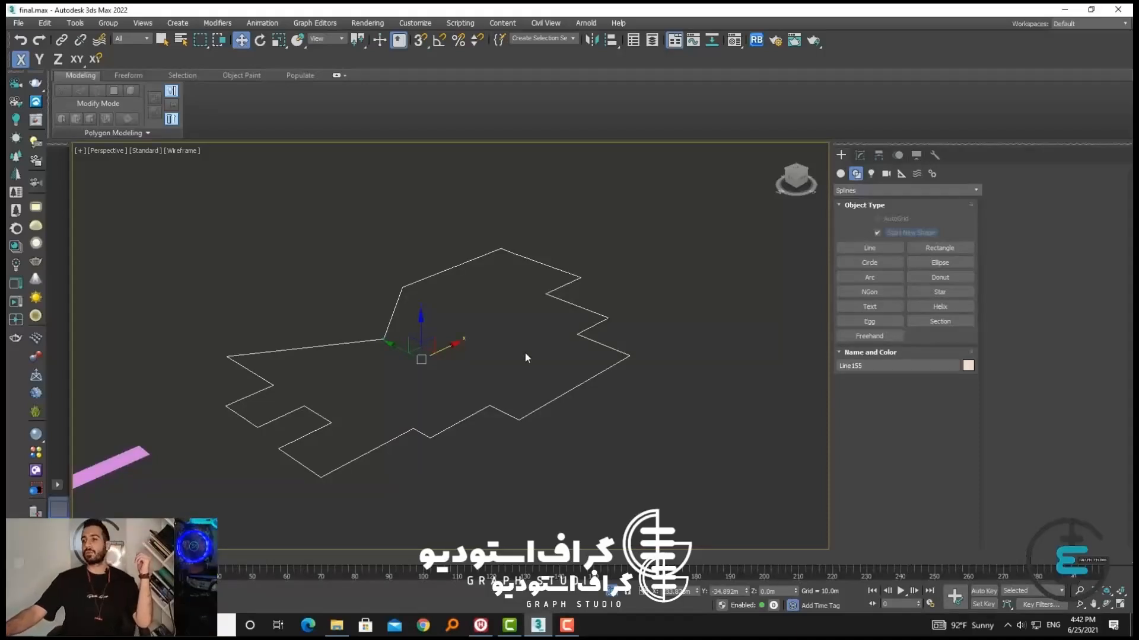
{"action": "left_click", "coordinate": [571, 422]}
{"action": "left_click", "coordinate": [542, 405]}
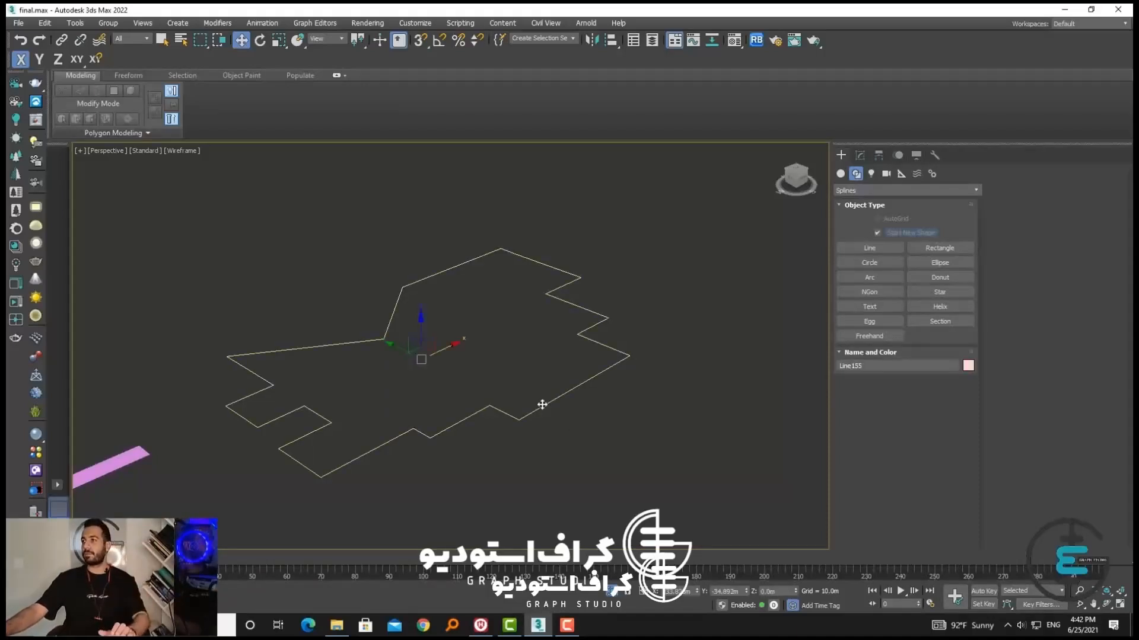
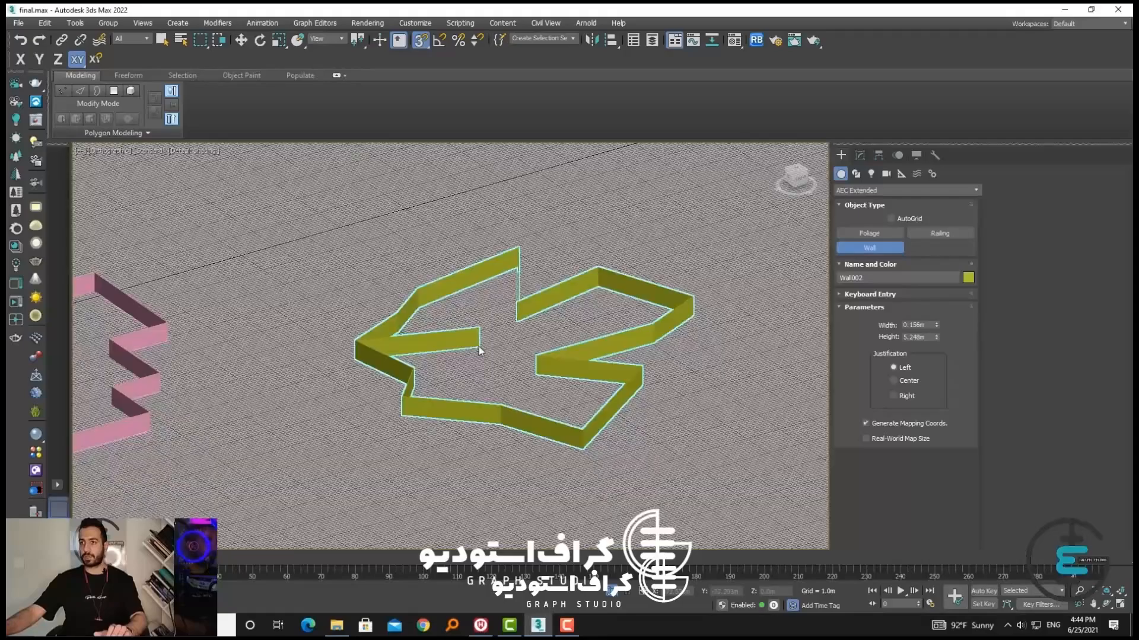
Leave the Wall tool and delete the freehand olive-green wall
{"action": "scroll", "coordinate": [463, 339], "scroll_direction": "up", "scroll_amount": 6}
{"action": "scroll", "coordinate": [421, 350], "scroll_direction": "down", "scroll_amount": 2}
{"action": "scroll", "coordinate": [421, 372], "scroll_direction": "down", "scroll_amount": 5}
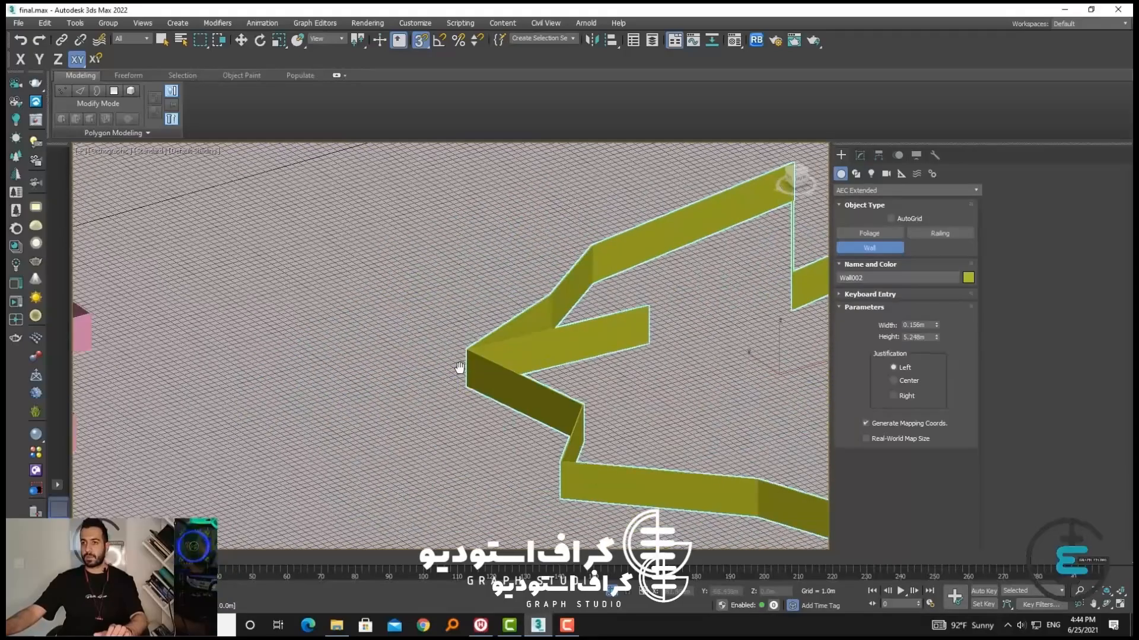
{"action": "scroll", "coordinate": [370, 404], "scroll_direction": "up", "scroll_amount": 8}
{"action": "right_click", "coordinate": [373, 404]}
{"action": "scroll", "coordinate": [407, 408], "scroll_direction": "down", "scroll_amount": 7}
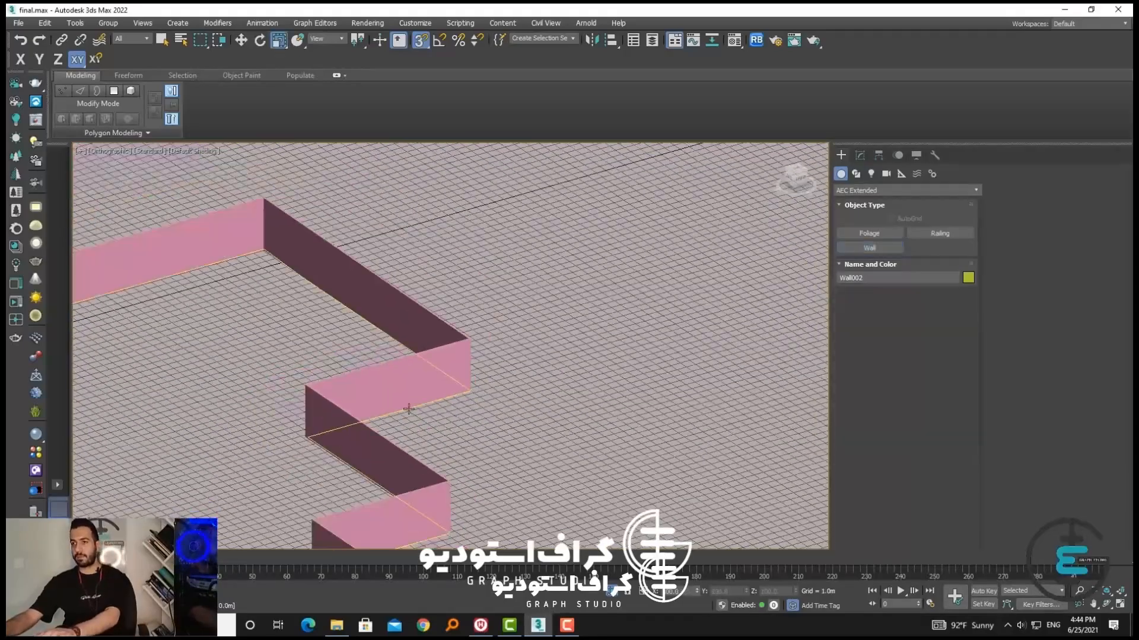
{"action": "key", "text": "Delete"}
Frame the pink wall in the Perspective view and convert it to an Editable Poly
{"action": "left_click", "coordinate": [398, 402]}
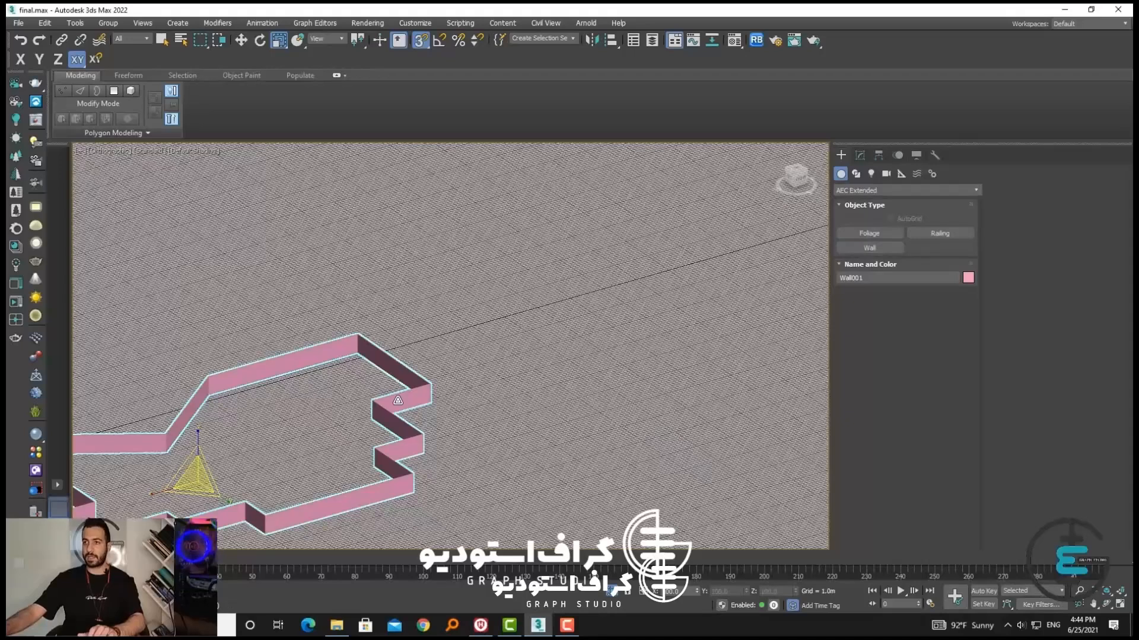
{"action": "key", "text": "p"}
{"action": "key", "text": "z"}
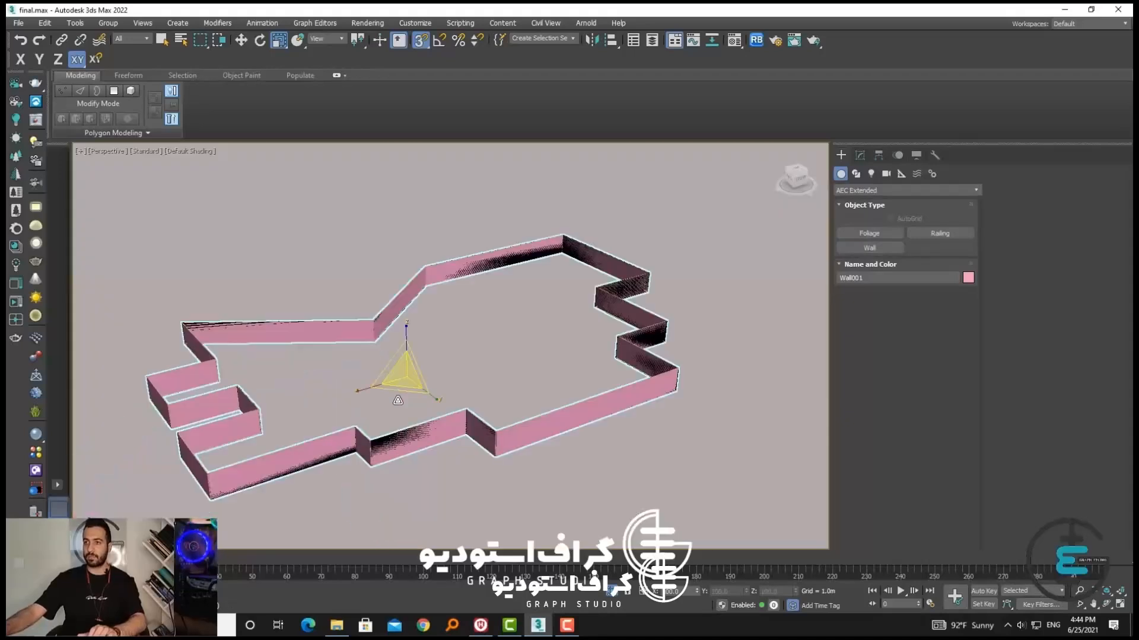
{"action": "right_click", "coordinate": [376, 367]}
{"action": "mouse_move", "coordinate": [468, 493]}
{"action": "left_click", "coordinate": [507, 490]}
{"action": "right_click", "coordinate": [510, 492]}
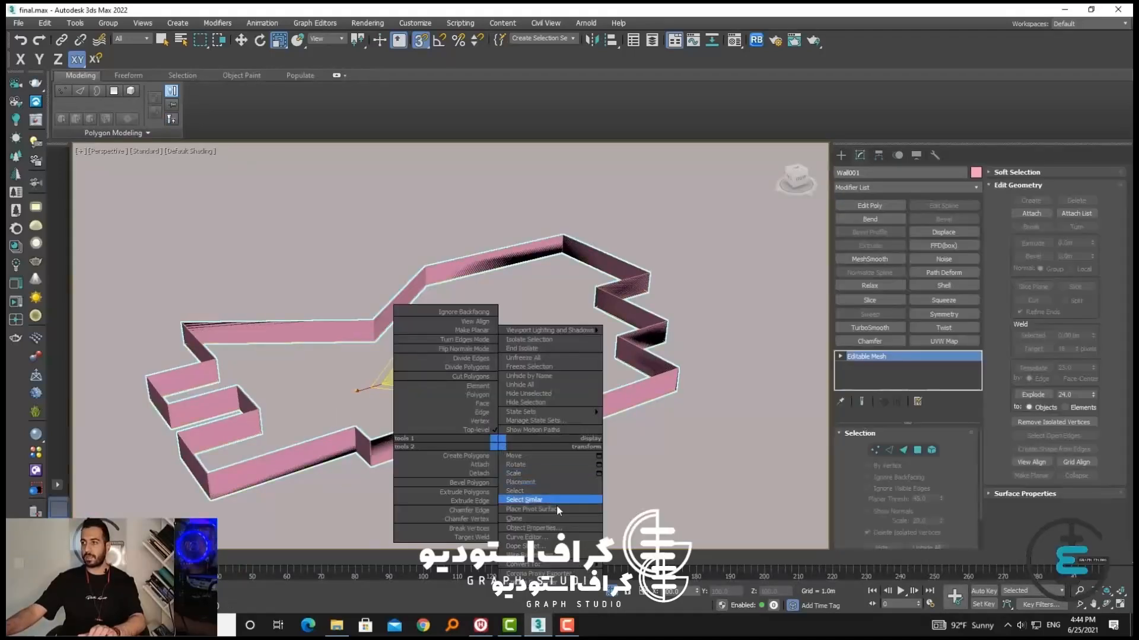
{"action": "left_click", "coordinate": [556, 504]}
Enter Vertex level and select all the vertices along the pink wall's top edge in a side-on view
{"action": "scroll", "coordinate": [677, 358], "scroll_direction": "up", "scroll_amount": 5}
{"action": "scroll", "coordinate": [670, 373], "scroll_direction": "up", "scroll_amount": 4}
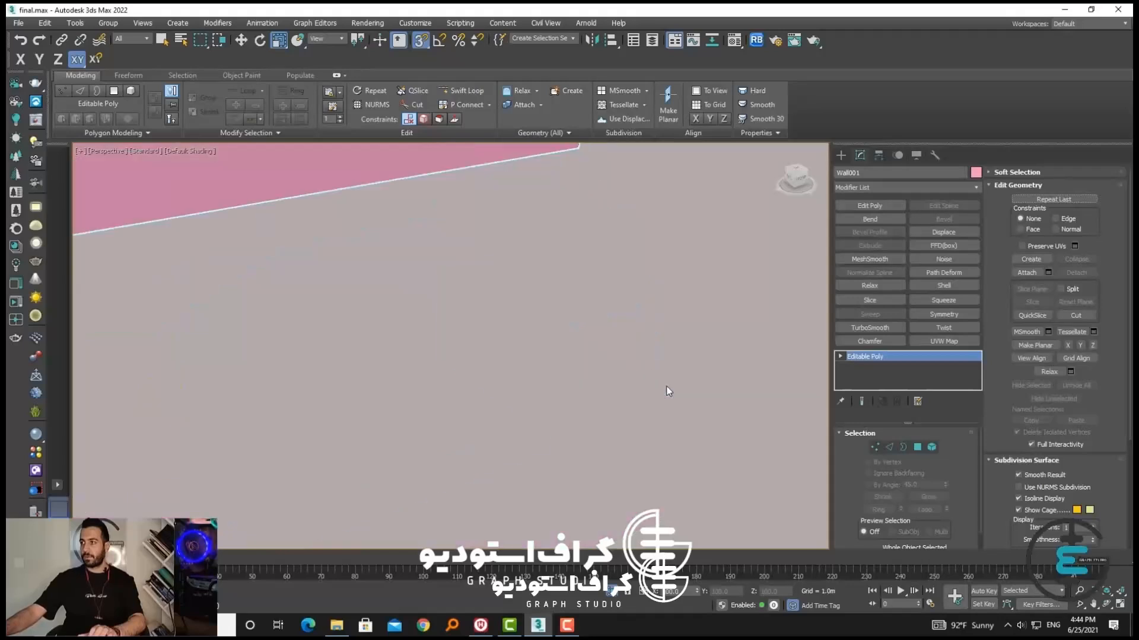
{"action": "scroll", "coordinate": [666, 386], "scroll_direction": "down", "scroll_amount": 5}
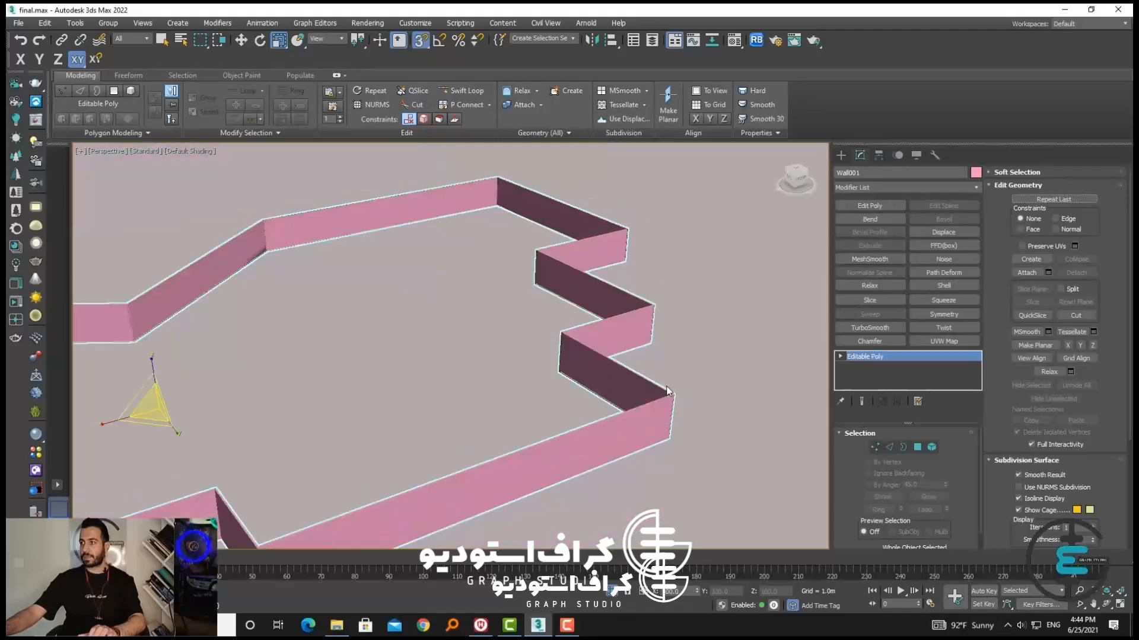
{"action": "left_click", "coordinate": [875, 447]}
{"action": "middle_click_drag", "start_coordinate": [661, 401], "coordinate": [724, 316], "text": "alt"}
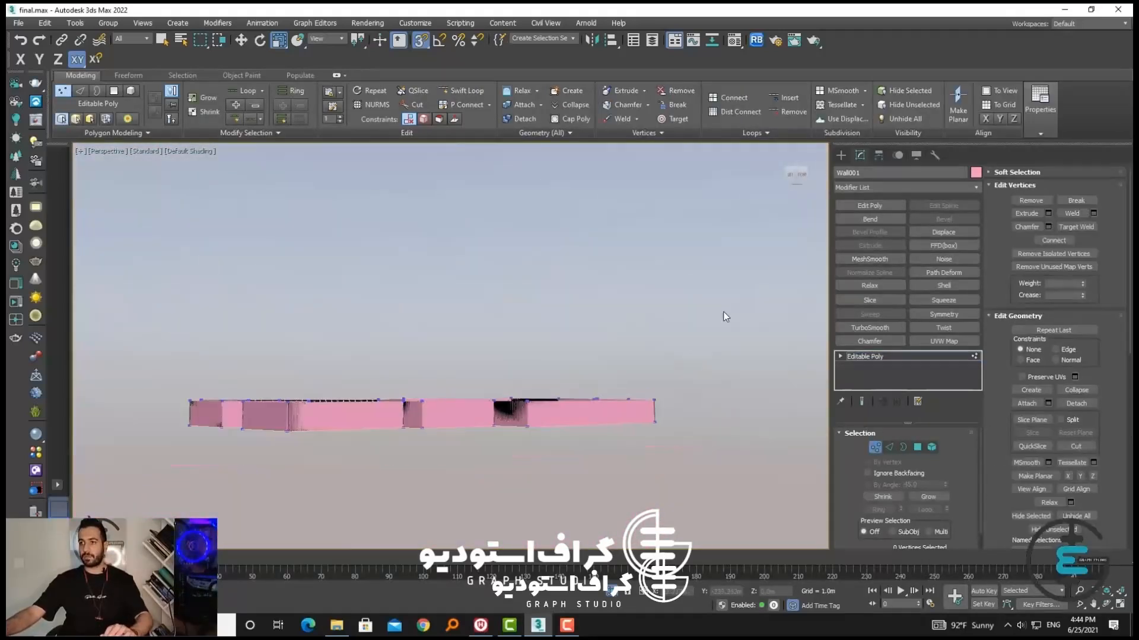
{"action": "left_click_drag", "start_coordinate": [187, 412], "coordinate": [166, 408]}
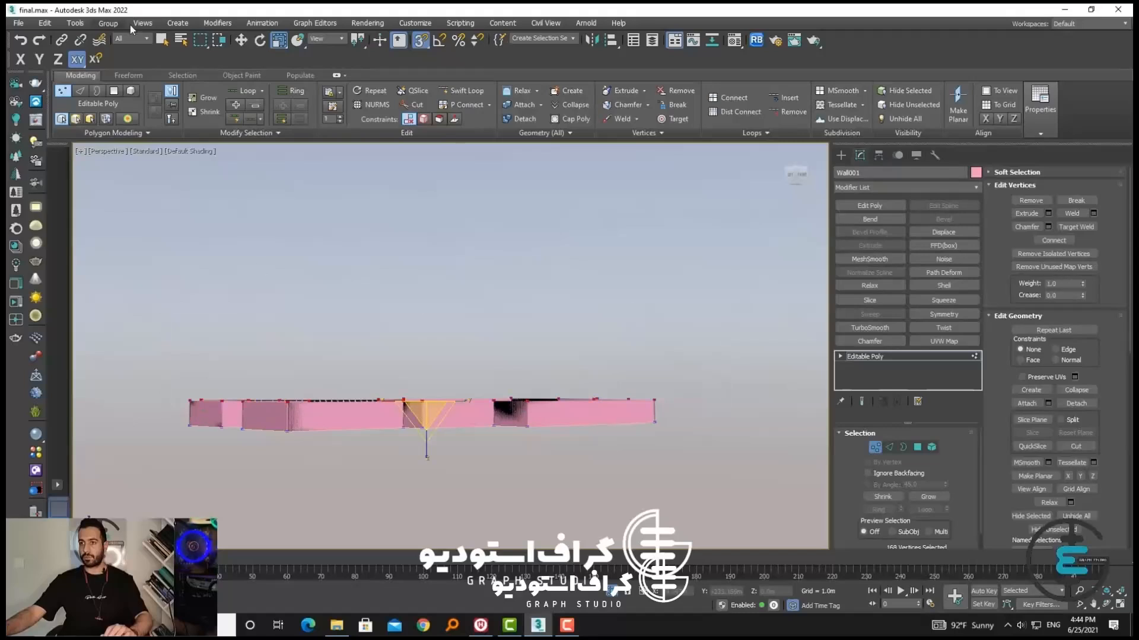
Turn off snapping, raise the selected top vertices along Z to make the wall taller, and leave Vertex level
{"action": "left_click", "coordinate": [241, 39]}
{"action": "middle_click_drag", "start_coordinate": [427, 427], "coordinate": [442, 410], "text": "alt"}
{"action": "key", "text": "ctrl+z"}
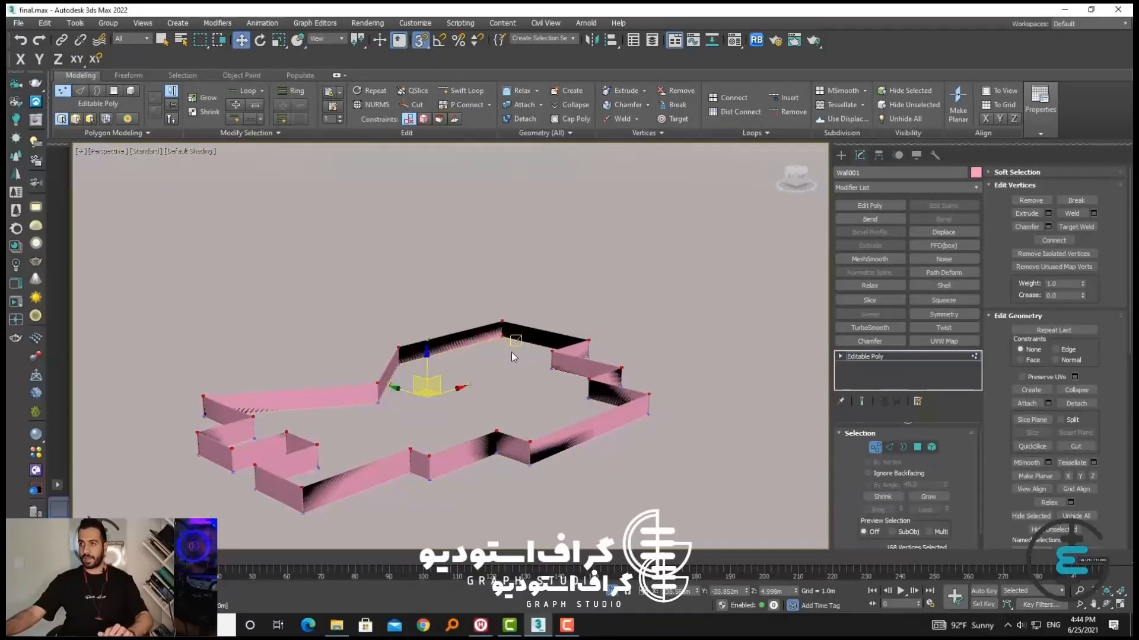
{"action": "key", "text": "s"}
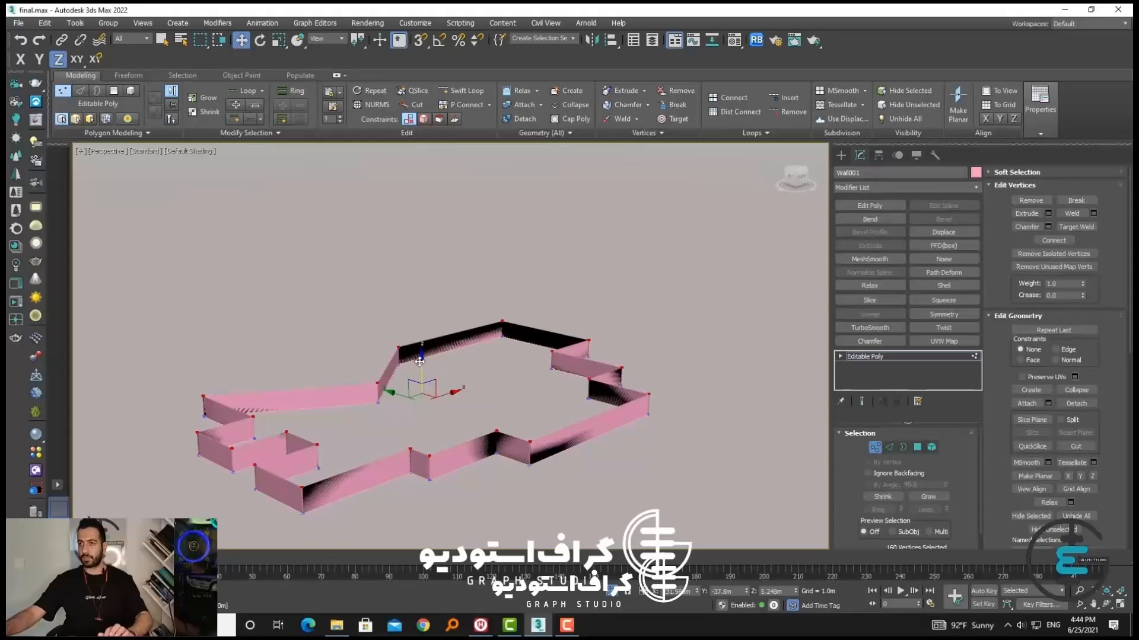
{"action": "left_click_drag", "start_coordinate": [422, 362], "coordinate": [424, 299]}
{"action": "middle_click_drag", "start_coordinate": [425, 299], "coordinate": [468, 370], "text": "alt"}
{"action": "left_click", "coordinate": [874, 448]}
{"action": "middle_click_drag", "start_coordinate": [569, 297], "coordinate": [614, 356], "text": "alt"}
Add a Shell modifier to the wall with an inner amount of 0.304 m and an outer amount of 0.335 m
{"action": "scroll", "coordinate": [614, 355], "scroll_direction": "up", "scroll_amount": 3}
{"action": "left_click", "coordinate": [934, 287]}
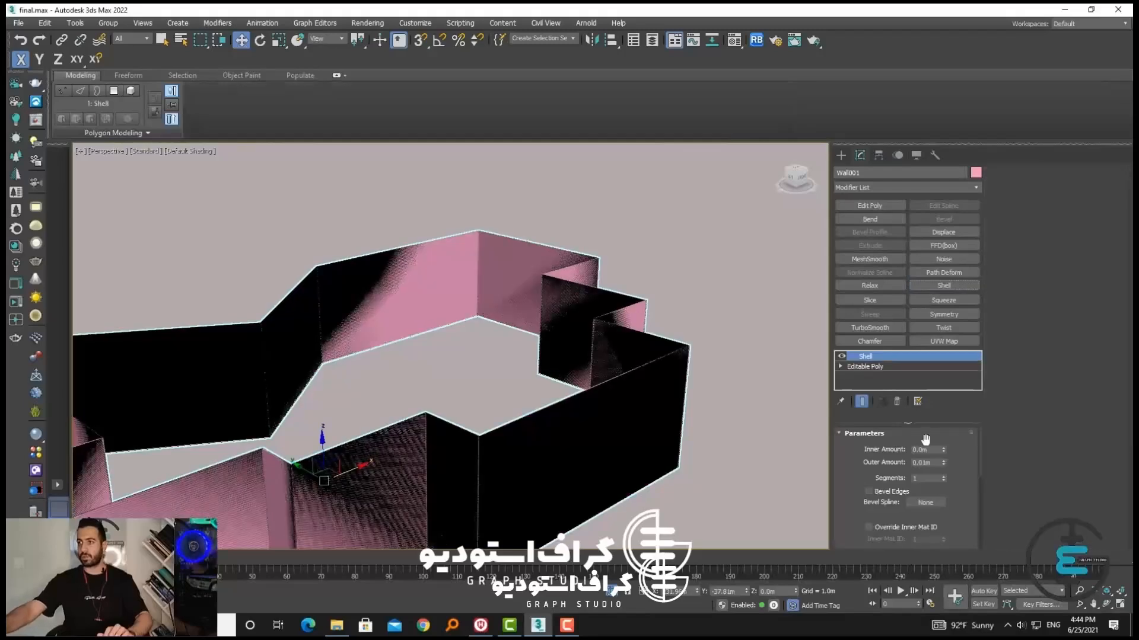
{"action": "left_click_drag", "start_coordinate": [944, 464], "coordinate": [943, 427]}
{"action": "scroll", "coordinate": [265, 456], "scroll_direction": "down", "scroll_amount": 5}
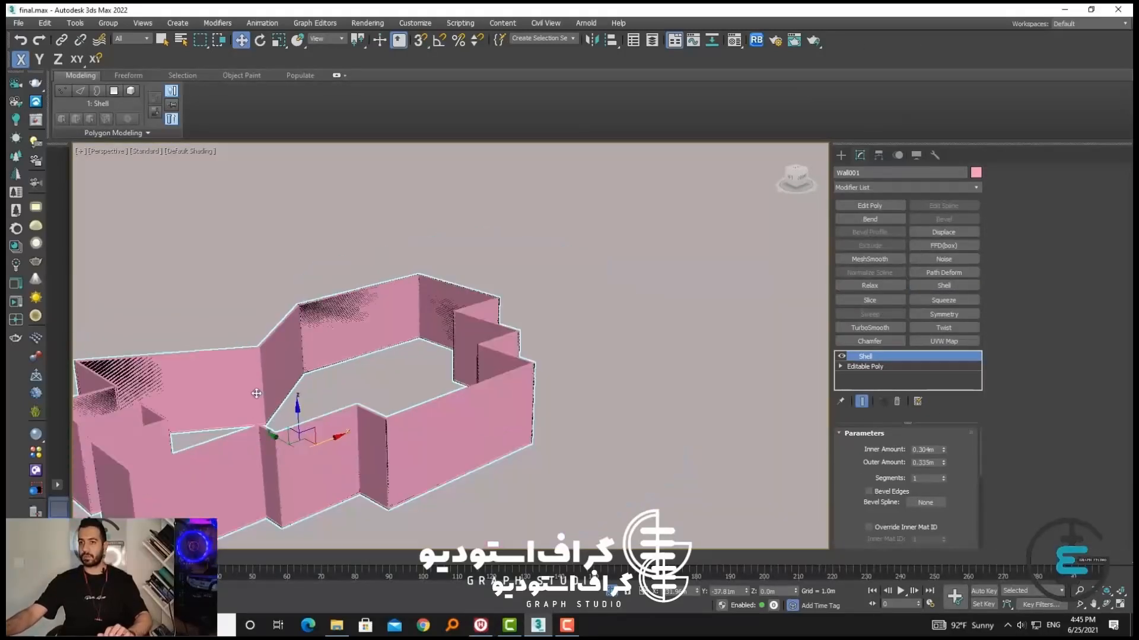
{"action": "scroll", "coordinate": [160, 420], "scroll_direction": "up", "scroll_amount": 8}
{"action": "scroll", "coordinate": [158, 422], "scroll_direction": "down", "scroll_amount": 8}
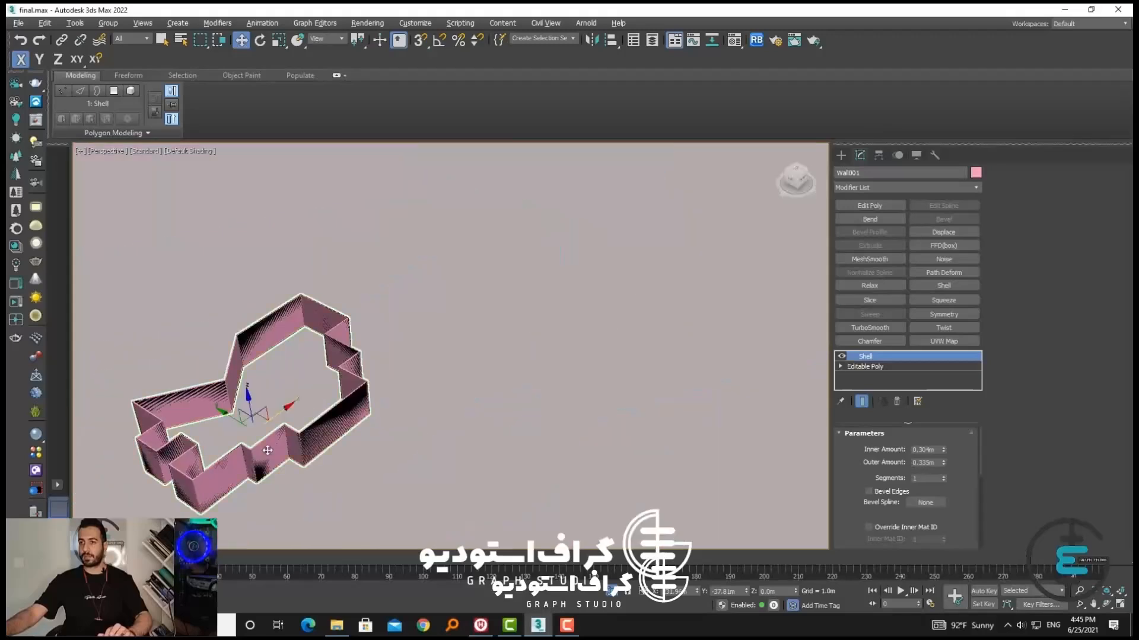
Collapse the wall's Shell modifier into an Editable Poly and reselect the wall
{"action": "middle_click_drag", "start_coordinate": [262, 453], "coordinate": [365, 415], "text": "alt"}
{"action": "scroll", "coordinate": [273, 412], "scroll_direction": "up", "scroll_amount": 5}
{"action": "scroll", "coordinate": [273, 412], "scroll_direction": "down", "scroll_amount": 6}
{"action": "middle_click_drag", "start_coordinate": [273, 412], "coordinate": [510, 474], "text": "alt"}
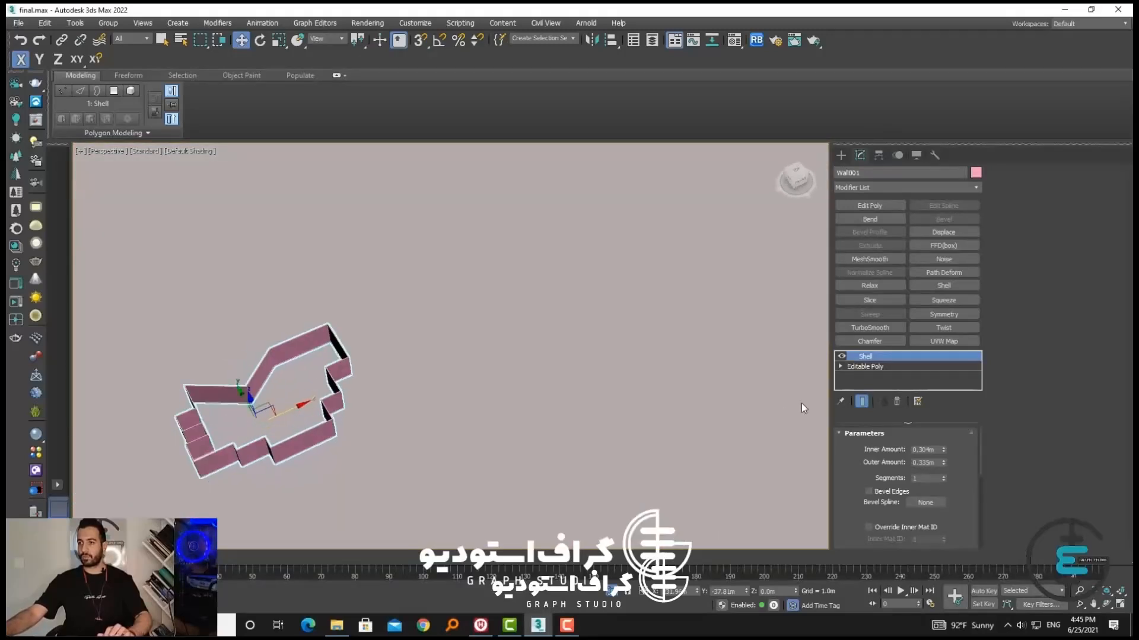
{"action": "right_click", "coordinate": [863, 357]}
{"action": "left_click", "coordinate": [896, 475]}
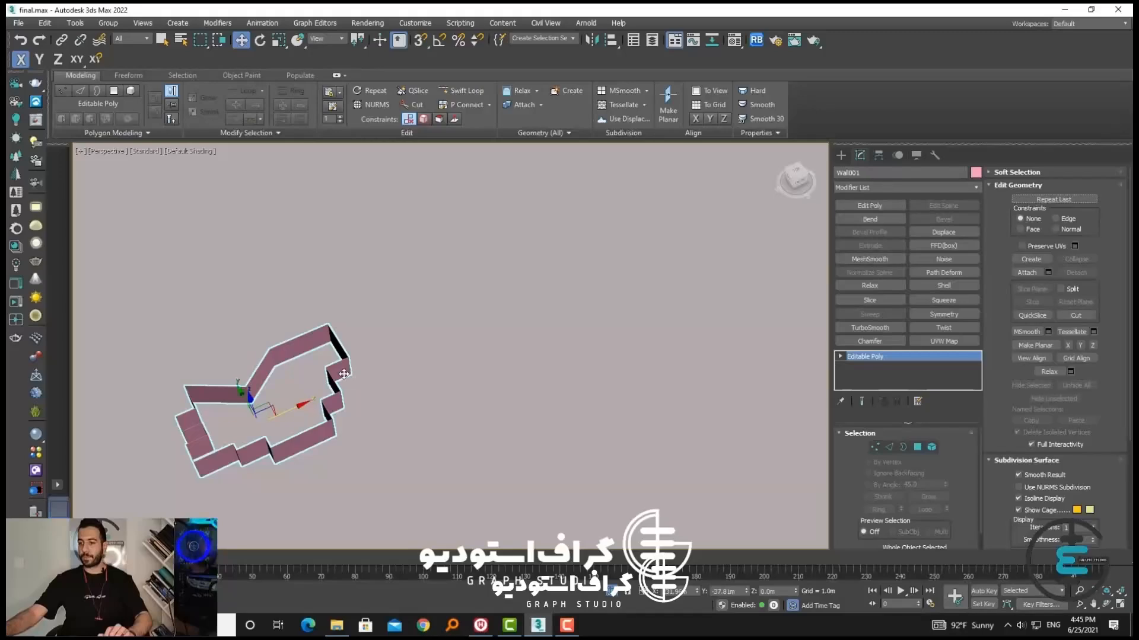
{"action": "left_click", "coordinate": [387, 392]}
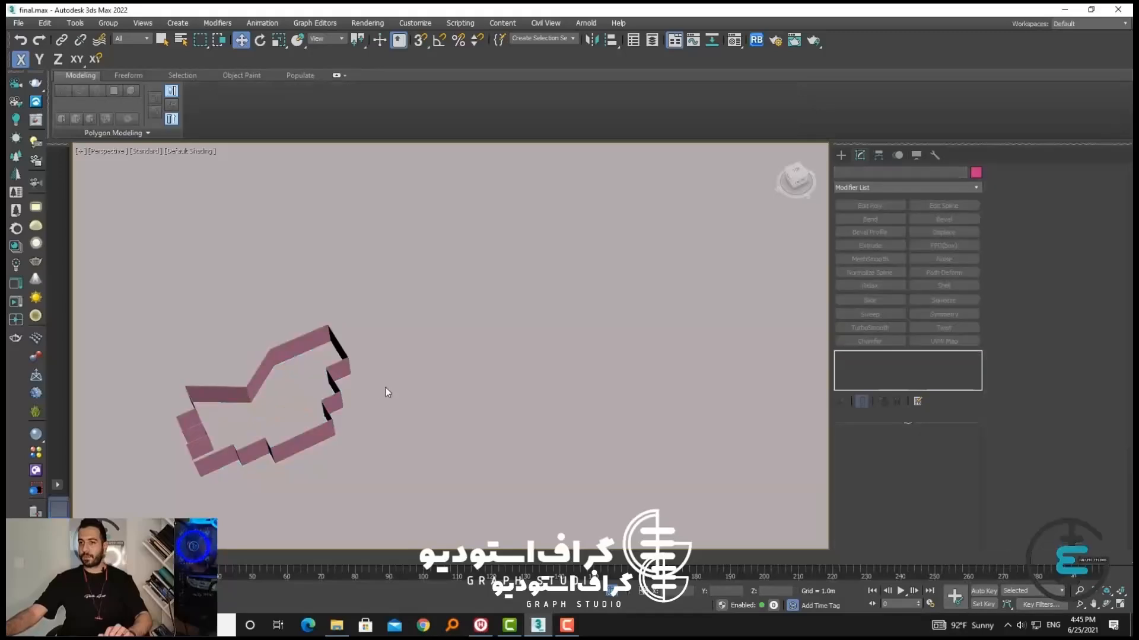
{"action": "left_click", "coordinate": [350, 368]}
Leave isolation, select the brick apartment building at the edge of the street scene and isolate it
{"action": "middle_click_drag", "start_coordinate": [350, 368], "coordinate": [493, 506], "text": "alt"}
{"action": "key", "text": "alt+q"}
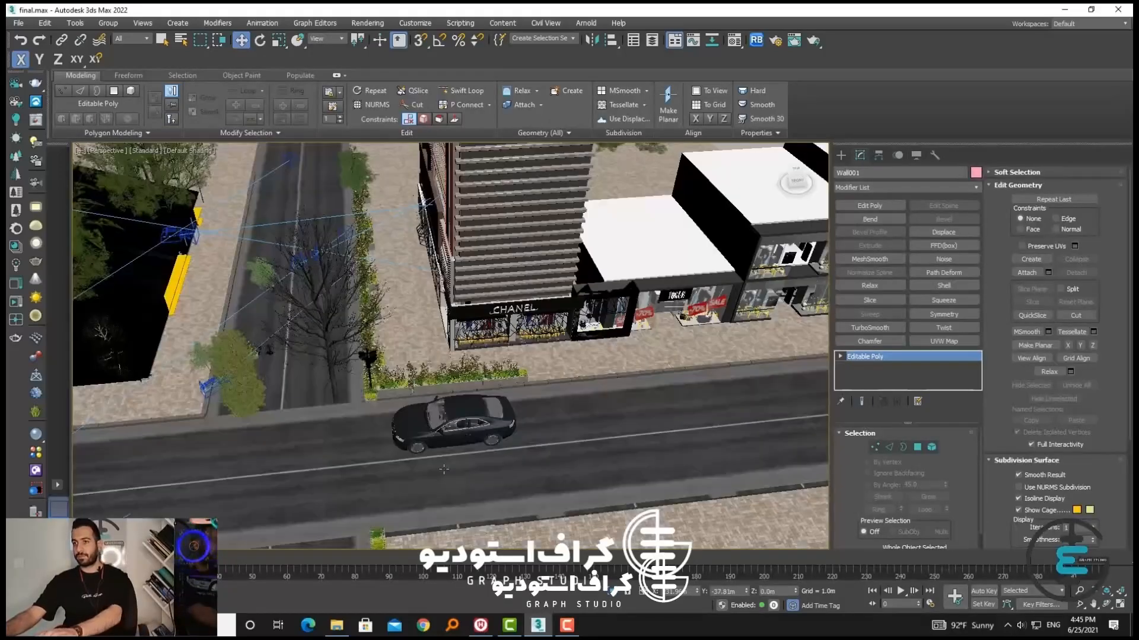
{"action": "middle_click_drag", "start_coordinate": [533, 466], "coordinate": [473, 381]}
{"action": "scroll", "coordinate": [422, 444], "scroll_direction": "down", "scroll_amount": 5}
{"action": "left_click", "coordinate": [425, 430]}
{"action": "left_click", "coordinate": [765, 419]}
{"action": "middle_click_drag", "start_coordinate": [765, 419], "coordinate": [627, 443]}
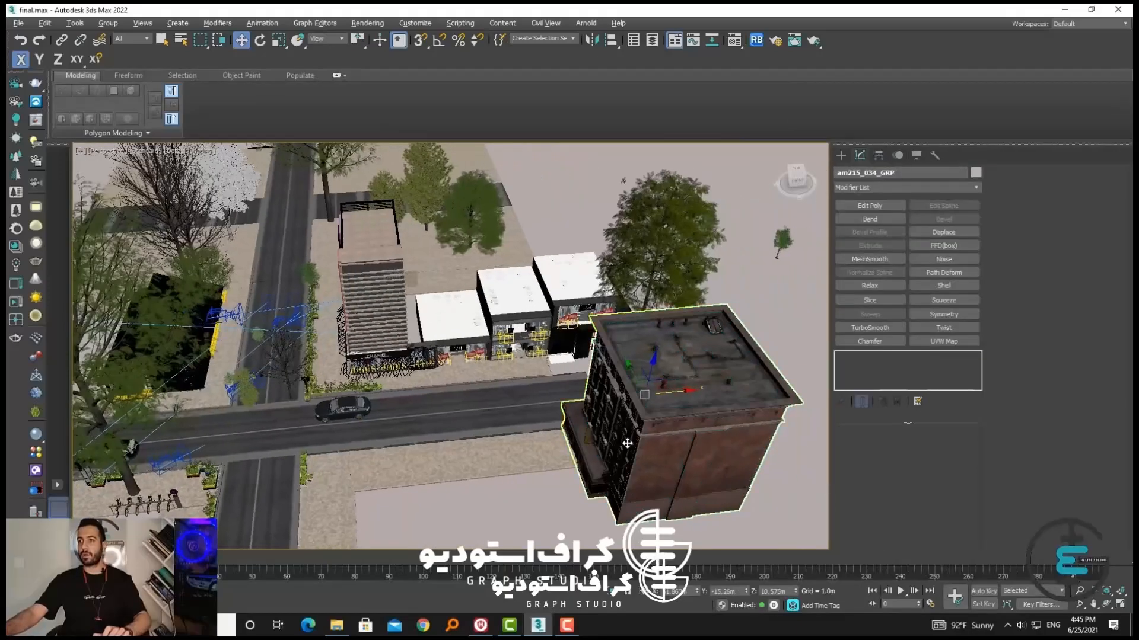
{"action": "key", "text": "alt+q"}
{"action": "middle_click_drag", "start_coordinate": [483, 465], "coordinate": [610, 420], "text": "alt"}
{"action": "left_click", "coordinate": [609, 420]}
{"action": "left_click", "coordinate": [517, 333]}
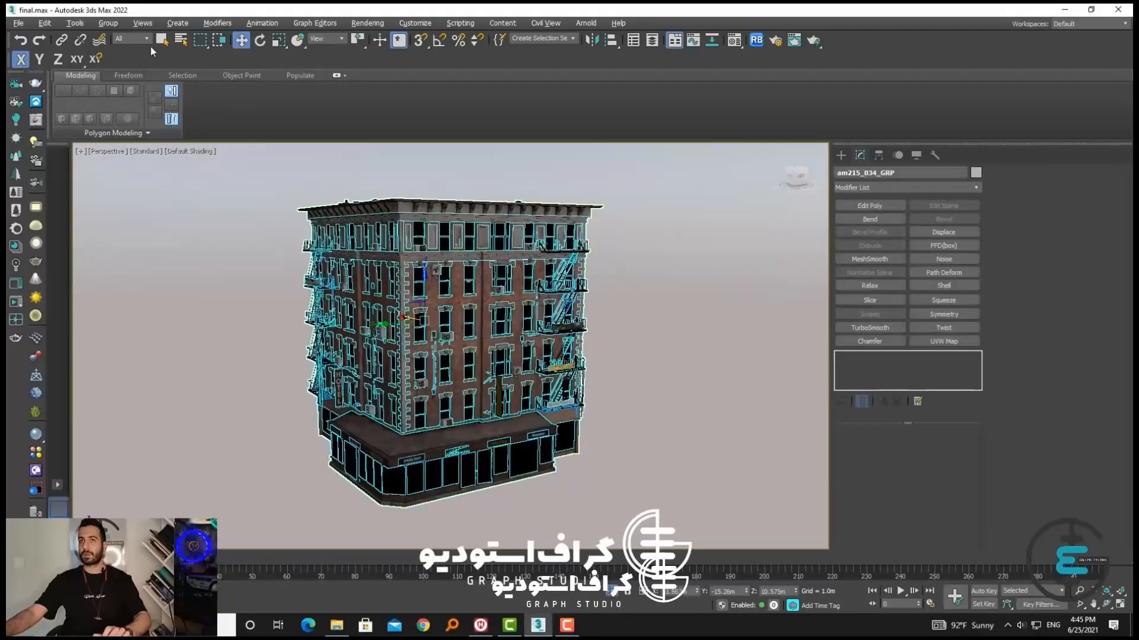
Ungroup the brick building into its separate objects and clear the selection
{"action": "left_click", "coordinate": [108, 24]}
{"action": "left_click", "coordinate": [122, 54]}
{"action": "left_click", "coordinate": [106, 26]}
{"action": "left_click", "coordinate": [233, 323]}
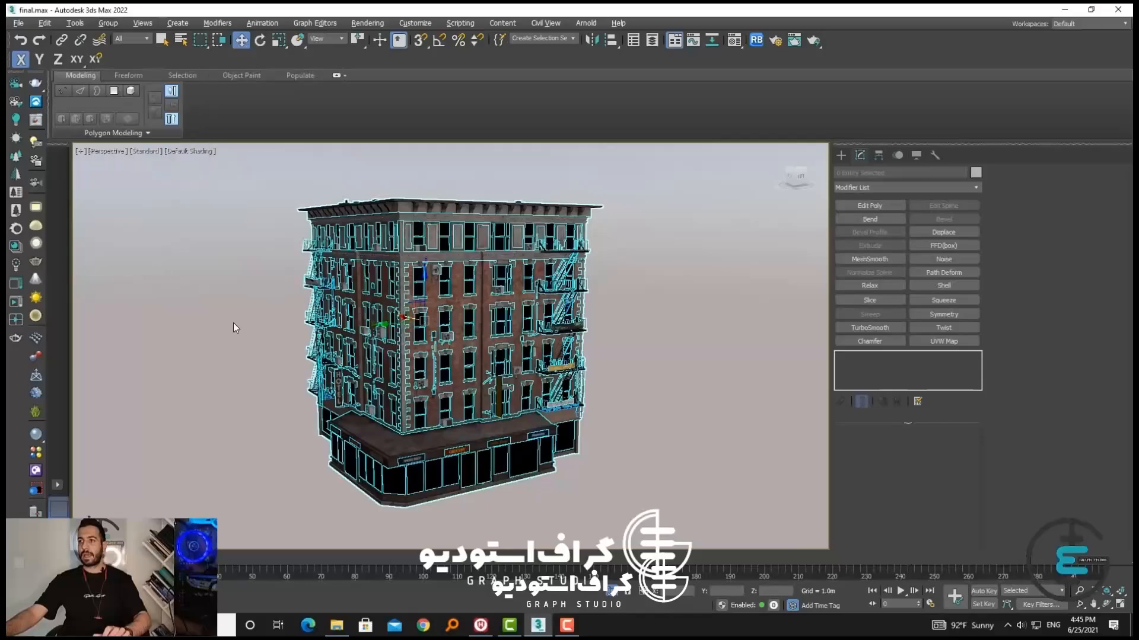
{"action": "left_click", "coordinate": [233, 323]}
Examine the ungrouped building's separate parts, such as the window ornaments and the ground-floor entry, by selecting them individually
{"action": "left_click", "coordinate": [389, 297]}
{"action": "left_click", "coordinate": [620, 341]}
{"action": "left_click", "coordinate": [545, 349]}
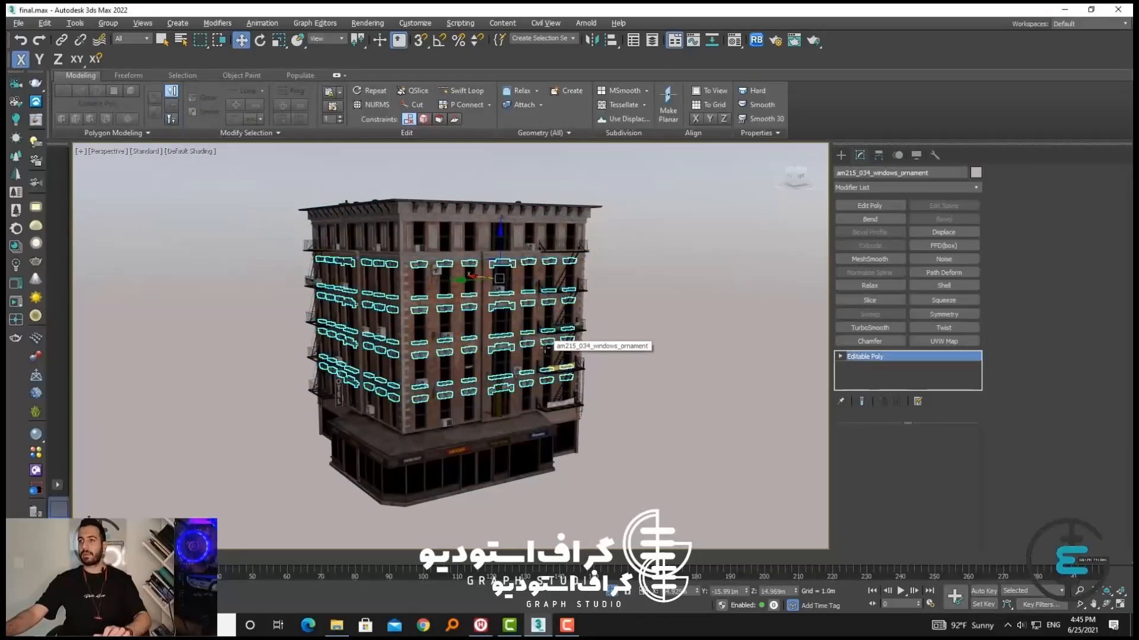
{"action": "left_click", "coordinate": [618, 351]}
{"action": "left_click", "coordinate": [500, 363]}
{"action": "middle_click_drag", "start_coordinate": [484, 434], "coordinate": [436, 452], "text": "alt"}
{"action": "key", "text": "Delete"}
{"action": "left_click", "coordinate": [477, 446]}
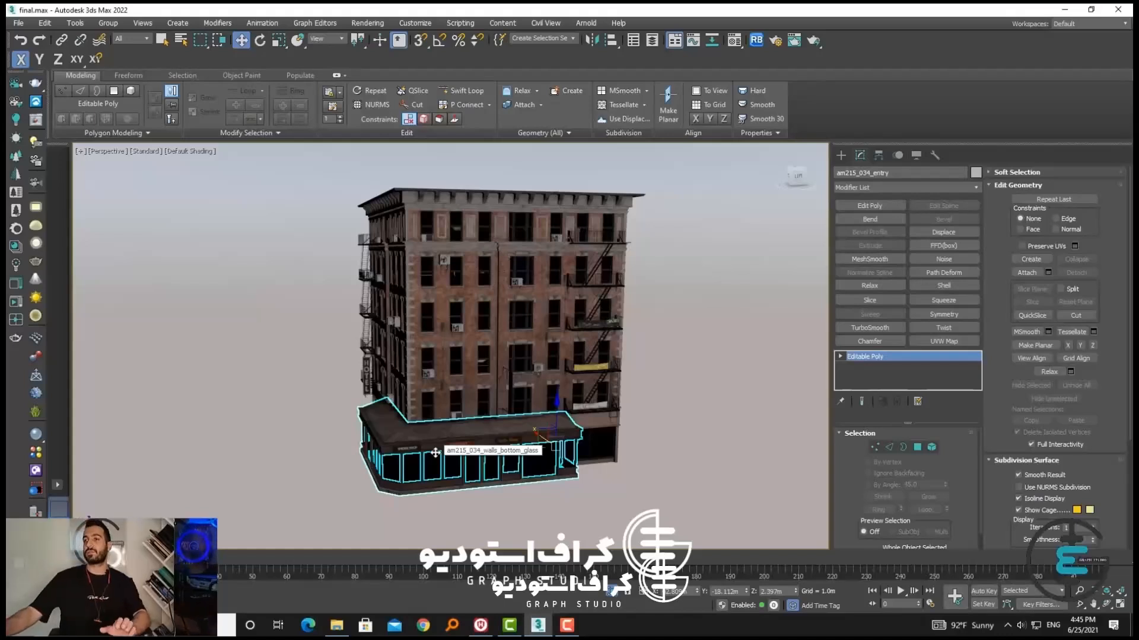
{"action": "left_click", "coordinate": [552, 500]}
{"action": "left_click", "coordinate": [502, 444]}
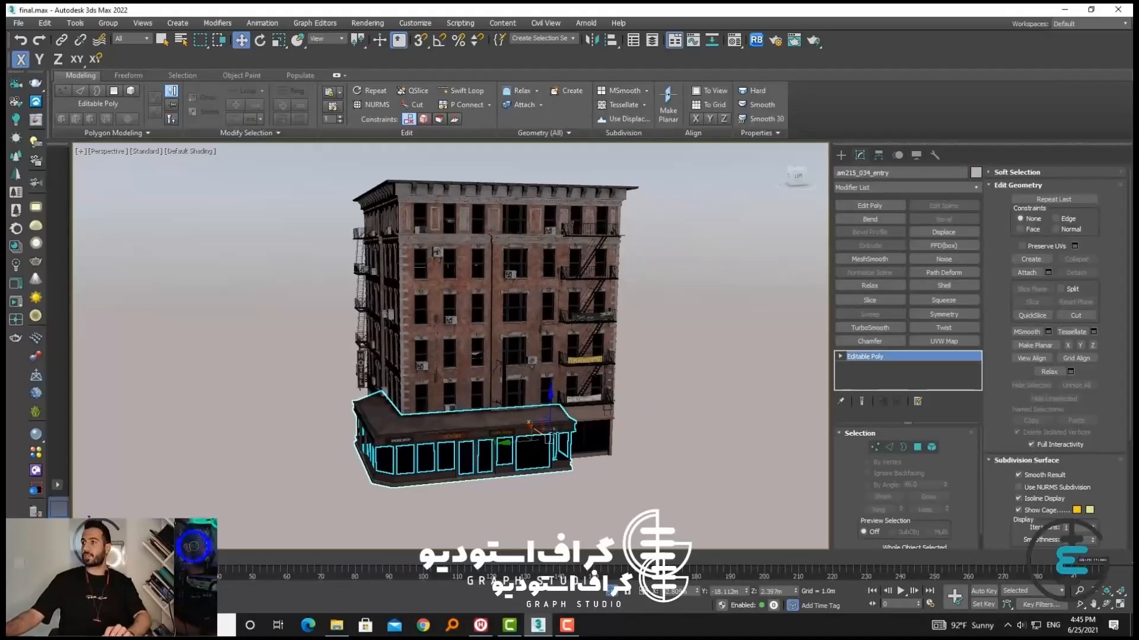
{"action": "left_click", "coordinate": [841, 156]}
{"action": "left_click", "coordinate": [846, 191]}
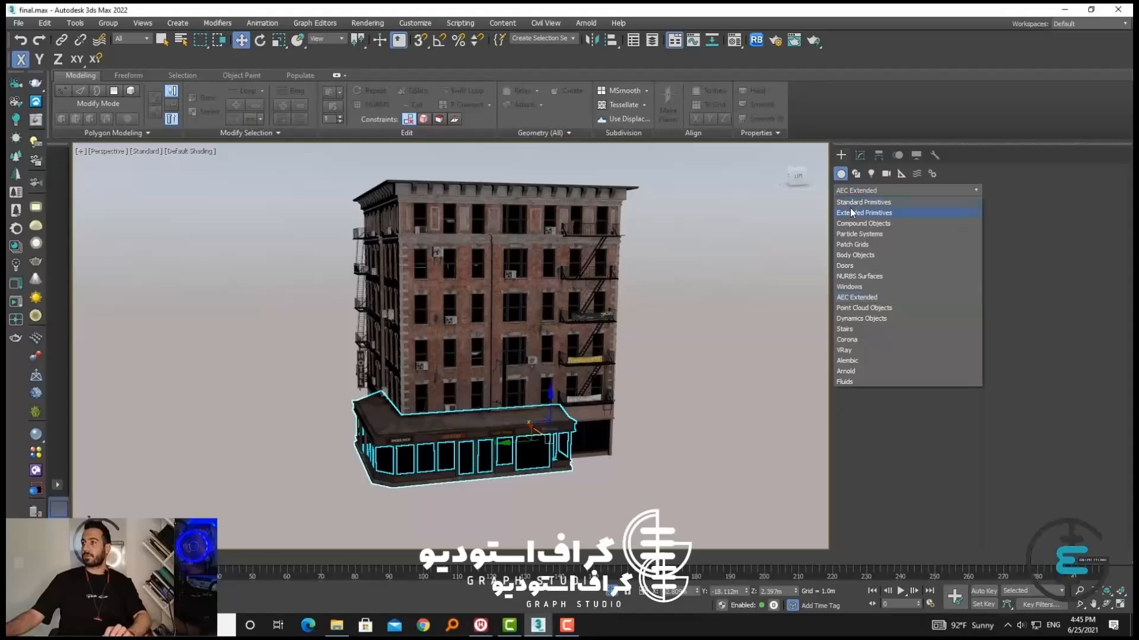
{"action": "left_click", "coordinate": [849, 207]}
{"action": "left_click", "coordinate": [857, 174]}
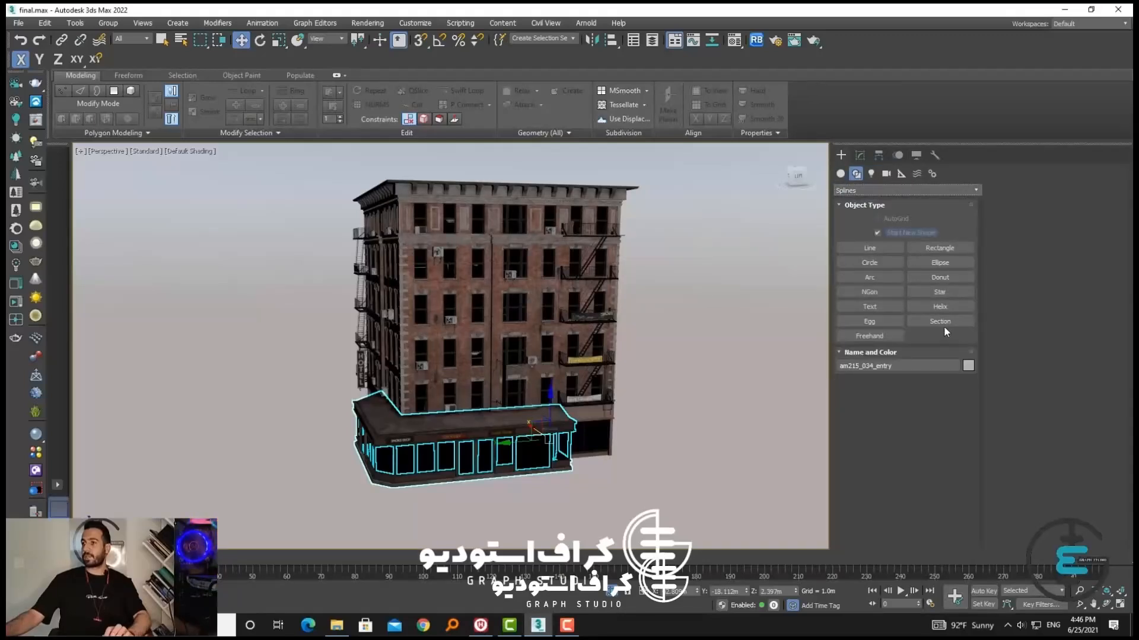
{"action": "left_click", "coordinate": [943, 322]}
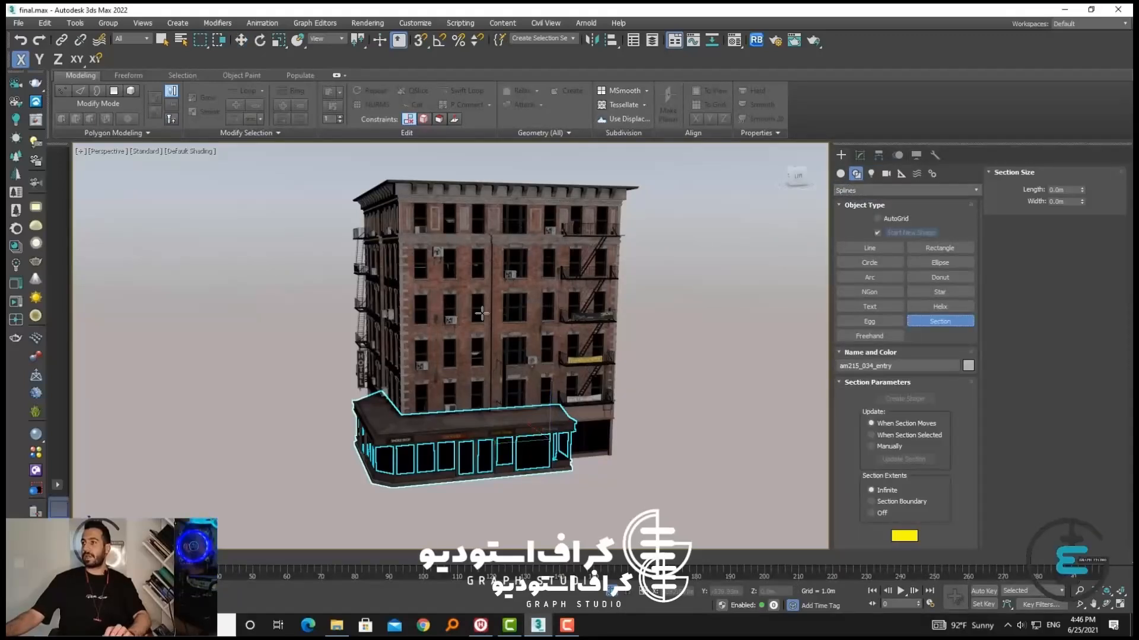
{"action": "left_click", "coordinate": [845, 189]}
{"action": "left_click", "coordinate": [840, 174]}
Attach all the building's listed objects to the window ornaments object, using Match Material IDs to Material and Condense Material and IDs
{"action": "left_click", "coordinate": [684, 374]}
{"action": "left_click", "coordinate": [585, 361]}
{"action": "middle_click_drag", "start_coordinate": [588, 365], "coordinate": [598, 401], "text": "alt"}
{"action": "left_click", "coordinate": [600, 407]}
{"action": "left_click", "coordinate": [549, 373]}
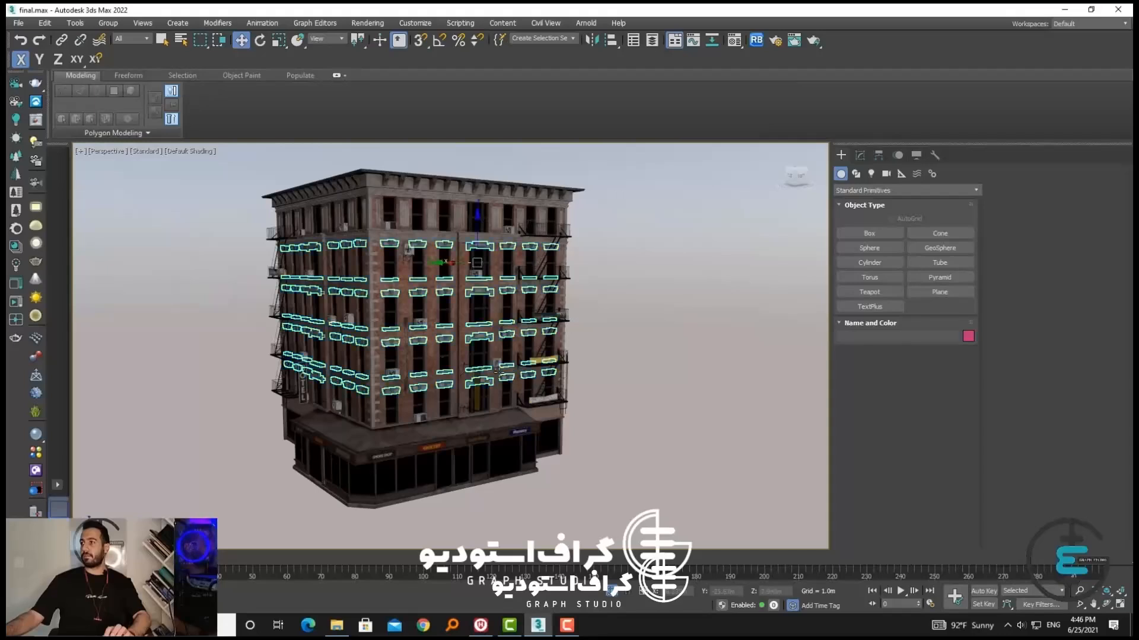
{"action": "left_click", "coordinate": [866, 156]}
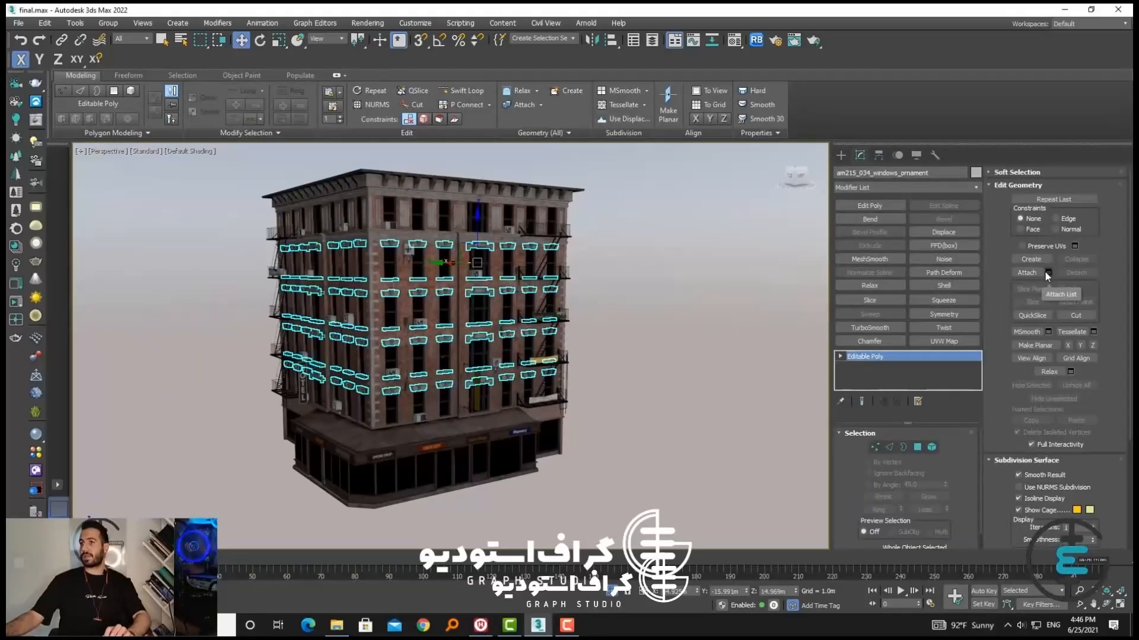
{"action": "left_click", "coordinate": [1047, 273]}
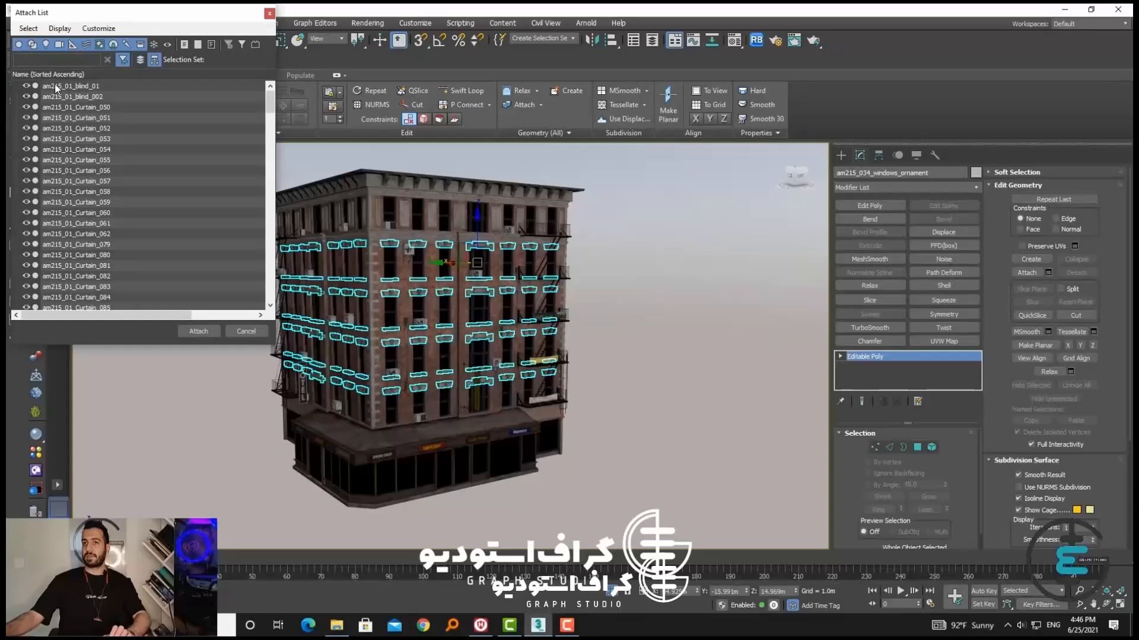
{"action": "scroll", "coordinate": [117, 150], "scroll_direction": "down", "scroll_amount": 20}
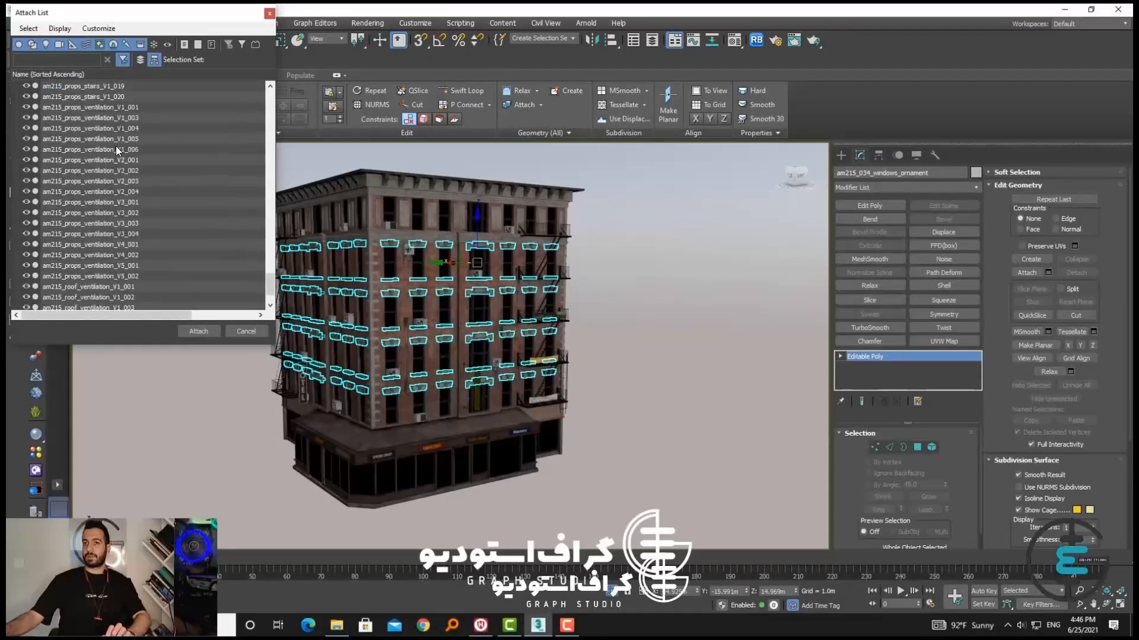
{"action": "scroll", "coordinate": [117, 147], "scroll_direction": "down", "scroll_amount": 2}
{"action": "left_click", "coordinate": [84, 297], "text": "shift"}
{"action": "left_click", "coordinate": [197, 331]}
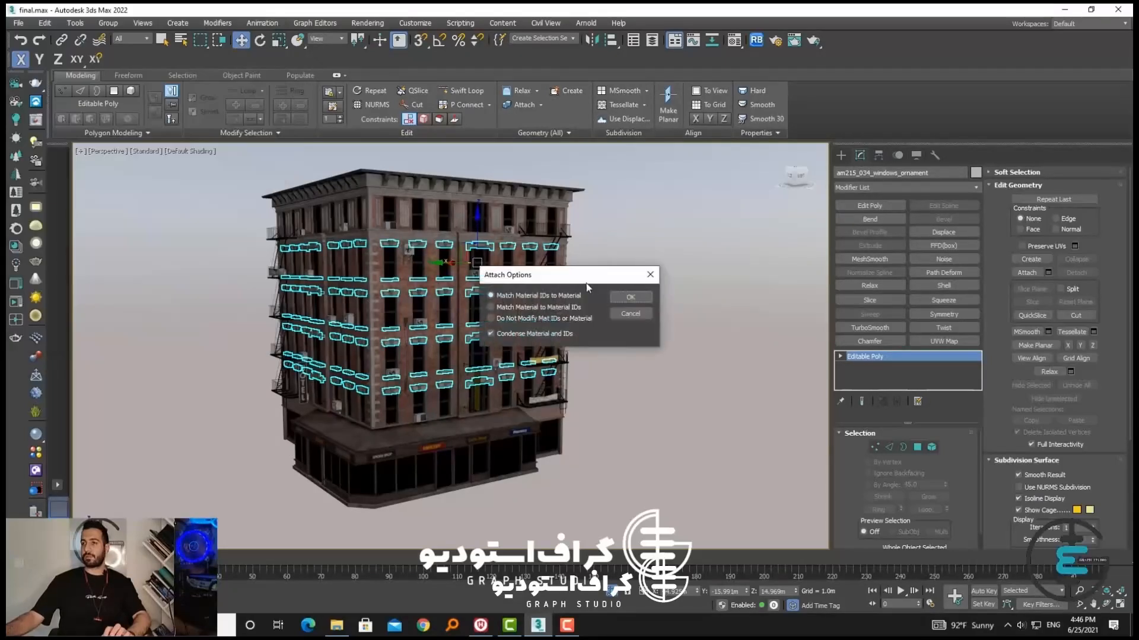
{"action": "left_click", "coordinate": [622, 296]}
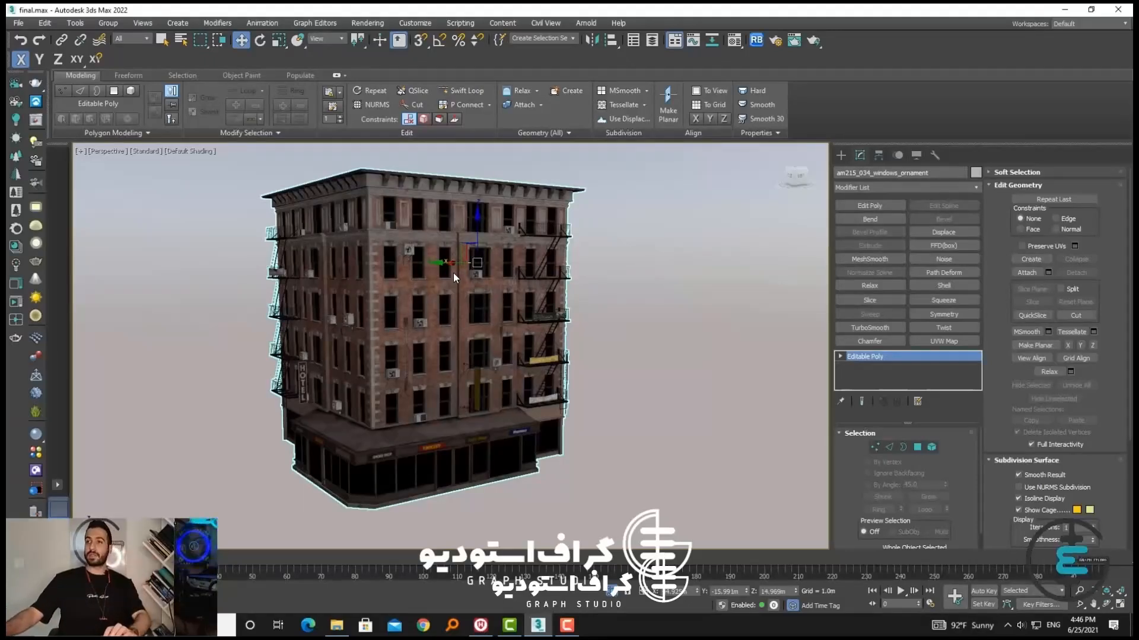
Group the merged brick building under the suggested group name and clear the selection
{"action": "middle_click_drag", "start_coordinate": [453, 273], "coordinate": [437, 323], "text": "alt"}
{"action": "left_click", "coordinate": [609, 339]}
{"action": "left_click", "coordinate": [491, 318]}
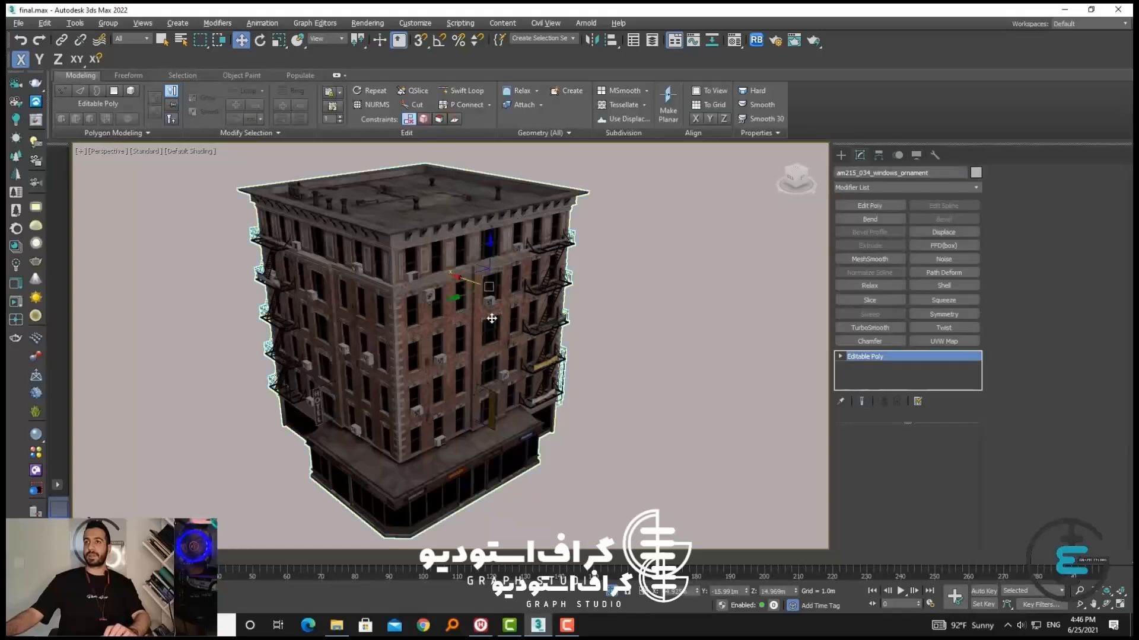
{"action": "left_click", "coordinate": [108, 22]}
{"action": "left_click", "coordinate": [113, 35]}
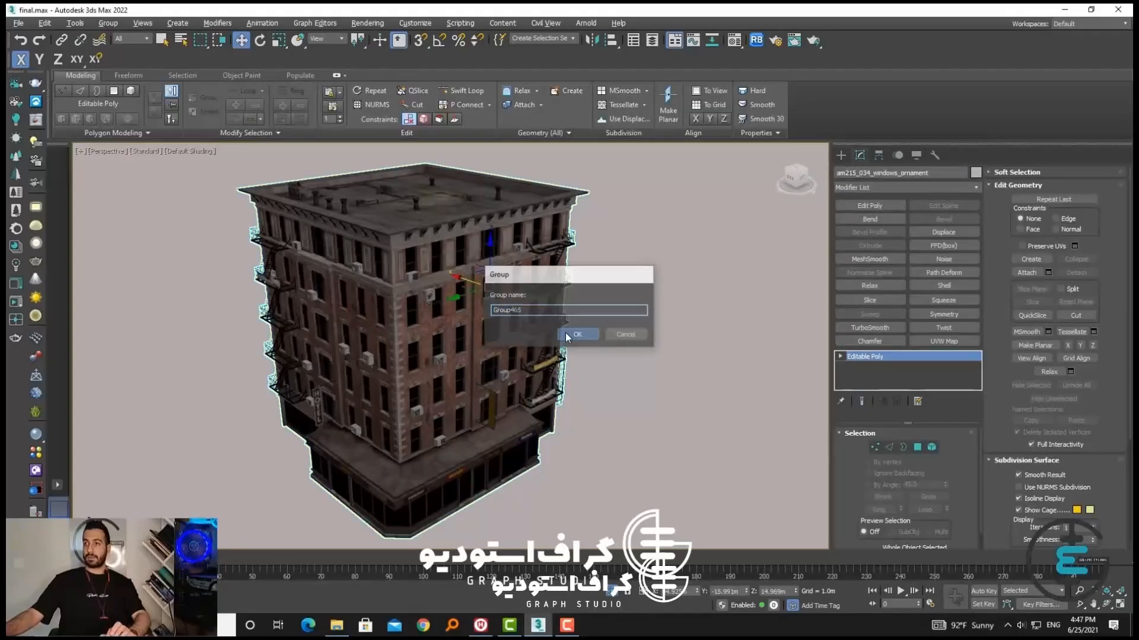
{"action": "key", "text": "Return"}
{"action": "left_click", "coordinate": [585, 303]}
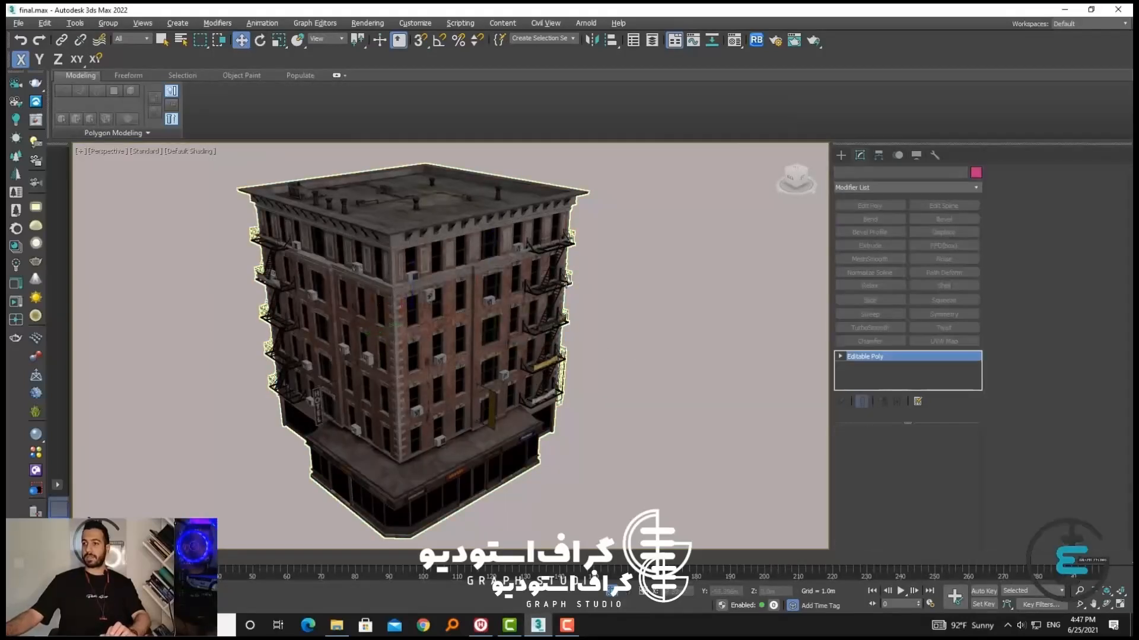
Leave isolation, select the low white-roofed VOGUE shop in the street scene and isolate it
{"action": "left_click", "coordinate": [611, 589]}
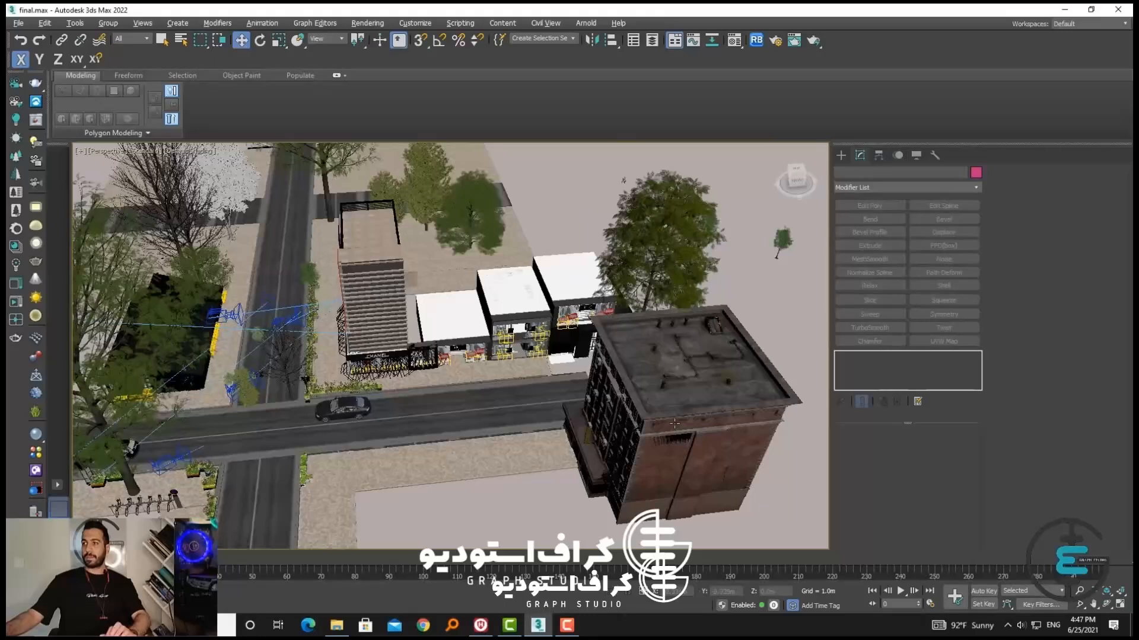
{"action": "left_click", "coordinate": [652, 403]}
{"action": "left_click", "coordinate": [464, 328]}
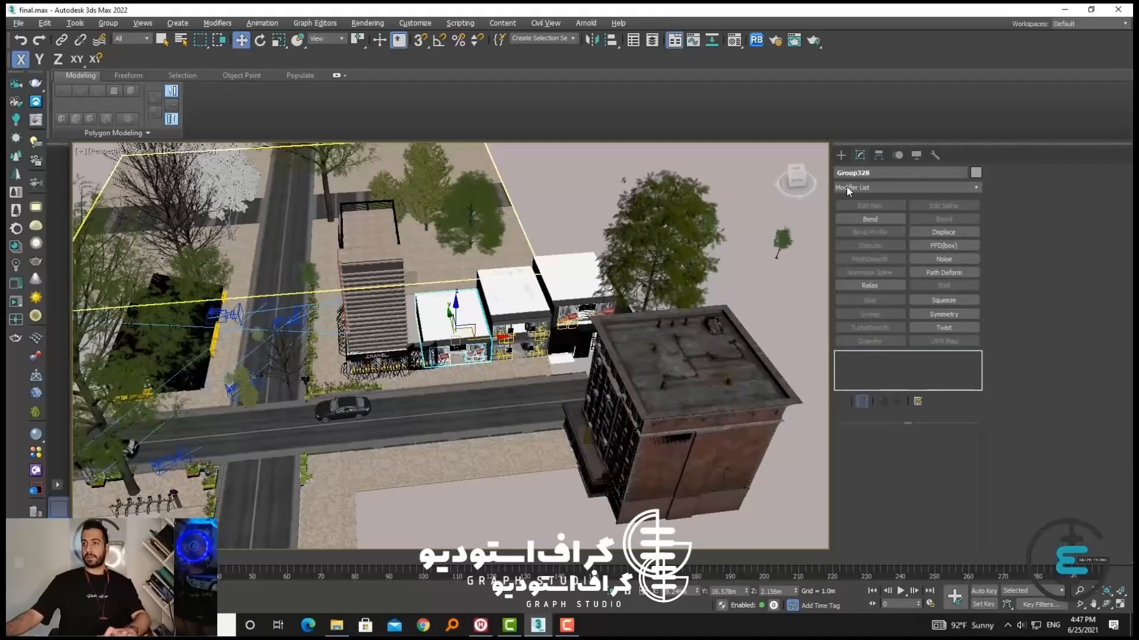
{"action": "key", "text": "alt+q"}
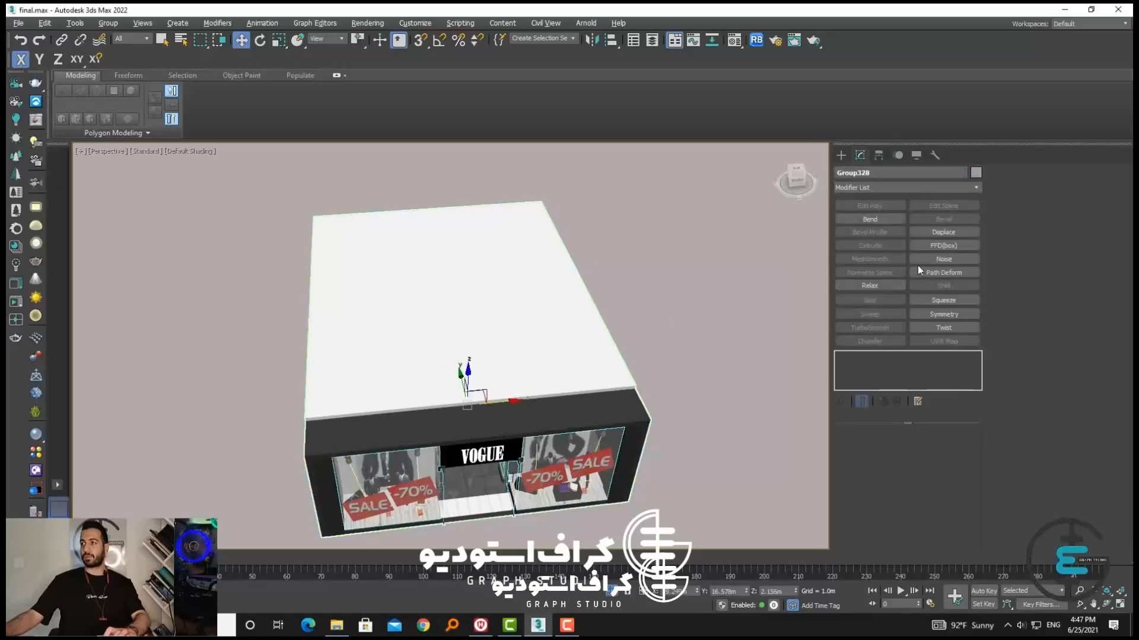
Ungroup the VOGUE shop and its nested group into separate objects
{"action": "middle_click_drag", "start_coordinate": [603, 427], "coordinate": [634, 363], "text": "alt"}
{"action": "left_click", "coordinate": [678, 406]}
{"action": "left_click", "coordinate": [584, 412]}
{"action": "middle_click_drag", "start_coordinate": [562, 414], "coordinate": [558, 368]}
{"action": "mouse_move", "coordinate": [558, 367]}
{"action": "middle_mouse_down", "text": "alt"}
{"action": "mouse_move", "coordinate": [540, 366]}
{"action": "mouse_move", "coordinate": [545, 374]}
{"action": "middle_mouse_up", "text": "alt"}
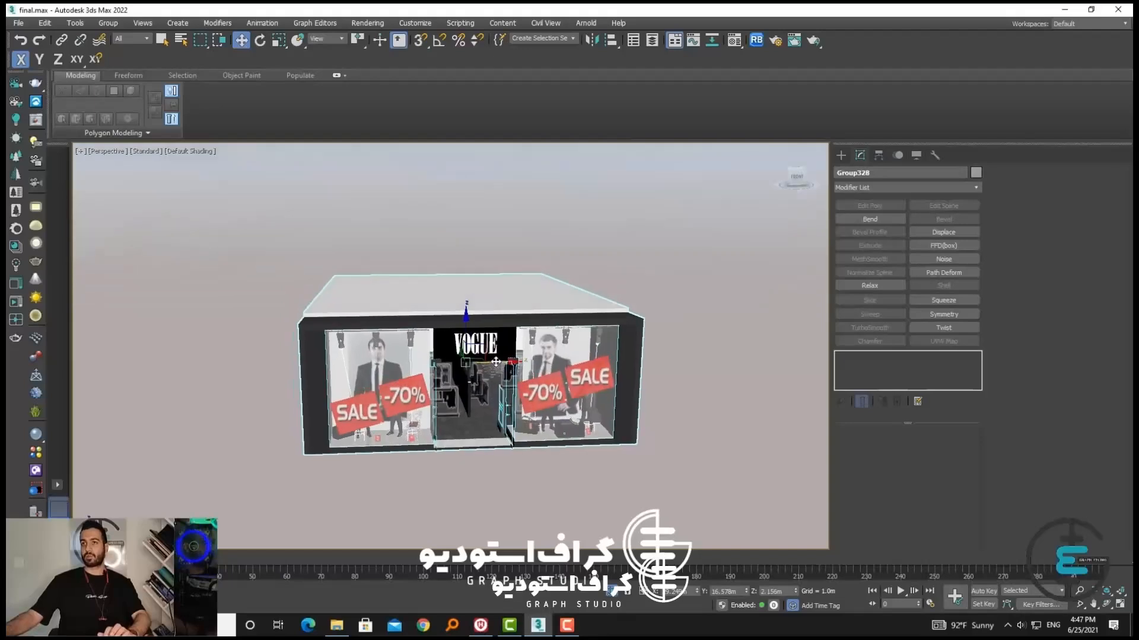
{"action": "middle_click_drag", "start_coordinate": [454, 313], "coordinate": [430, 309]}
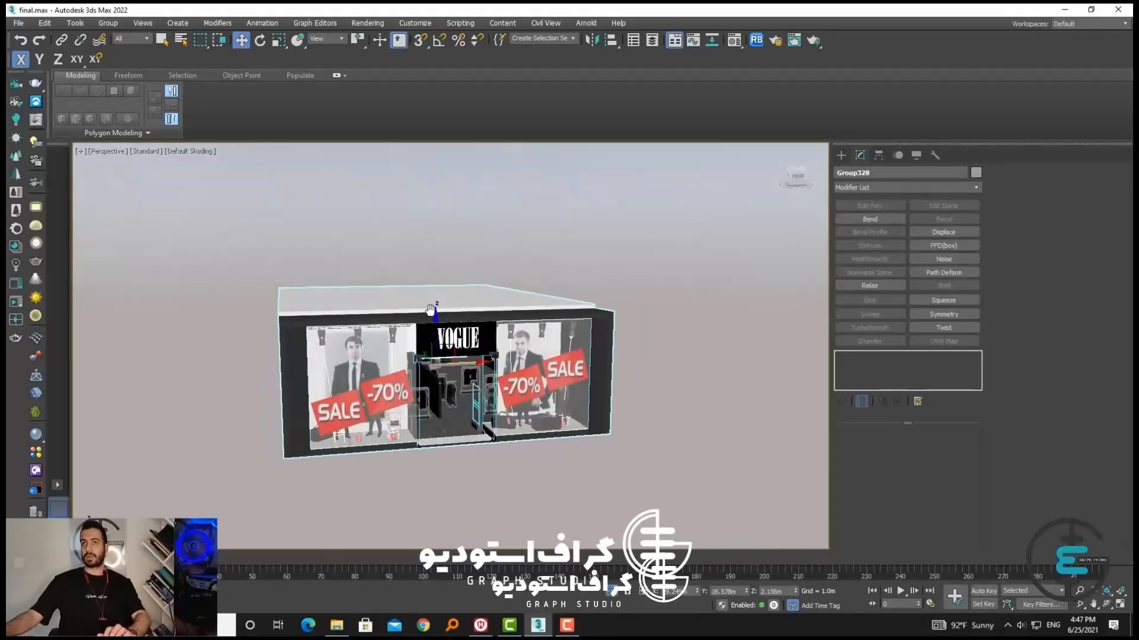
{"action": "left_click", "coordinate": [108, 22]}
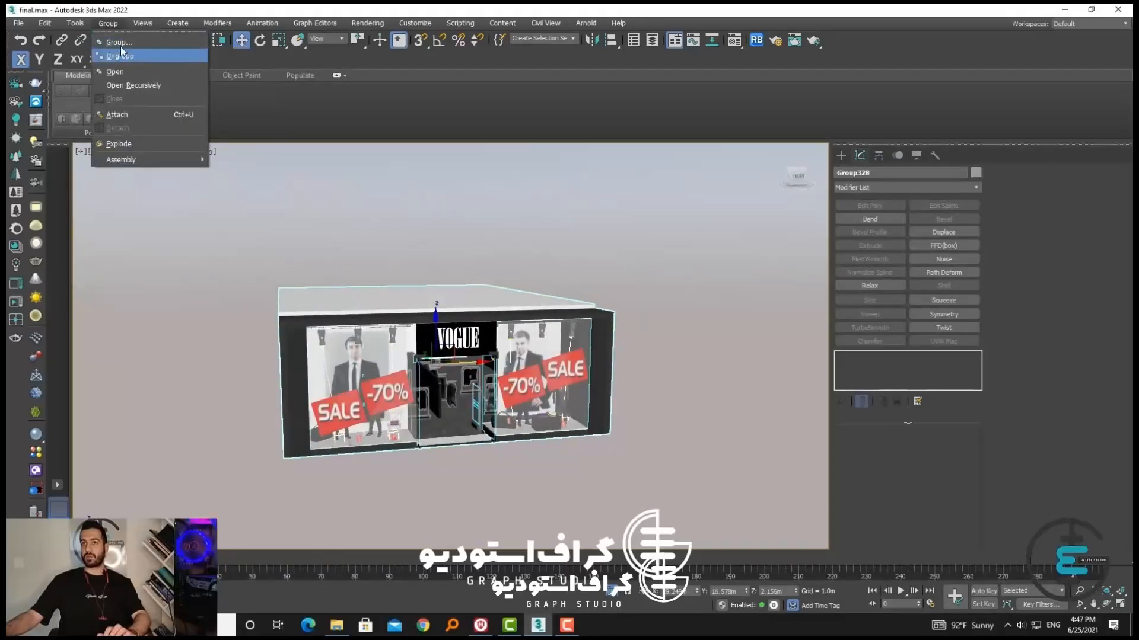
{"action": "left_click", "coordinate": [120, 55]}
{"action": "left_click", "coordinate": [113, 24]}
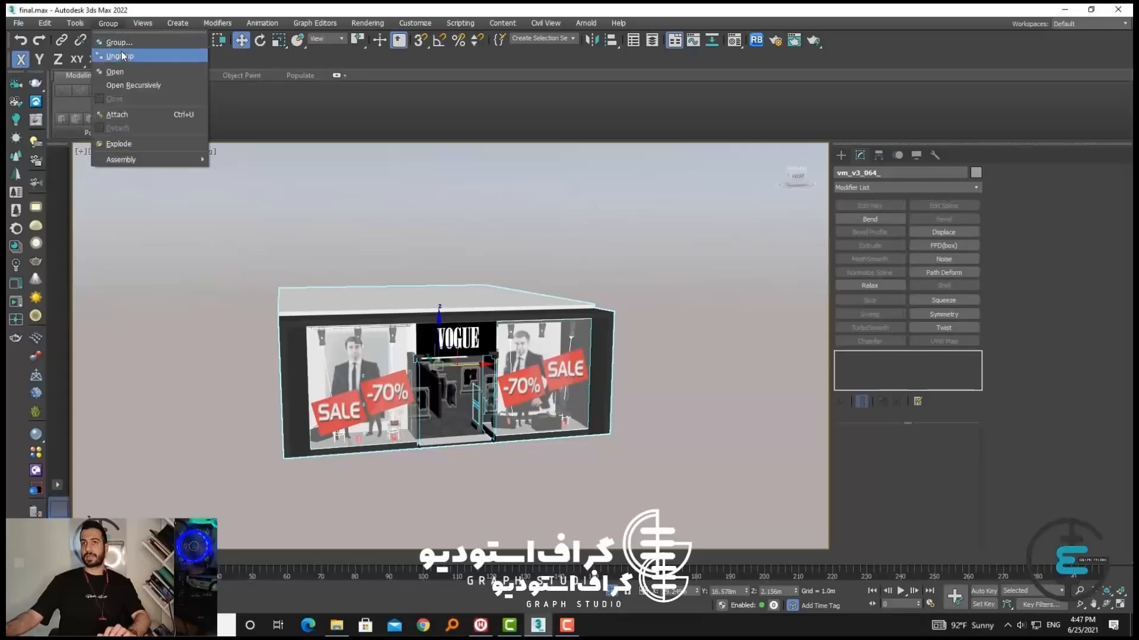
{"action": "left_click", "coordinate": [122, 56]}
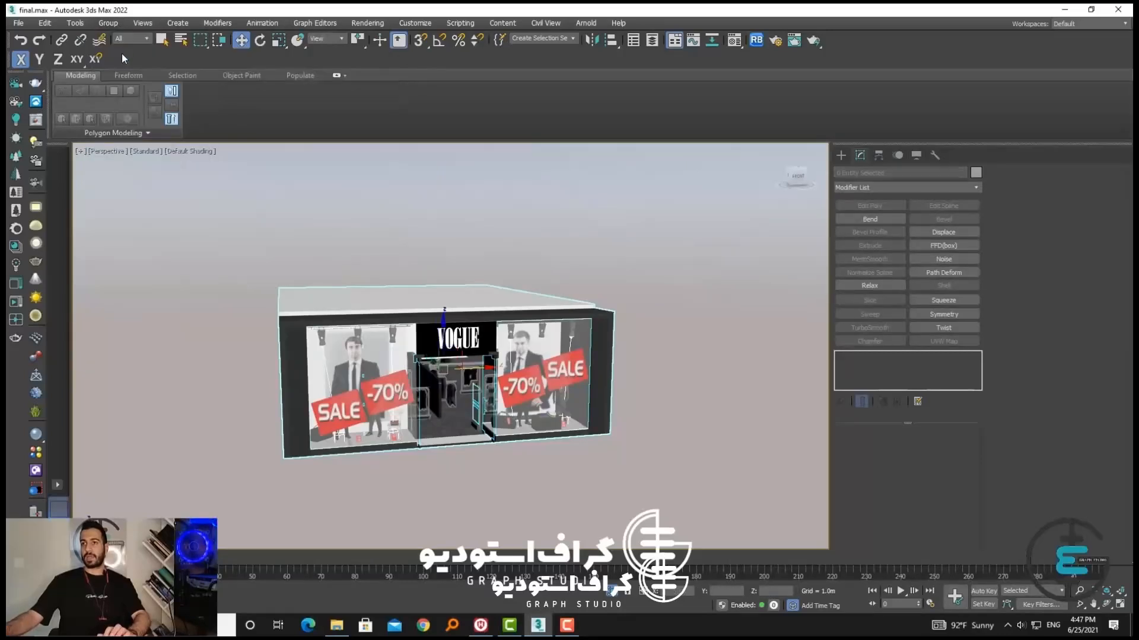
Select the storefront glass on its own to check that the ungrouped shop's parts are separate
{"action": "left_click", "coordinate": [108, 22]}
{"action": "left_click", "coordinate": [343, 242]}
{"action": "left_click", "coordinate": [400, 376]}
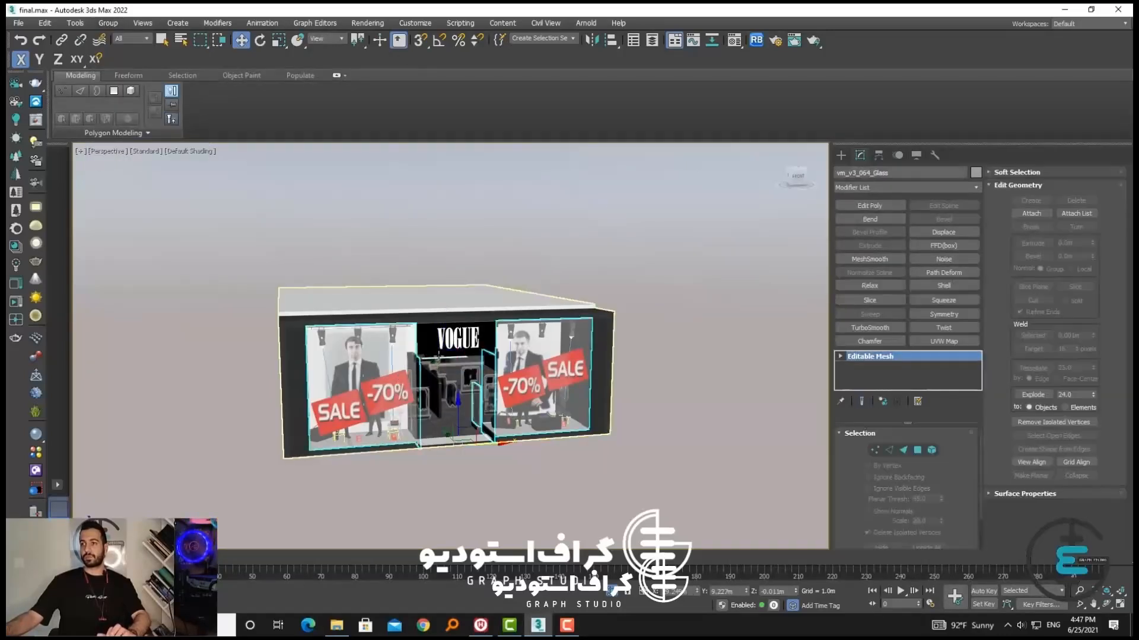
{"action": "left_click_drag", "start_coordinate": [442, 375], "coordinate": [872, 374]}
{"action": "key", "text": "ctrl+z"}
Select all of the VOGUE shop's objects and group them under the suggested group name
{"action": "left_click_drag", "start_coordinate": [675, 496], "coordinate": [16, 147]}
{"action": "left_click", "coordinate": [108, 23]}
{"action": "left_click", "coordinate": [149, 42]}
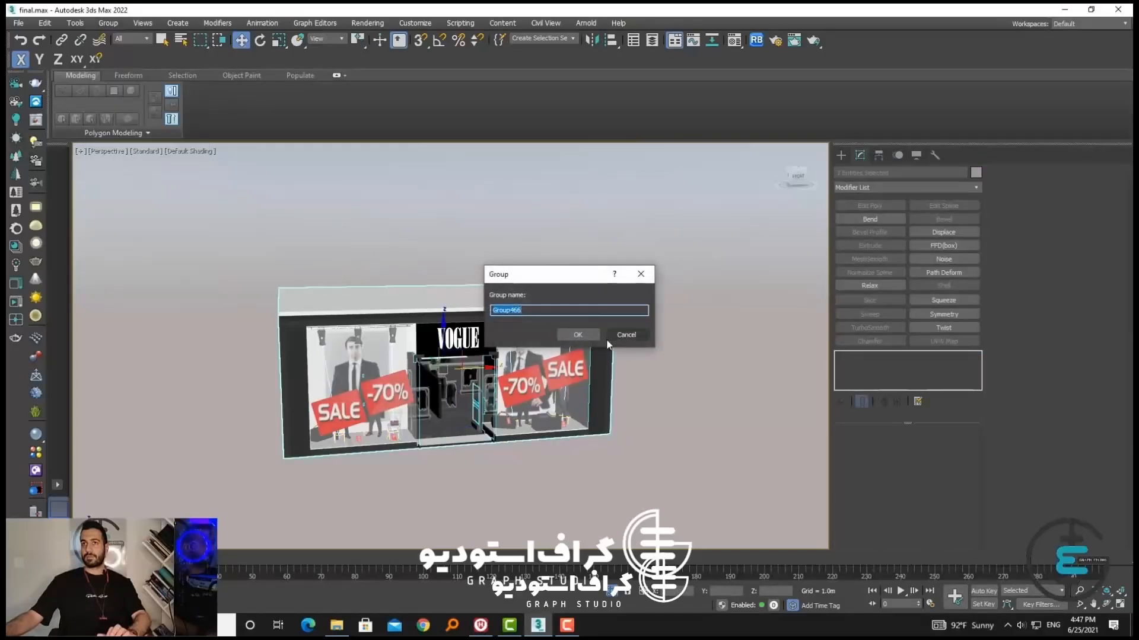
{"action": "key", "text": "Return"}
{"action": "left_click", "coordinate": [108, 23]}
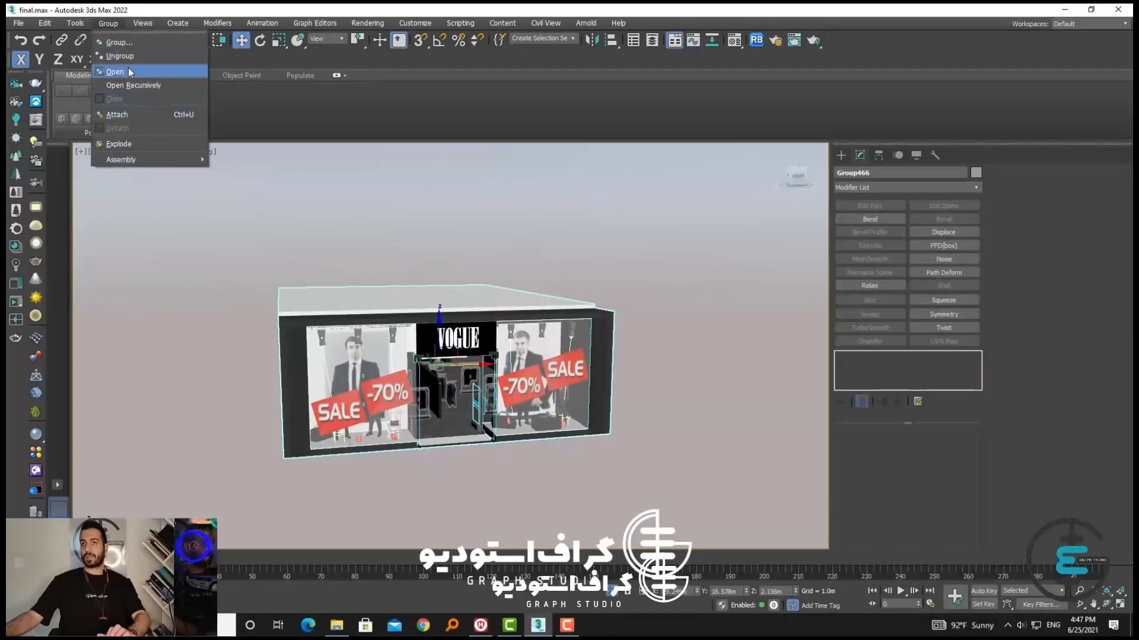
{"action": "mouse_move", "coordinate": [161, 160]}
{"action": "left_click", "coordinate": [178, 268]}
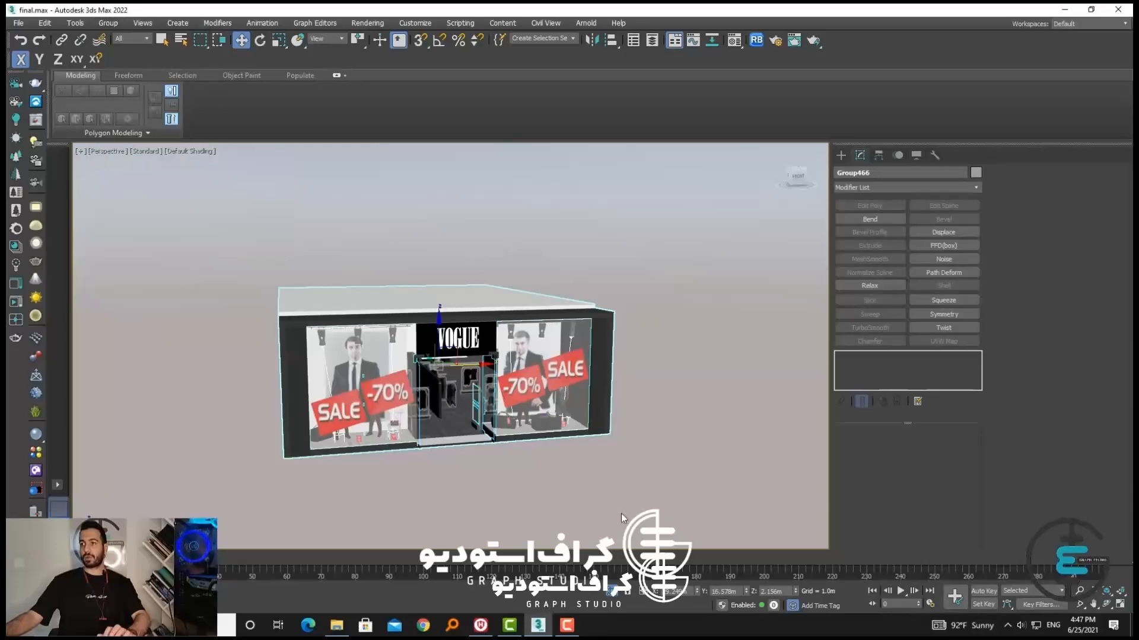
Leave isolation, select the grouped brick building and isolate it
{"action": "left_click", "coordinate": [613, 590]}
{"action": "left_click", "coordinate": [670, 454]}
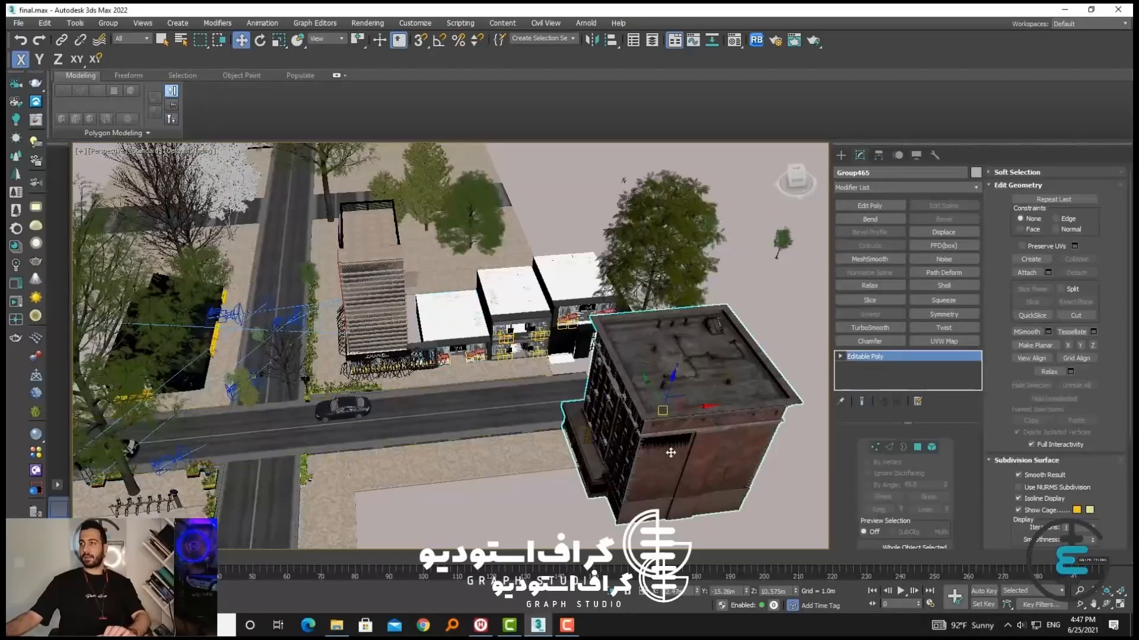
{"action": "key", "text": "alt+q"}
{"action": "middle_click_drag", "start_coordinate": [671, 459], "coordinate": [509, 334], "text": "alt"}
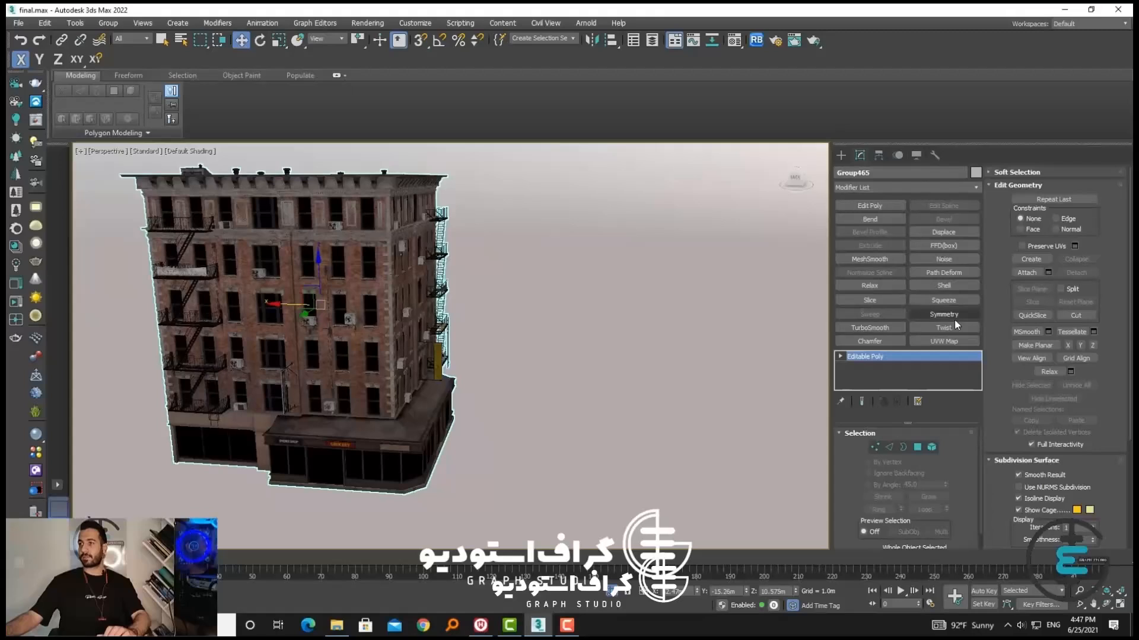
Add a Slice modifier to the brick building and activate its Slice Plane sub-object
{"action": "left_click", "coordinate": [880, 301]}
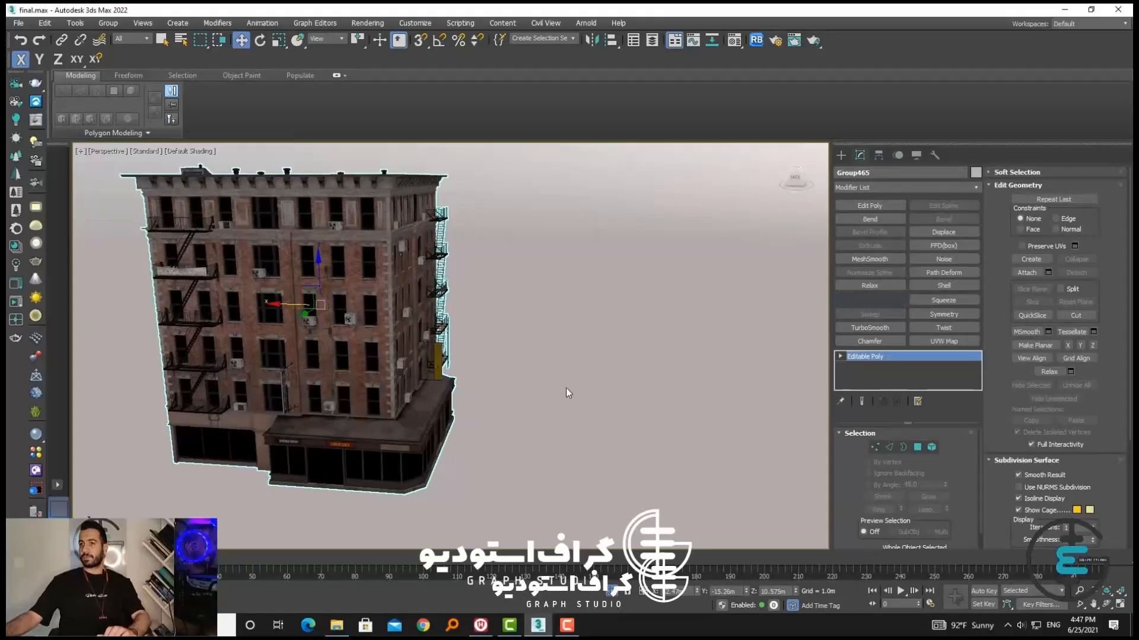
{"action": "middle_click_drag", "start_coordinate": [516, 394], "coordinate": [569, 388], "text": "alt"}
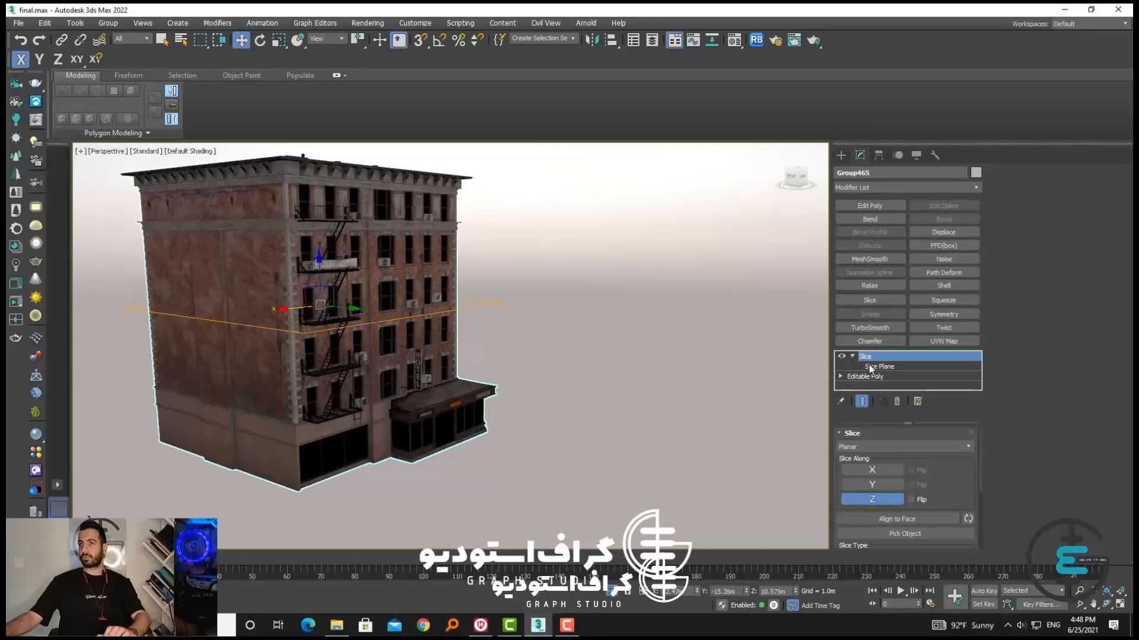
{"action": "left_click", "coordinate": [869, 365]}
Try rotating the slice plane about the X axis with 45-degree angle snap, and undo the rotation
{"action": "left_click", "coordinate": [259, 40]}
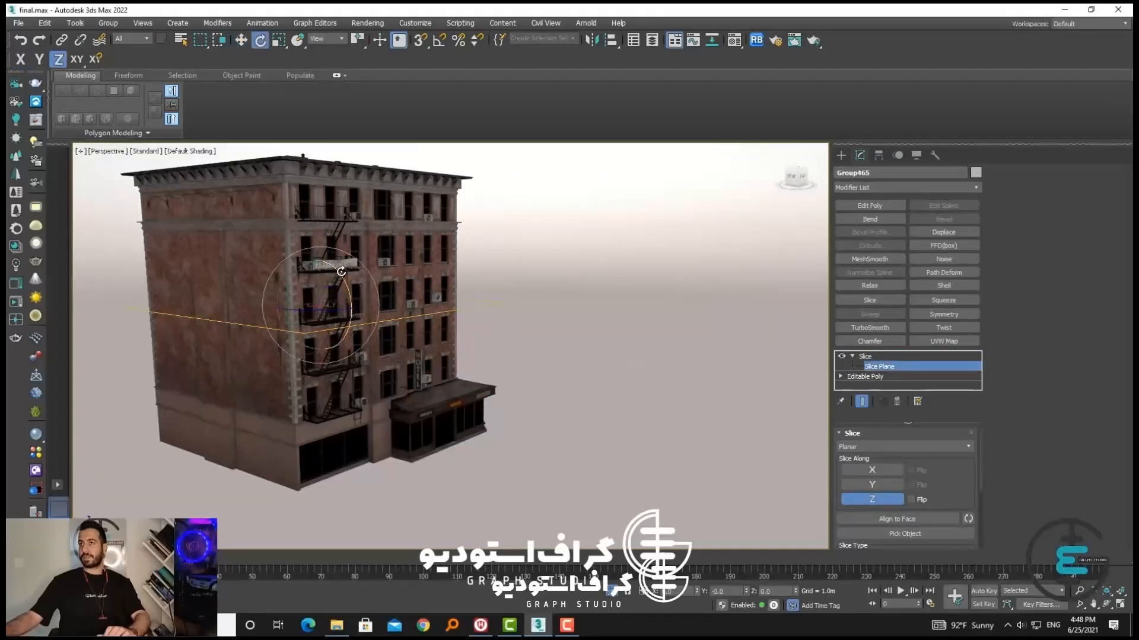
{"action": "right_click", "coordinate": [440, 41]}
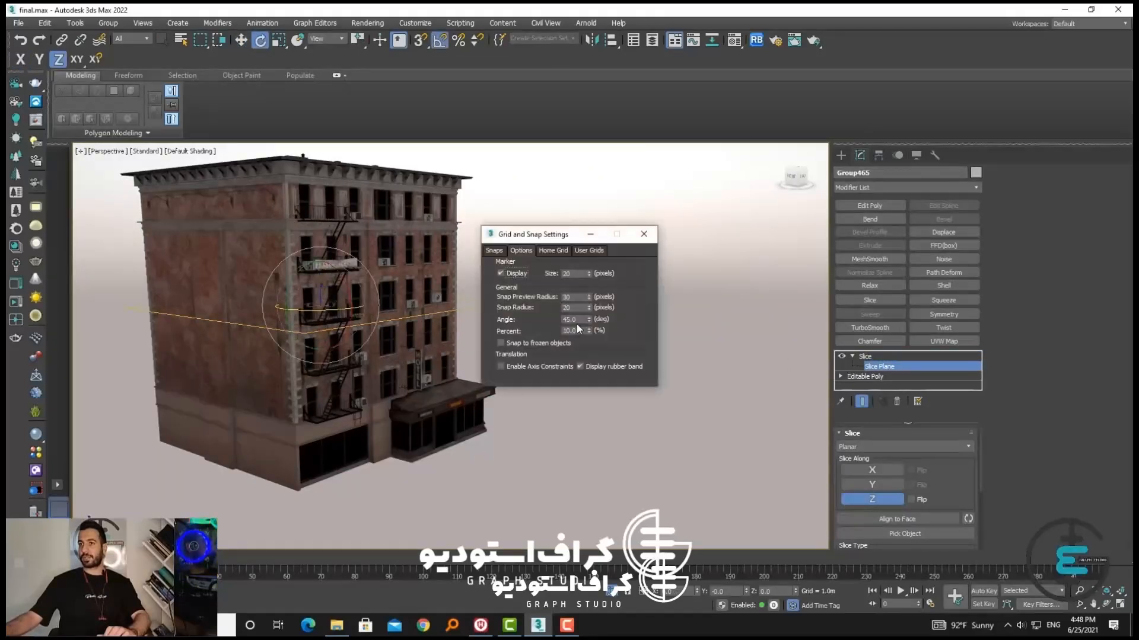
{"action": "left_click", "coordinate": [644, 234]}
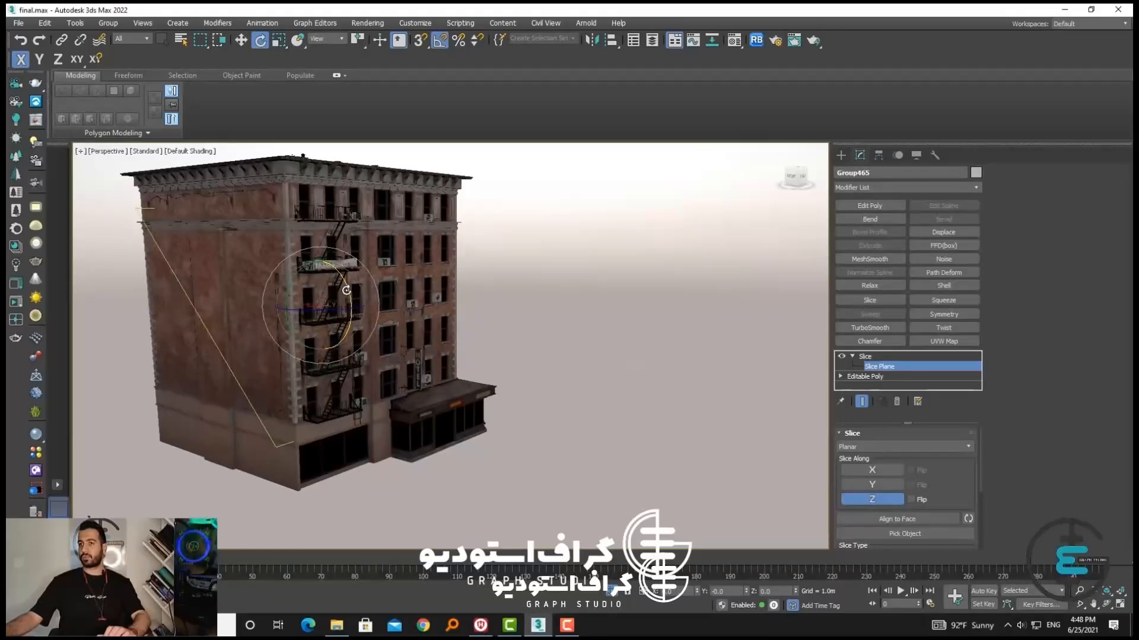
{"action": "key", "text": "ctrl+z"}
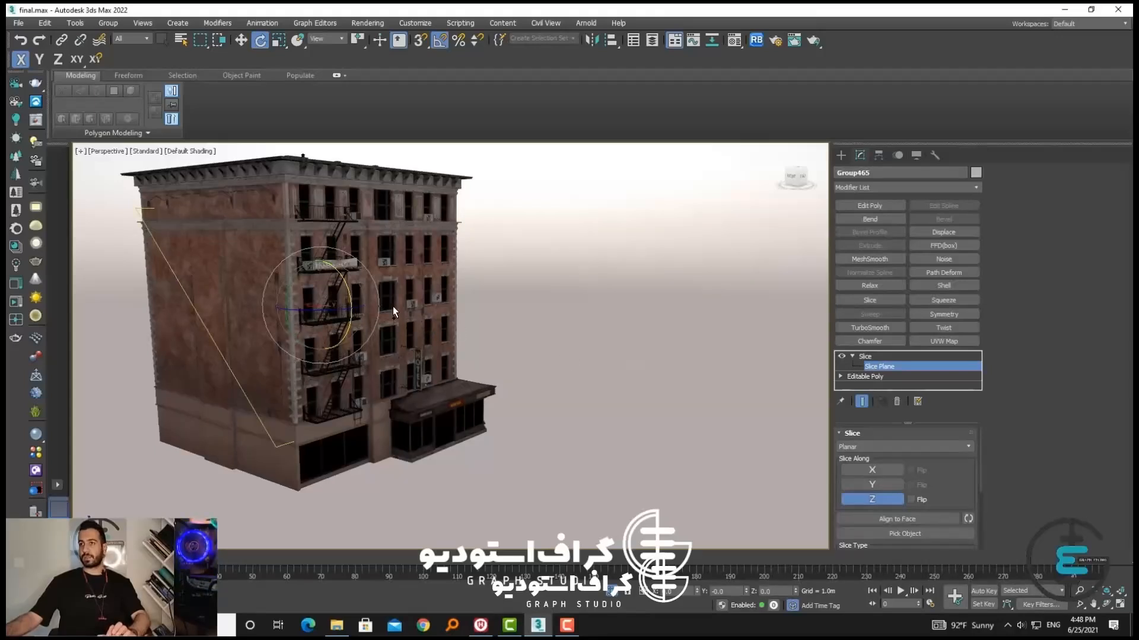
{"action": "key", "text": "ctrl+z"}
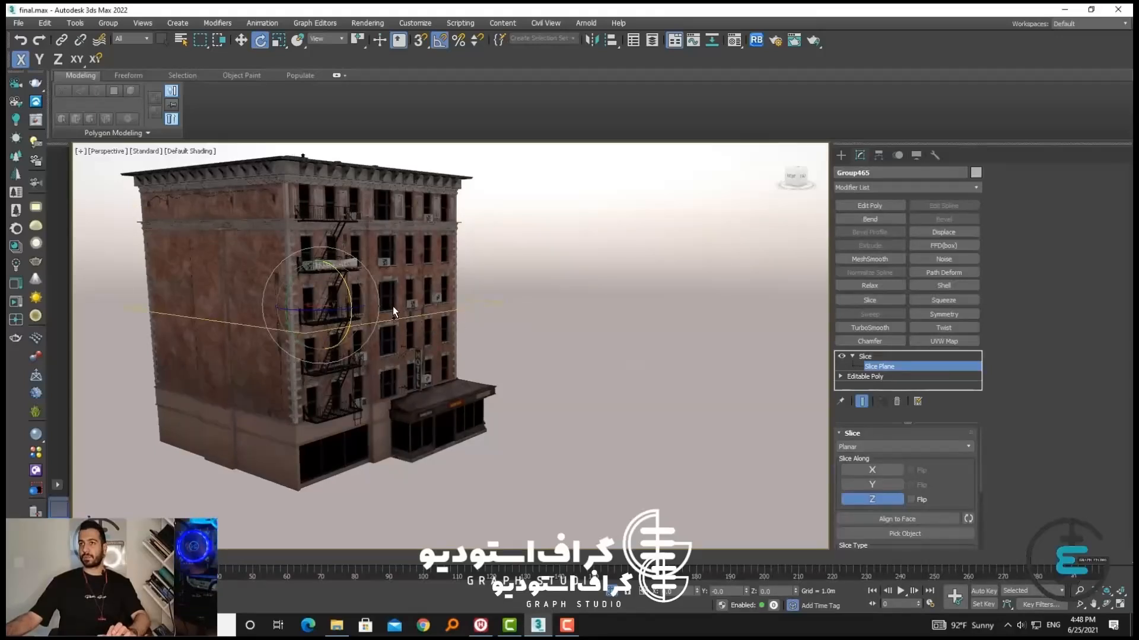
Set the slice plane's absolute world rotation to 90 degrees on the X axis
{"action": "right_click", "coordinate": [267, 44]}
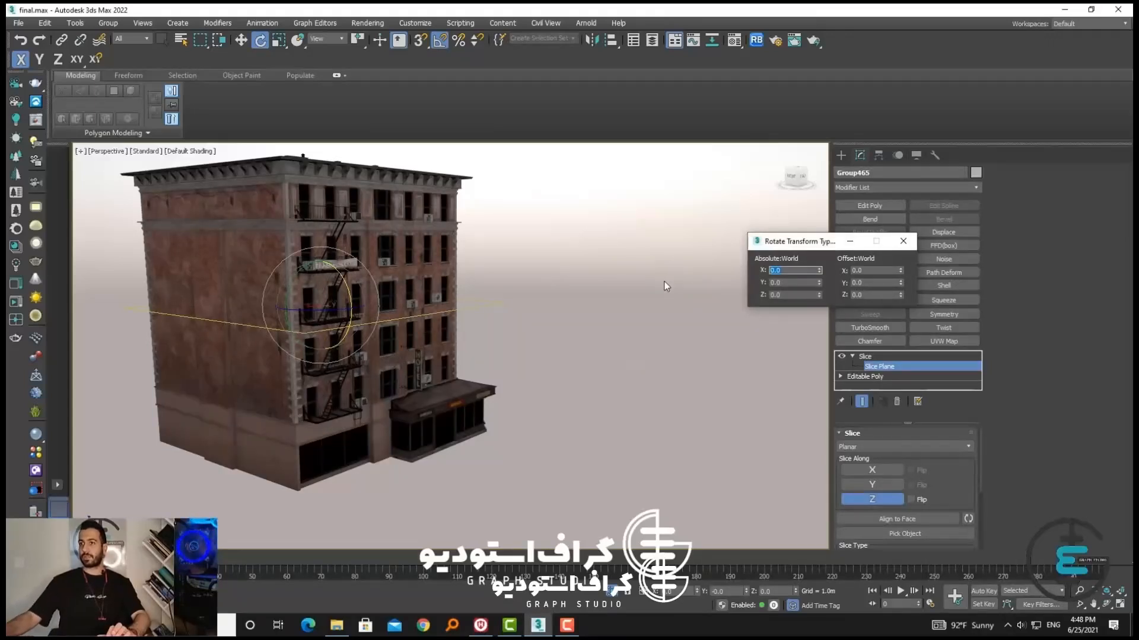
{"action": "type", "text": "90"}
{"action": "key", "text": "Return"}
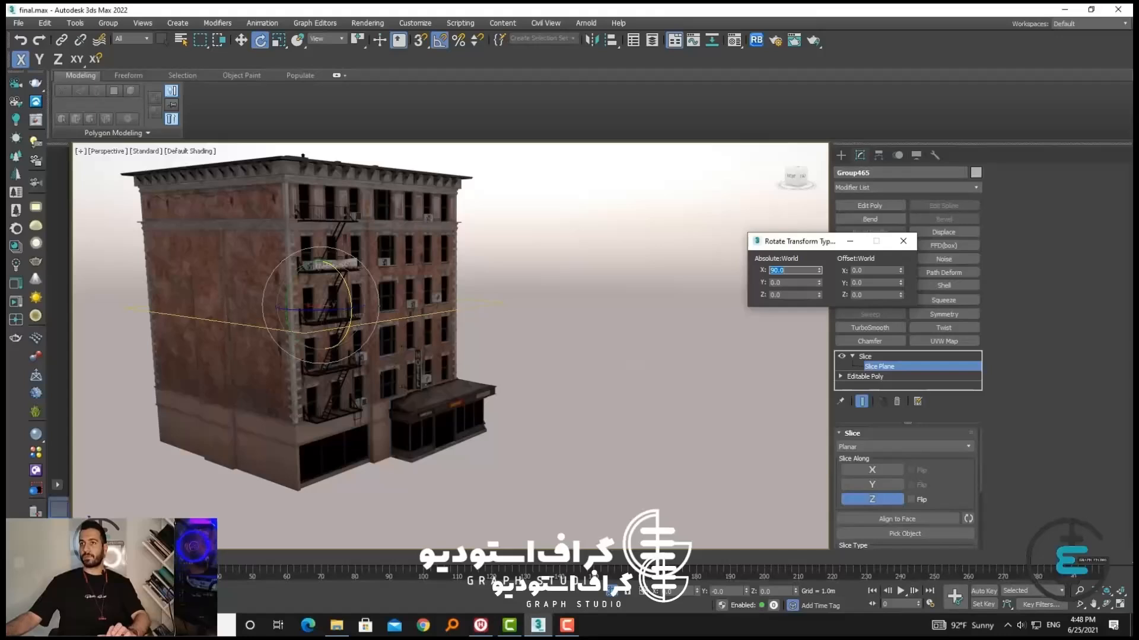
{"action": "type", "text": "0"}
{"action": "key", "text": "Return"}
{"action": "left_click", "coordinate": [901, 241]}
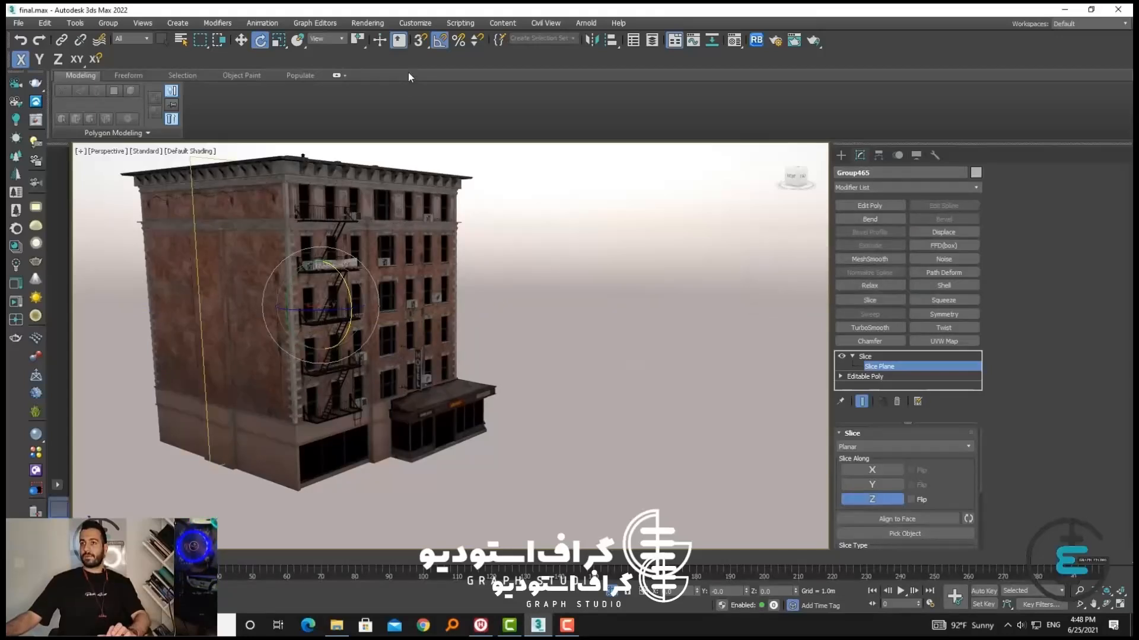
Move the upright slice plane along the Y axis to about -11.22 m, using wireframe display to place it inside the building
{"action": "left_click", "coordinate": [240, 40]}
{"action": "middle_click_drag", "start_coordinate": [451, 382], "coordinate": [406, 387], "text": "alt"}
{"action": "key", "text": "F3"}
{"action": "scroll", "coordinate": [370, 323], "scroll_direction": "up", "scroll_amount": 5}
{"action": "middle_click_drag", "start_coordinate": [450, 363], "coordinate": [459, 367], "text": "alt"}
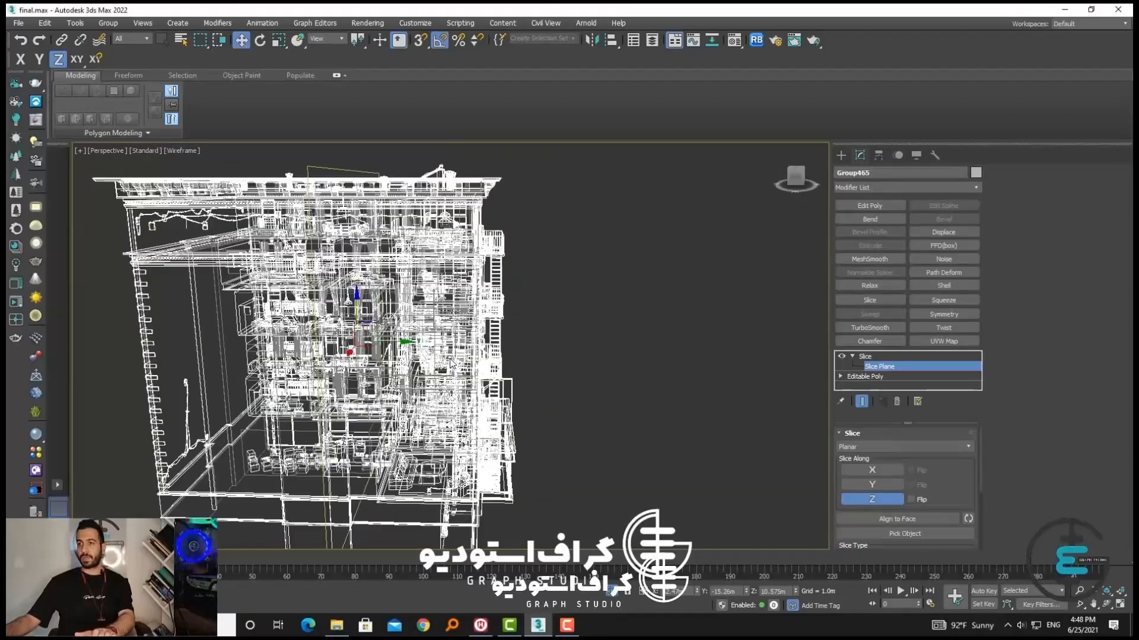
{"action": "key", "text": "F3"}
{"action": "key", "text": "F3"}
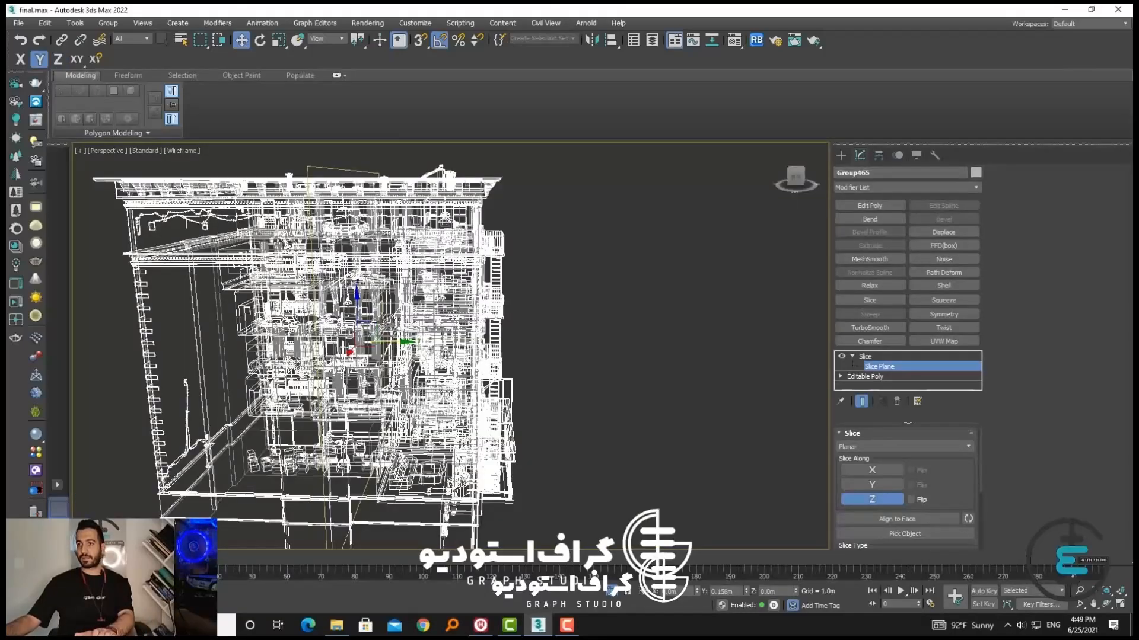
{"action": "left_click_drag", "start_coordinate": [392, 342], "coordinate": [418, 350]}
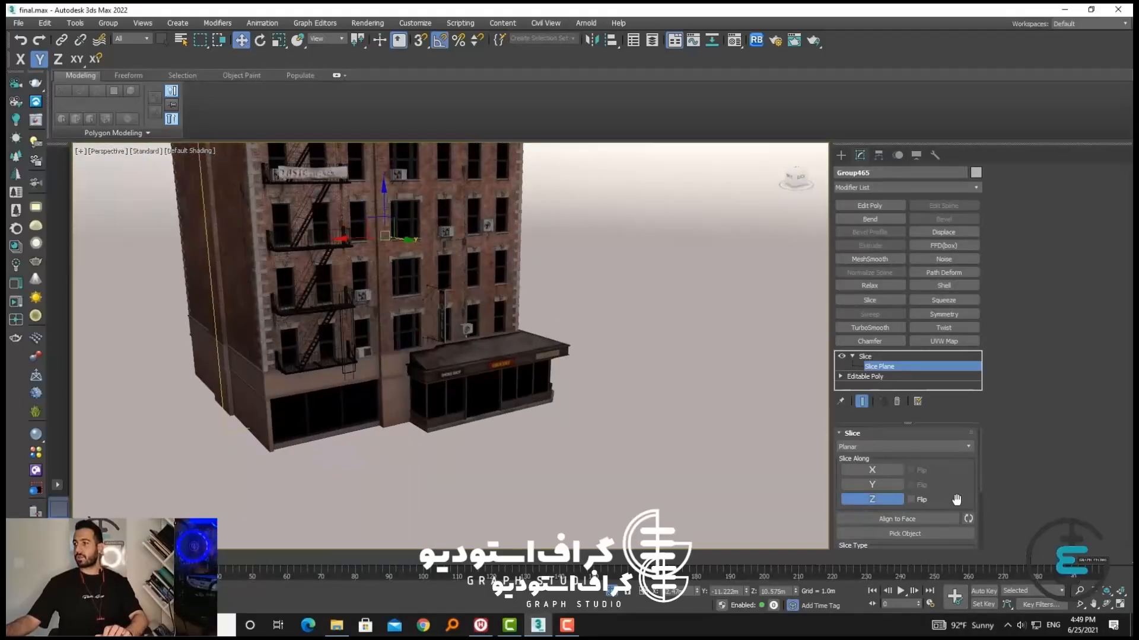
Try the Split Mesh and Remove Positive slice types on the building, and turn on the edged faces display
{"action": "left_click_drag", "start_coordinate": [938, 493], "coordinate": [954, 390]}
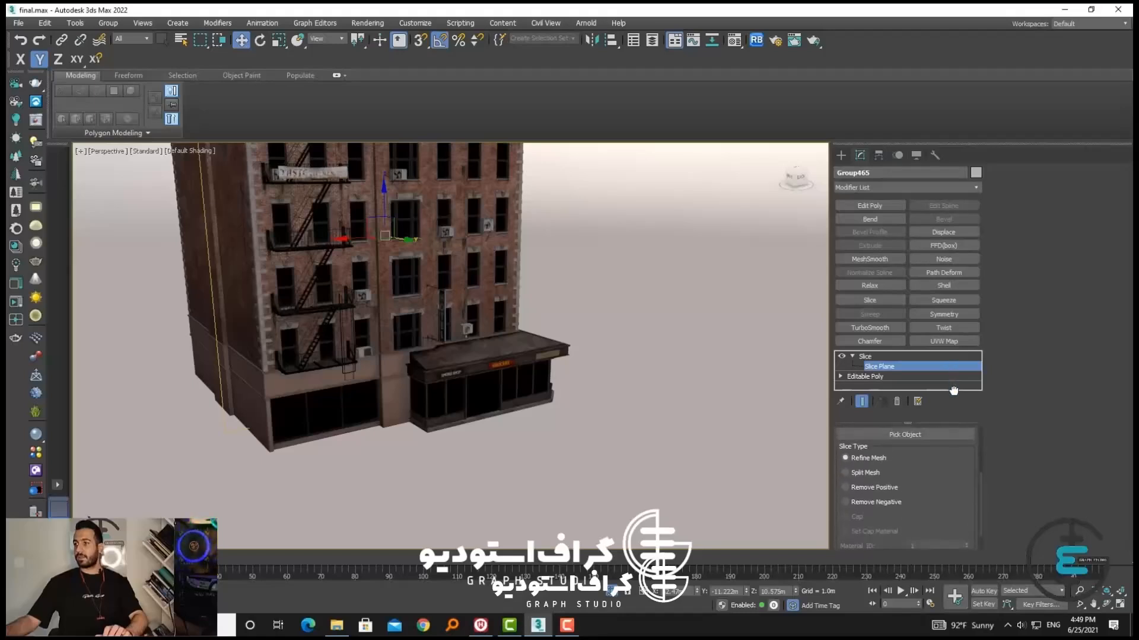
{"action": "left_click", "coordinate": [870, 472]}
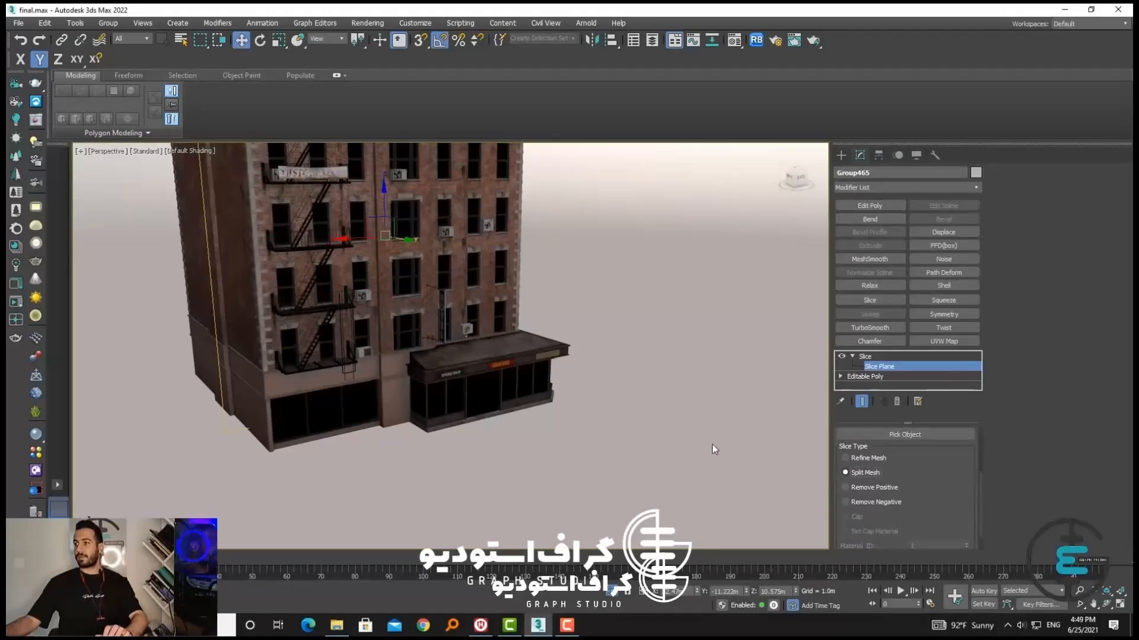
{"action": "middle_click_drag", "start_coordinate": [587, 450], "coordinate": [442, 412]}
{"action": "key", "text": "F4"}
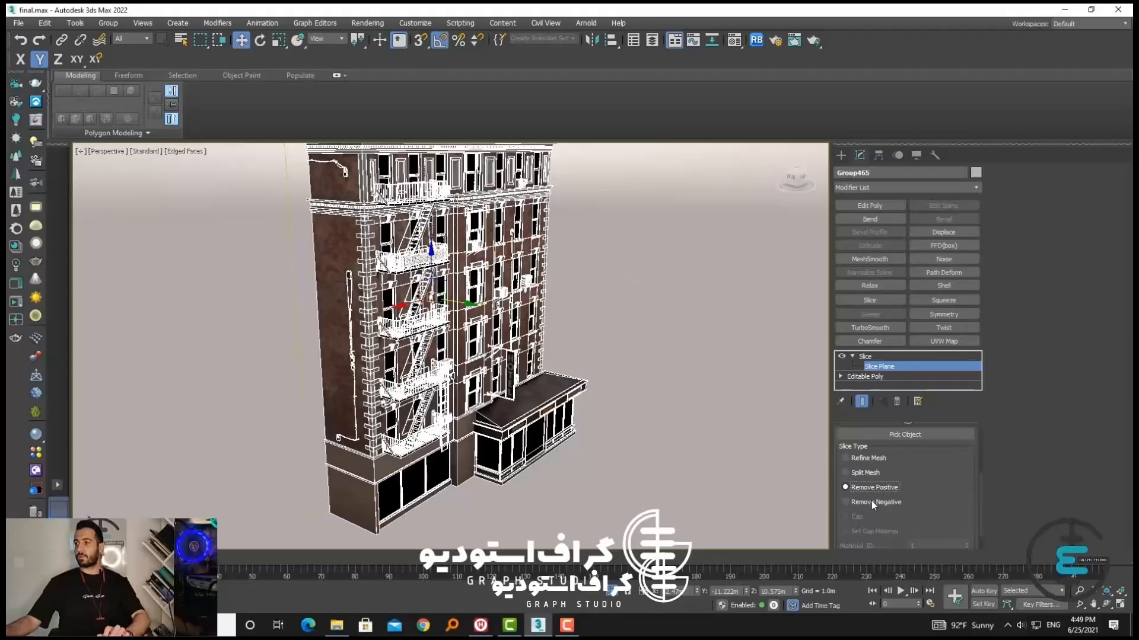
Set the building's slice type to Remove Negative and inspect the exposed interior rooms up close
{"action": "left_click", "coordinate": [876, 502]}
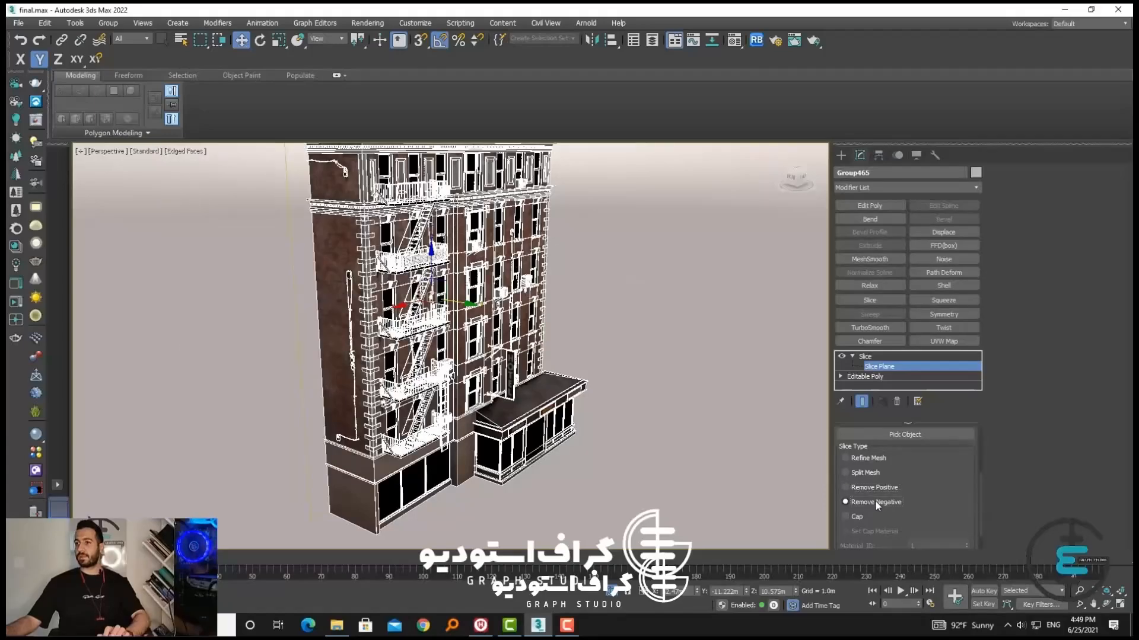
{"action": "middle_click_drag", "start_coordinate": [646, 478], "coordinate": [621, 463], "text": "alt"}
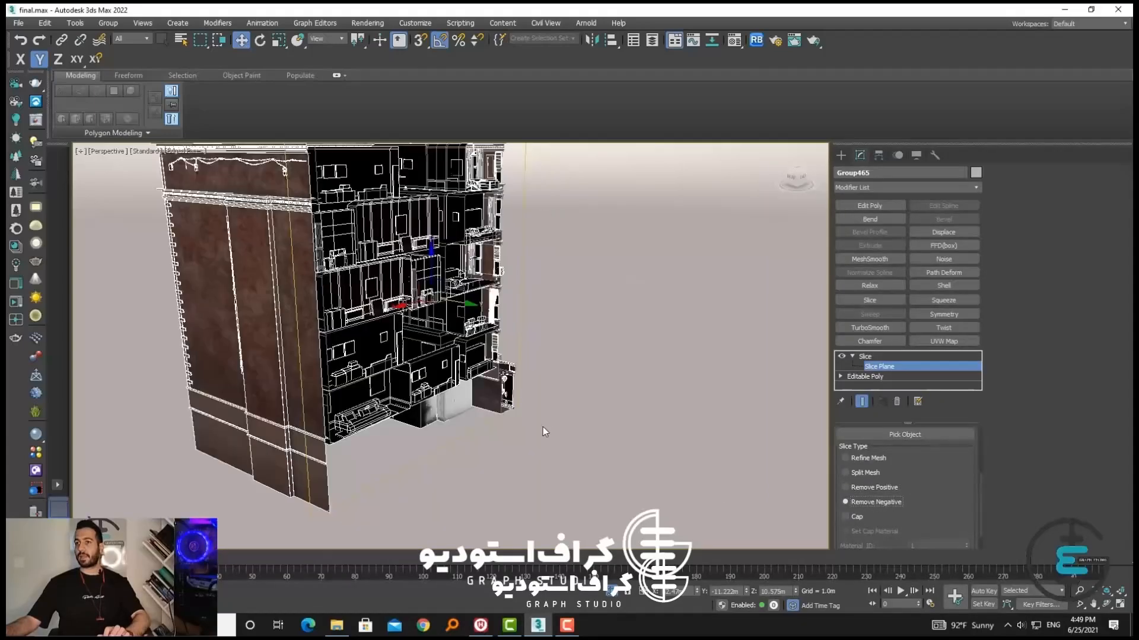
{"action": "middle_click_drag", "start_coordinate": [544, 431], "coordinate": [400, 340], "text": "alt"}
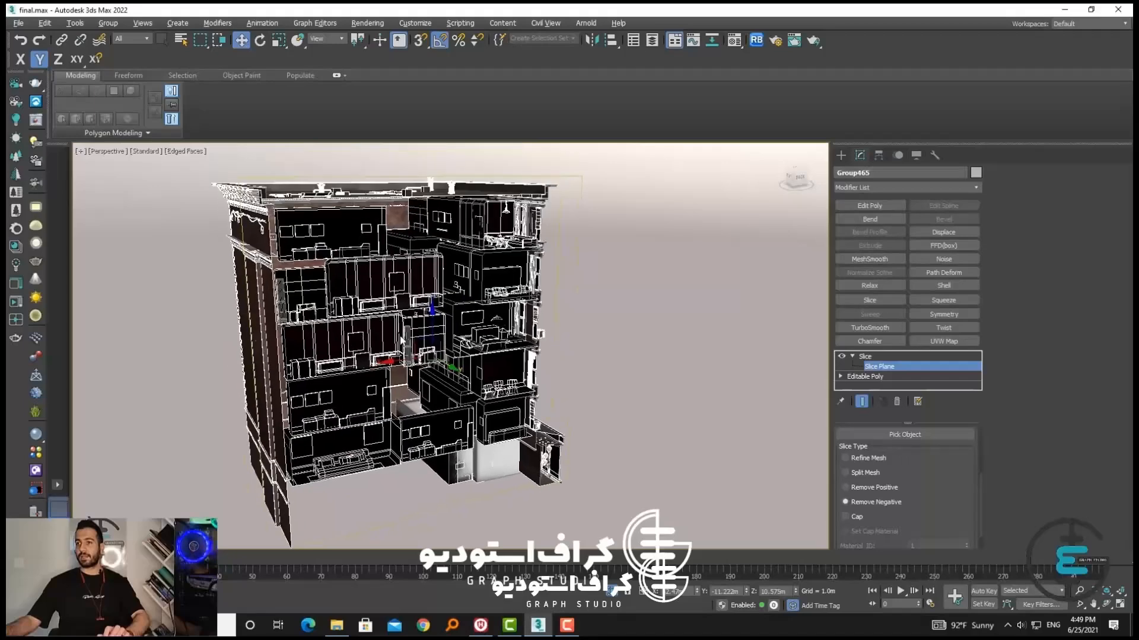
{"action": "scroll", "coordinate": [401, 339], "scroll_direction": "up", "scroll_amount": 8}
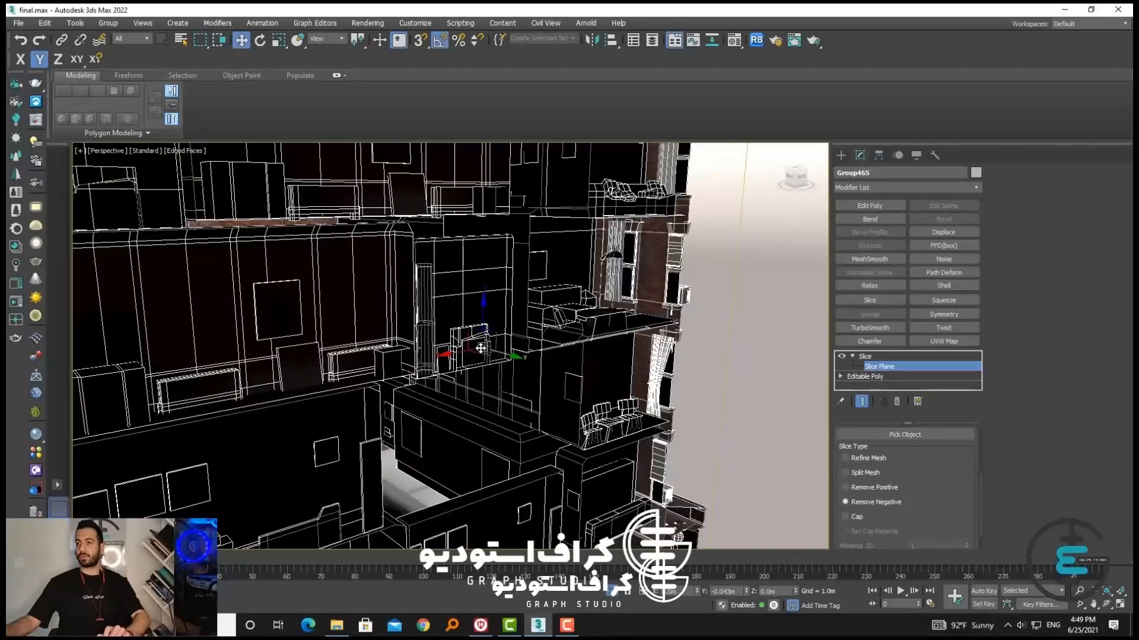
Try shifting the slice plane along the Y axis through the interior rooms, and return it to its former place
{"action": "left_click_drag", "start_coordinate": [480, 348], "coordinate": [496, 353]}
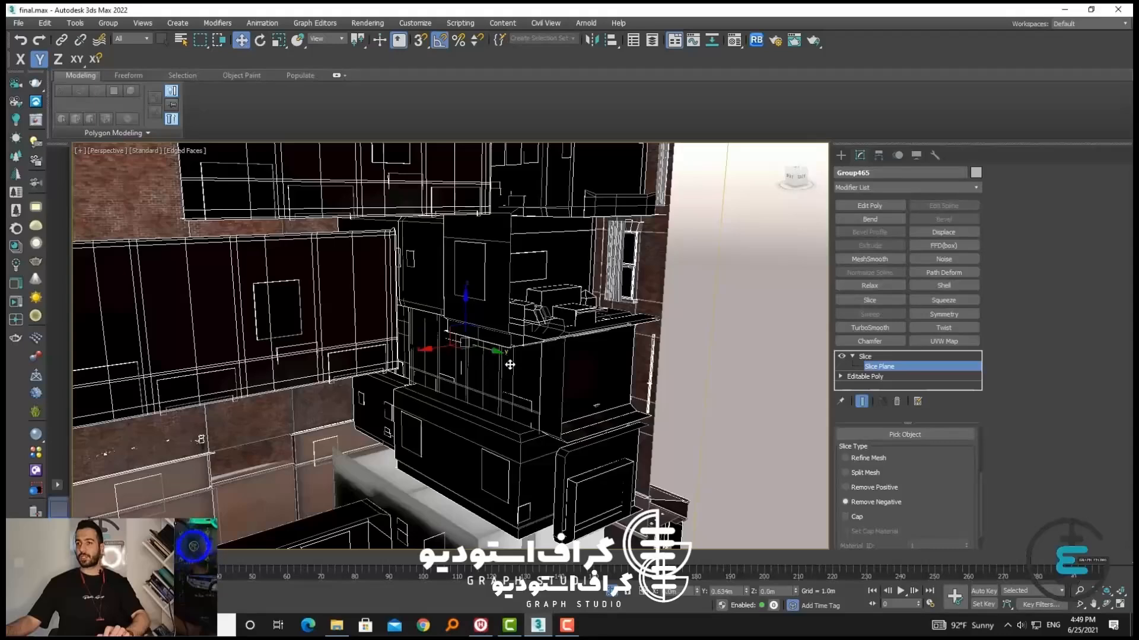
{"action": "left_click_drag", "start_coordinate": [510, 365], "coordinate": [510, 365]}
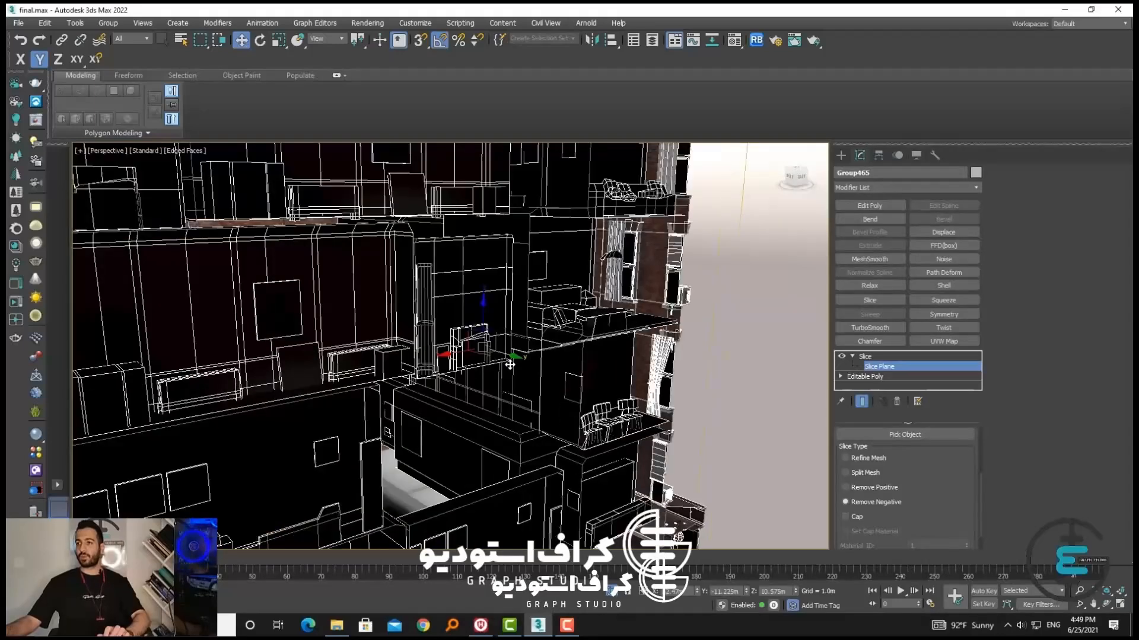
{"action": "scroll", "coordinate": [521, 360], "scroll_direction": "down", "scroll_amount": 6}
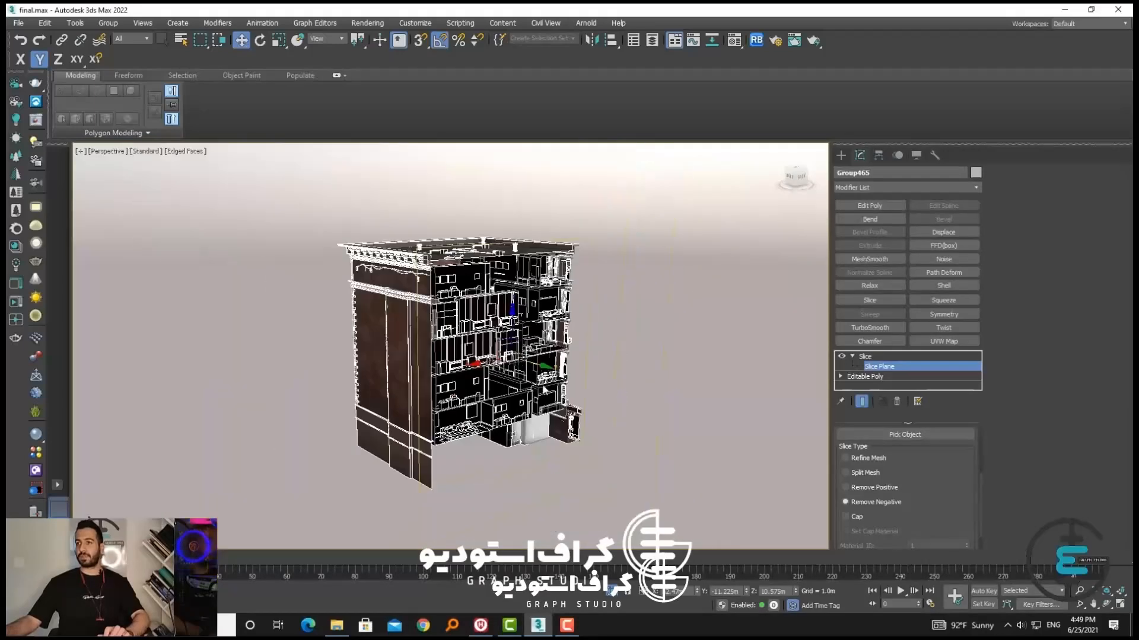
Check the cut building from several sides and move the slice plane along the Y axis to about -11.56 m
{"action": "middle_click_drag", "start_coordinate": [521, 361], "coordinate": [527, 422], "text": "alt"}
{"action": "scroll", "coordinate": [454, 339], "scroll_direction": "up", "scroll_amount": 4}
{"action": "scroll", "coordinate": [452, 338], "scroll_direction": "down", "scroll_amount": 5}
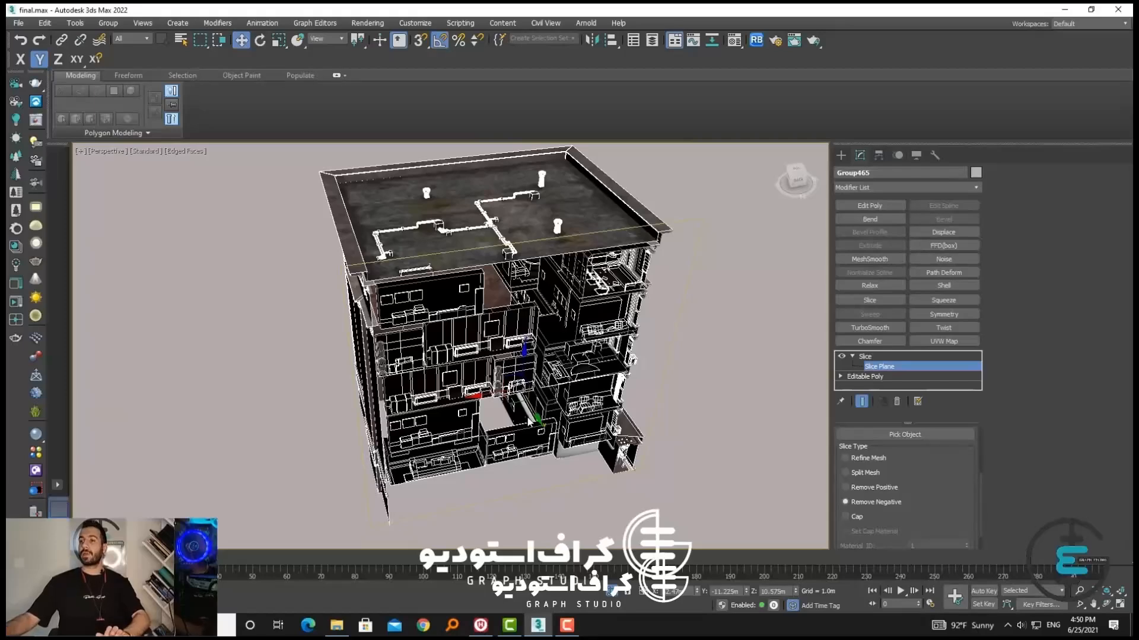
{"action": "middle_click_drag", "start_coordinate": [521, 400], "coordinate": [560, 388], "text": "alt"}
{"action": "scroll", "coordinate": [551, 376], "scroll_direction": "up", "scroll_amount": 5}
{"action": "scroll", "coordinate": [552, 376], "scroll_direction": "down", "scroll_amount": 5}
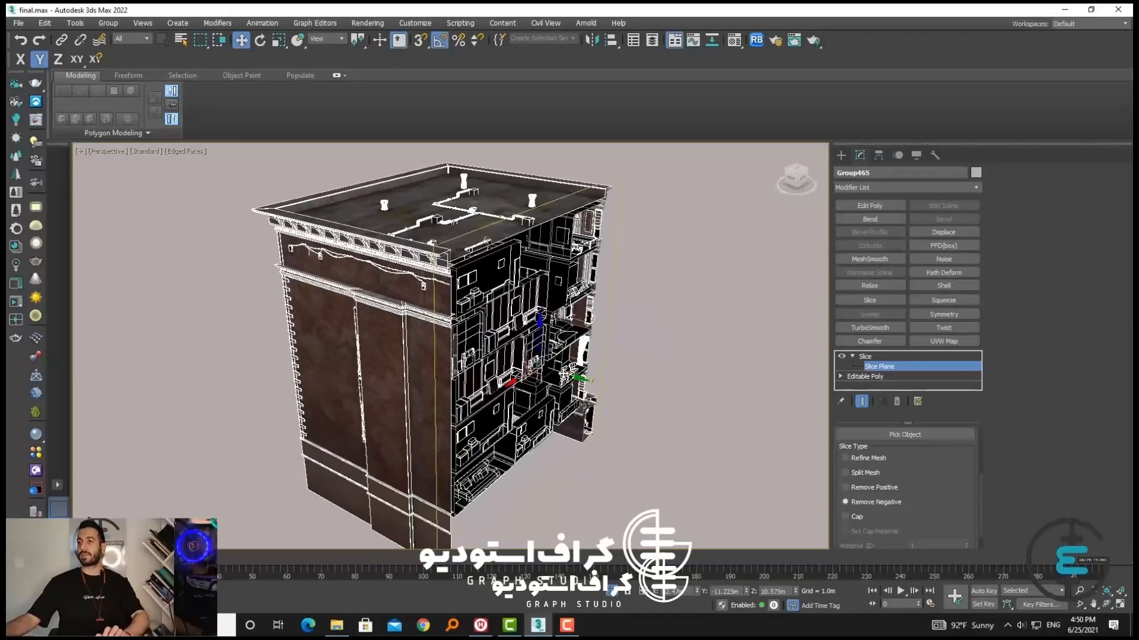
{"action": "left_click_drag", "start_coordinate": [552, 373], "coordinate": [564, 372]}
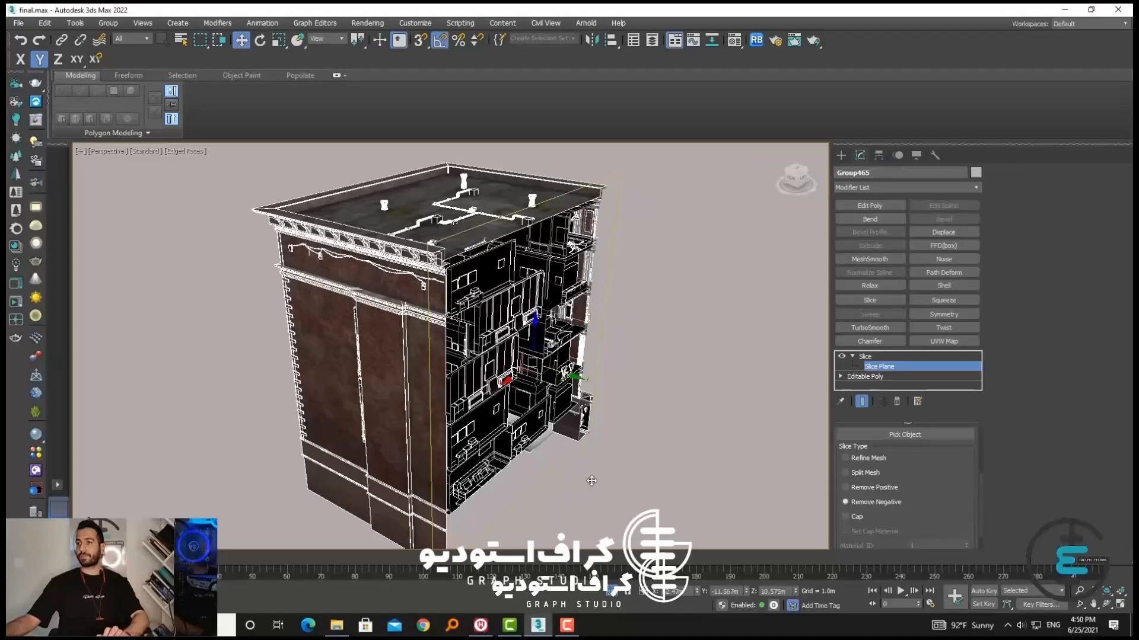
Try rotating the slice plane 180 degrees about the Z axis, and undo the rotation
{"action": "middle_click_drag", "start_coordinate": [591, 481], "coordinate": [408, 437], "text": "alt"}
{"action": "left_click", "coordinate": [259, 40]}
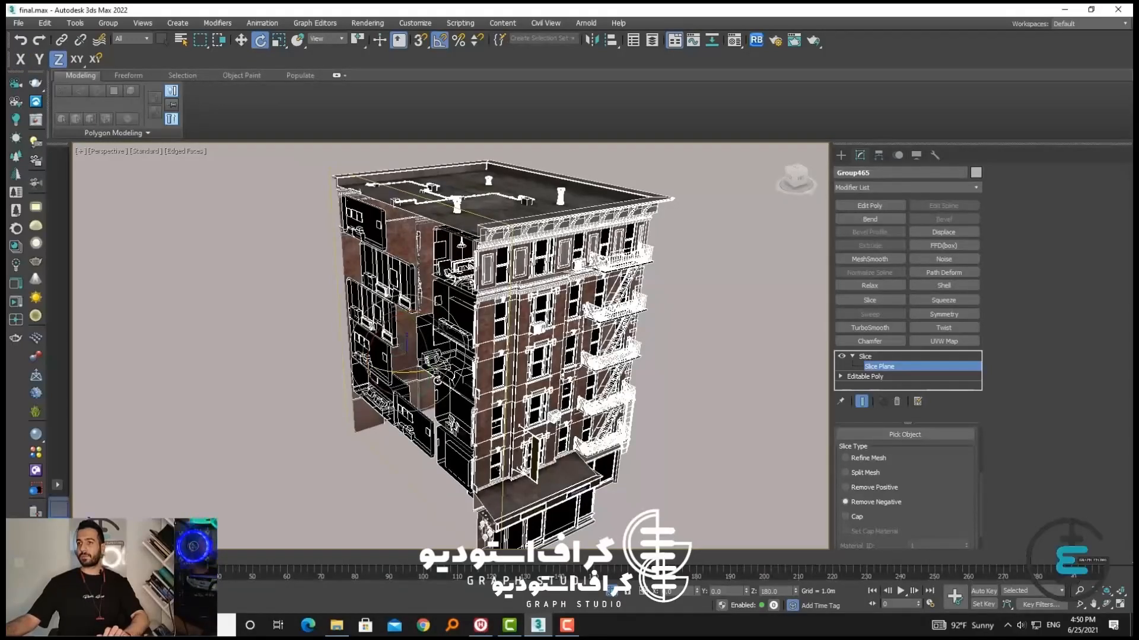
{"action": "key", "text": "ctrl+z"}
Examine the cut rooms and the brick facade's windows and air conditioning units up close
{"action": "middle_click_drag", "start_coordinate": [571, 399], "coordinate": [837, 383], "text": "alt"}
{"action": "scroll", "coordinate": [522, 350], "scroll_direction": "up", "scroll_amount": 5}
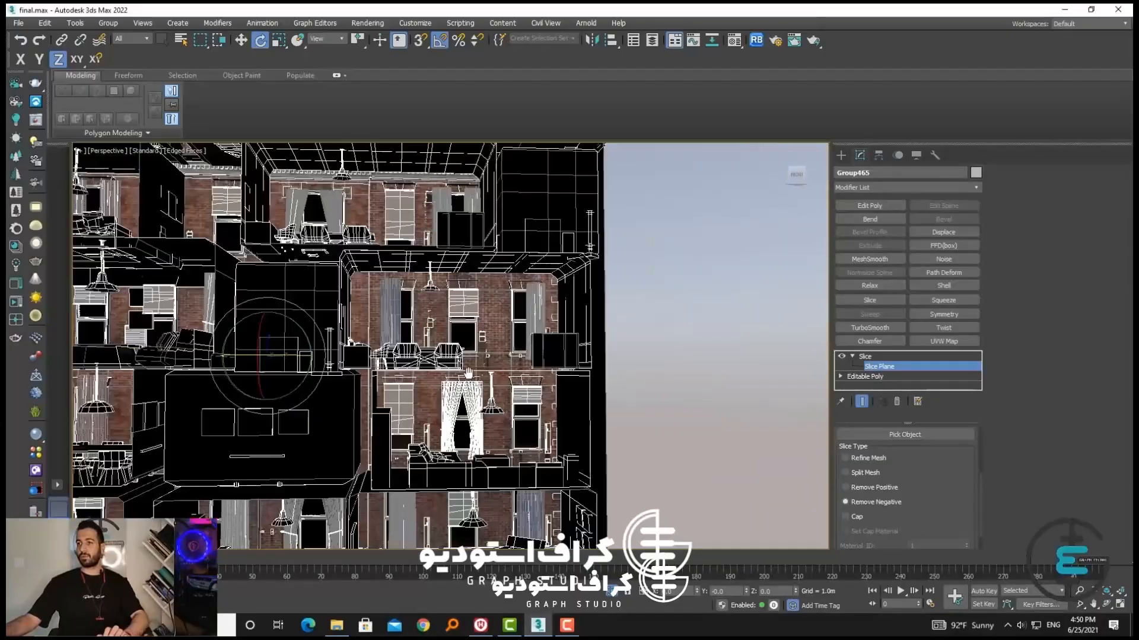
{"action": "middle_click_drag", "start_coordinate": [466, 375], "coordinate": [901, 422]}
{"action": "middle_click_drag", "start_coordinate": [901, 422], "coordinate": [522, 380]}
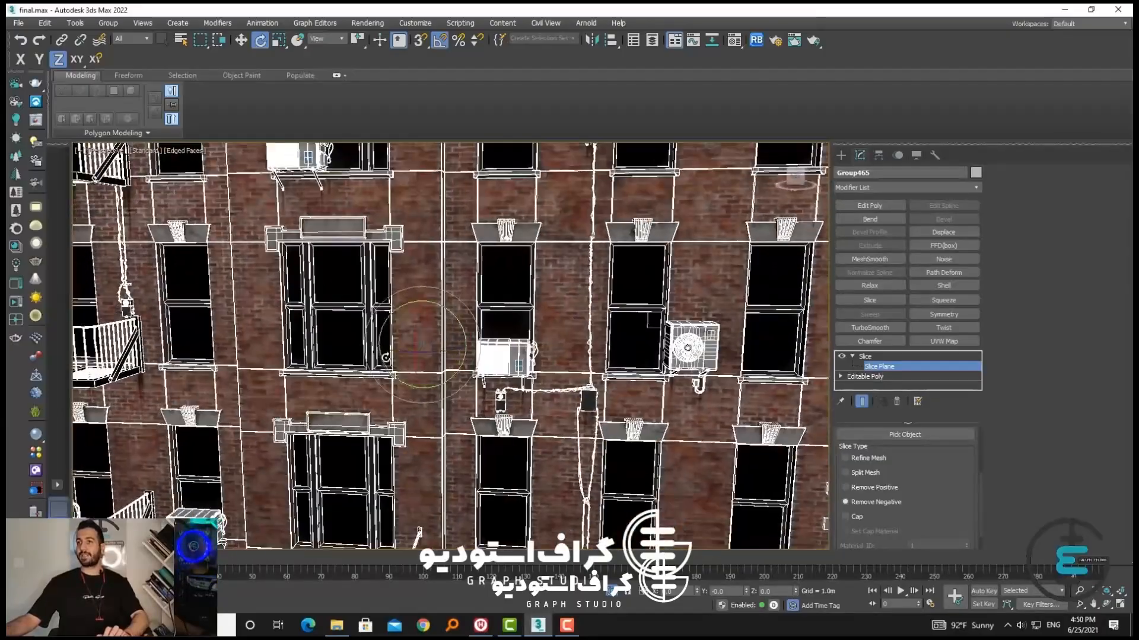
{"action": "scroll", "coordinate": [474, 356], "scroll_direction": "down", "scroll_amount": 7}
{"action": "middle_click_drag", "start_coordinate": [463, 350], "coordinate": [355, 303], "text": "alt"}
{"action": "scroll", "coordinate": [338, 295], "scroll_direction": "up", "scroll_amount": 4}
{"action": "scroll", "coordinate": [338, 295], "scroll_direction": "up", "scroll_amount": 5}
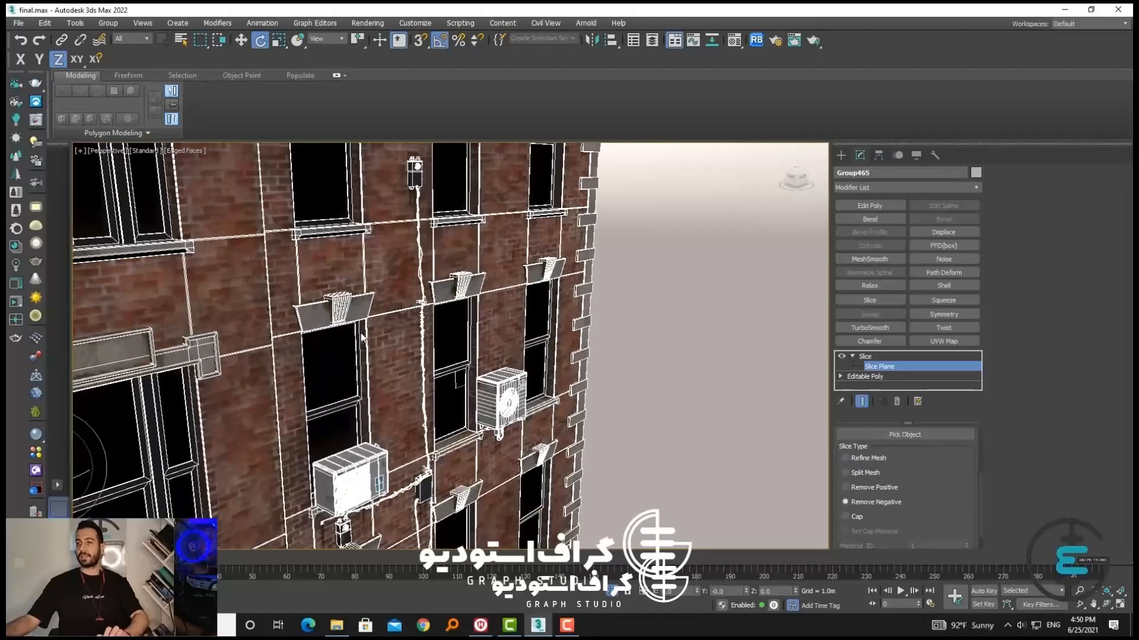
{"action": "scroll", "coordinate": [356, 332], "scroll_direction": "down", "scroll_amount": 2}
{"action": "scroll", "coordinate": [377, 368], "scroll_direction": "up", "scroll_amount": 4}
{"action": "scroll", "coordinate": [377, 369], "scroll_direction": "down", "scroll_amount": 8}
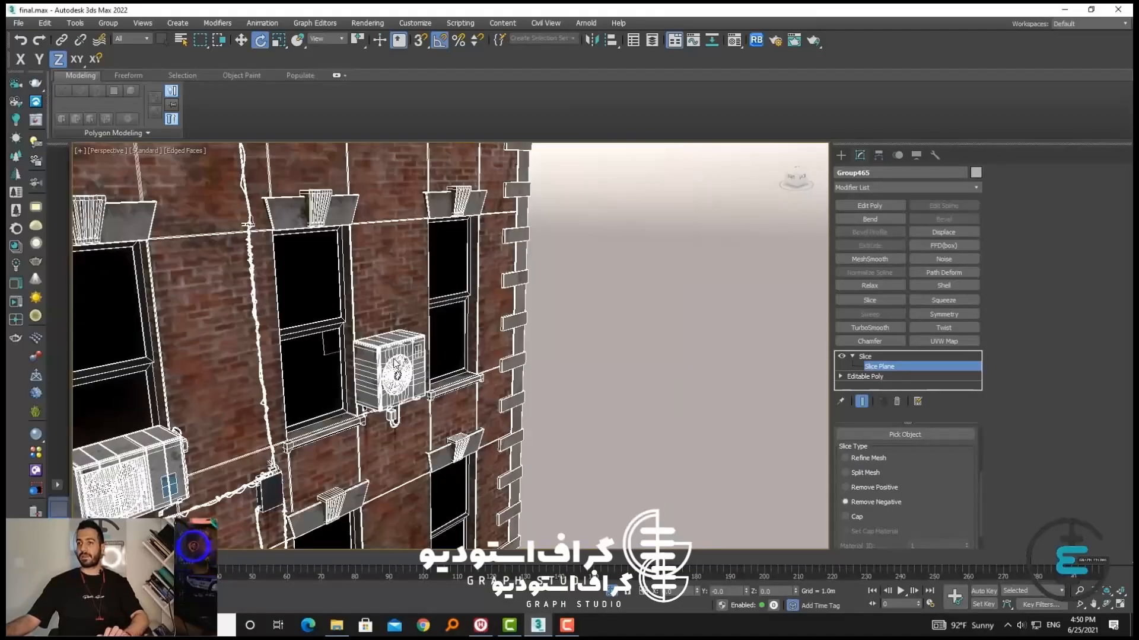
{"action": "middle_click_drag", "start_coordinate": [377, 369], "coordinate": [349, 370], "text": "alt"}
Compare the Remove Positive and Remove Negative slice types on the brick building
{"action": "scroll", "coordinate": [346, 366], "scroll_direction": "up", "scroll_amount": 6}
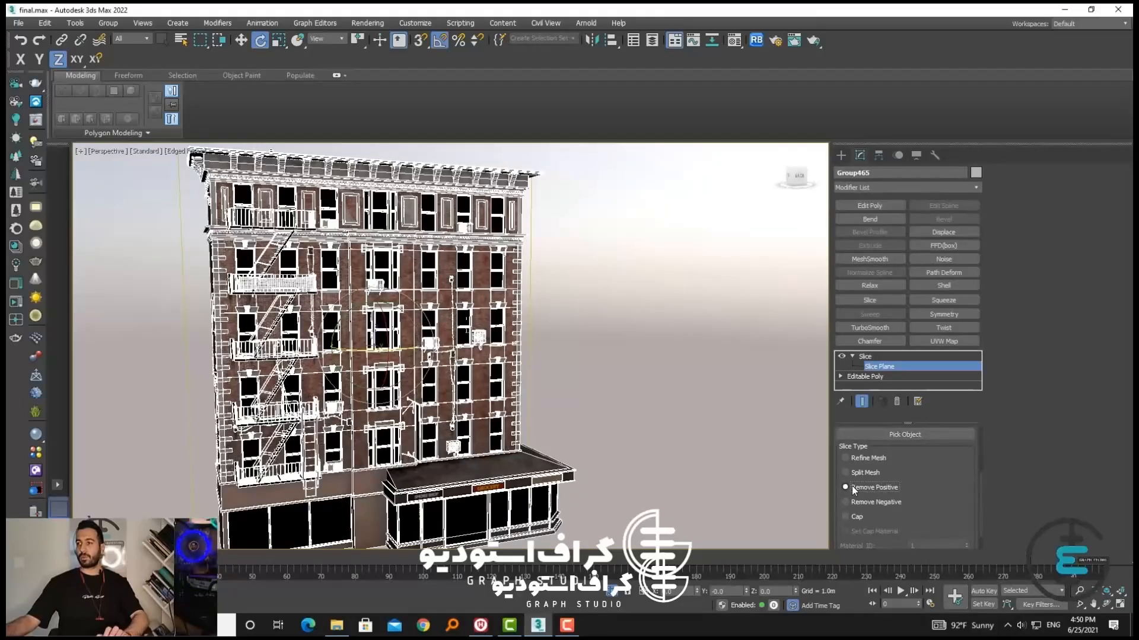
{"action": "left_click", "coordinate": [871, 502]}
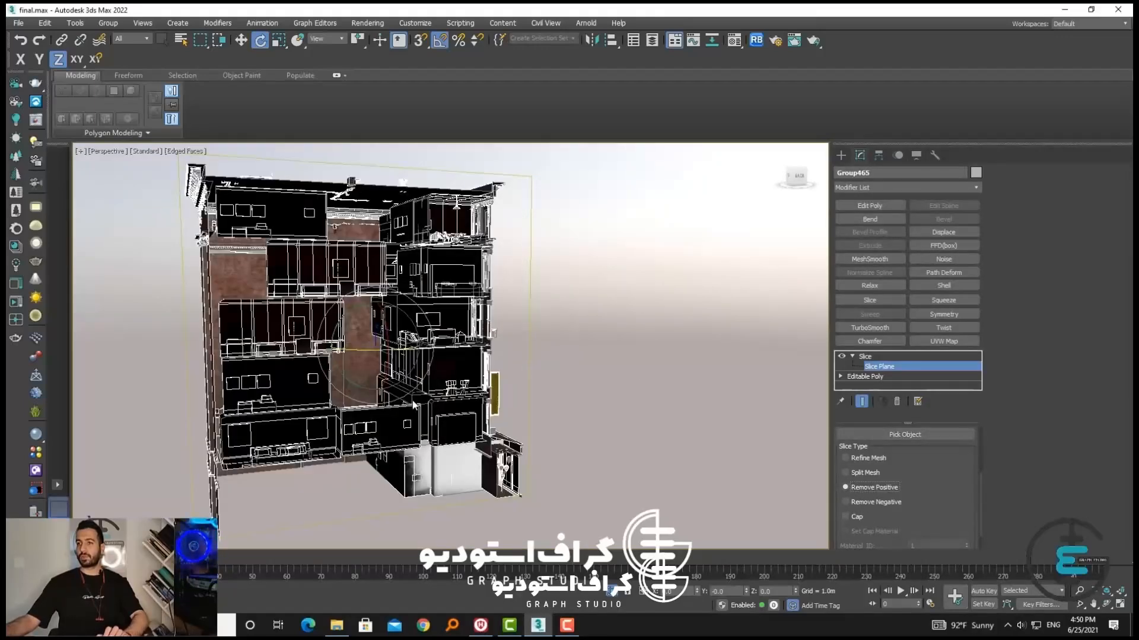
{"action": "middle_click_drag", "start_coordinate": [413, 403], "coordinate": [524, 432], "text": "alt"}
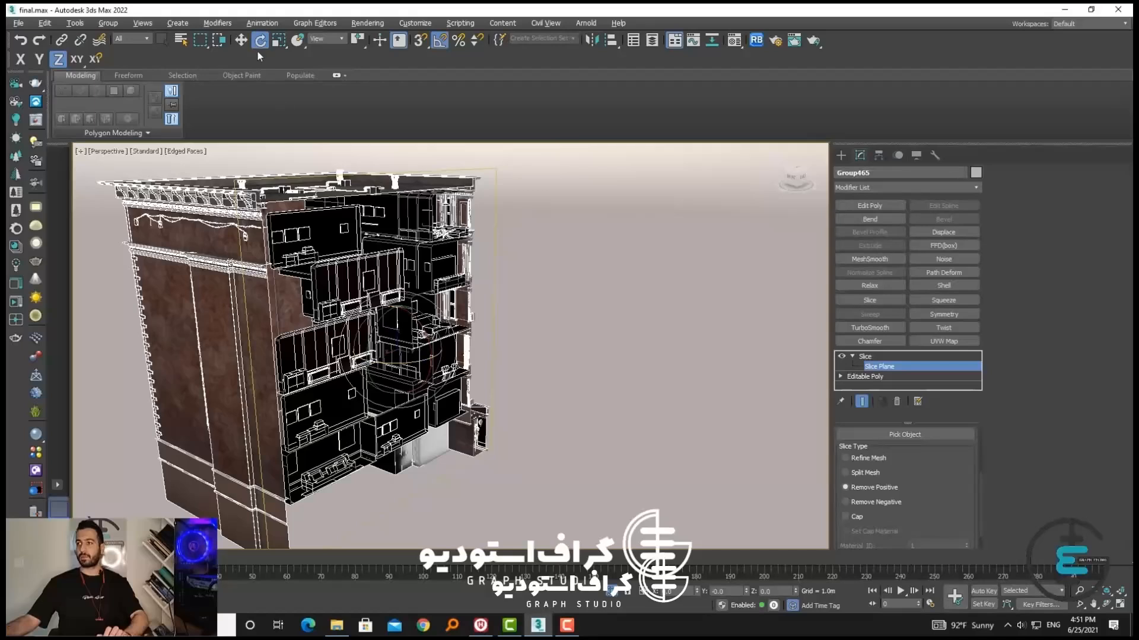
Delete the Slice modifier from the brick building to restore the whole model
{"action": "key", "text": "w"}
{"action": "left_click", "coordinate": [866, 358]}
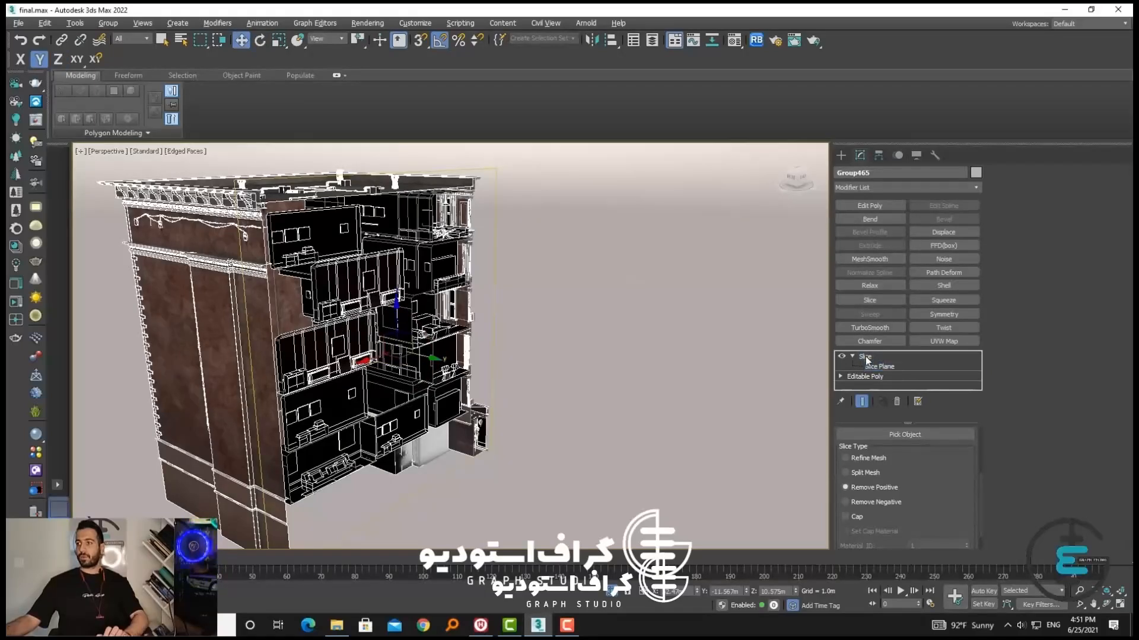
{"action": "right_click", "coordinate": [863, 360]}
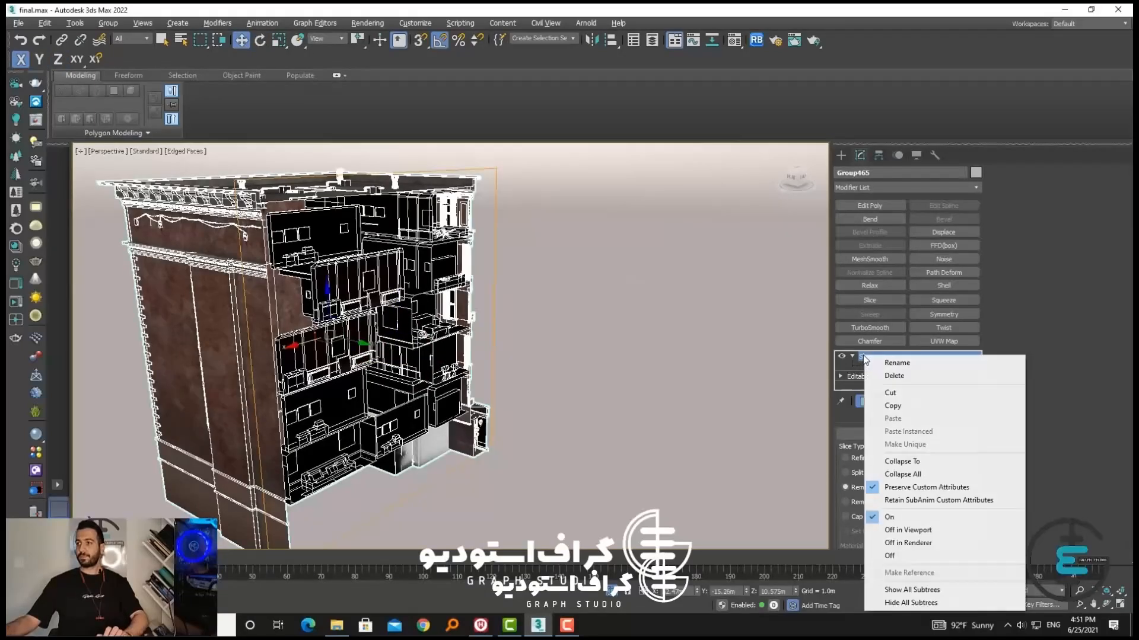
{"action": "left_click", "coordinate": [896, 376]}
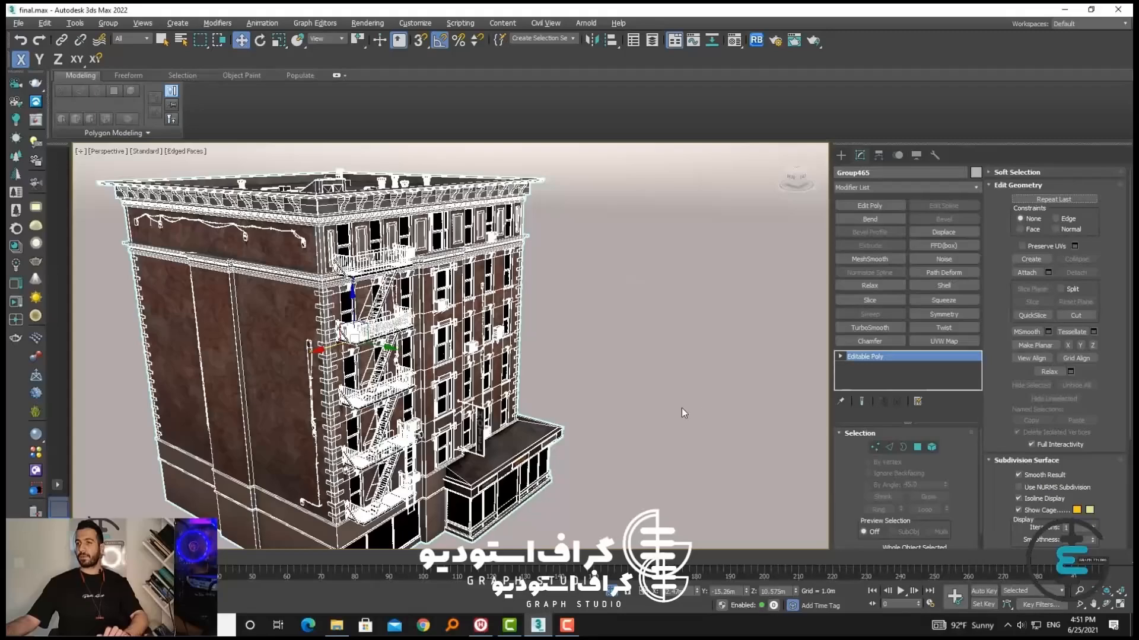
Deselect the brick building and exit isolation to show the full street scene
{"action": "middle_click_drag", "start_coordinate": [682, 408], "coordinate": [538, 387]}
{"action": "scroll", "coordinate": [649, 387], "scroll_direction": "down", "scroll_amount": 5}
{"action": "left_click", "coordinate": [516, 504]}
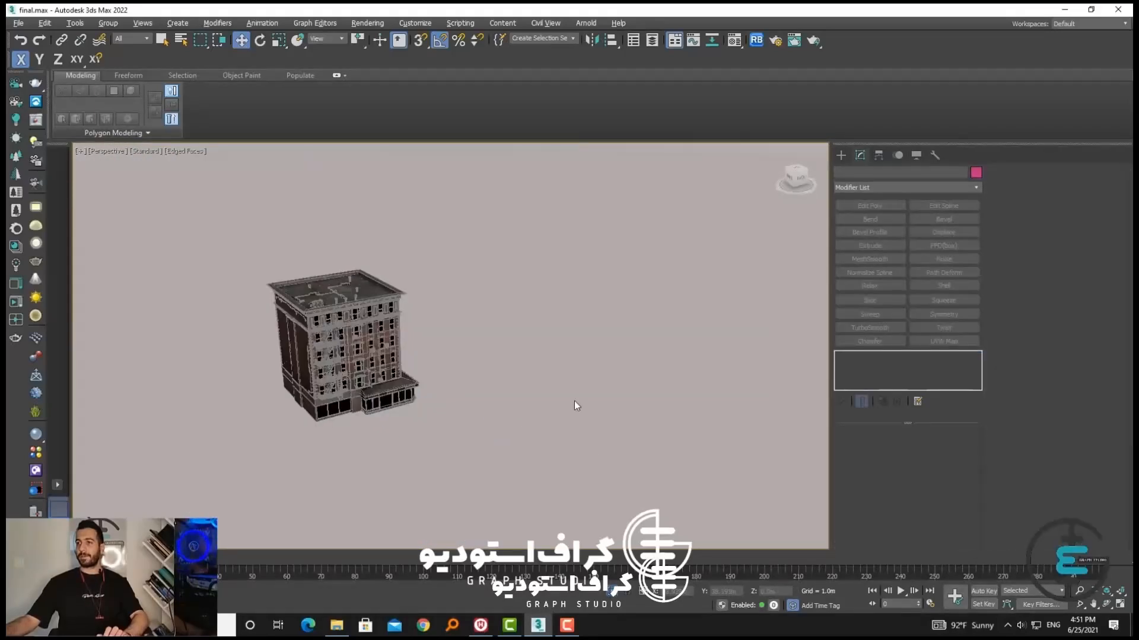
{"action": "key", "text": "alt+q"}
{"action": "middle_click_drag", "start_coordinate": [575, 402], "coordinate": [533, 391]}
{"action": "middle_click_drag", "start_coordinate": [534, 391], "coordinate": [508, 440], "text": "alt"}
{"action": "middle_click_drag", "start_coordinate": [508, 440], "coordinate": [615, 376]}
{"action": "scroll", "coordinate": [608, 441], "scroll_direction": "up", "scroll_amount": 4}
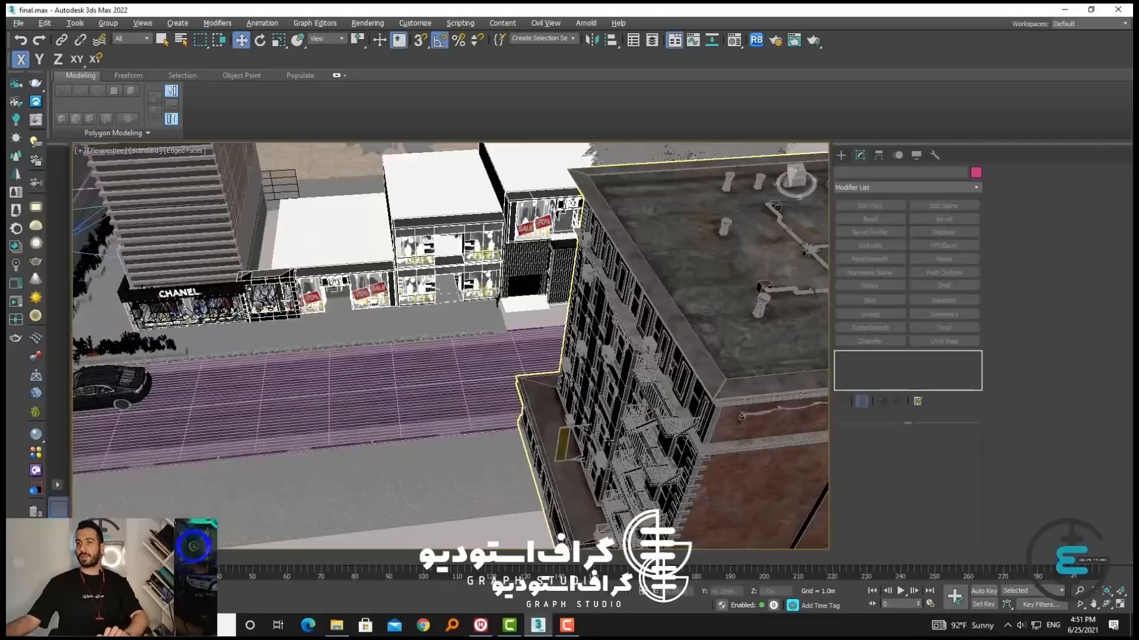
Turn off the edged faces display in the perspective view of the street scene
{"action": "middle_click_drag", "start_coordinate": [195, 302], "coordinate": [421, 353]}
{"action": "middle_click_drag", "start_coordinate": [332, 474], "coordinate": [419, 386], "text": "alt"}
{"action": "scroll", "coordinate": [419, 386], "scroll_direction": "down", "scroll_amount": 3}
{"action": "scroll", "coordinate": [420, 386], "scroll_direction": "up", "scroll_amount": 4}
{"action": "middle_click_drag", "start_coordinate": [474, 344], "coordinate": [527, 406], "text": "alt"}
{"action": "scroll", "coordinate": [437, 390], "scroll_direction": "down", "scroll_amount": 8}
{"action": "scroll", "coordinate": [425, 406], "scroll_direction": "up", "scroll_amount": 6}
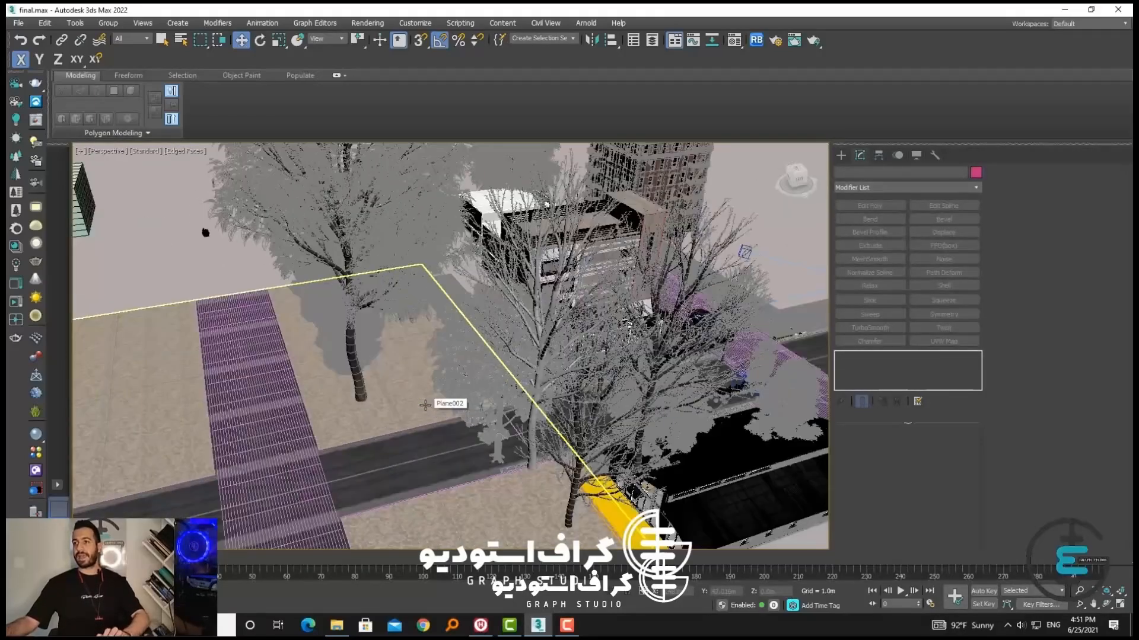
{"action": "key", "text": "F4"}
{"action": "middle_click_drag", "start_coordinate": [454, 407], "coordinate": [500, 421], "text": "alt"}
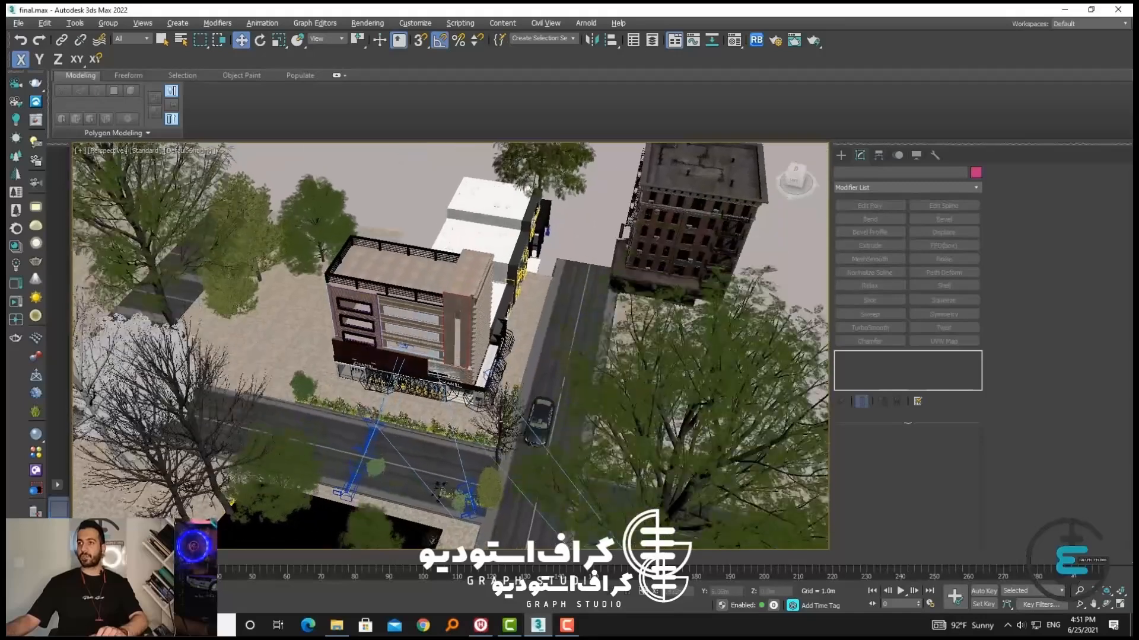
View the Chanel building through PhysCamera010, PhysCamera009 and PhysCamera008 in turn
{"action": "key", "text": "c"}
{"action": "double_click", "coordinate": [534, 268]}
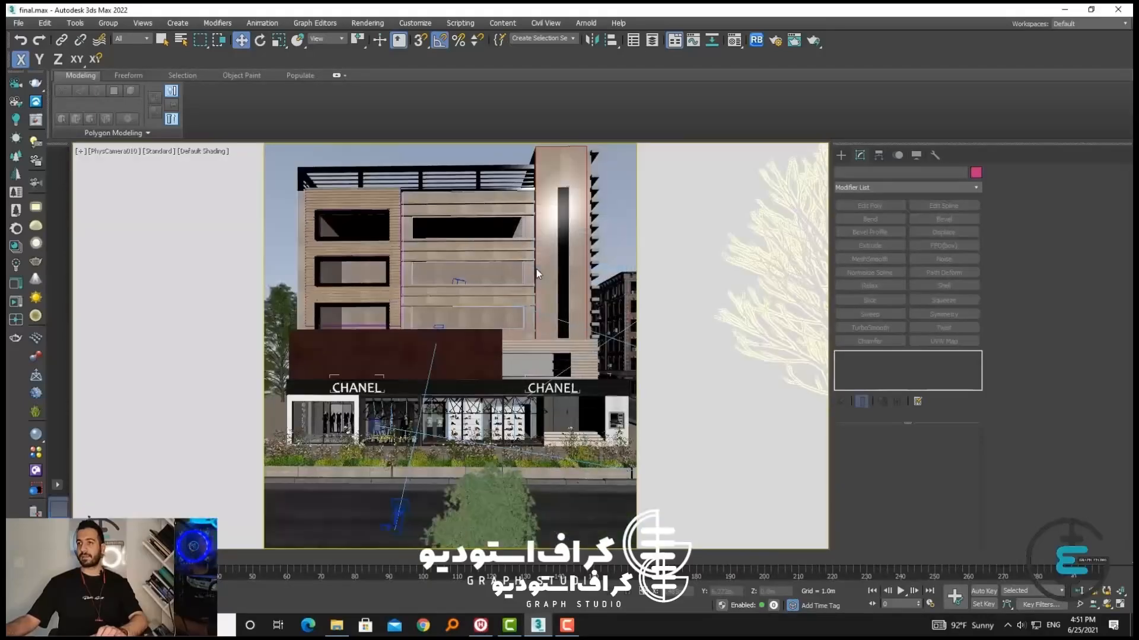
{"action": "key", "text": "c"}
{"action": "double_click", "coordinate": [537, 260]}
{"action": "key", "text": "c"}
{"action": "left_click", "coordinate": [545, 252]}
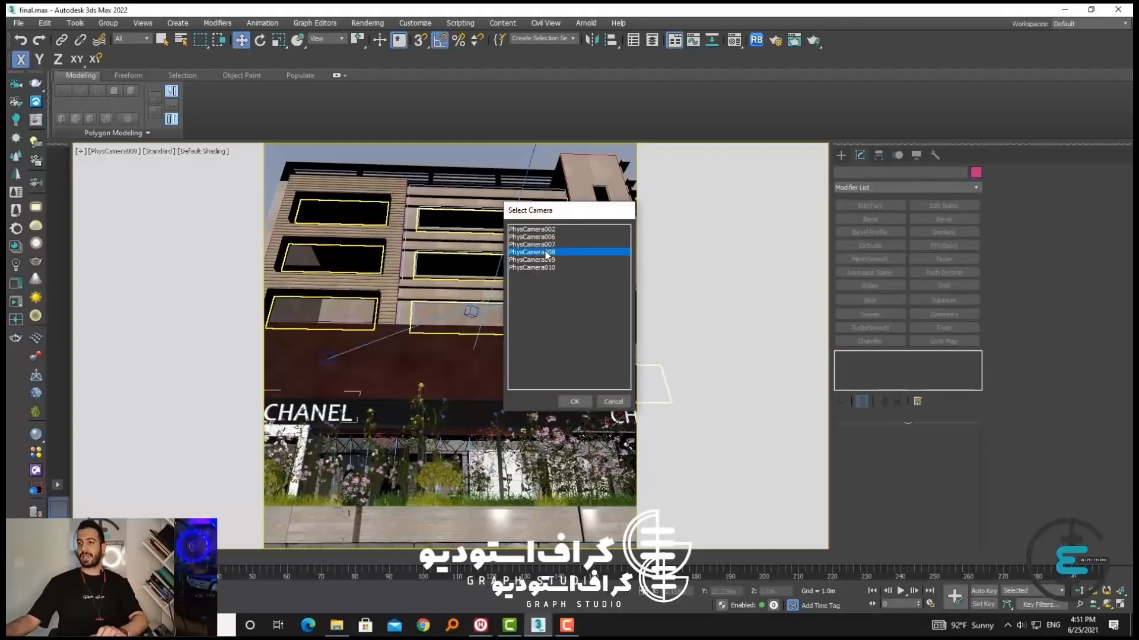
{"action": "double_click", "coordinate": [545, 252]}
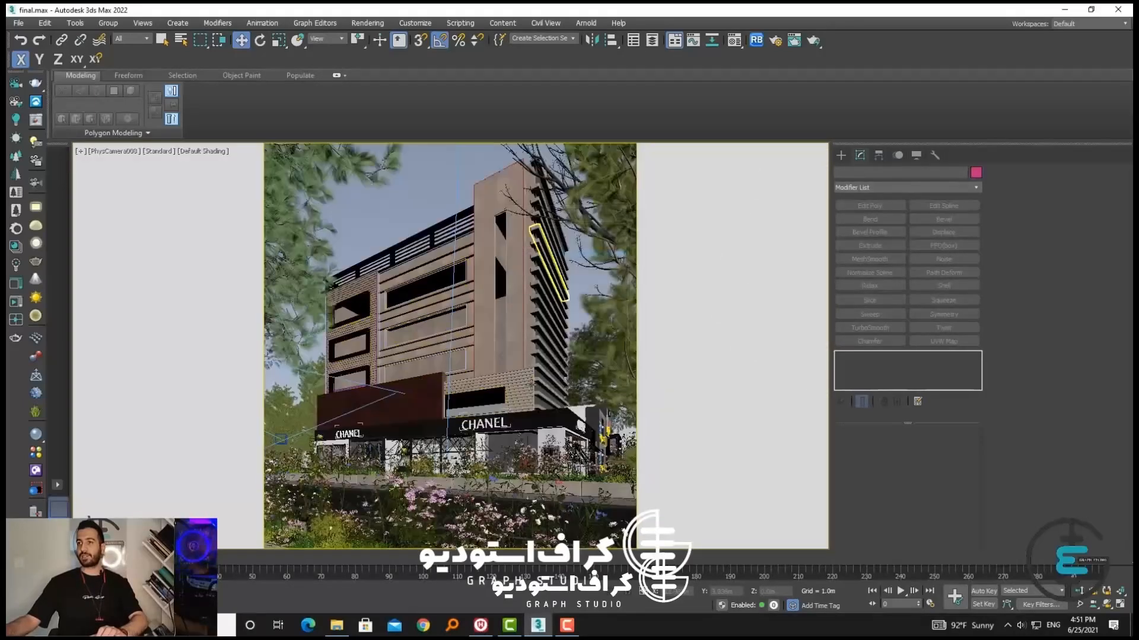
Select the main upper volume of the Chanel building and return to a perspective view of the whole scene
{"action": "left_click", "coordinate": [481, 291]}
{"action": "key", "text": "p"}
{"action": "middle_click_drag", "start_coordinate": [481, 291], "coordinate": [402, 358], "text": "alt"}
{"action": "scroll", "coordinate": [487, 335], "scroll_direction": "down", "scroll_amount": 5}
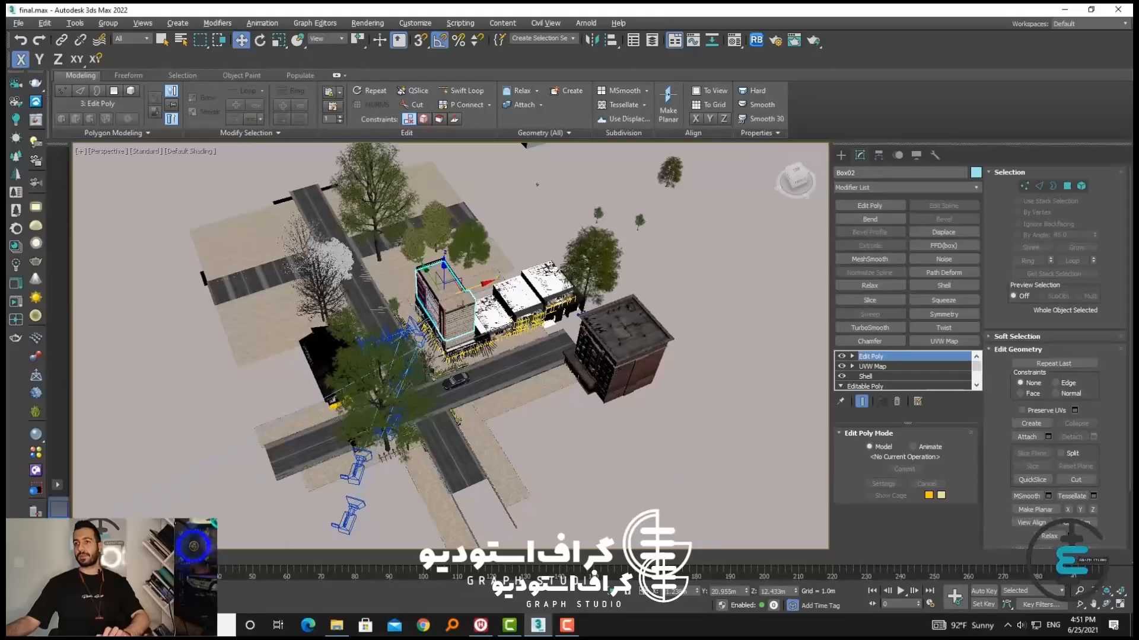
Examine the Chanel building, its shopfront and tower, and the neighbouring shops and brick building from above and street level
{"action": "scroll", "coordinate": [505, 371], "scroll_direction": "up", "scroll_amount": 3}
{"action": "middle_click_drag", "start_coordinate": [505, 371], "coordinate": [462, 363]}
{"action": "scroll", "coordinate": [388, 338], "scroll_direction": "up", "scroll_amount": 3}
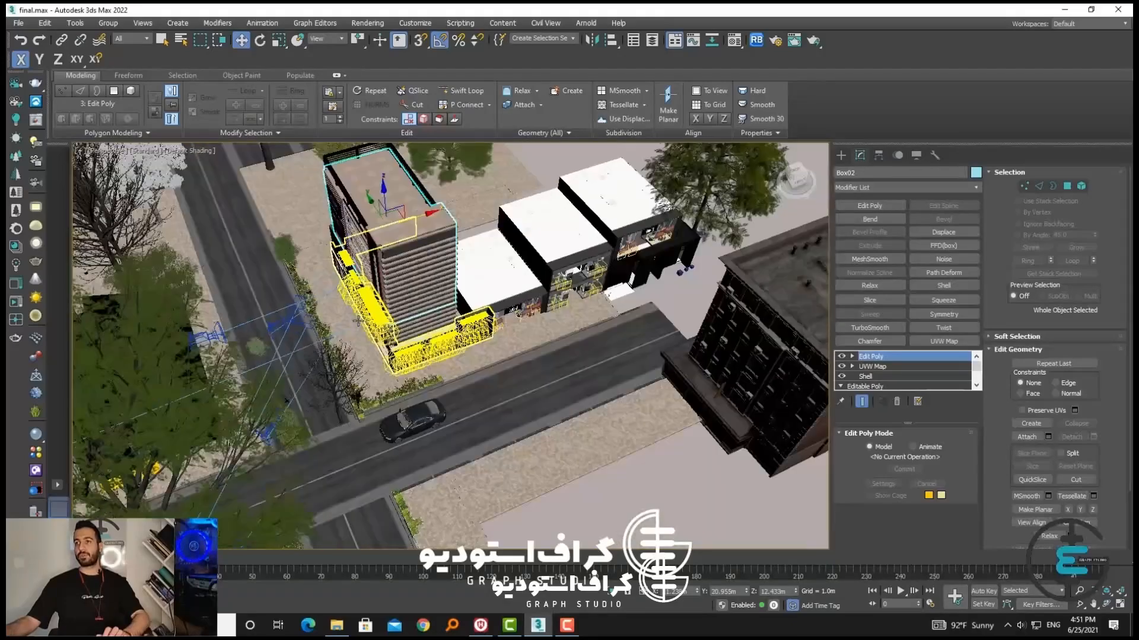
{"action": "scroll", "coordinate": [361, 311], "scroll_direction": "down", "scroll_amount": 3}
{"action": "middle_click_drag", "start_coordinate": [543, 382], "coordinate": [495, 397], "text": "alt"}
{"action": "scroll", "coordinate": [350, 332], "scroll_direction": "up", "scroll_amount": 3}
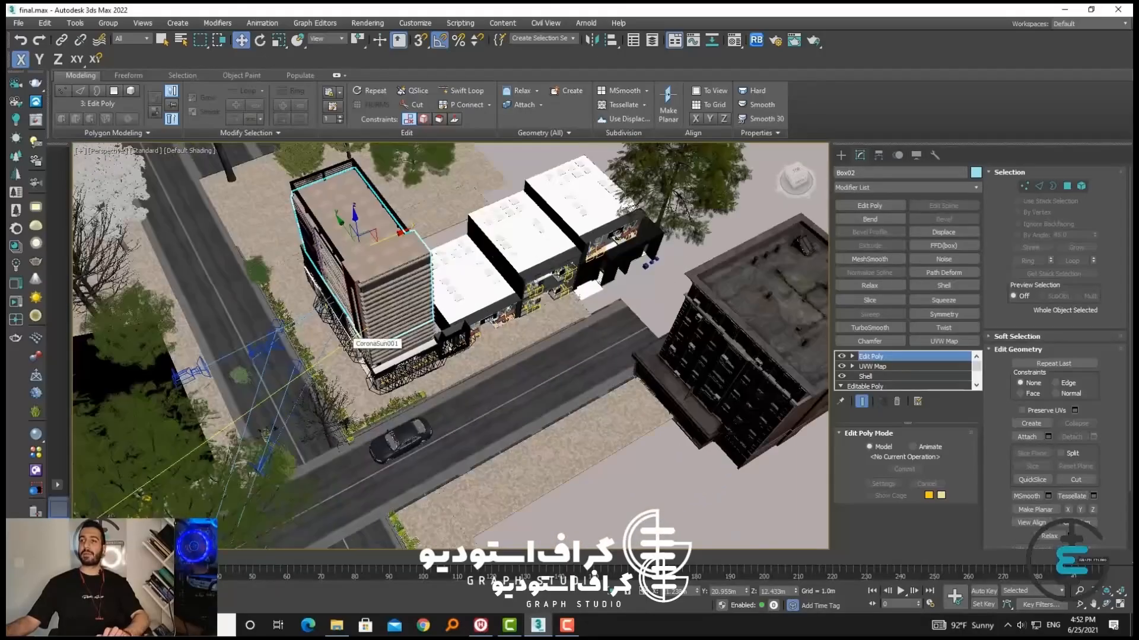
{"action": "middle_click_drag", "start_coordinate": [350, 332], "coordinate": [465, 386]}
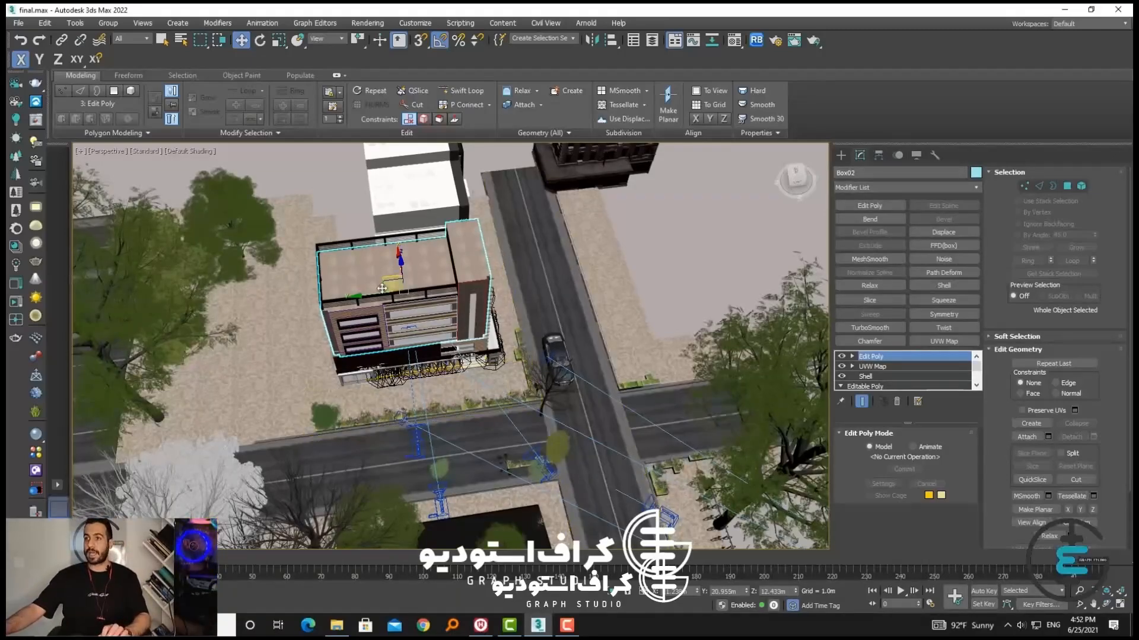
{"action": "middle_click_drag", "start_coordinate": [408, 327], "coordinate": [378, 234], "text": "alt"}
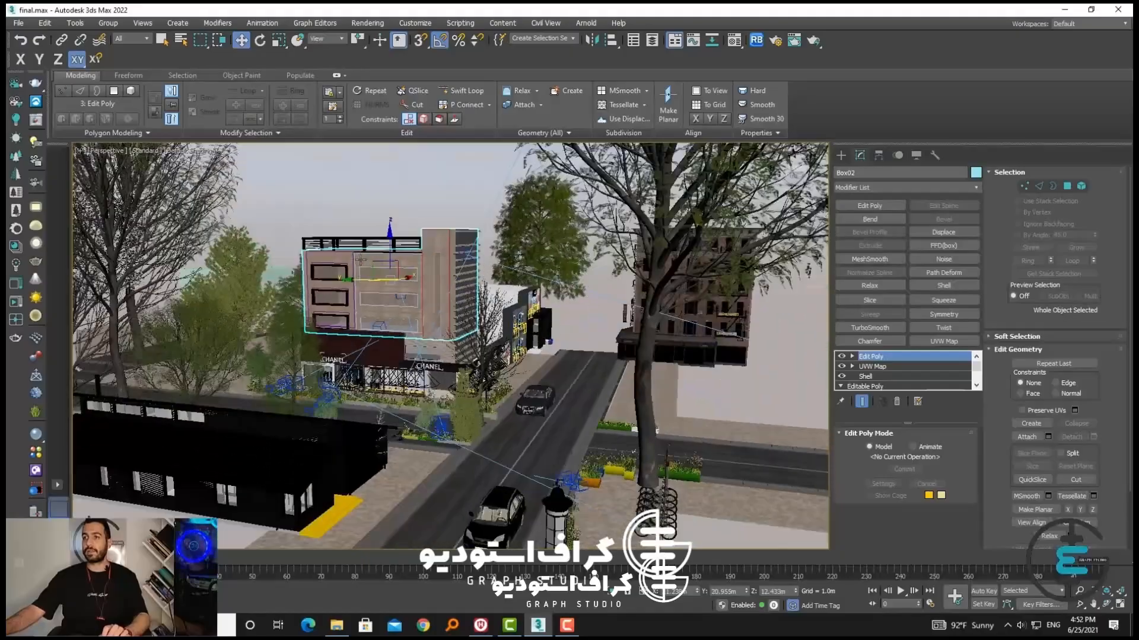
{"action": "scroll", "coordinate": [410, 372], "scroll_direction": "up", "scroll_amount": 5}
{"action": "mouse_move", "coordinate": [411, 372]}
{"action": "middle_mouse_down", "text": "alt"}
{"action": "mouse_move", "coordinate": [436, 351]}
{"action": "mouse_move", "coordinate": [418, 381]}
{"action": "middle_mouse_up", "text": "alt"}
{"action": "middle_click_drag", "start_coordinate": [418, 381], "coordinate": [577, 431]}
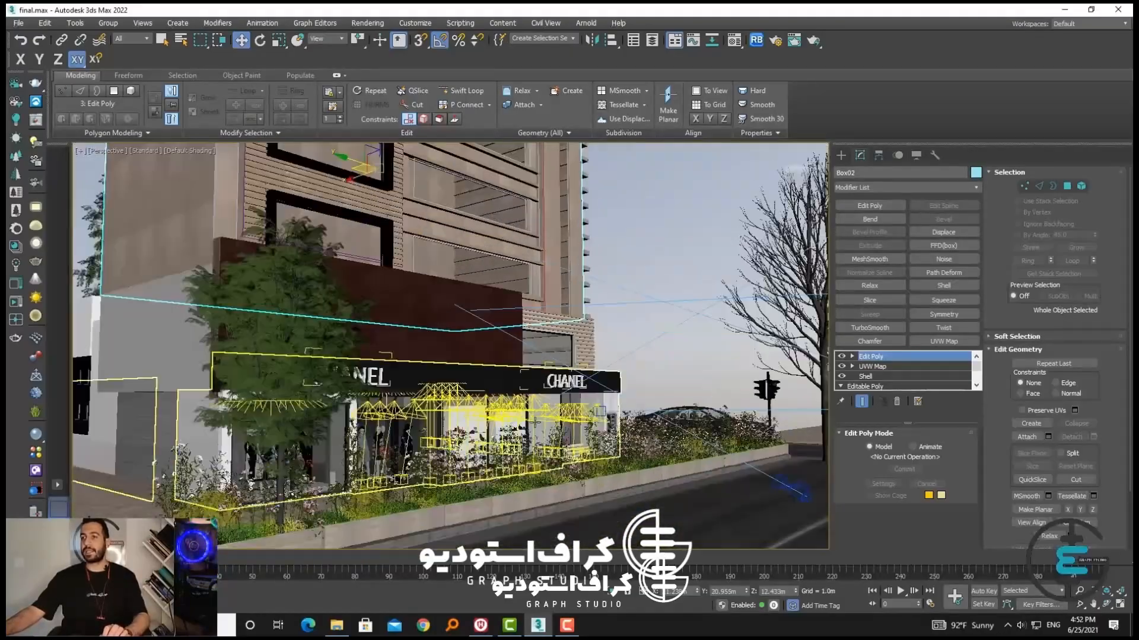
{"action": "middle_click_drag", "start_coordinate": [469, 453], "coordinate": [394, 476], "text": "alt"}
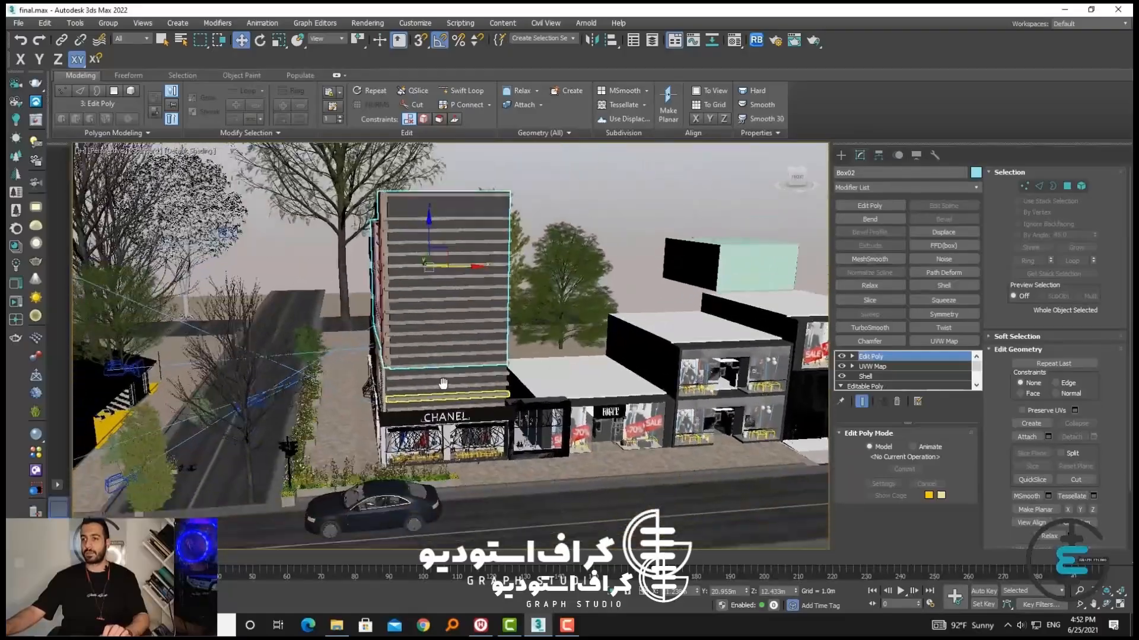
{"action": "middle_click_drag", "start_coordinate": [443, 383], "coordinate": [451, 189], "text": "alt"}
{"action": "middle_click_drag", "start_coordinate": [580, 417], "coordinate": [368, 308], "text": "alt"}
{"action": "middle_click_drag", "start_coordinate": [451, 405], "coordinate": [709, 430]}
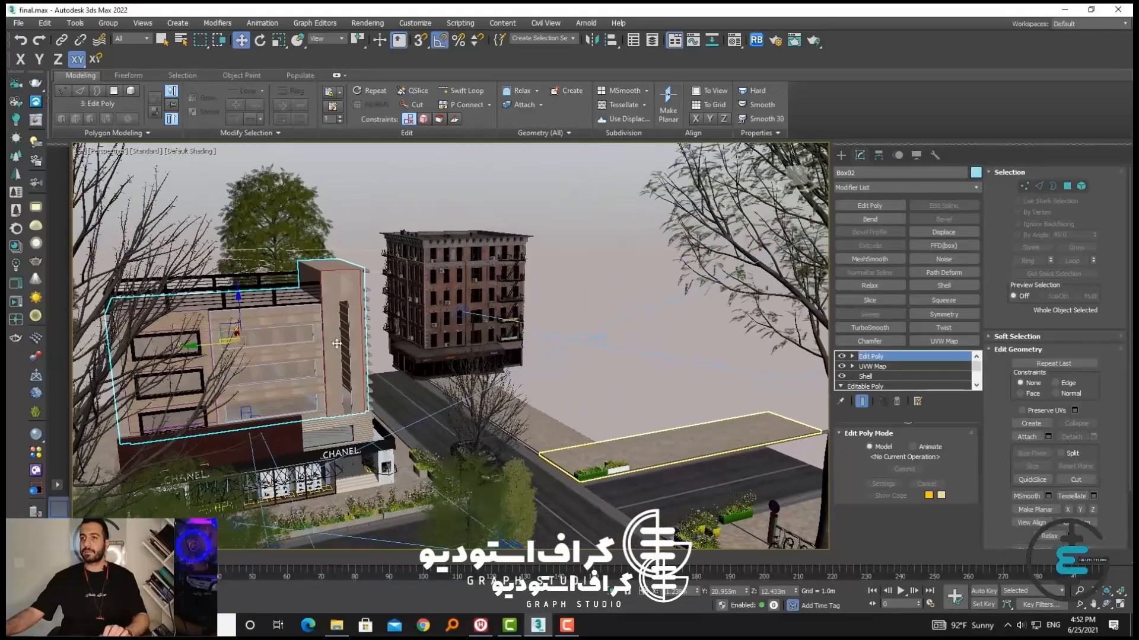
{"action": "left_click", "coordinate": [342, 281]}
{"action": "scroll", "coordinate": [343, 281], "scroll_direction": "up", "scroll_amount": 3}
{"action": "left_click", "coordinate": [309, 259]}
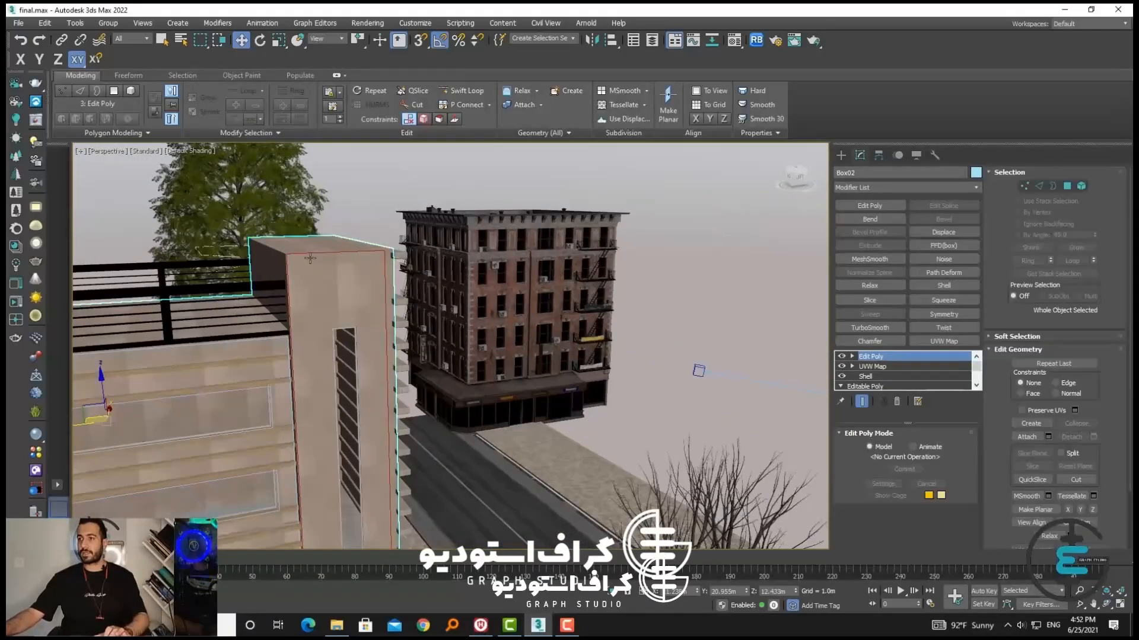
Isolate the selected upper volume of the Chanel building and keep it selected for modification
{"action": "key", "text": "alt+q"}
{"action": "scroll", "coordinate": [535, 395], "scroll_direction": "down", "scroll_amount": 3}
{"action": "middle_click_drag", "start_coordinate": [511, 386], "coordinate": [547, 357], "text": "alt"}
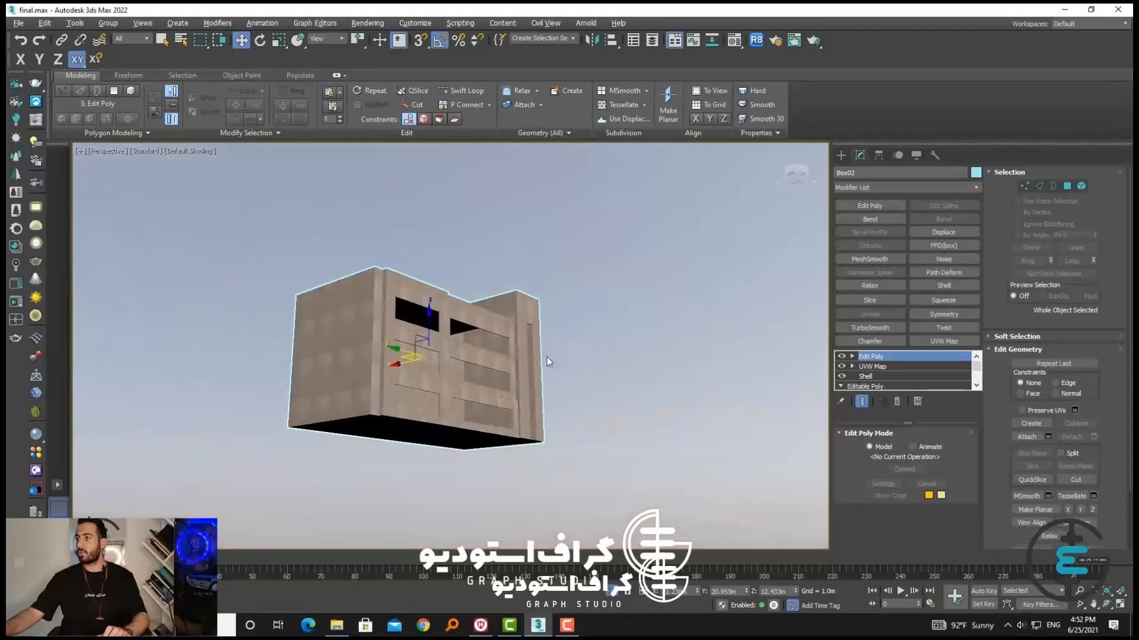
{"action": "left_click", "coordinate": [548, 357]}
{"action": "left_click", "coordinate": [517, 370]}
{"action": "left_click", "coordinate": [839, 155]}
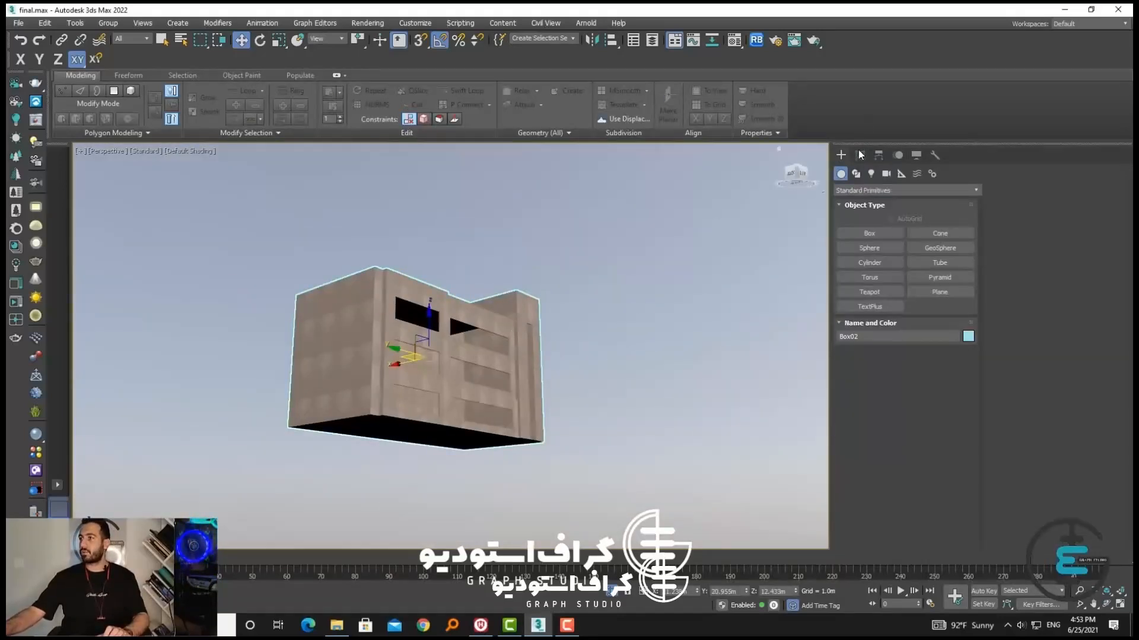
{"action": "left_click", "coordinate": [859, 156]}
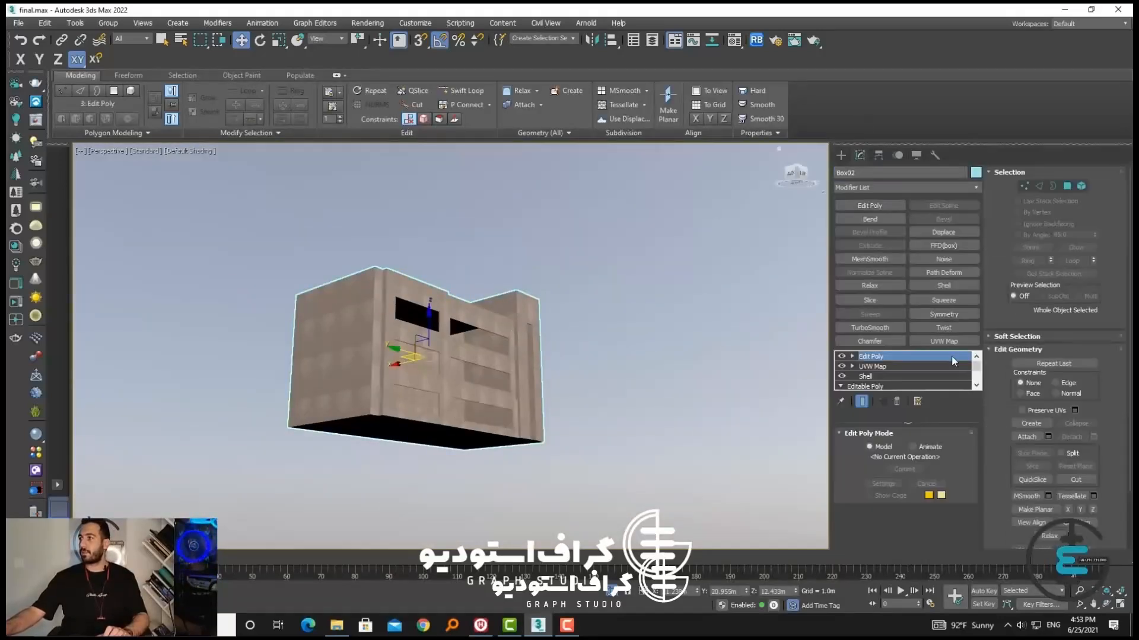
Edit the upper volume at edge level and deselect its roof edges, keeping the facade grid edges selected
{"action": "left_click", "coordinate": [1040, 187]}
{"action": "scroll", "coordinate": [519, 320], "scroll_direction": "up", "scroll_amount": 5}
{"action": "middle_click_drag", "start_coordinate": [522, 302], "coordinate": [497, 336], "text": "alt"}
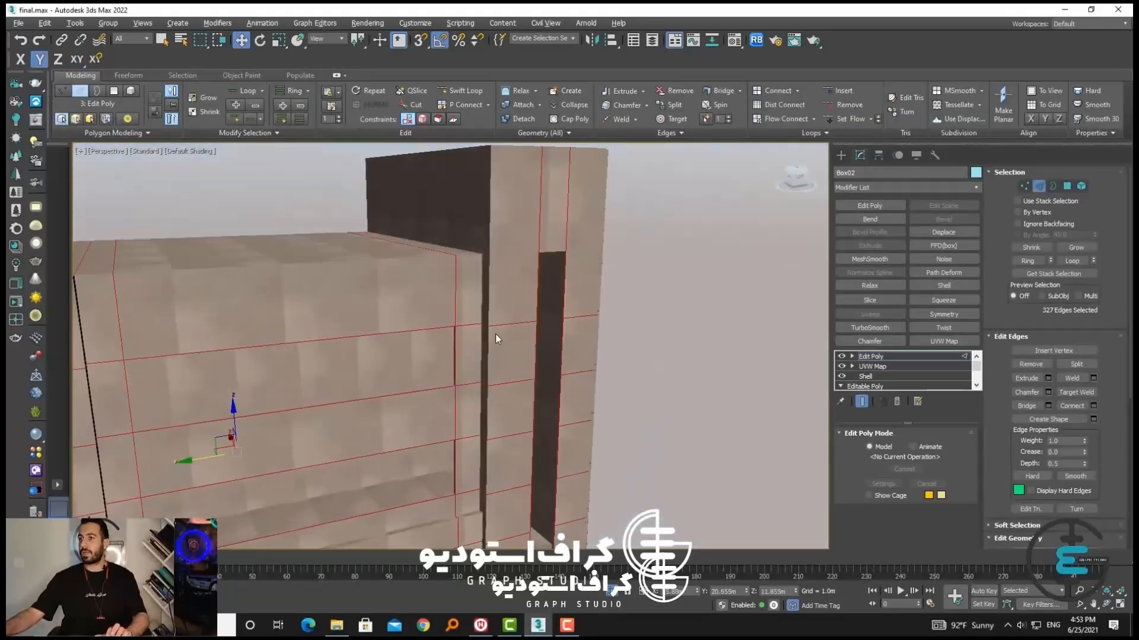
{"action": "middle_click_drag", "start_coordinate": [488, 205], "coordinate": [599, 255]}
{"action": "scroll", "coordinate": [575, 318], "scroll_direction": "down", "scroll_amount": 5}
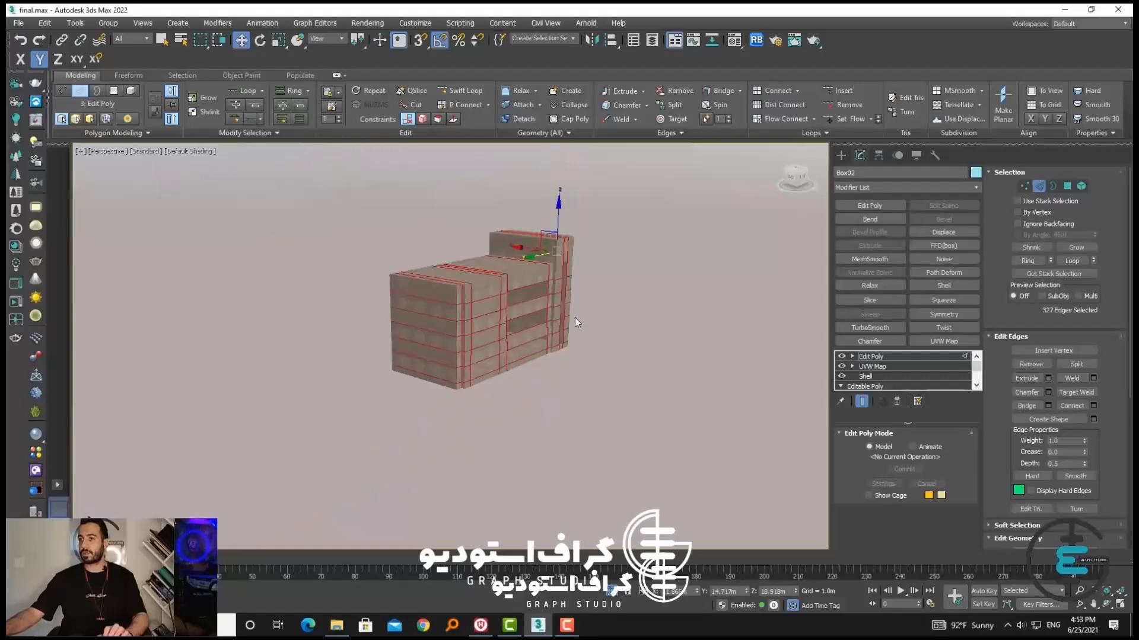
{"action": "scroll", "coordinate": [575, 318], "scroll_direction": "up", "scroll_amount": 3}
{"action": "middle_click_drag", "start_coordinate": [558, 315], "coordinate": [515, 506], "text": "alt"}
{"action": "middle_click_drag", "start_coordinate": [440, 369], "coordinate": [543, 281], "text": "alt"}
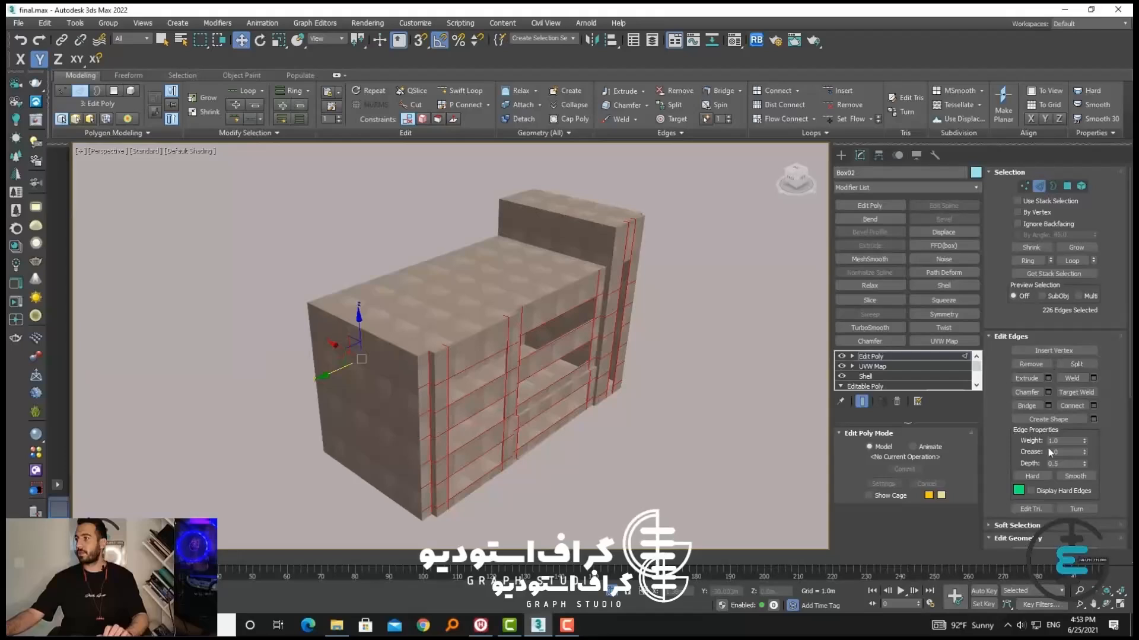
{"action": "scroll", "coordinate": [1015, 305], "scroll_direction": "down", "scroll_amount": 4}
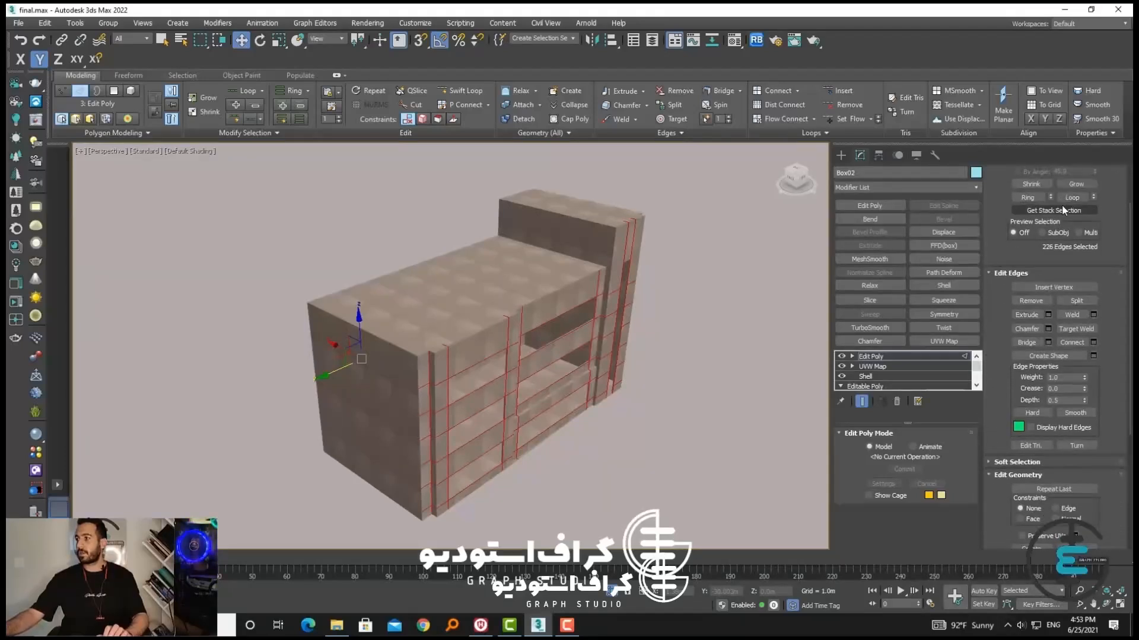
Create a linear shape from the selected facade edges and leave edge editing with nothing selected
{"action": "left_click", "coordinate": [1062, 210]}
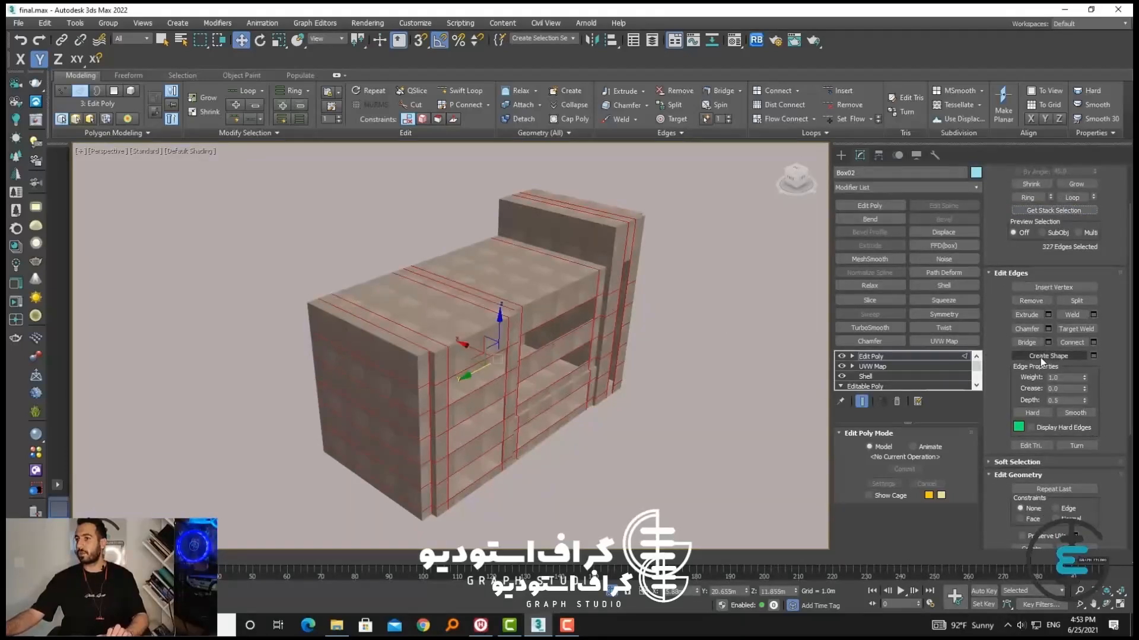
{"action": "key", "text": "ctrl+z"}
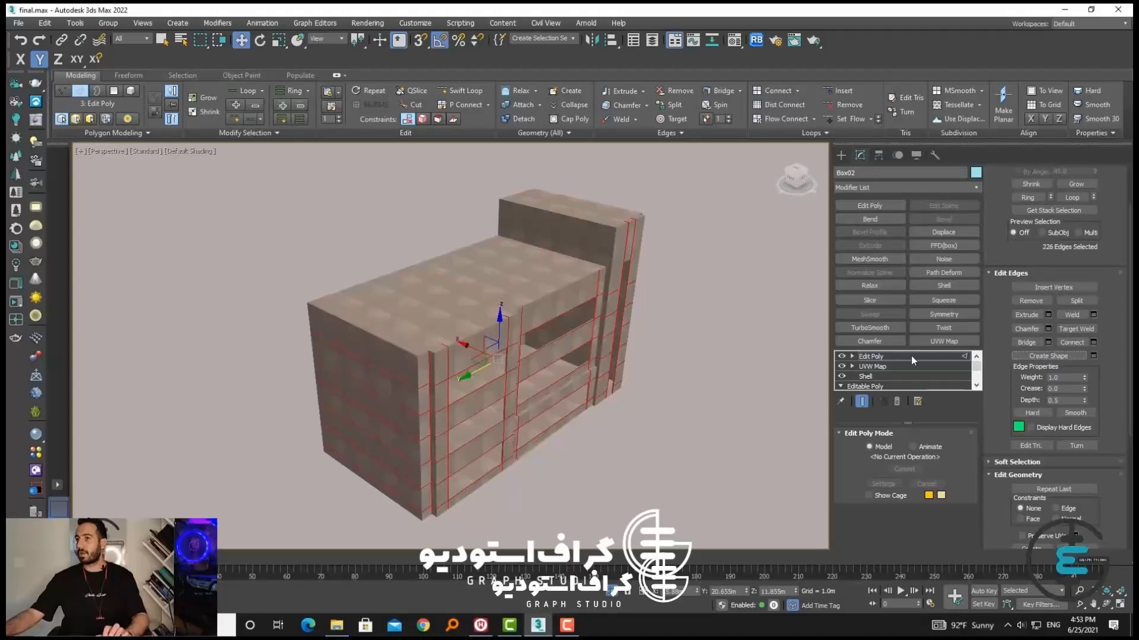
{"action": "left_click", "coordinate": [1018, 356]}
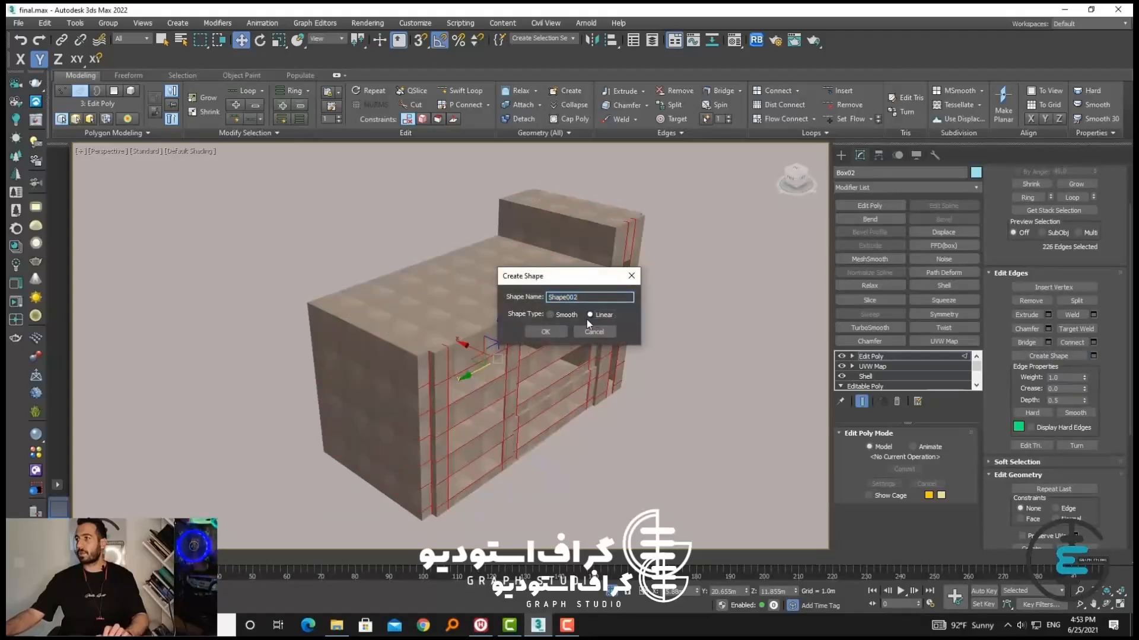
{"action": "left_click", "coordinate": [562, 334]}
{"action": "scroll", "coordinate": [1041, 328], "scroll_direction": "up", "scroll_amount": 2}
{"action": "left_click", "coordinate": [1041, 190]}
{"action": "left_click", "coordinate": [724, 270]}
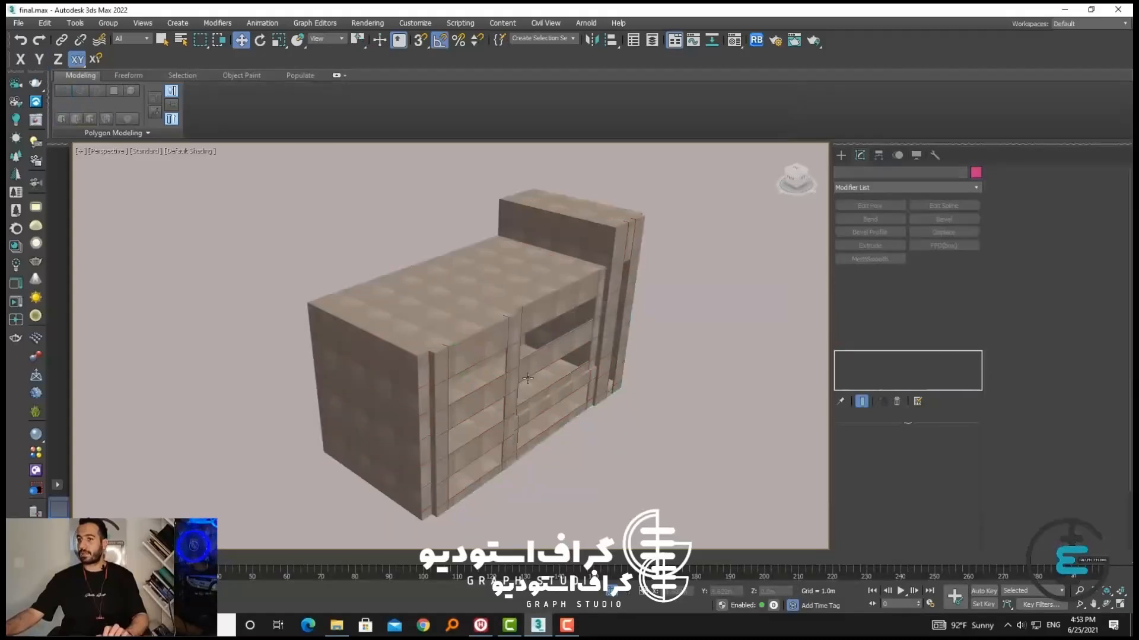
Isolate the new facade edge shape and extrude it by about 10 m
{"action": "left_click", "coordinate": [506, 334]}
{"action": "key", "text": "alt+q"}
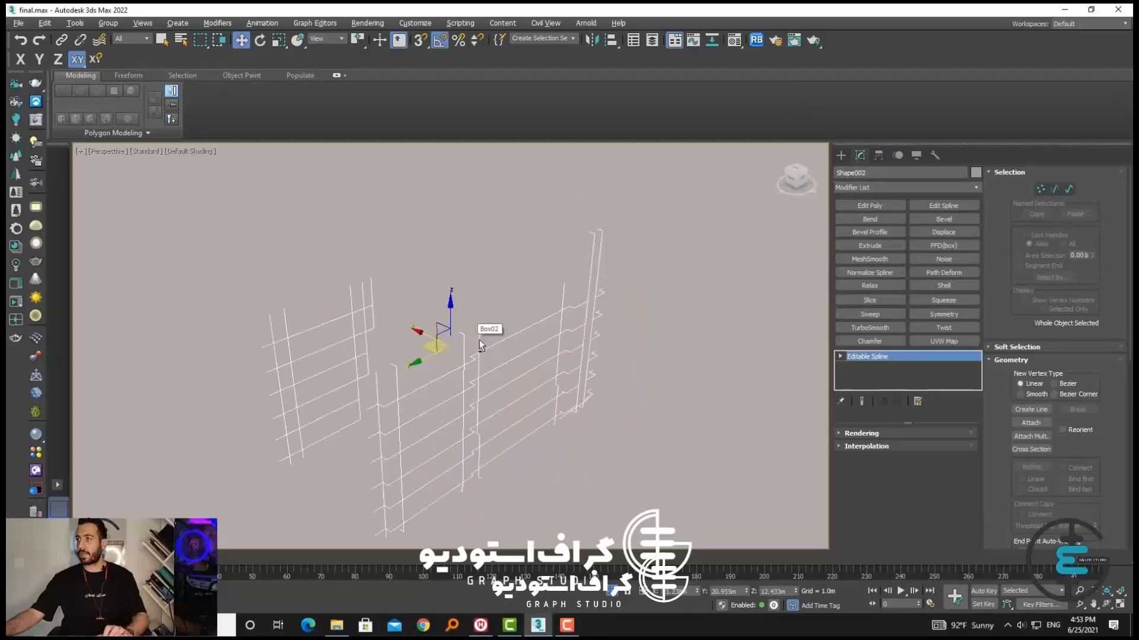
{"action": "mouse_move", "coordinate": [578, 394]}
{"action": "middle_mouse_down", "text": "alt"}
{"action": "mouse_move", "coordinate": [613, 409]}
{"action": "mouse_move", "coordinate": [562, 389]}
{"action": "mouse_move", "coordinate": [584, 403]}
{"action": "middle_mouse_up", "text": "alt"}
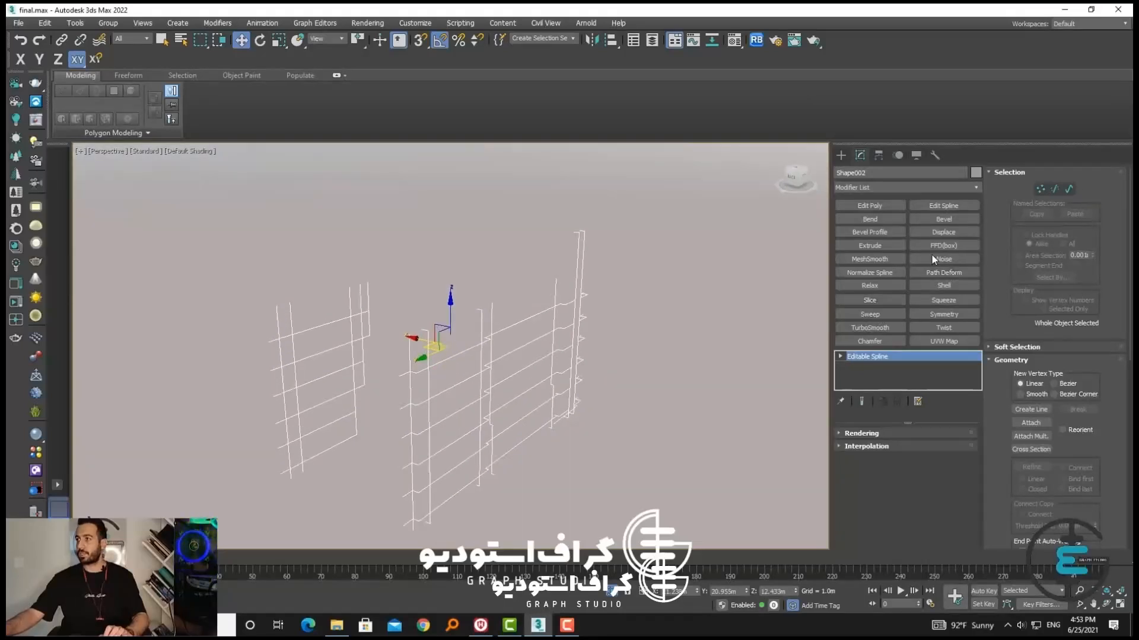
{"action": "left_click", "coordinate": [840, 156]}
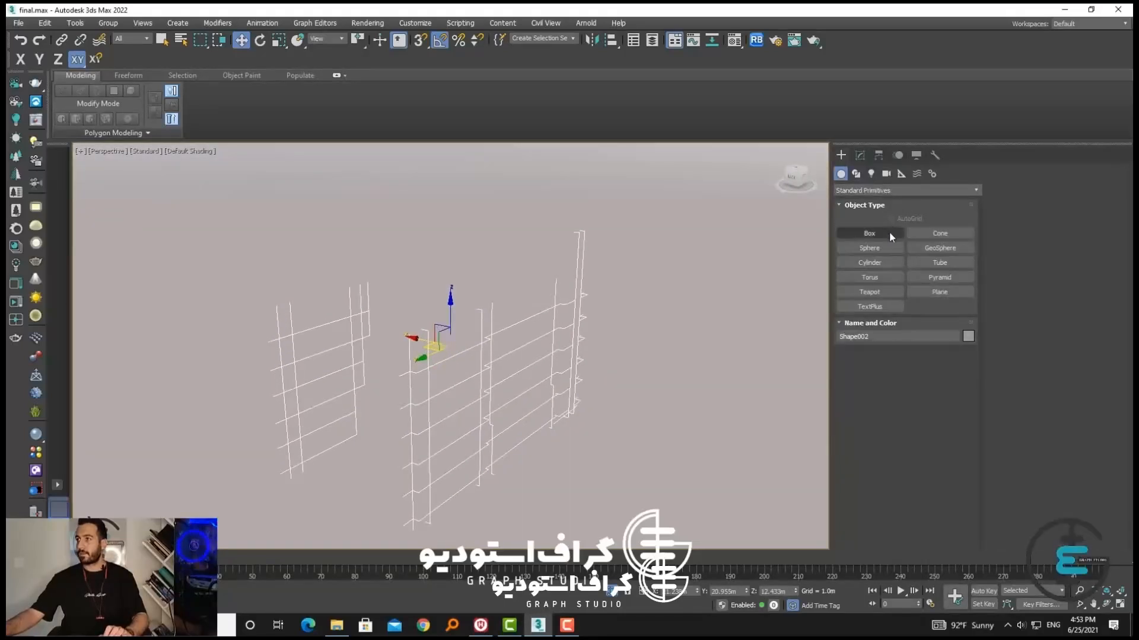
{"action": "left_click", "coordinate": [860, 157]}
{"action": "left_click", "coordinate": [876, 245]}
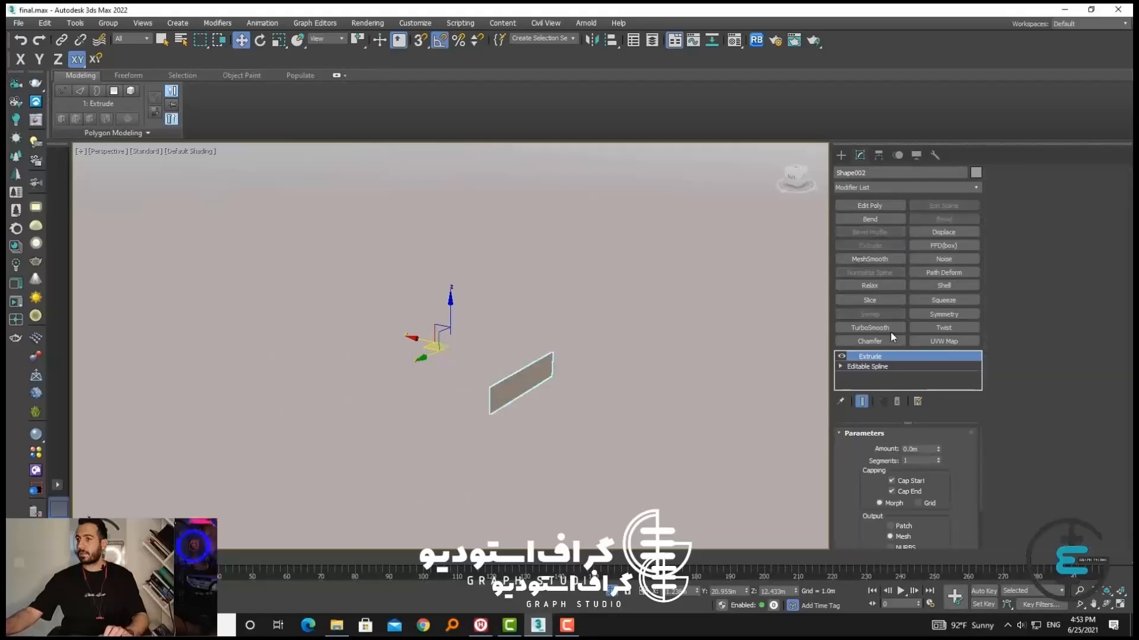
{"action": "left_click_drag", "start_coordinate": [938, 455], "coordinate": [648, 599]}
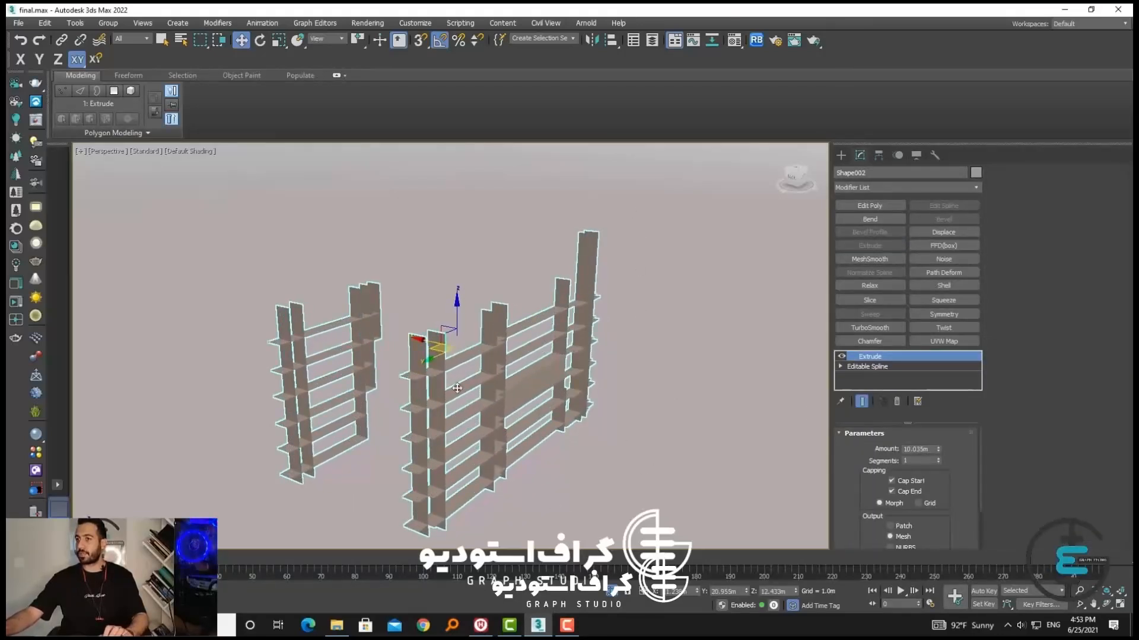
{"action": "scroll", "coordinate": [457, 388], "scroll_direction": "up", "scroll_amount": 2}
{"action": "middle_click_drag", "start_coordinate": [457, 388], "coordinate": [479, 359], "text": "alt"}
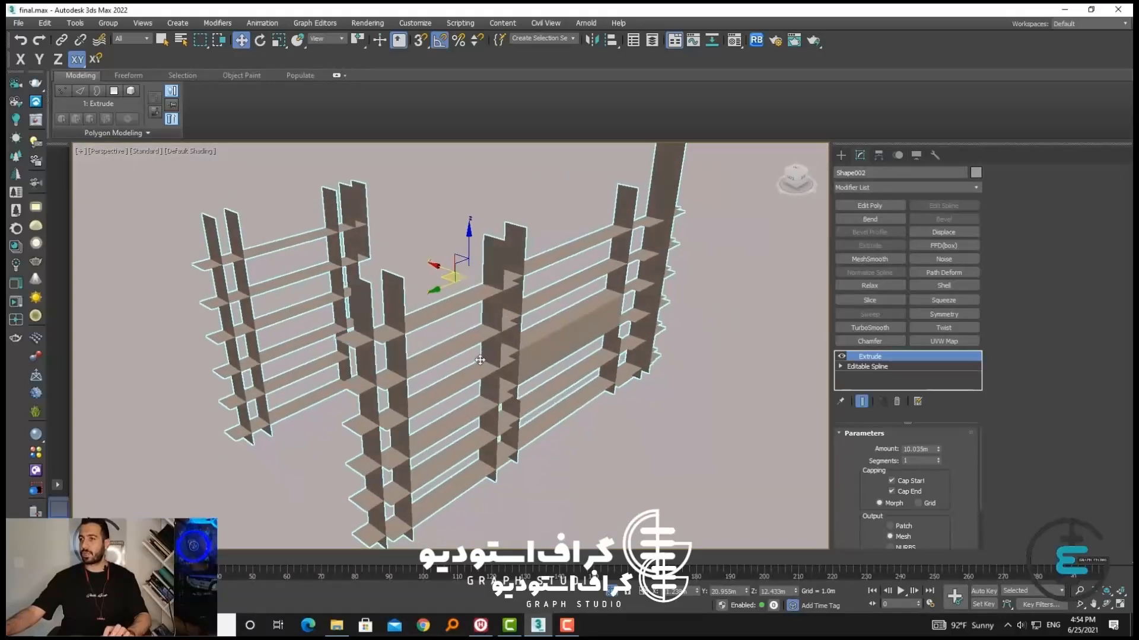
Reduce the extrusion amount of the facade edge shape to about 7.7 m
{"action": "left_click_drag", "start_coordinate": [939, 451], "coordinate": [451, 314]}
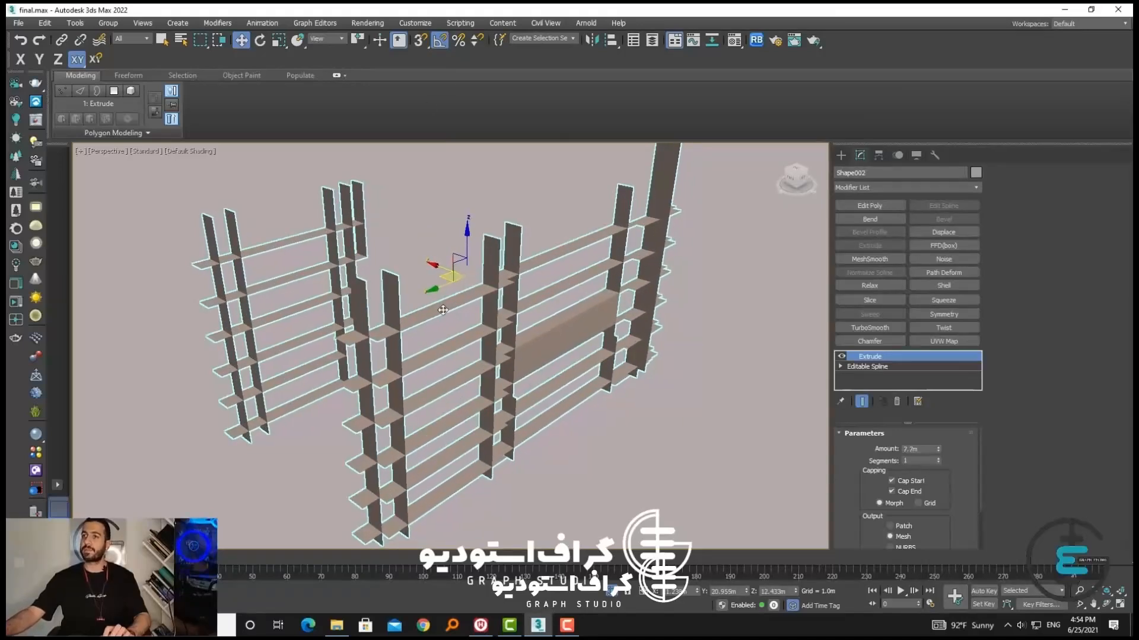
{"action": "scroll", "coordinate": [452, 315], "scroll_direction": "down", "scroll_amount": 3}
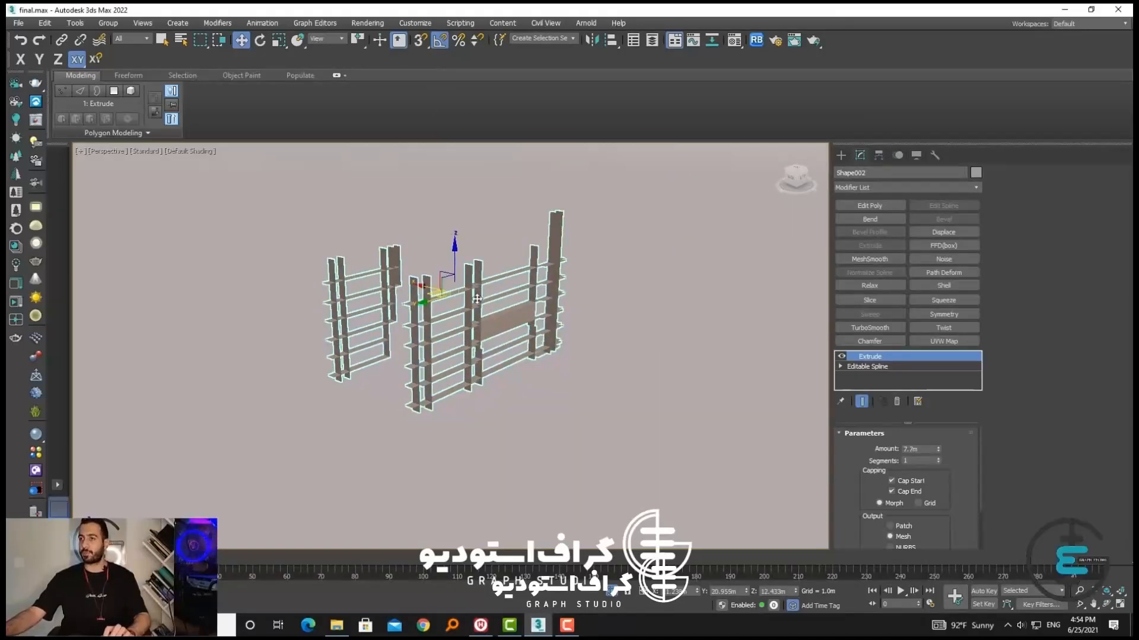
{"action": "middle_click_drag", "start_coordinate": [476, 298], "coordinate": [456, 339], "text": "alt"}
{"action": "left_click", "coordinate": [473, 344]}
{"action": "left_click", "coordinate": [473, 346]}
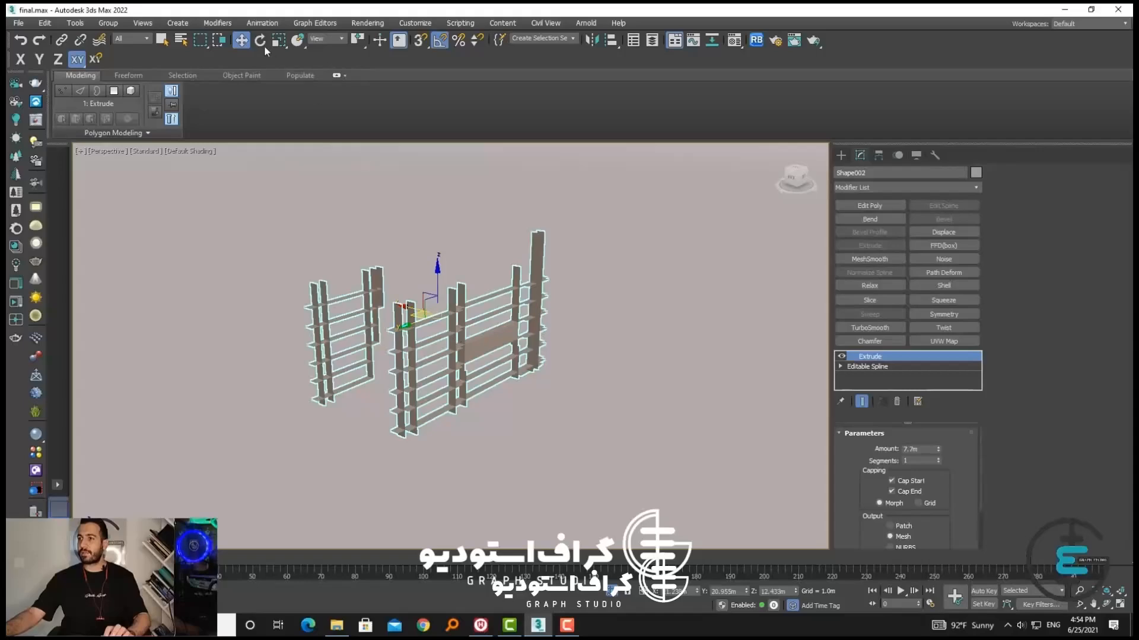
Delete the extruded edge shape and end the isolation to show the whole street scene
{"action": "left_click", "coordinate": [700, 309]}
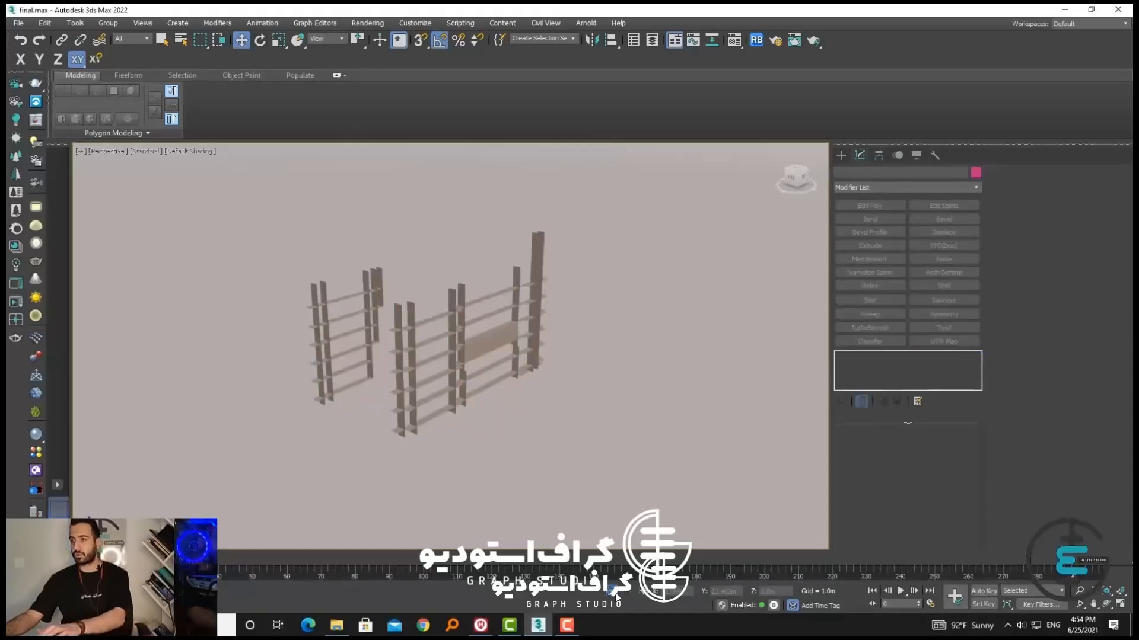
{"action": "left_click", "coordinate": [514, 309]}
{"action": "key", "text": "Delete"}
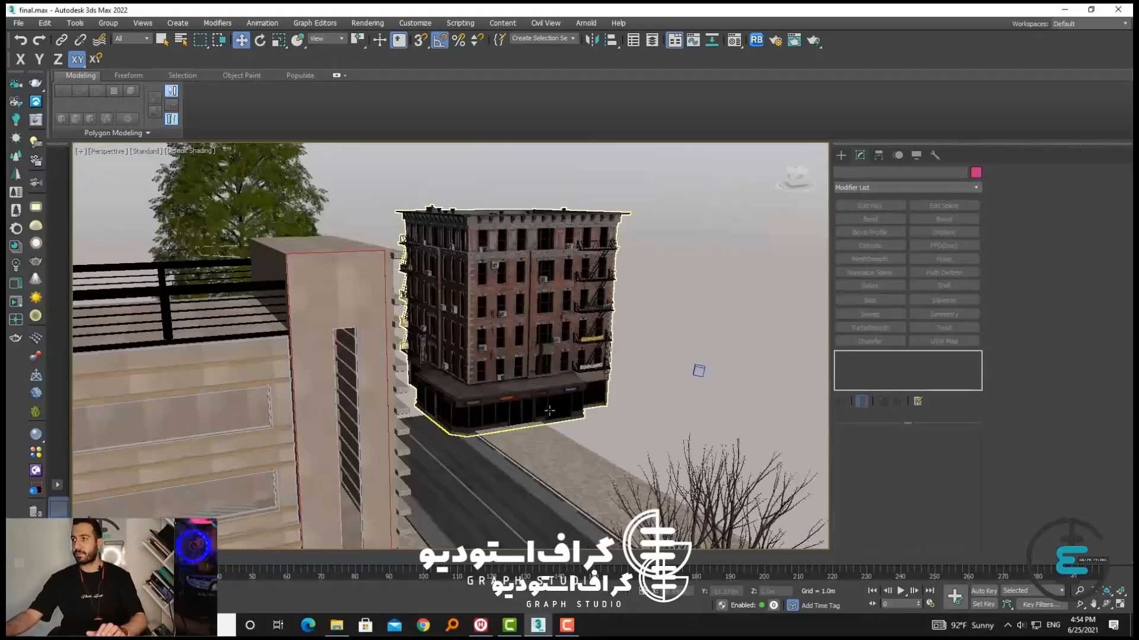
Draw a rectangle about 17.3 m long and 41.7 m wide on the empty ground away from the buildings
{"action": "middle_click_drag", "start_coordinate": [698, 371], "coordinate": [1010, 357]}
{"action": "left_click", "coordinate": [841, 155]}
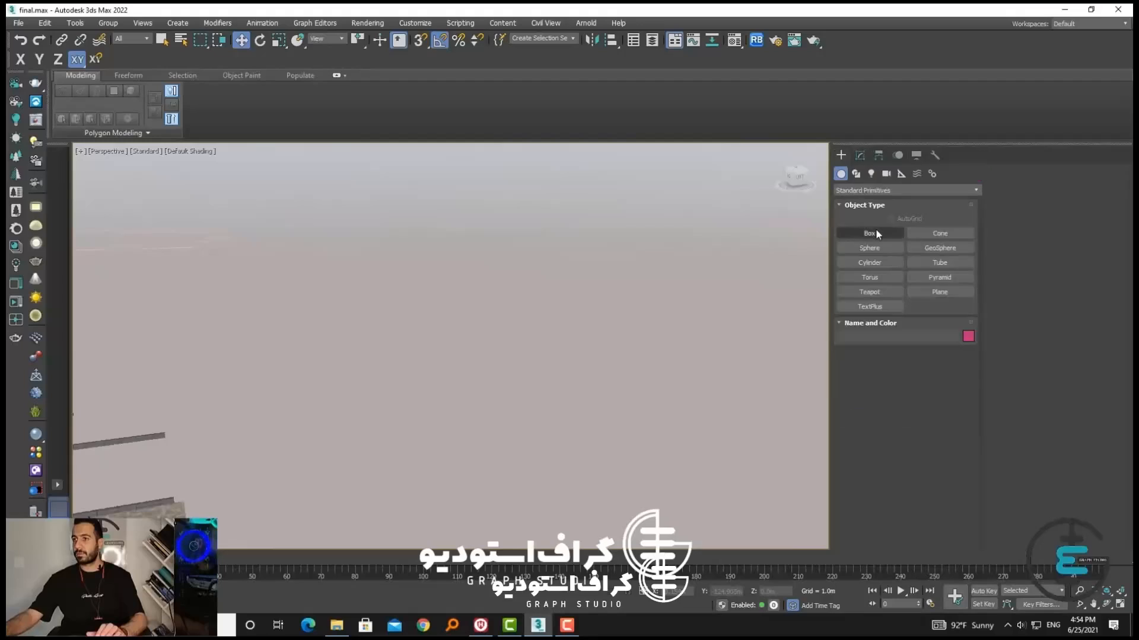
{"action": "left_click", "coordinate": [856, 173]}
{"action": "left_click", "coordinate": [939, 248]}
{"action": "left_click_drag", "start_coordinate": [421, 290], "coordinate": [413, 351]}
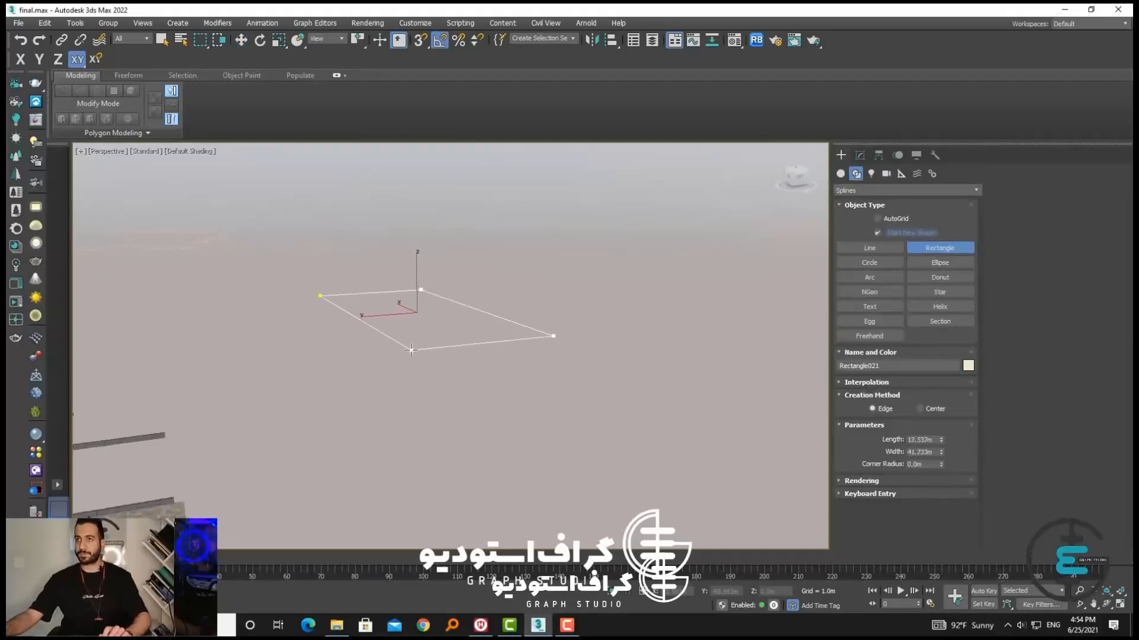
Rotate the rectangle about its X axis so that it stands upright
{"action": "key", "text": "w"}
{"action": "middle_click_drag", "start_coordinate": [496, 348], "coordinate": [444, 389], "text": "alt"}
{"action": "key", "text": "e"}
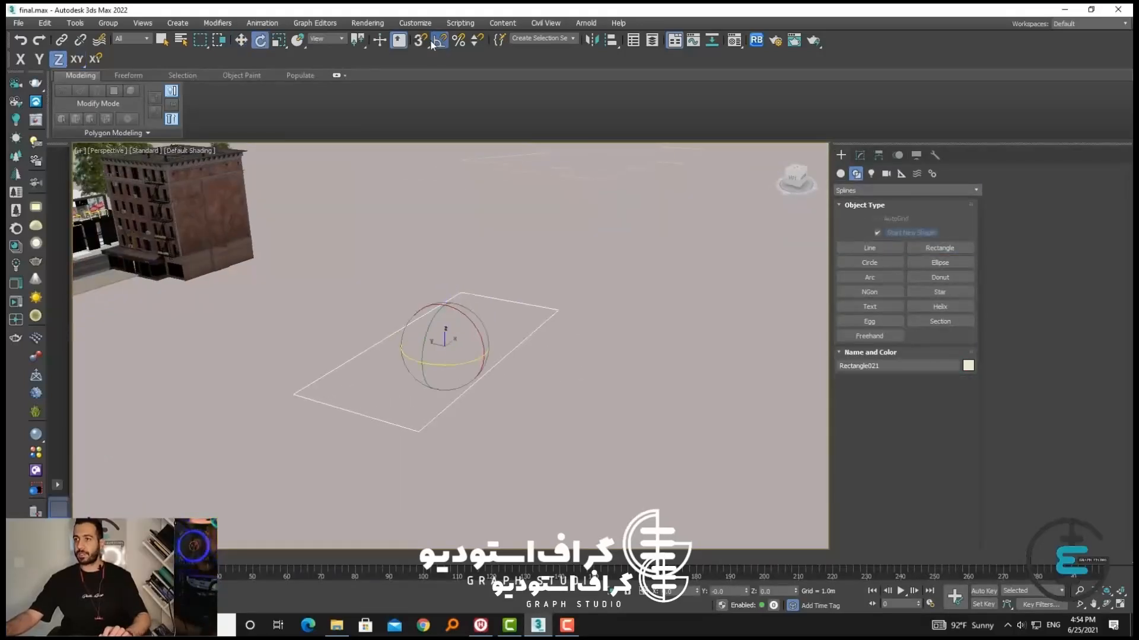
{"action": "left_click_drag", "start_coordinate": [472, 344], "coordinate": [475, 386]}
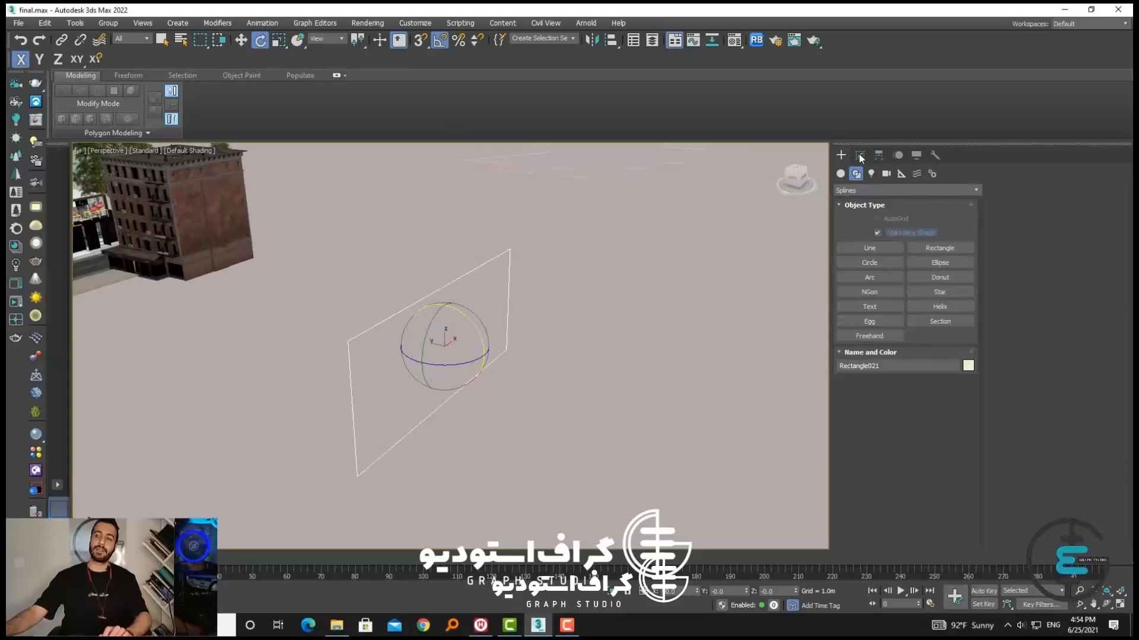
{"action": "left_click", "coordinate": [858, 155]}
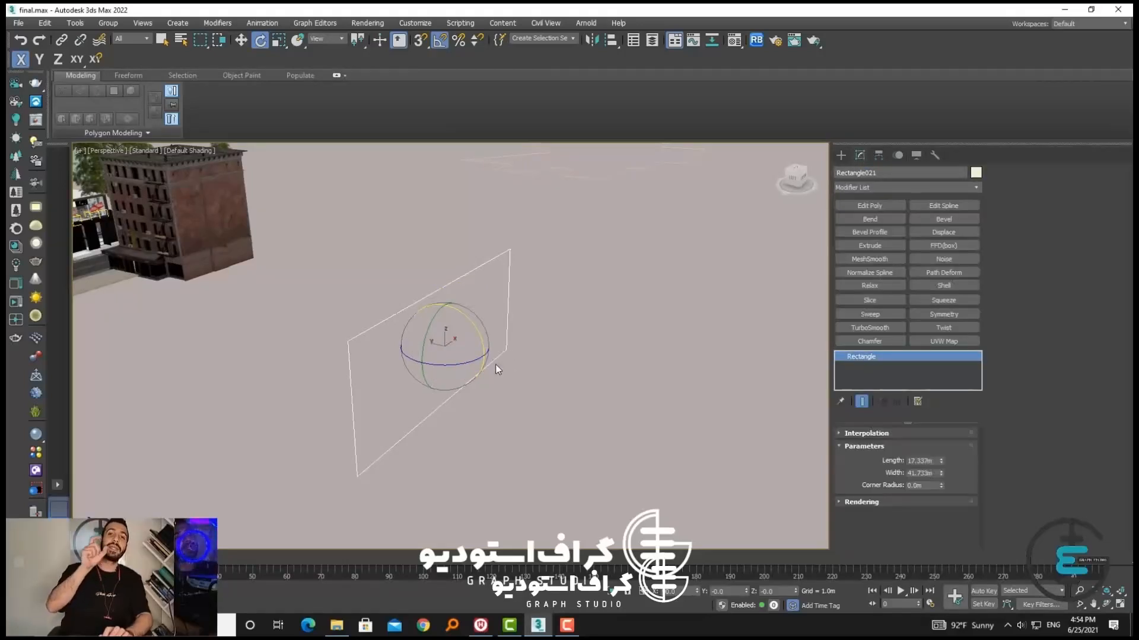
{"action": "middle_click_drag", "start_coordinate": [492, 363], "coordinate": [516, 359]}
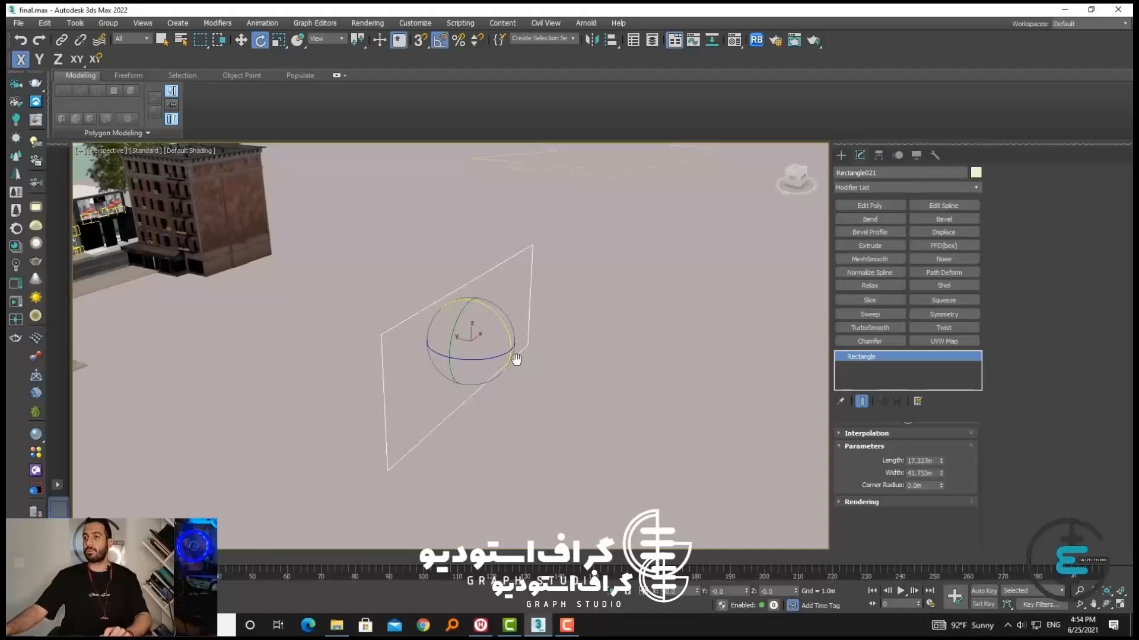
{"action": "middle_click_drag", "start_coordinate": [530, 362], "coordinate": [504, 356], "text": "alt"}
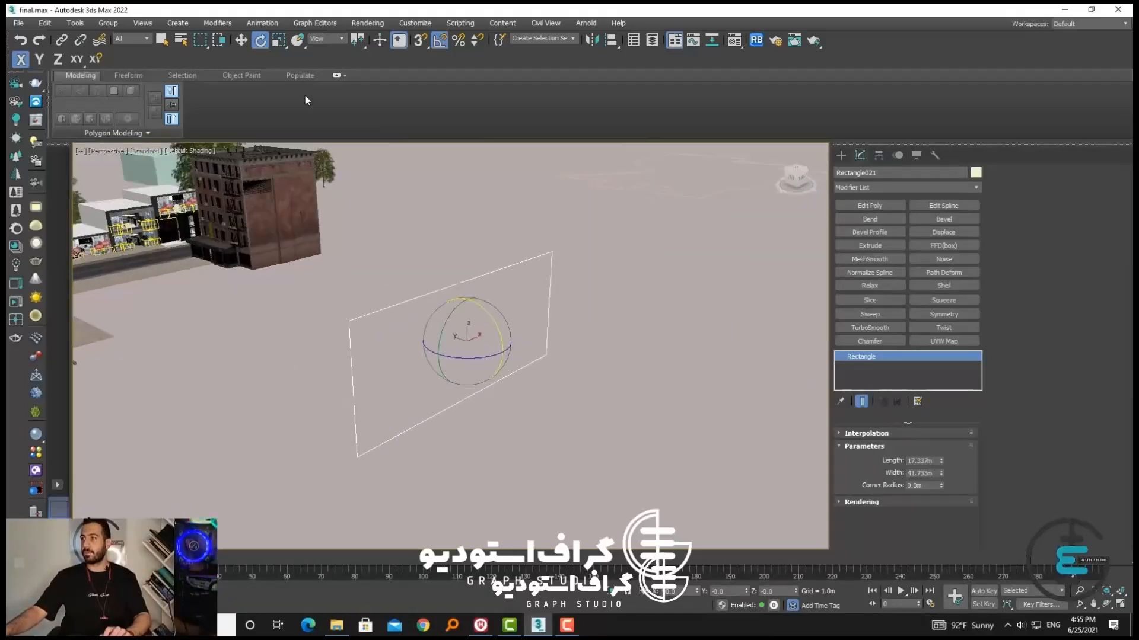
Extrude the upright rectangle by about 7.1 m into a solid box and deselect it
{"action": "left_click", "coordinate": [239, 40]}
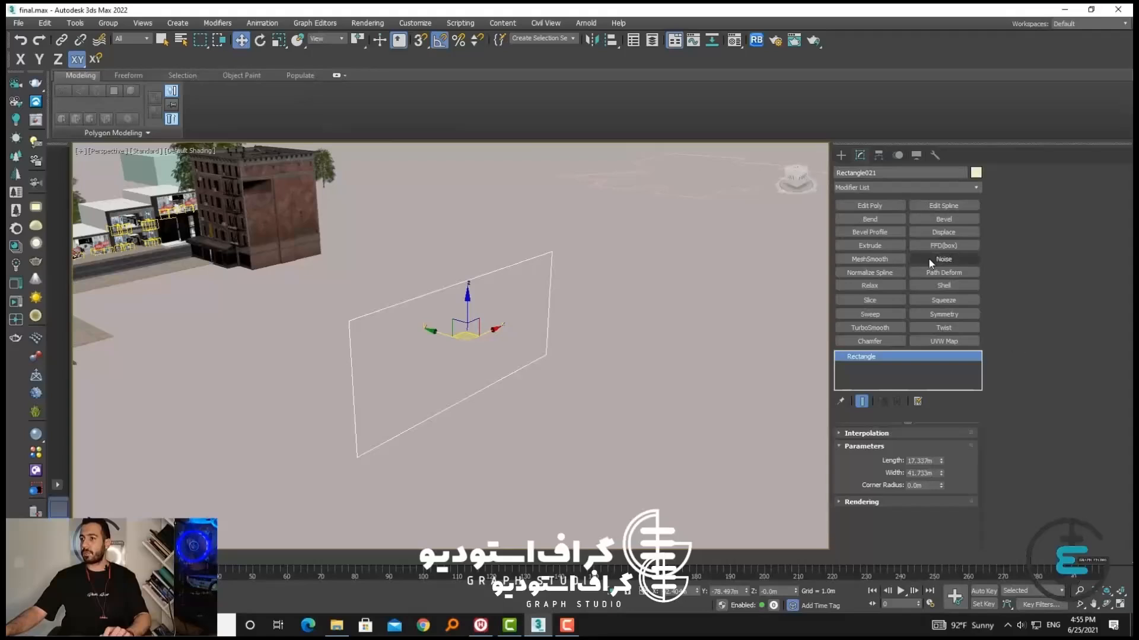
{"action": "left_click", "coordinate": [877, 247]}
{"action": "left_click_drag", "start_coordinate": [939, 412], "coordinate": [917, 517]}
{"action": "left_click", "coordinate": [652, 408]}
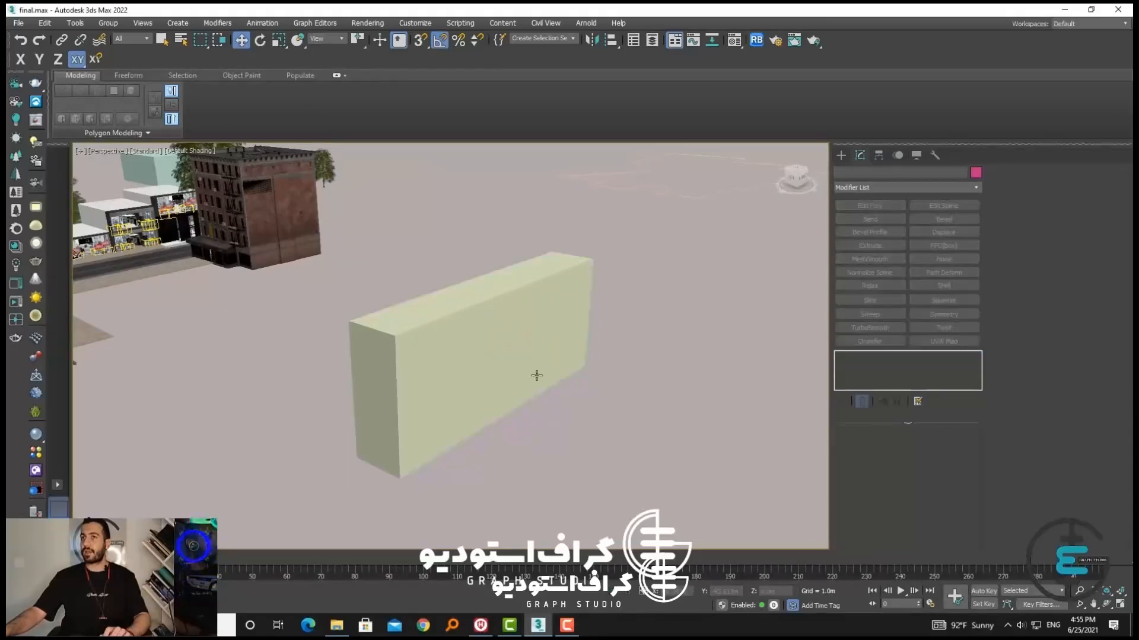
Select the extruded box and rotate it about its X axis so that it lies flat
{"action": "left_click", "coordinate": [536, 376]}
{"action": "left_click", "coordinate": [262, 42]}
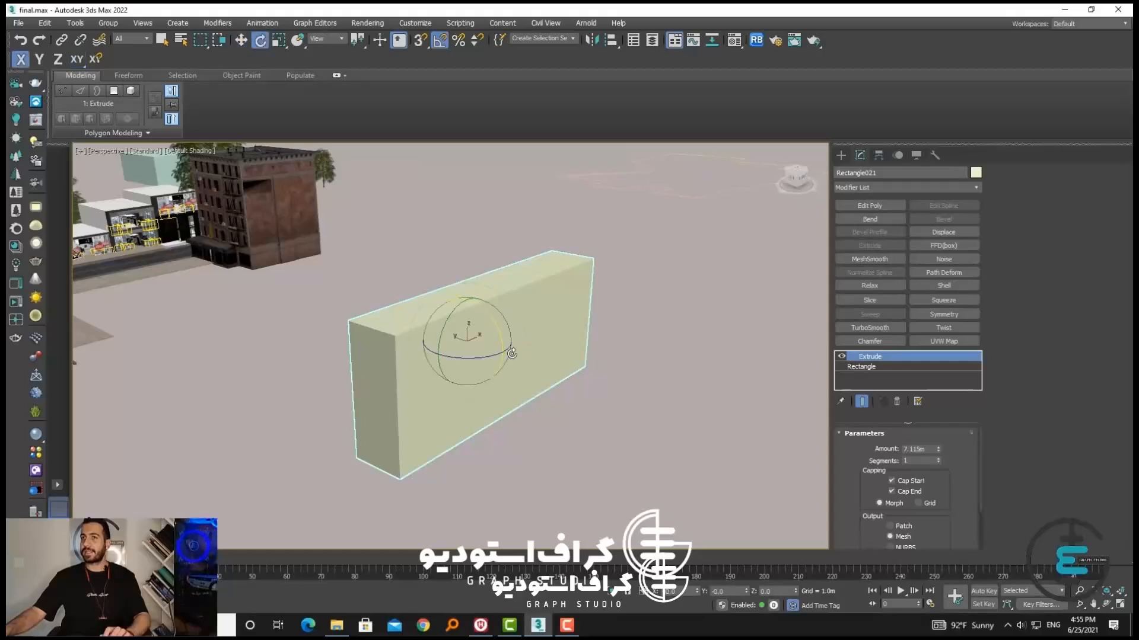
{"action": "left_click_drag", "start_coordinate": [496, 331], "coordinate": [492, 370]}
Reset the transform of the flat extruded box with Reset XForm and check its modifier stack
{"action": "left_click", "coordinate": [241, 40]}
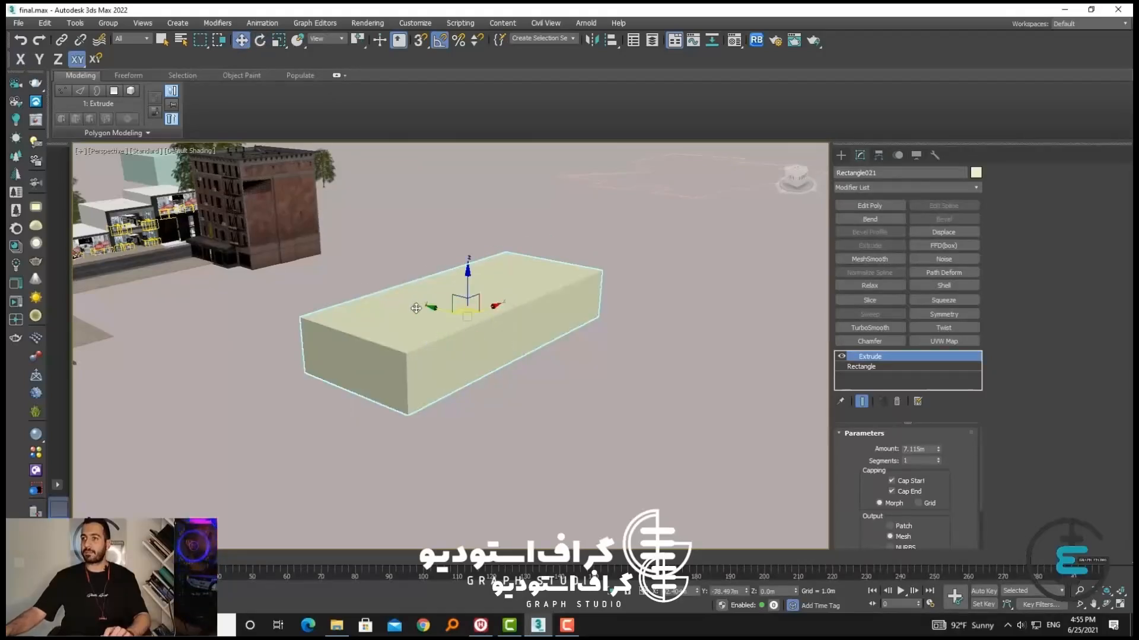
{"action": "middle_click_drag", "start_coordinate": [468, 299], "coordinate": [482, 369], "text": "alt"}
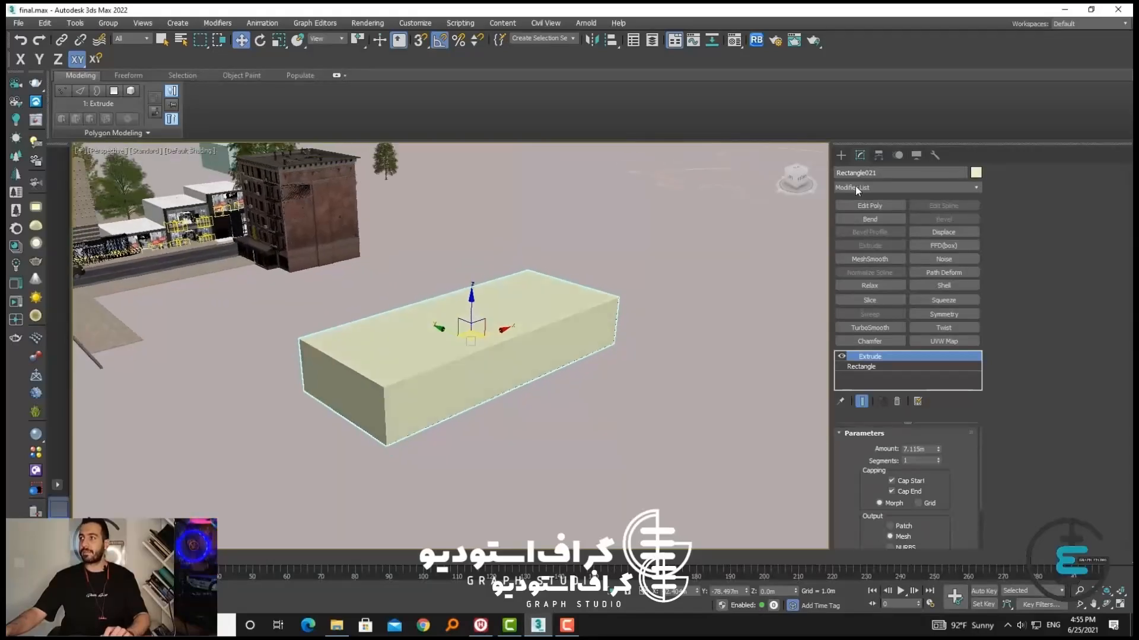
{"action": "left_click", "coordinate": [934, 155]}
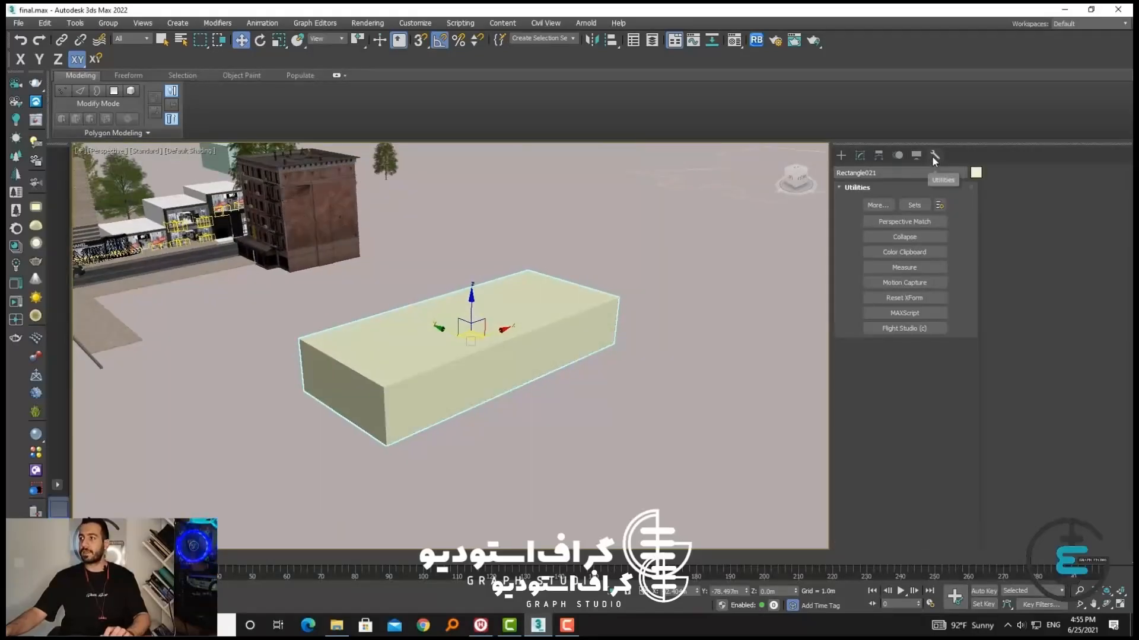
{"action": "left_click", "coordinate": [915, 299]}
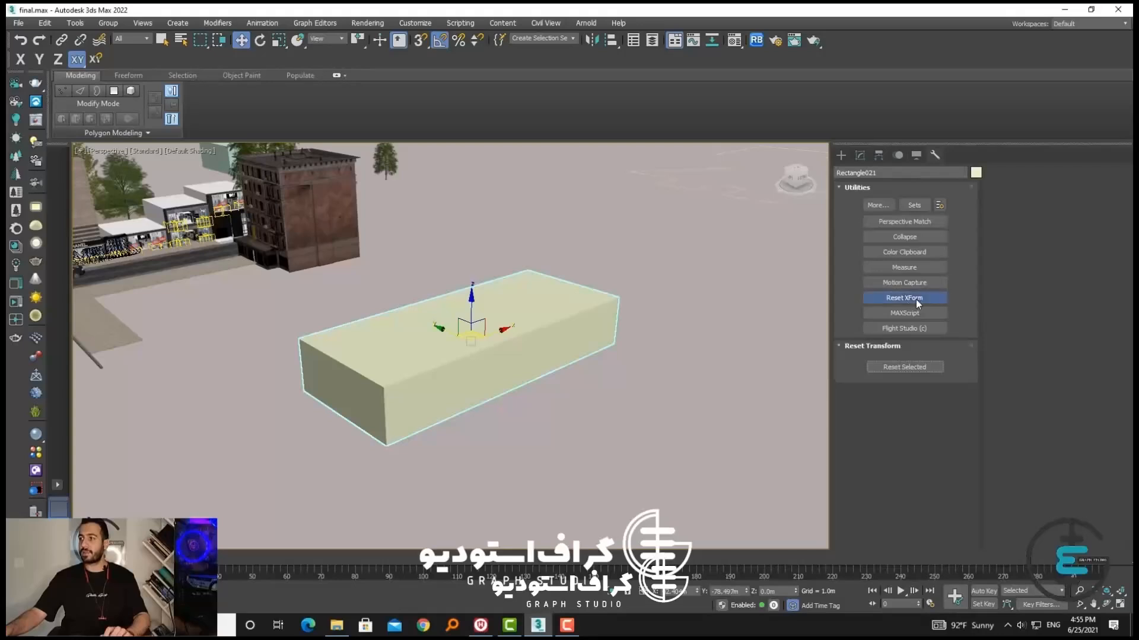
{"action": "left_click", "coordinate": [904, 368]}
{"action": "left_click", "coordinate": [841, 155]}
{"action": "left_click", "coordinate": [860, 157]}
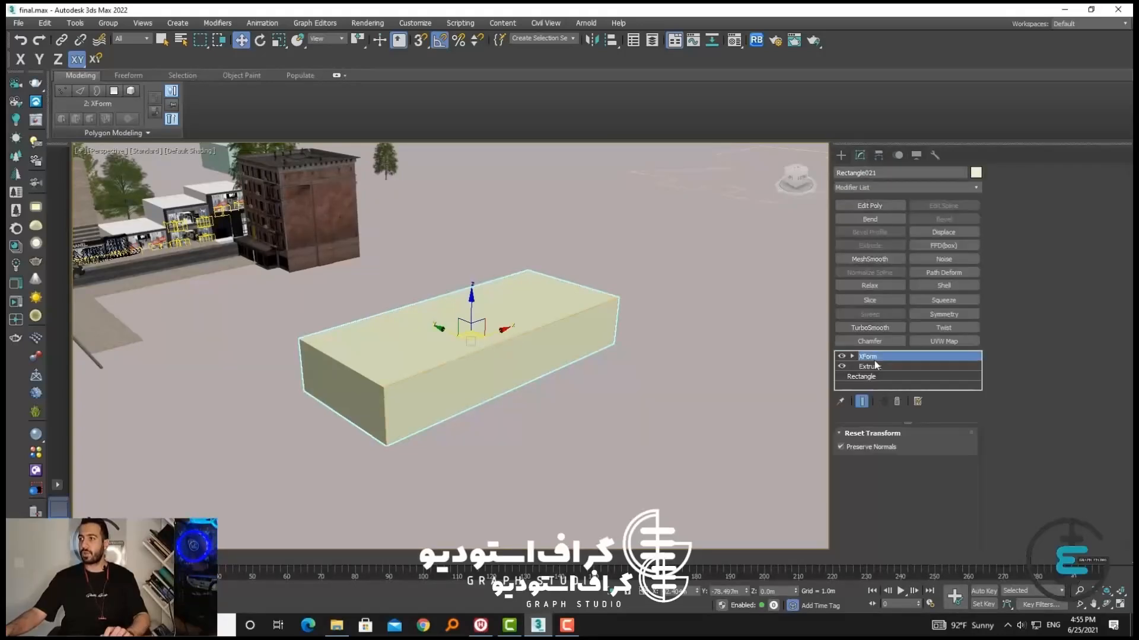
Convert the box with its XForm modifier to an Editable Poly
{"action": "right_click", "coordinate": [566, 320]}
{"action": "mouse_move", "coordinate": [646, 442]}
{"action": "left_click", "coordinate": [714, 452]}
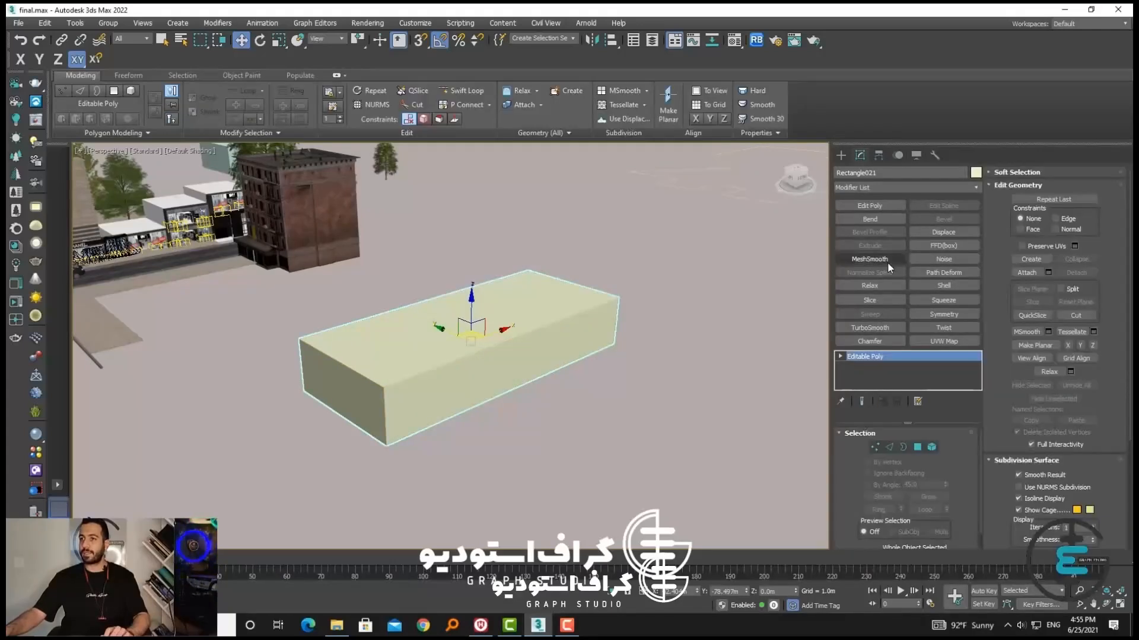
{"action": "middle_click_drag", "start_coordinate": [471, 365], "coordinate": [493, 376], "text": "alt"}
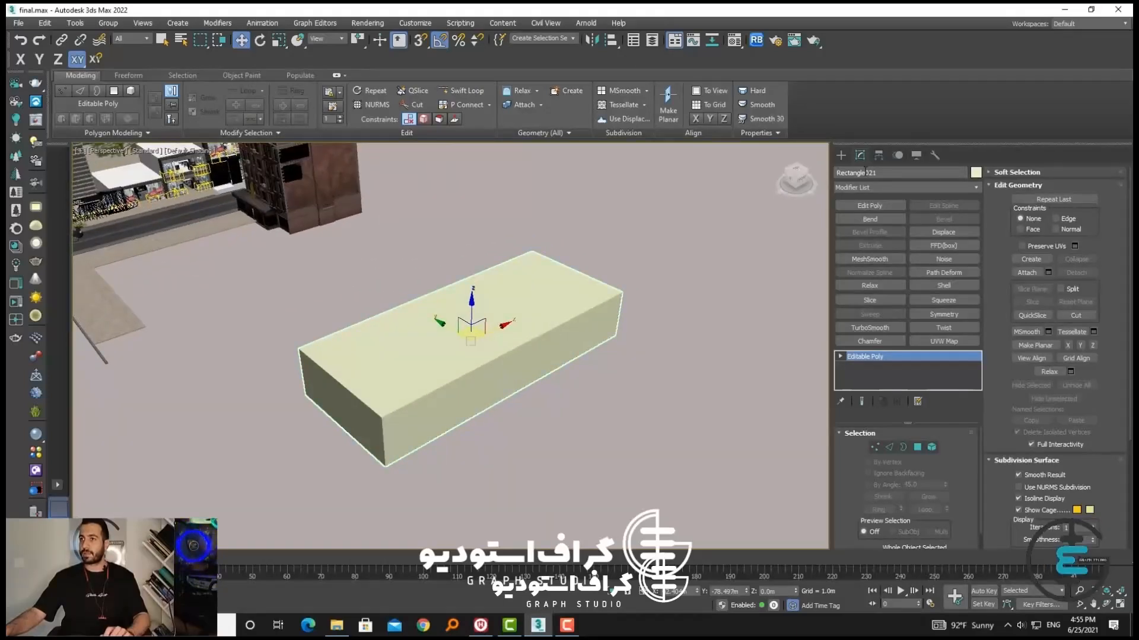
Scale the box up uniformly to several times its size and reset its transform with Reset XForm
{"action": "left_click", "coordinate": [840, 155]}
{"action": "key", "text": "r"}
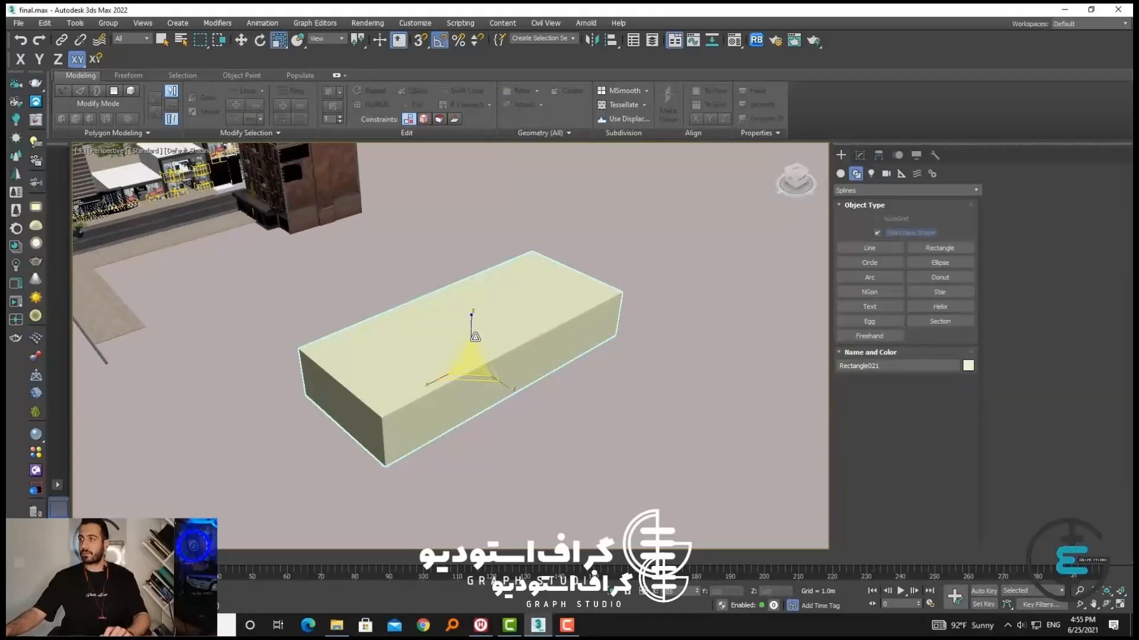
{"action": "left_click_drag", "start_coordinate": [470, 358], "coordinate": [538, 301]}
{"action": "left_click", "coordinate": [935, 155]}
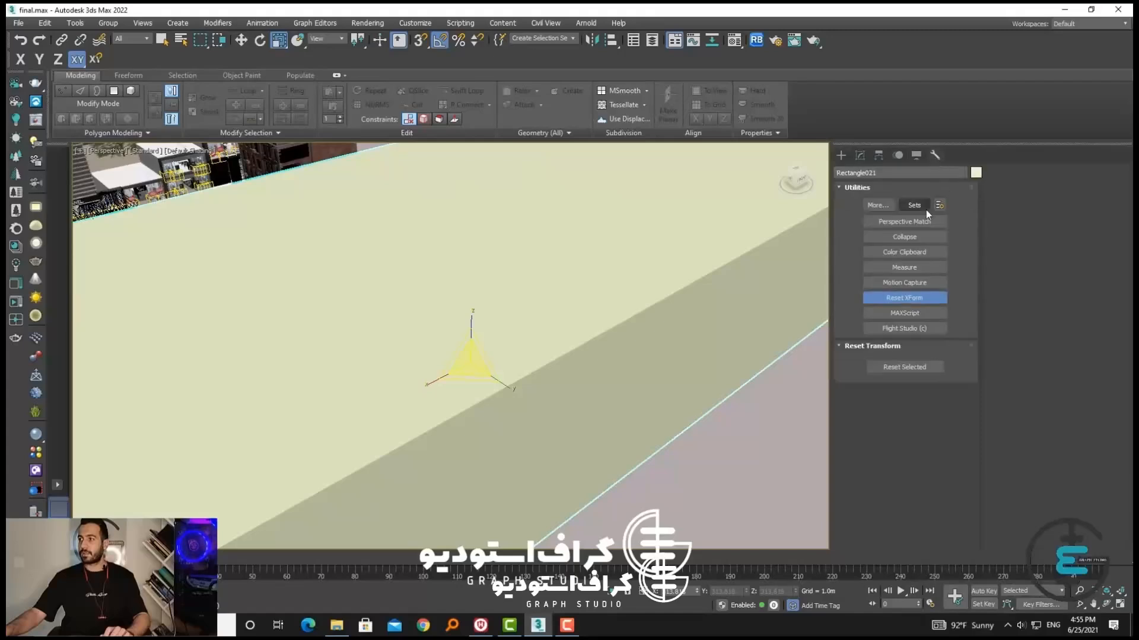
{"action": "left_click", "coordinate": [907, 297]}
{"action": "left_click", "coordinate": [922, 296]}
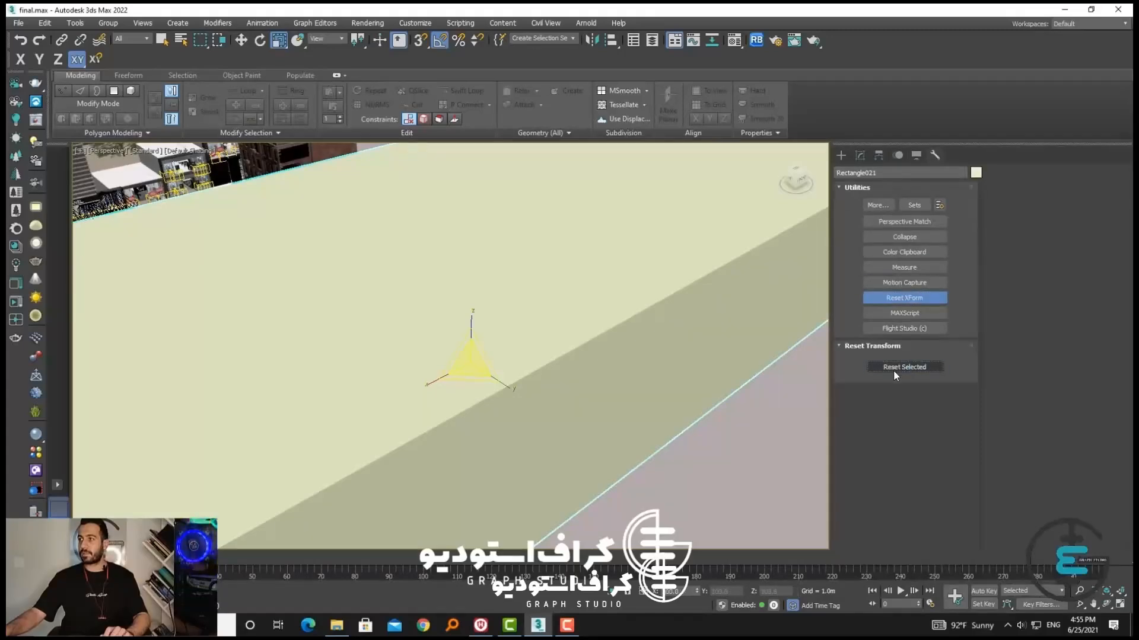
{"action": "left_click", "coordinate": [841, 156]}
{"action": "scroll", "coordinate": [628, 315], "scroll_direction": "down", "scroll_amount": 5}
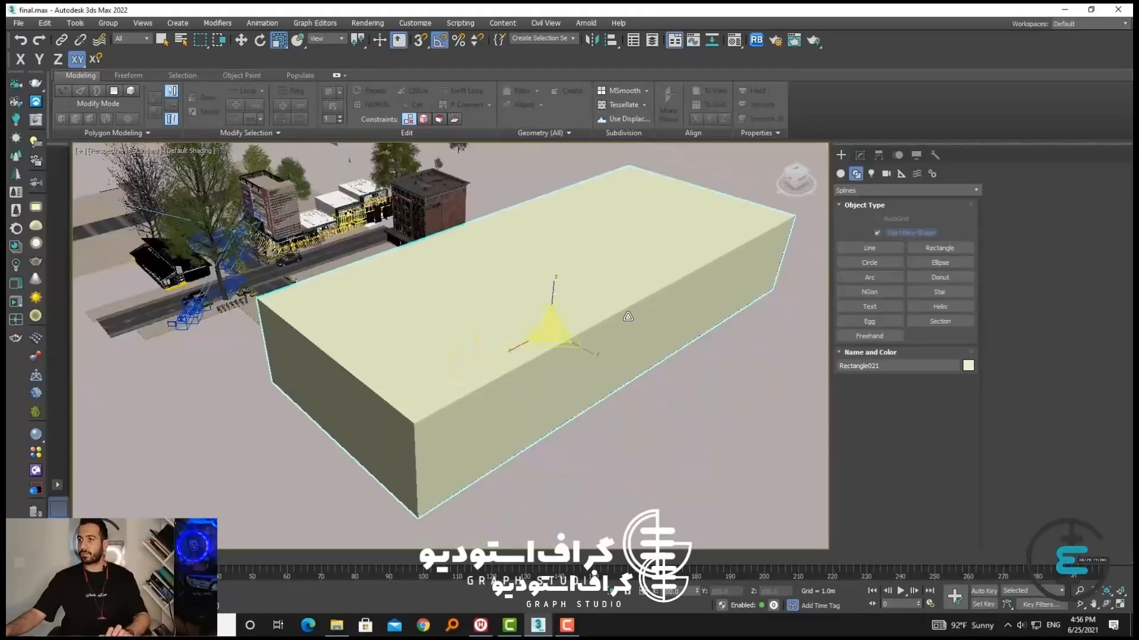
Delete the enlarged box and step back through the undo history to the unscaled box lying flat
{"action": "key", "text": "Delete"}
{"action": "key", "text": "ctrl+z"}
{"action": "key", "text": "ctrl+z"}
{"action": "key", "text": "ctrl+z"}
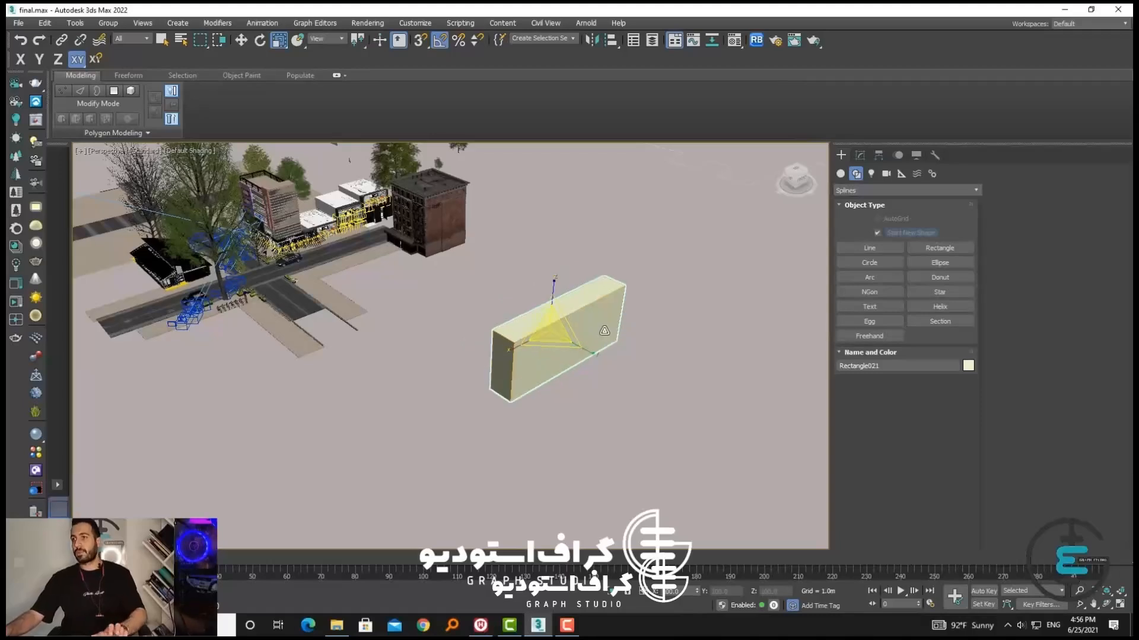
{"action": "key", "text": "ctrl+z"}
{"action": "key", "text": "ctrl+z"}
{"action": "left_click", "coordinate": [537, 300]}
{"action": "scroll", "coordinate": [538, 301], "scroll_direction": "up", "scroll_amount": 3}
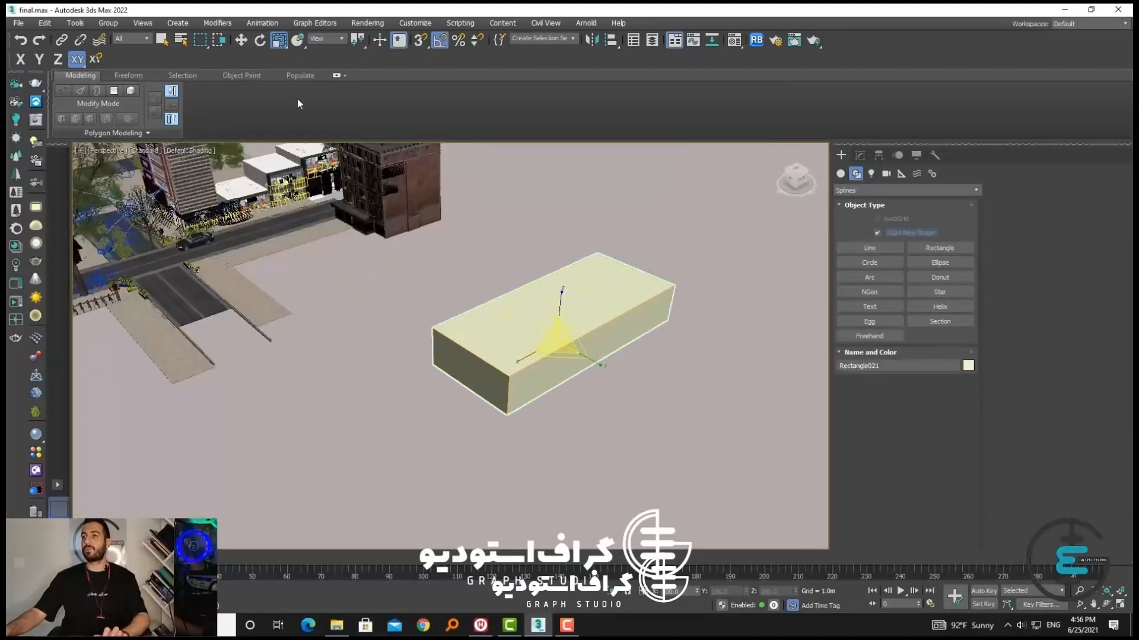
Delete the extruded demonstration box from the empty ground
{"action": "left_click", "coordinate": [246, 40]}
{"action": "middle_click_drag", "start_coordinate": [497, 436], "coordinate": [450, 446], "text": "alt"}
{"action": "middle_click_drag", "start_coordinate": [539, 461], "coordinate": [389, 413]}
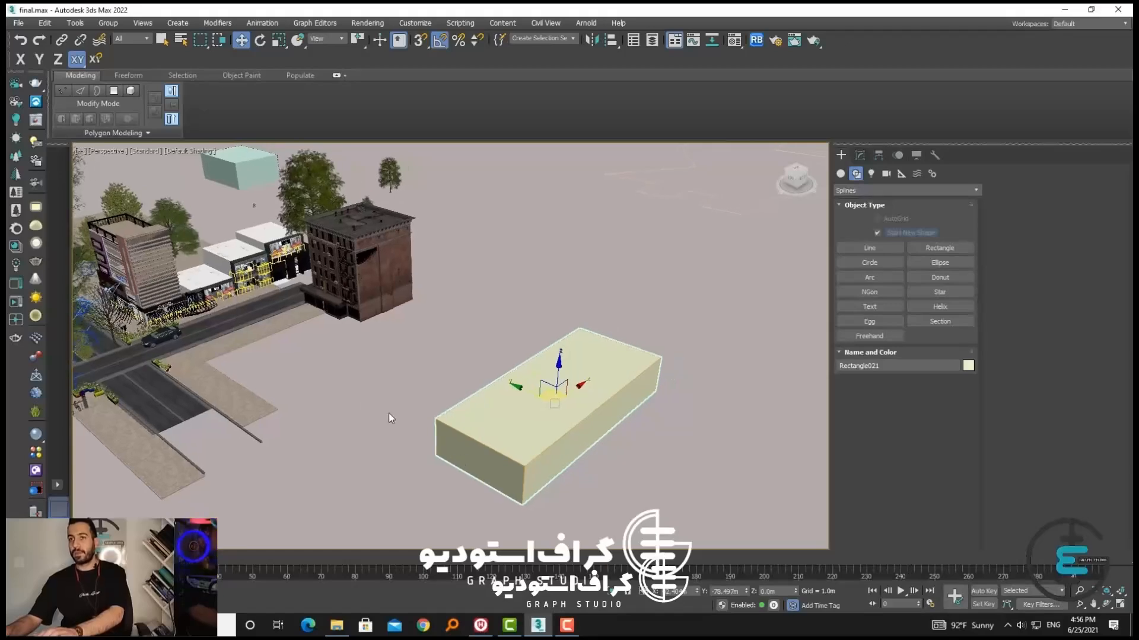
{"action": "key", "text": "Delete"}
{"action": "middle_click_drag", "start_coordinate": [457, 428], "coordinate": [407, 404], "text": "alt"}
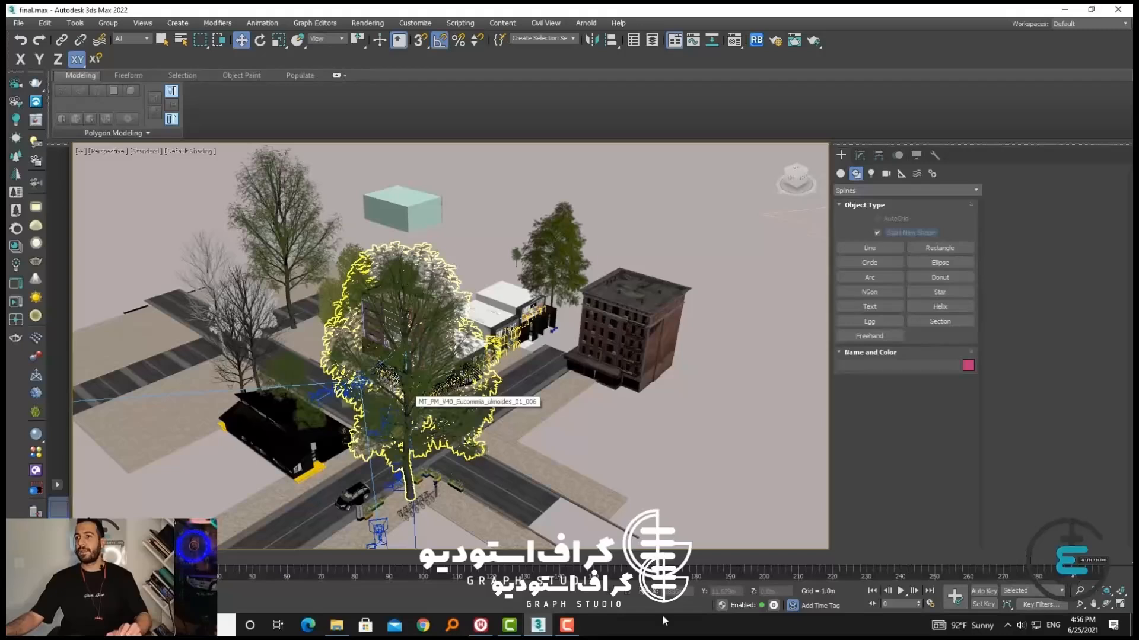
{"action": "left_click", "coordinate": [570, 625]}
{"action": "left_click", "coordinate": [568, 626]}
{"action": "left_click", "coordinate": [581, 359]}
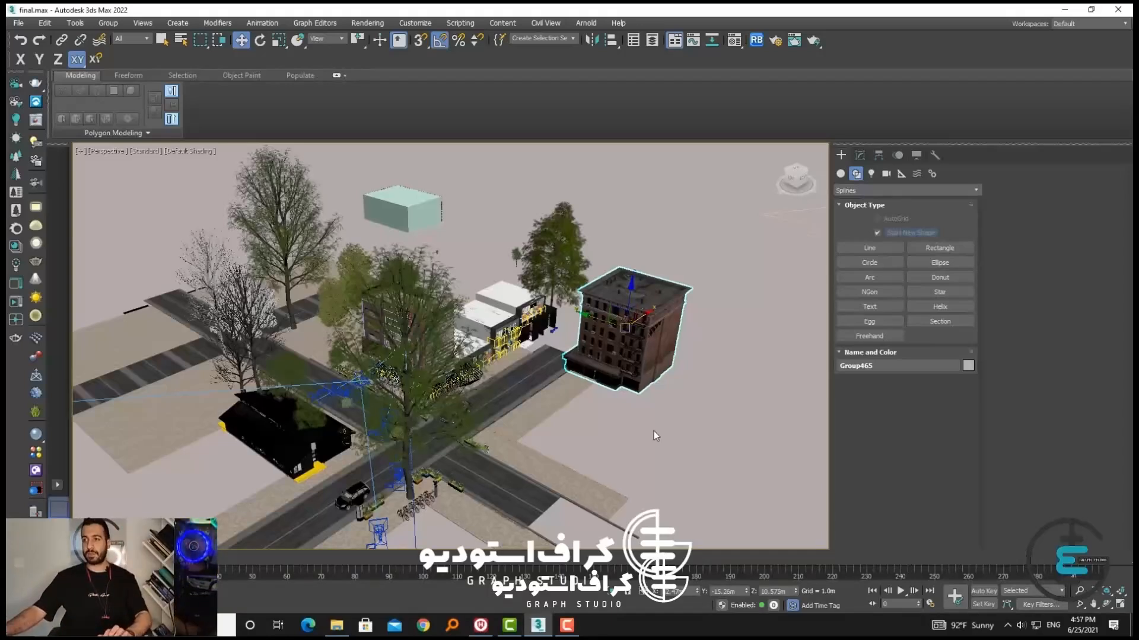
{"action": "left_click", "coordinate": [592, 403]}
{"action": "middle_click_drag", "start_coordinate": [533, 409], "coordinate": [593, 384]}
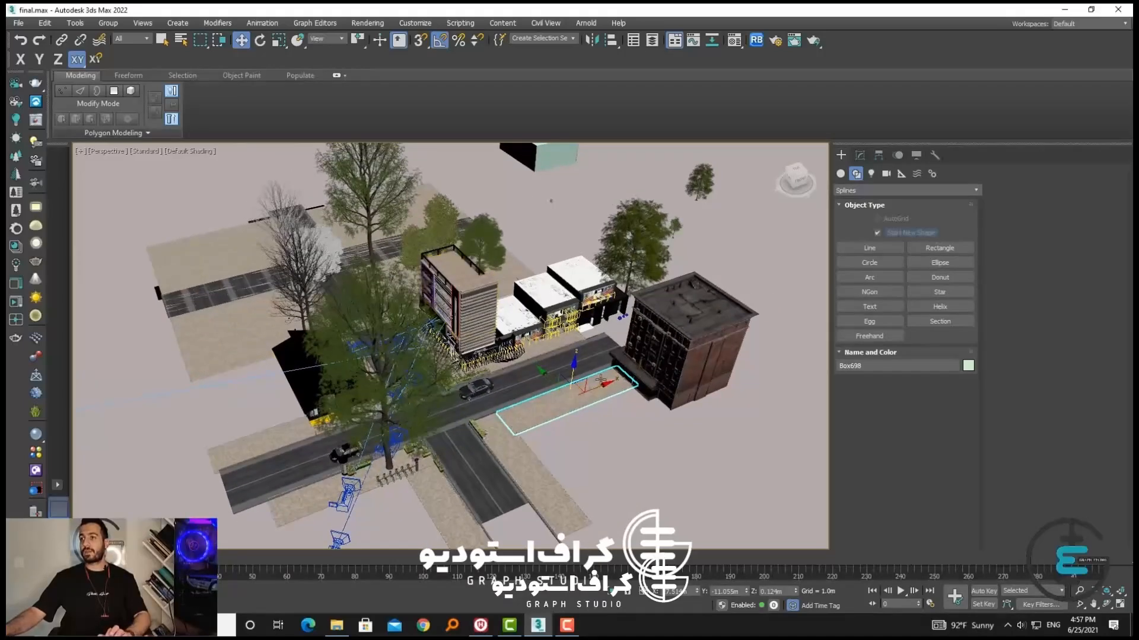
Select the three white-roofed shop blocks together, try raising them vertically and undo the move
{"action": "left_click", "coordinate": [591, 299]}
{"action": "left_click", "coordinate": [565, 294], "text": "ctrl"}
{"action": "left_click", "coordinate": [519, 315], "text": "ctrl"}
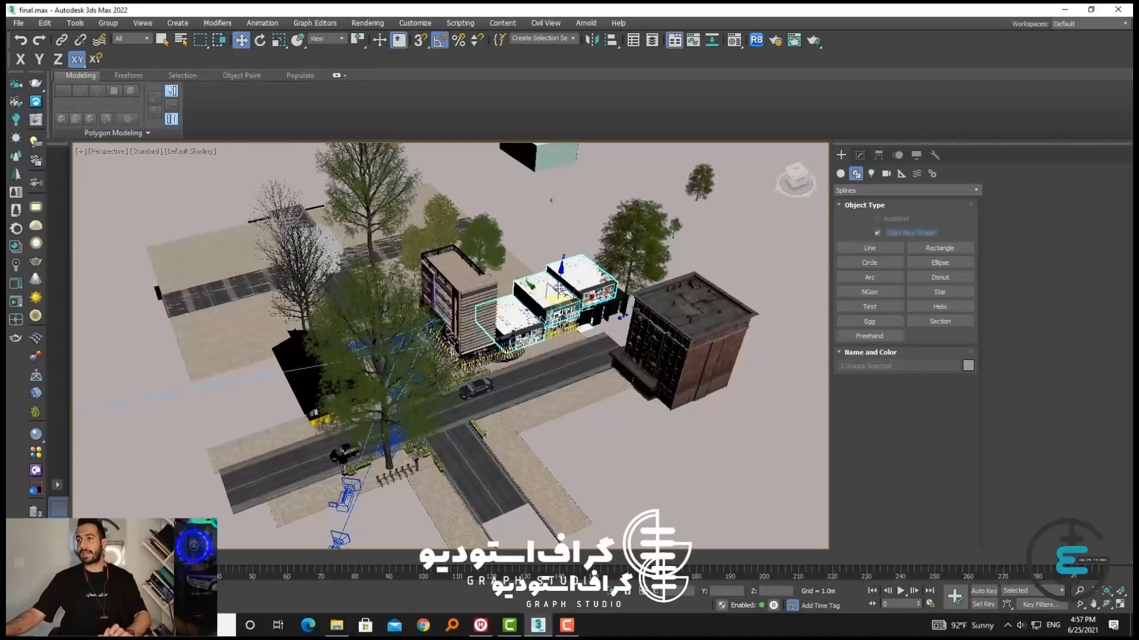
{"action": "left_click_drag", "start_coordinate": [559, 281], "coordinate": [562, 155]}
{"action": "key", "text": "ctrl+z"}
Add the remaining storefront, window and wall pieces of the shop row to the selection one by one
{"action": "scroll", "coordinate": [566, 327], "scroll_direction": "up", "scroll_amount": 4}
{"action": "middle_click_drag", "start_coordinate": [566, 327], "coordinate": [564, 304], "text": "alt"}
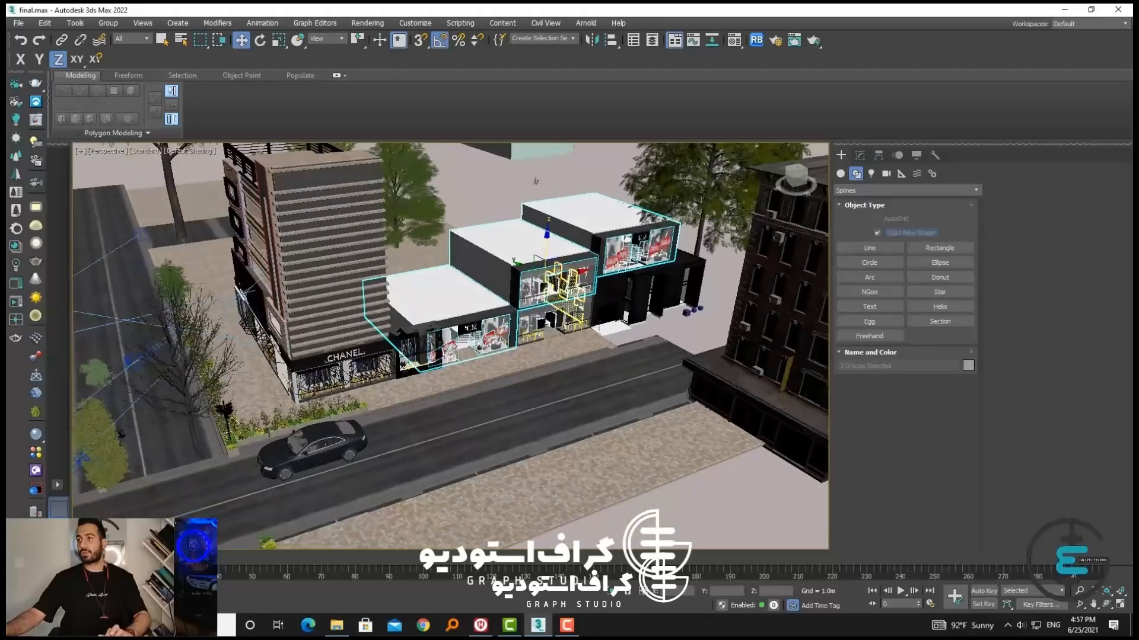
{"action": "left_click", "coordinate": [564, 306], "text": "ctrl"}
{"action": "left_click", "coordinate": [611, 299], "text": "ctrl"}
{"action": "left_click", "coordinate": [646, 285], "text": "ctrl"}
{"action": "left_click", "coordinate": [675, 263], "text": "ctrl"}
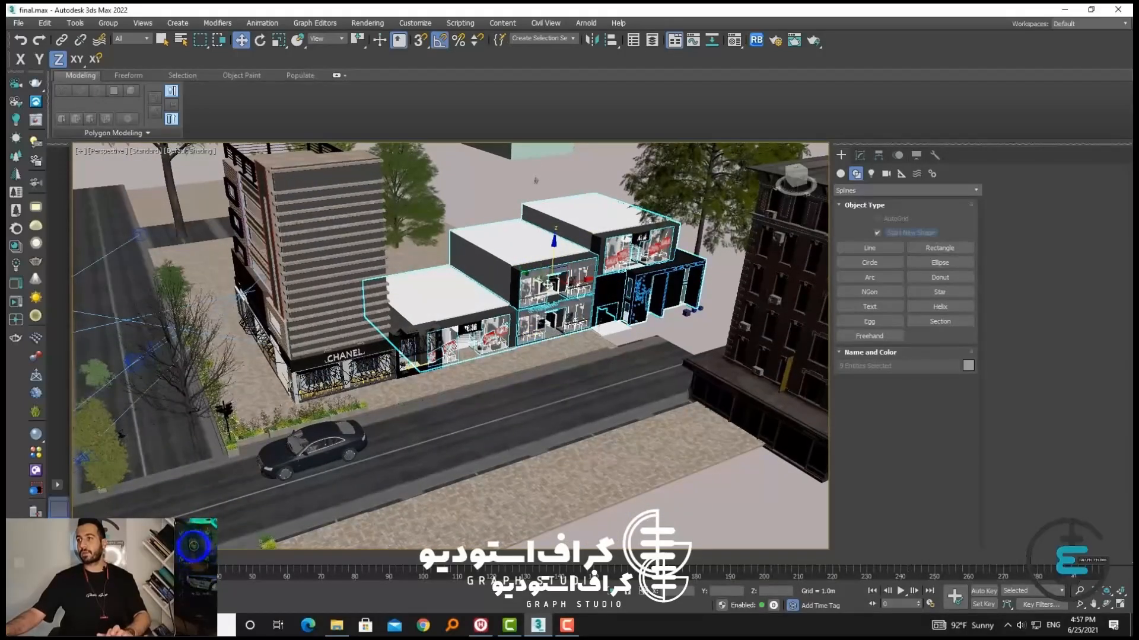
{"action": "left_click", "coordinate": [689, 289], "text": "ctrl"}
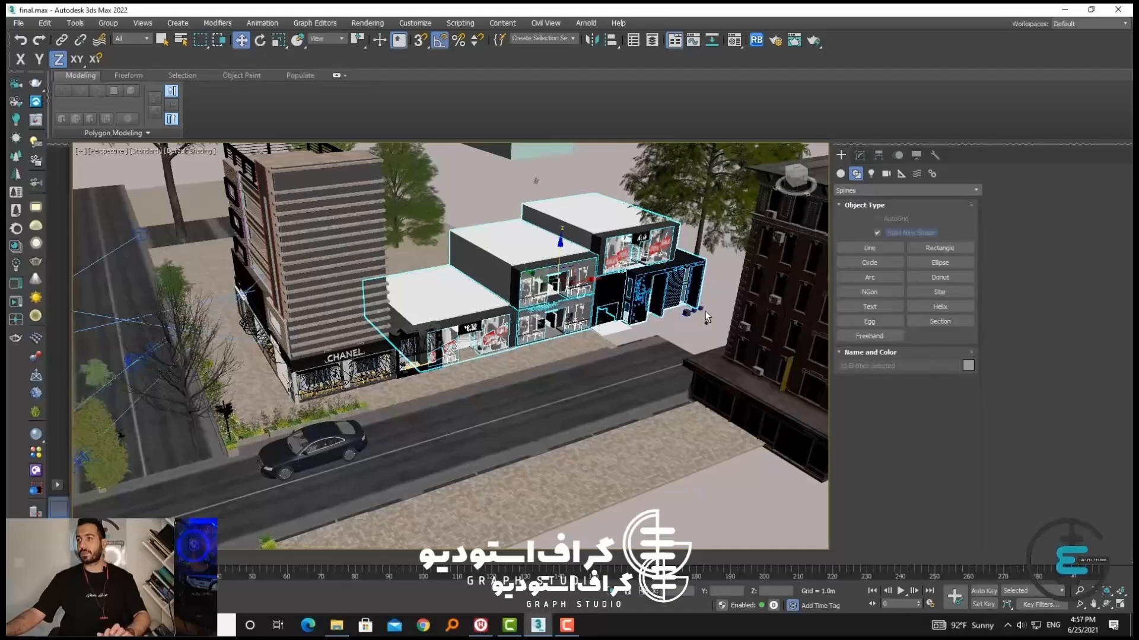
{"action": "left_click_drag", "start_coordinate": [631, 268], "coordinate": [631, 266], "text": "ctrl"}
{"action": "left_click", "coordinate": [692, 230], "text": "alt"}
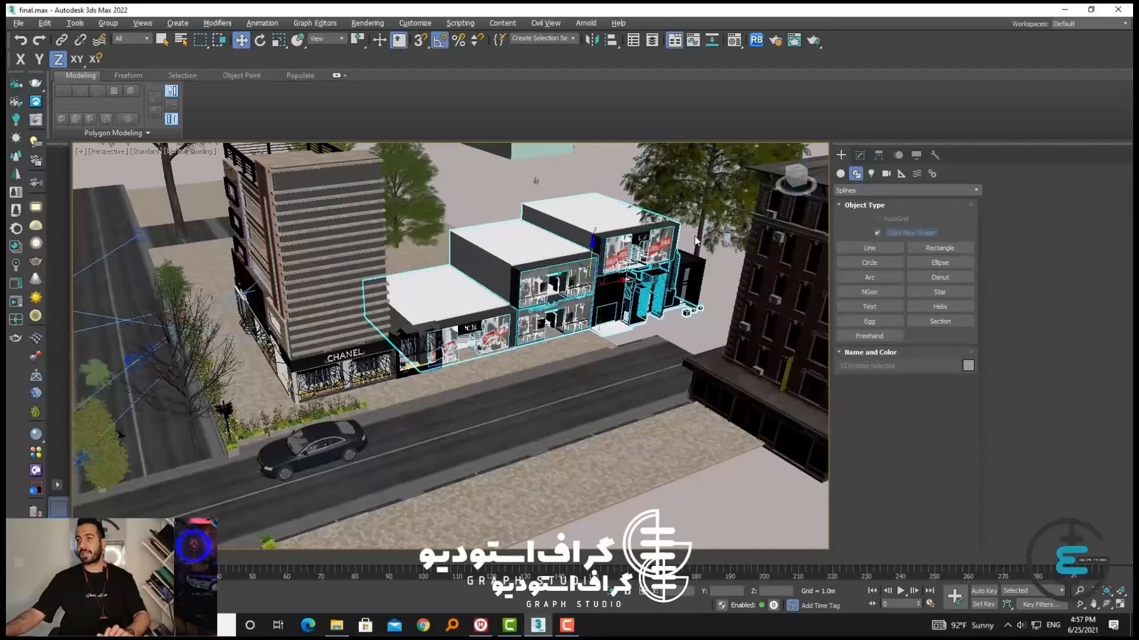
Try raising the selected shop-row pieces together along Z, cancel the move and clear the selection
{"action": "middle_click_drag", "start_coordinate": [653, 315], "coordinate": [530, 345]}
{"action": "middle_click_drag", "start_coordinate": [530, 345], "coordinate": [579, 356], "text": "alt"}
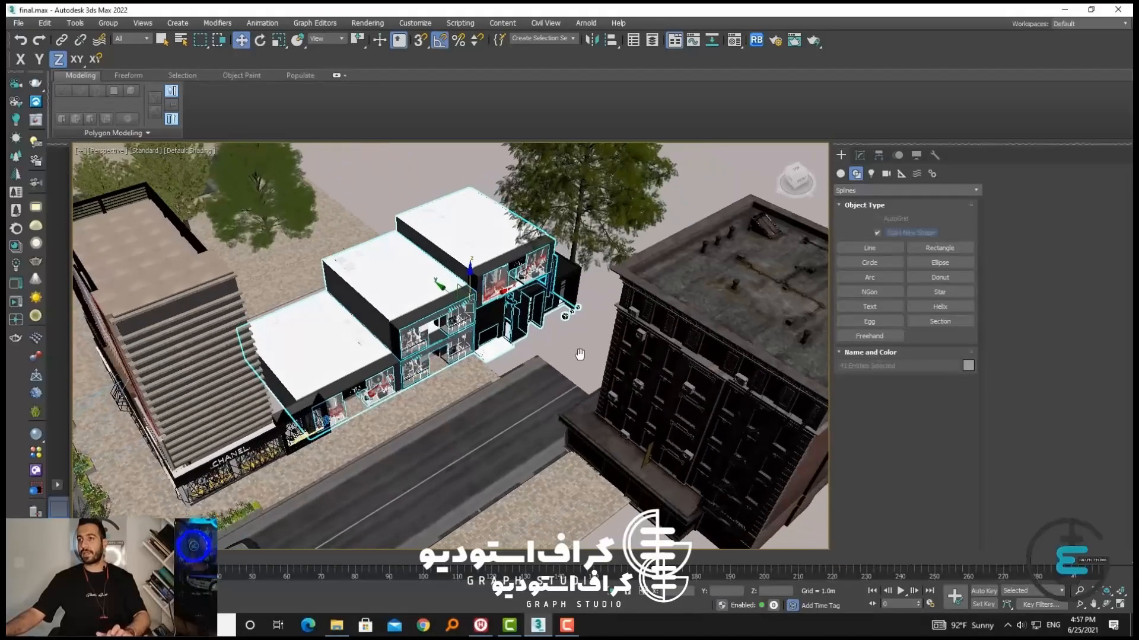
{"action": "left_click_drag", "start_coordinate": [471, 284], "coordinate": [473, 125]}
{"action": "right_click", "coordinate": [473, 125]}
{"action": "scroll", "coordinate": [496, 238], "scroll_direction": "down", "scroll_amount": 5}
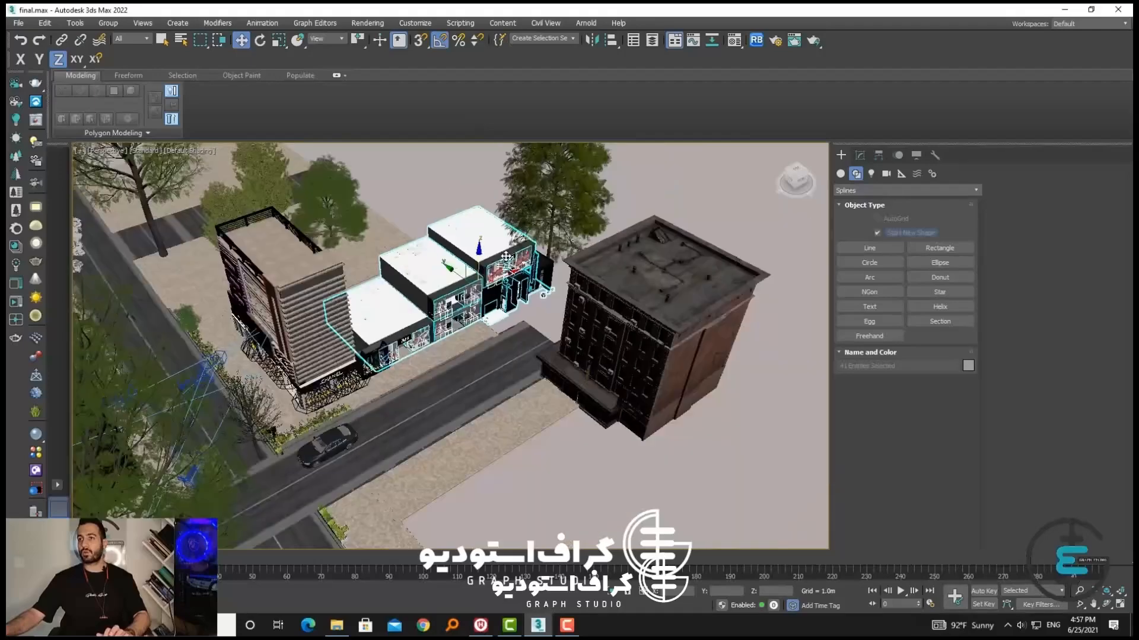
{"action": "middle_click_drag", "start_coordinate": [489, 314], "coordinate": [598, 430]}
{"action": "left_click", "coordinate": [600, 432]}
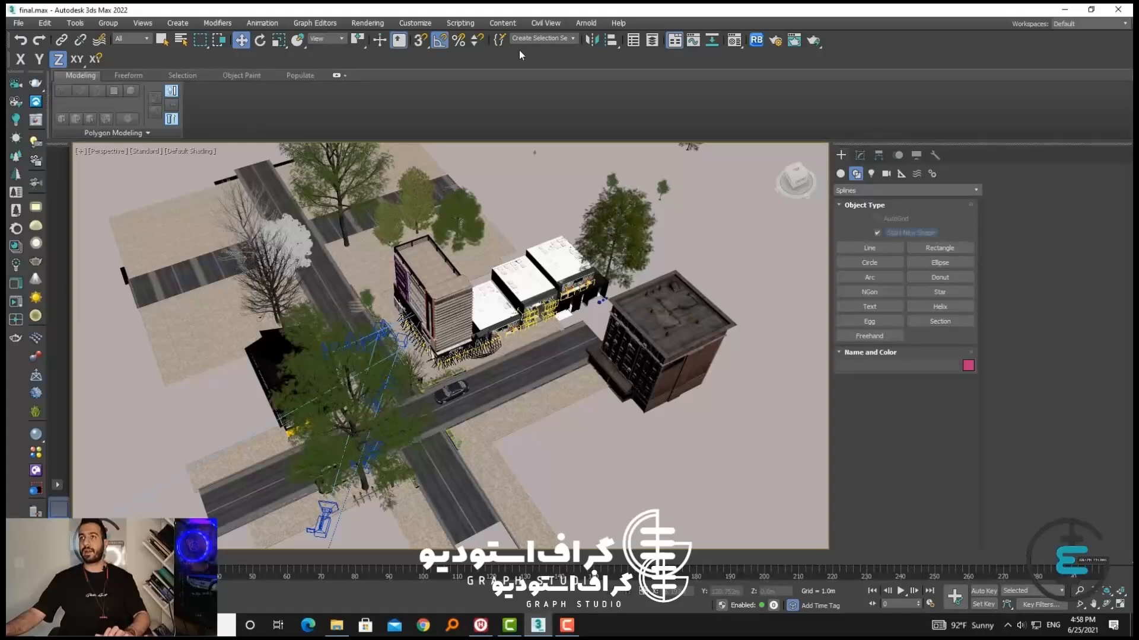
Display the Layers toolbar in the interface
{"action": "right_click", "coordinate": [450, 59]}
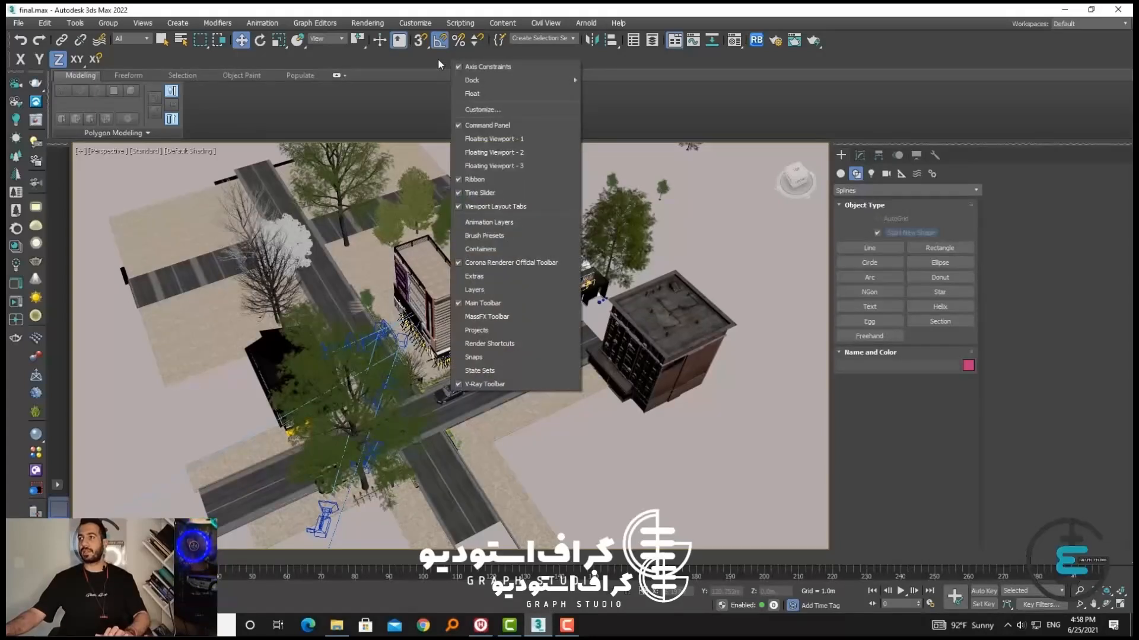
{"action": "right_click", "coordinate": [438, 58]}
{"action": "right_click", "coordinate": [676, 59]}
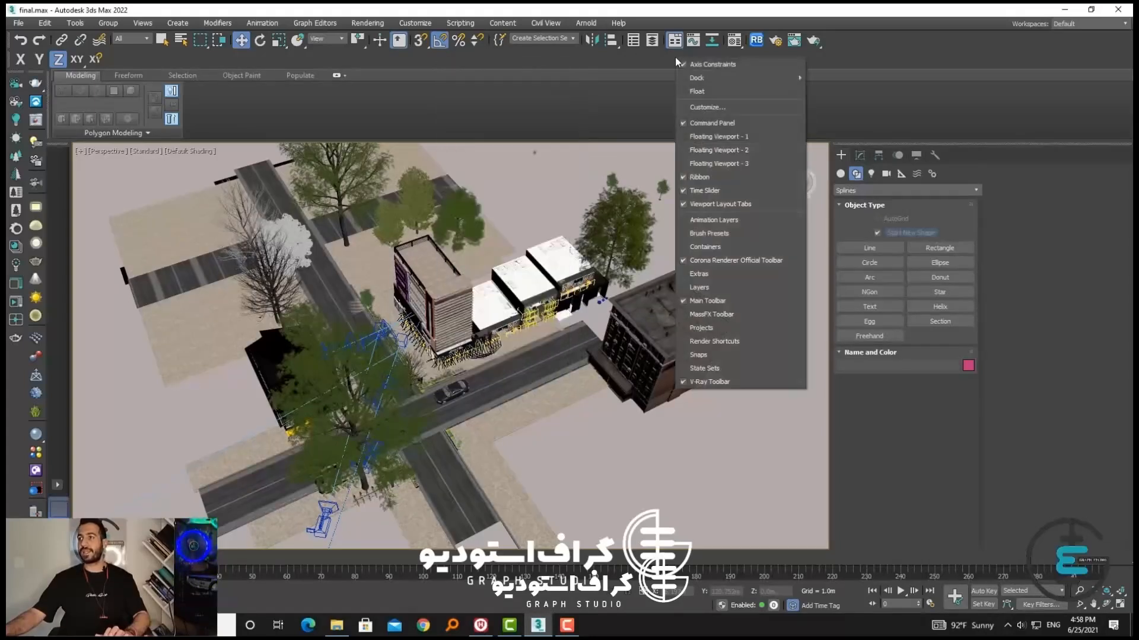
{"action": "left_click", "coordinate": [709, 289]}
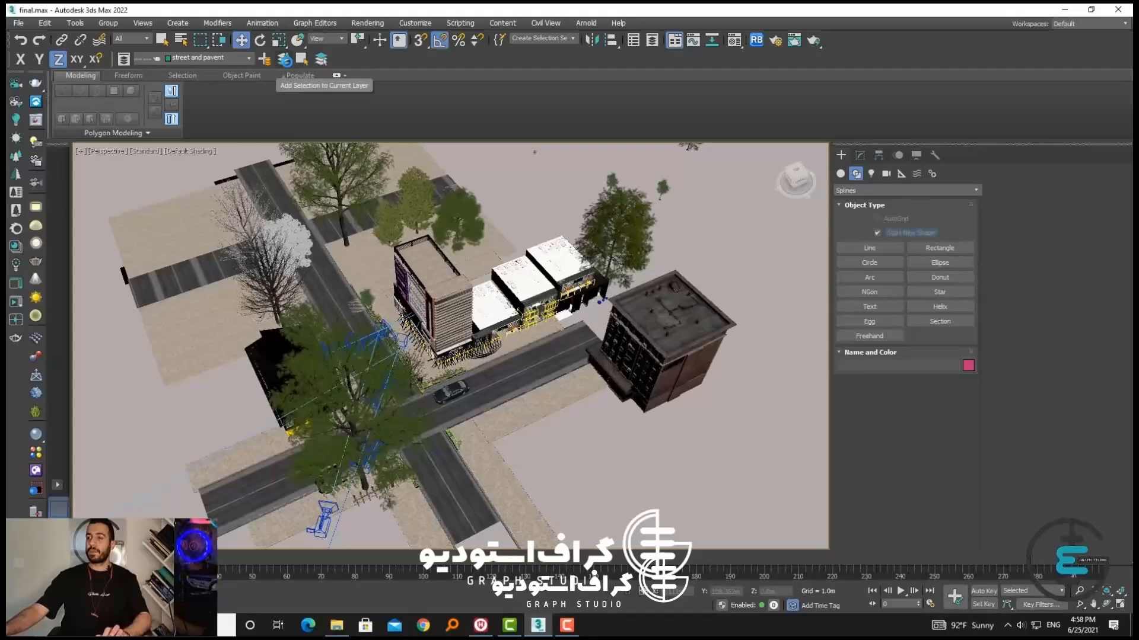
Select the paving strip beside the bare tree and examine the scene's list of layers
{"action": "mouse_move", "coordinate": [489, 321]}
{"action": "middle_mouse_down", "text": "alt"}
{"action": "mouse_move", "coordinate": [499, 294]}
{"action": "mouse_move", "coordinate": [491, 311]}
{"action": "middle_mouse_up", "text": "alt"}
{"action": "left_click", "coordinate": [222, 309]}
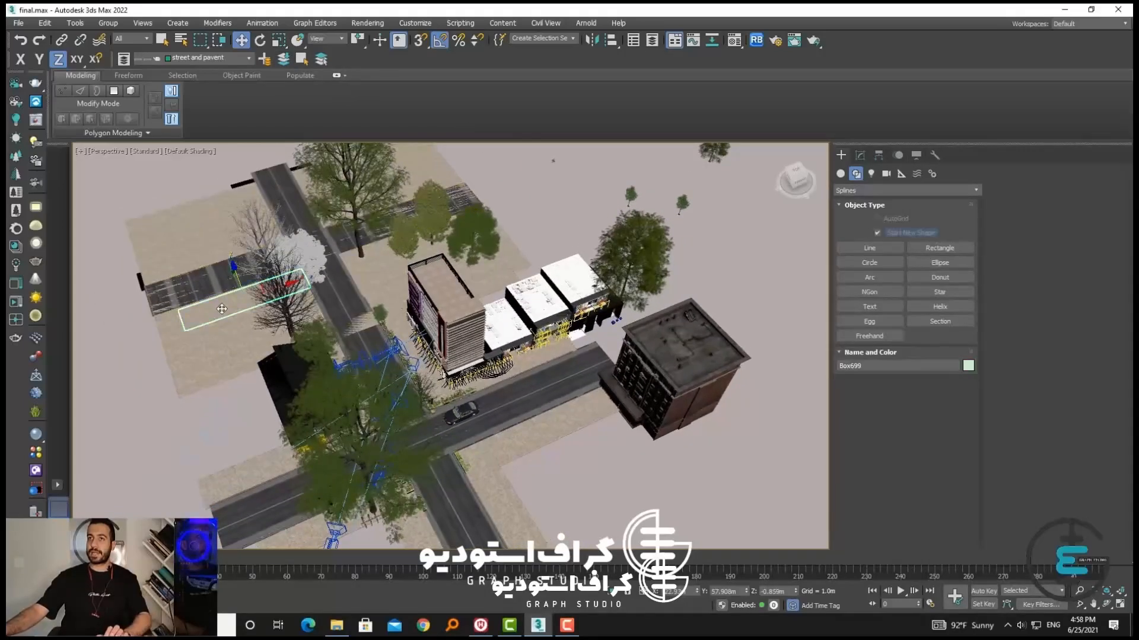
{"action": "left_click", "coordinate": [231, 58]}
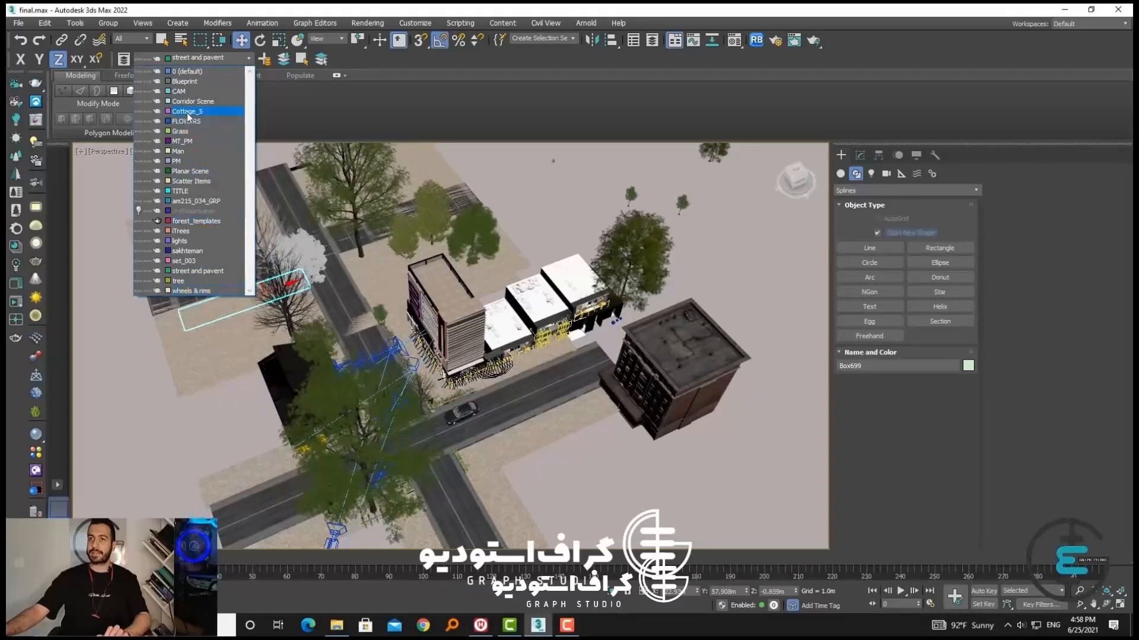
{"action": "double_click", "coordinate": [186, 71]}
{"action": "key", "text": "Return"}
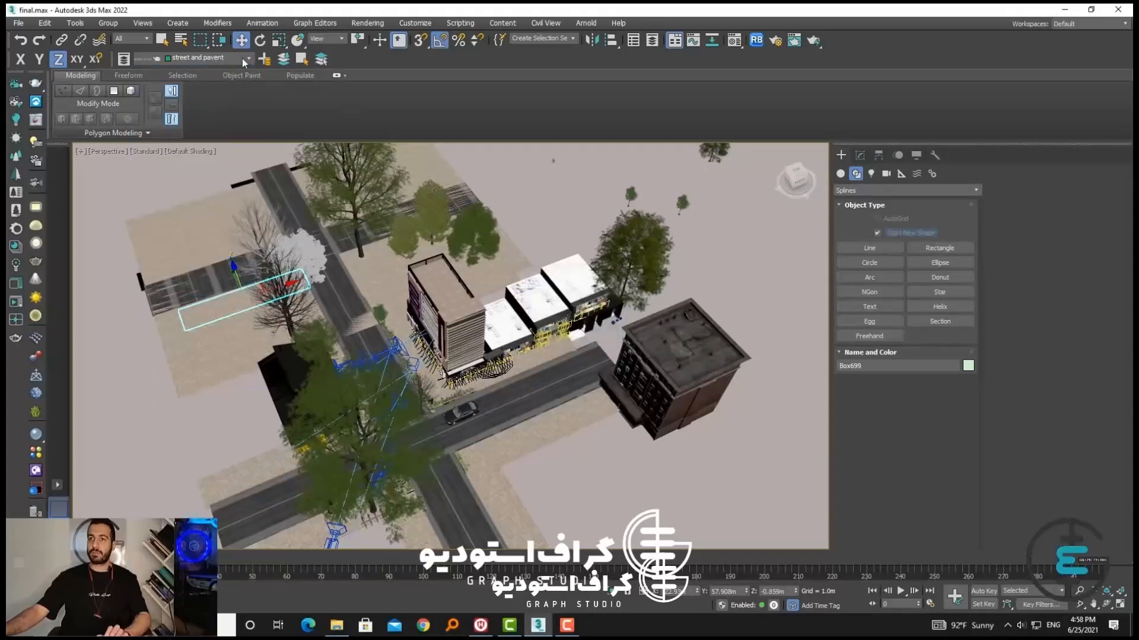
{"action": "left_click", "coordinate": [242, 58]}
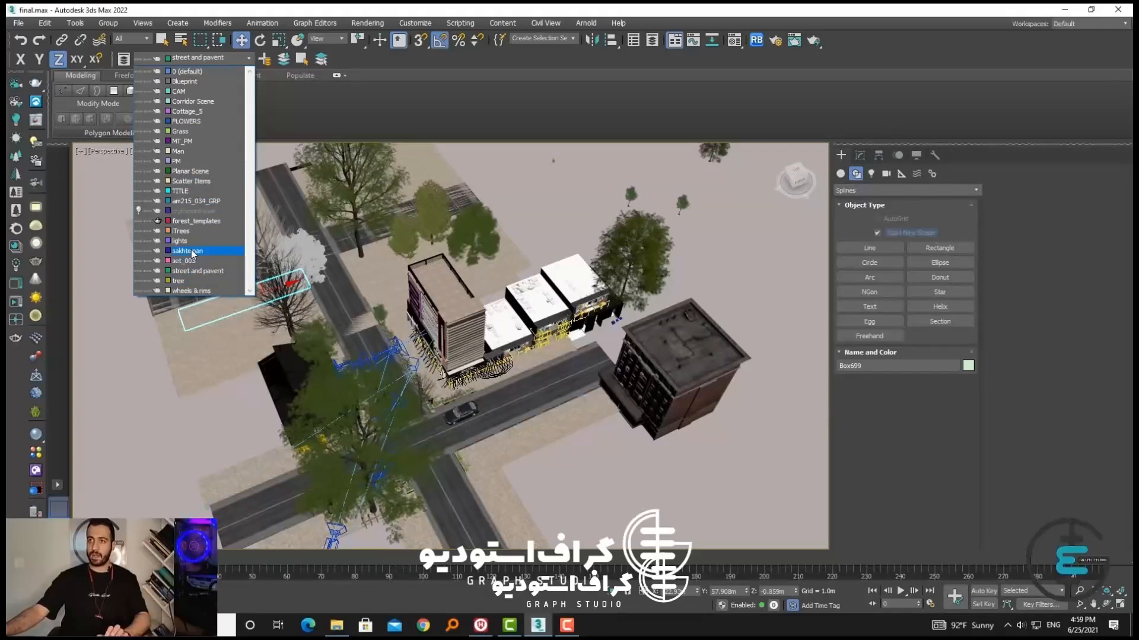
{"action": "left_click", "coordinate": [299, 101]}
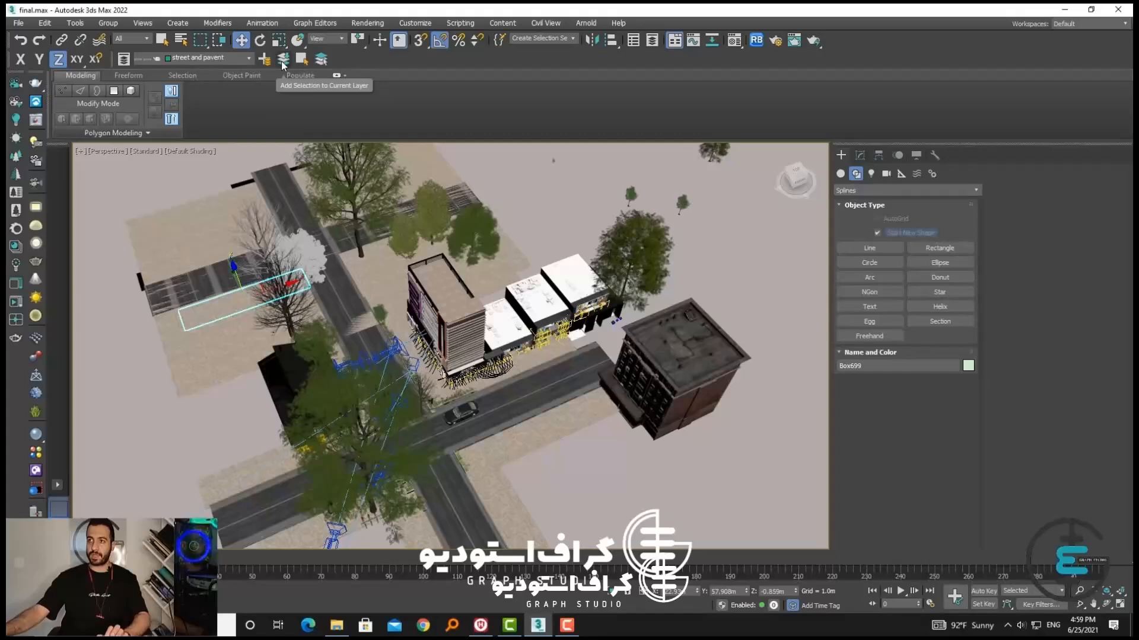
Create a new layer named bulding and add the tall corner building beside the shop row to it
{"action": "left_click", "coordinate": [265, 59]}
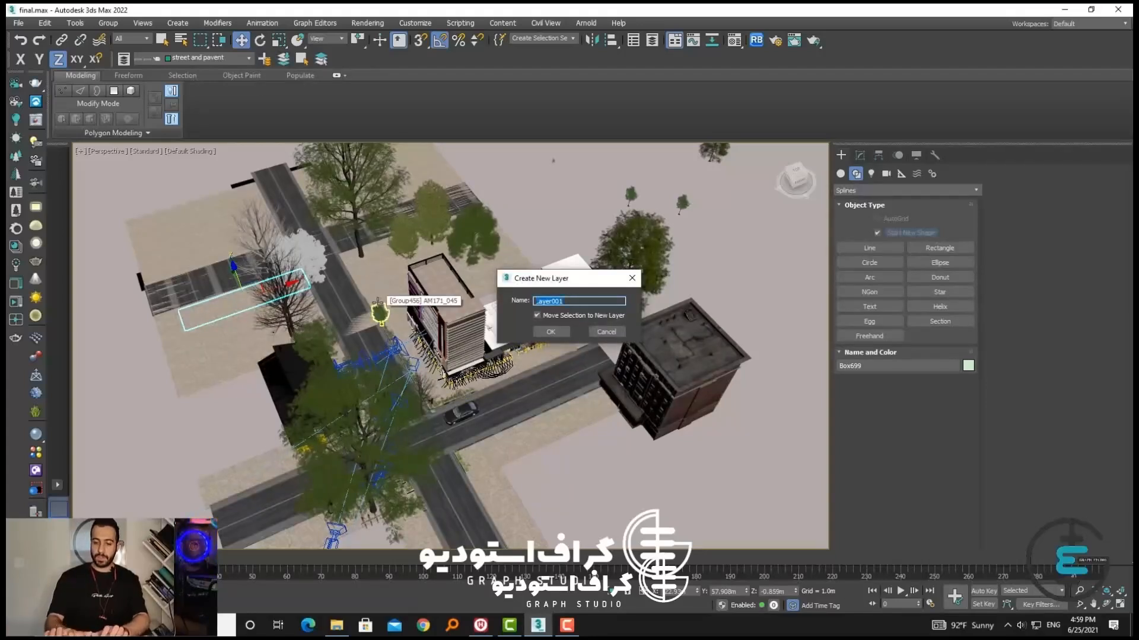
{"action": "type", "text": "bulding"}
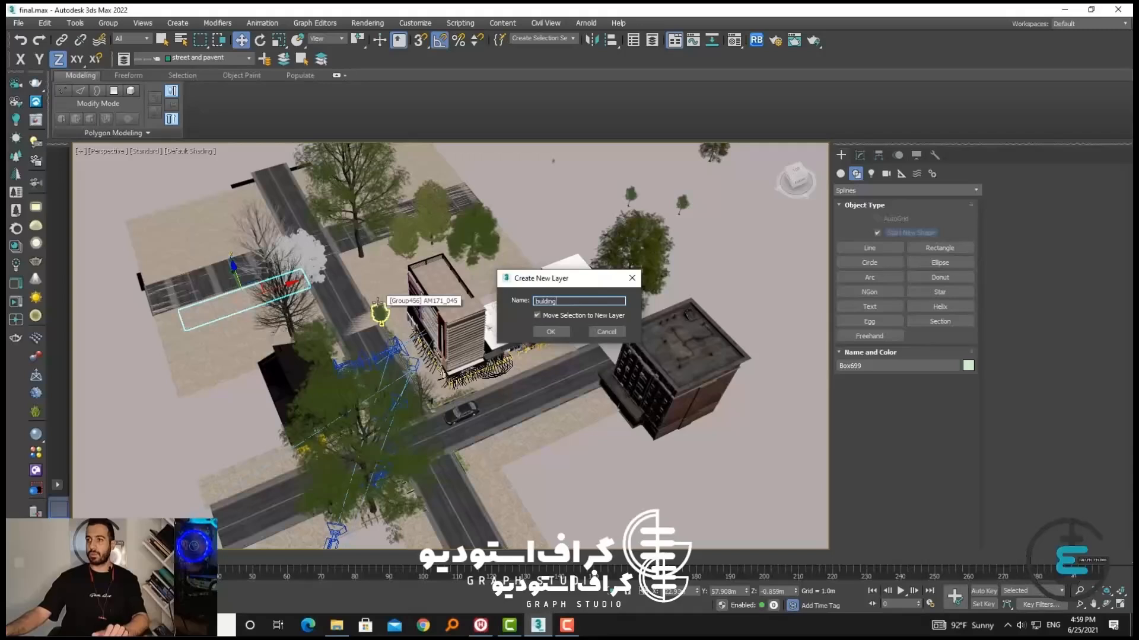
{"action": "left_click", "coordinate": [551, 332]}
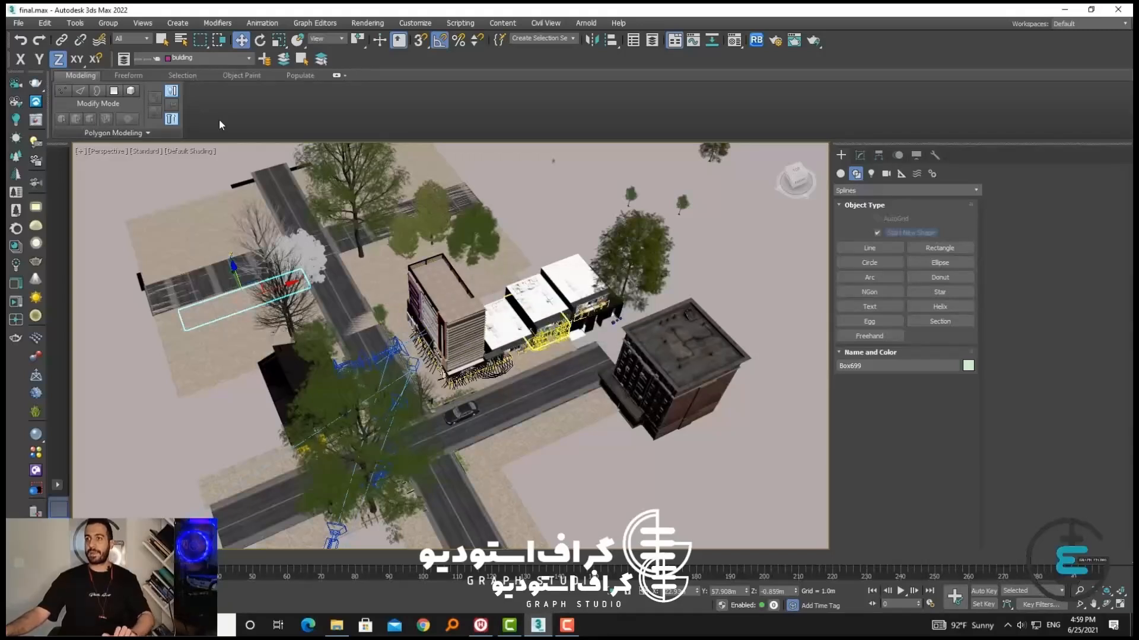
{"action": "left_click", "coordinate": [441, 303]}
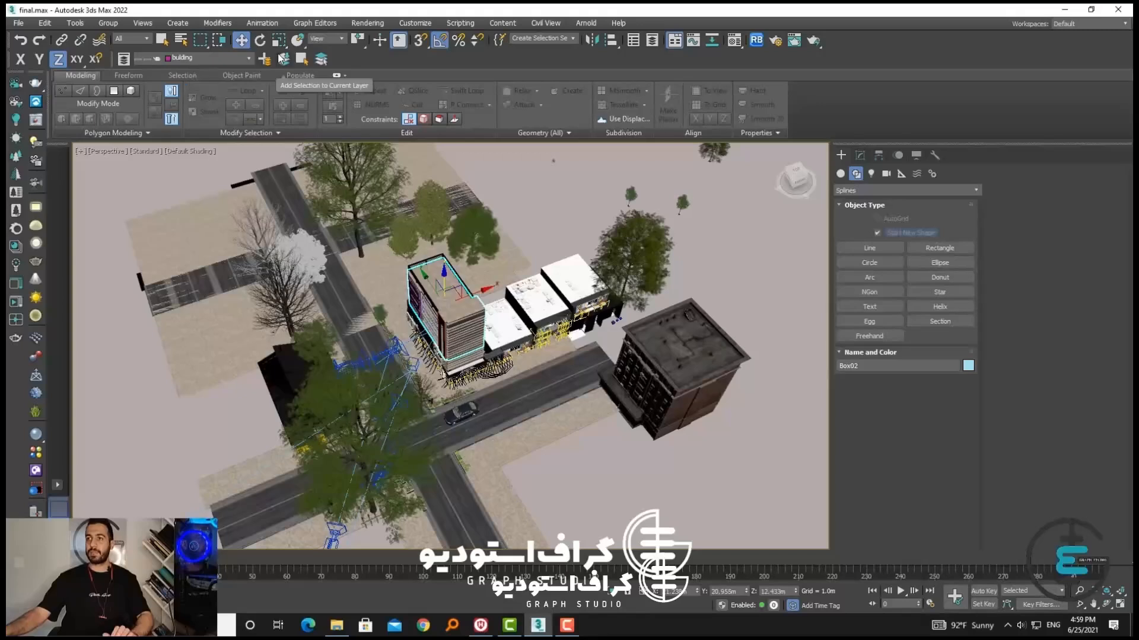
{"action": "left_click", "coordinate": [657, 162]}
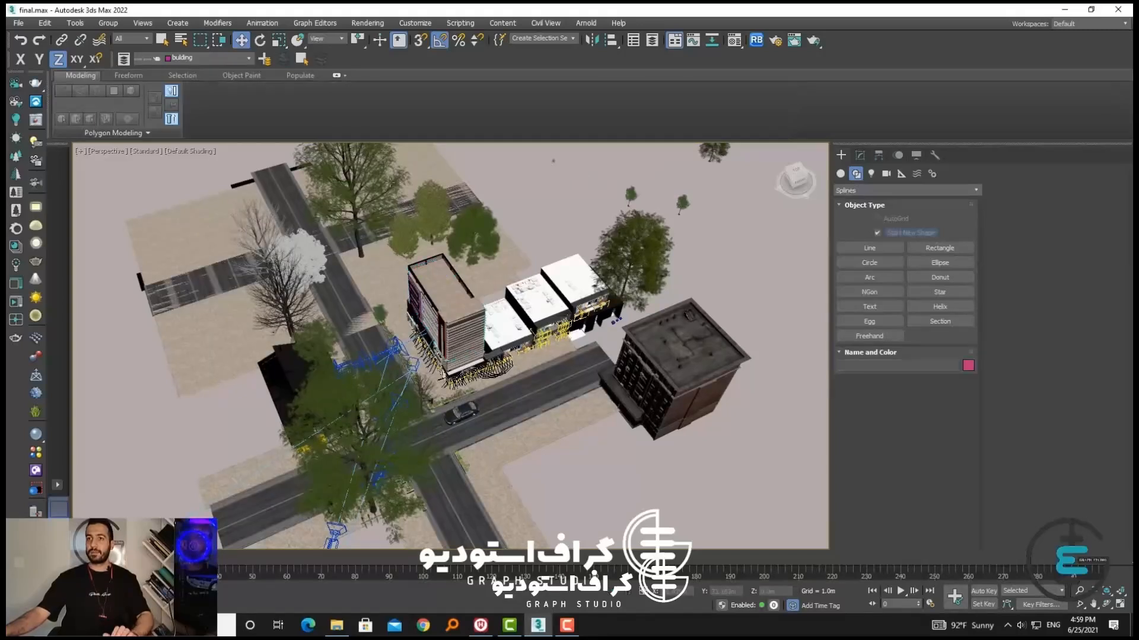
Make the street and pavent layer current and select the large ground plane and the pavement strip with the bicycle racks
{"action": "left_click", "coordinate": [179, 58]}
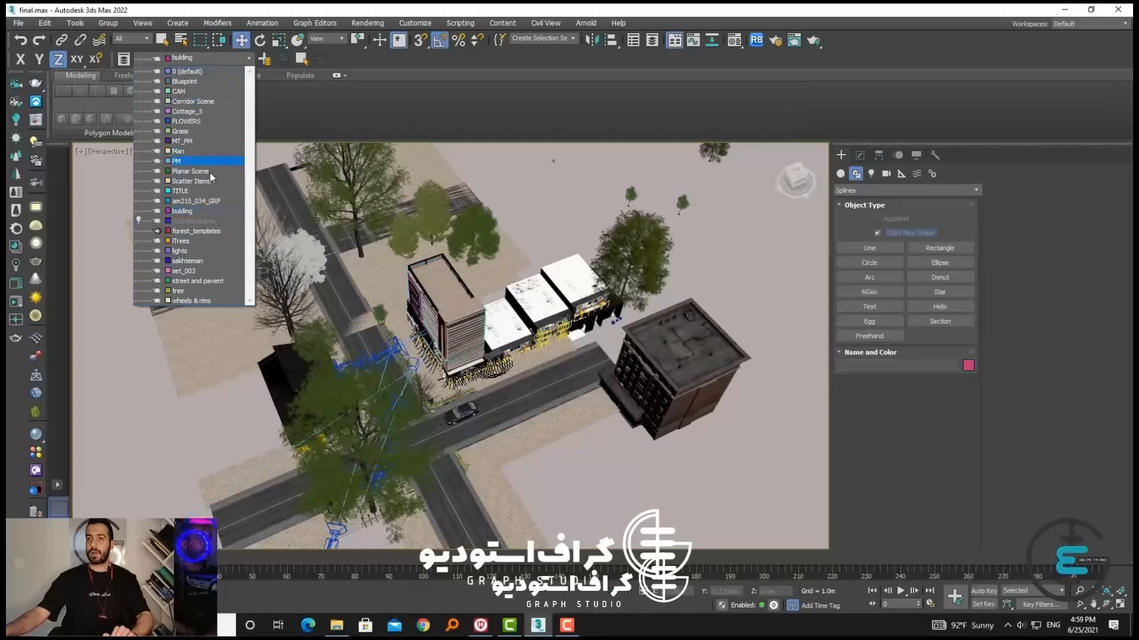
{"action": "left_click", "coordinate": [190, 283]}
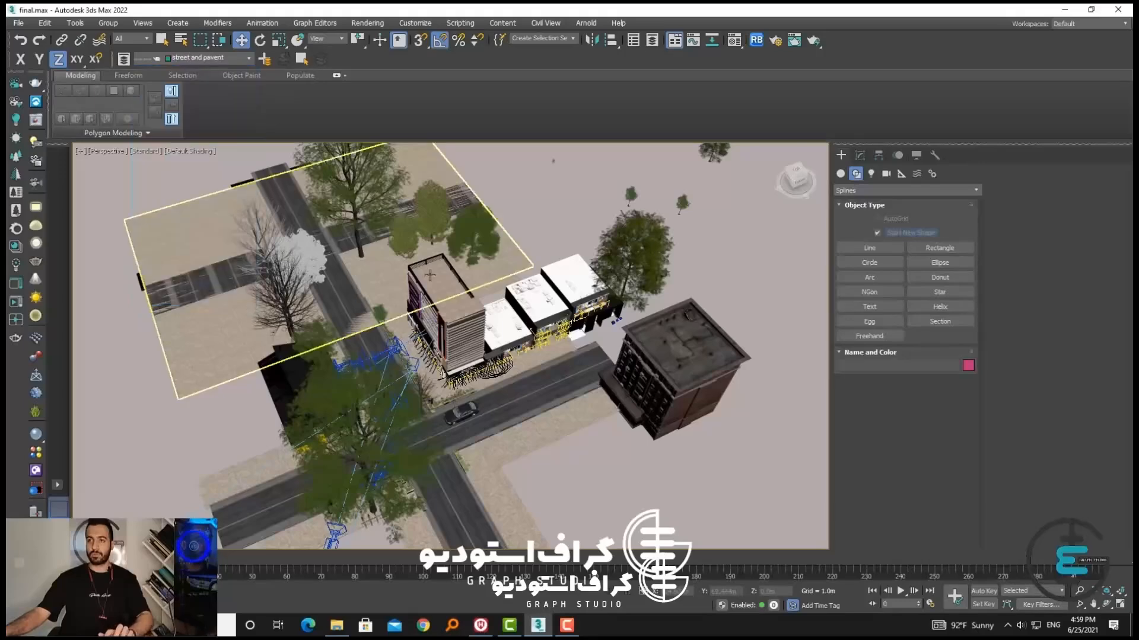
{"action": "left_click", "coordinate": [261, 279]}
{"action": "middle_click_drag", "start_coordinate": [290, 283], "coordinate": [332, 296], "text": "alt"}
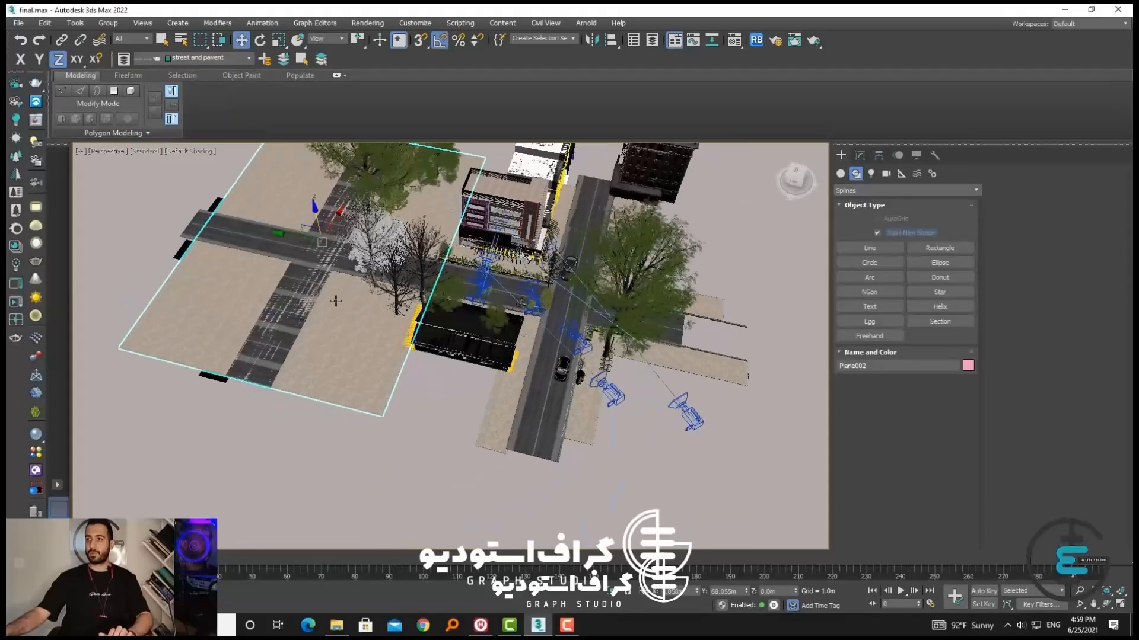
{"action": "left_click", "coordinate": [596, 427], "text": "ctrl"}
{"action": "left_click", "coordinate": [596, 427], "text": "ctrl"}
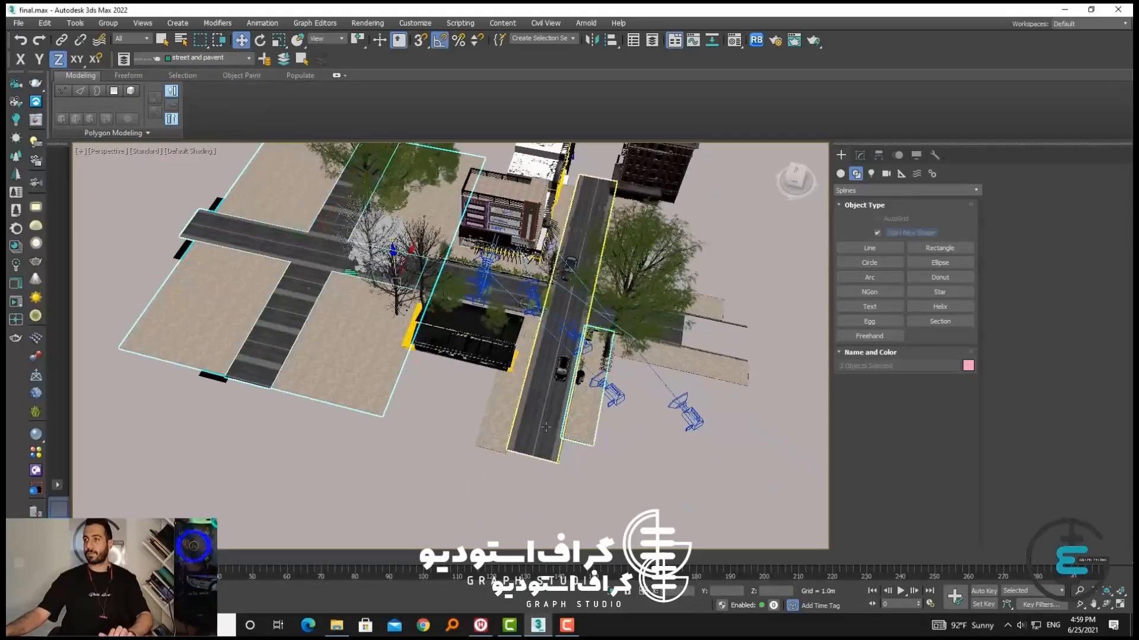
Add the long main road and the pavement pieces around the crossing to the selection
{"action": "left_click", "coordinate": [545, 424], "text": "ctrl"}
{"action": "left_click", "coordinate": [504, 415], "text": "ctrl"}
{"action": "left_click", "coordinate": [706, 368], "text": "ctrl"}
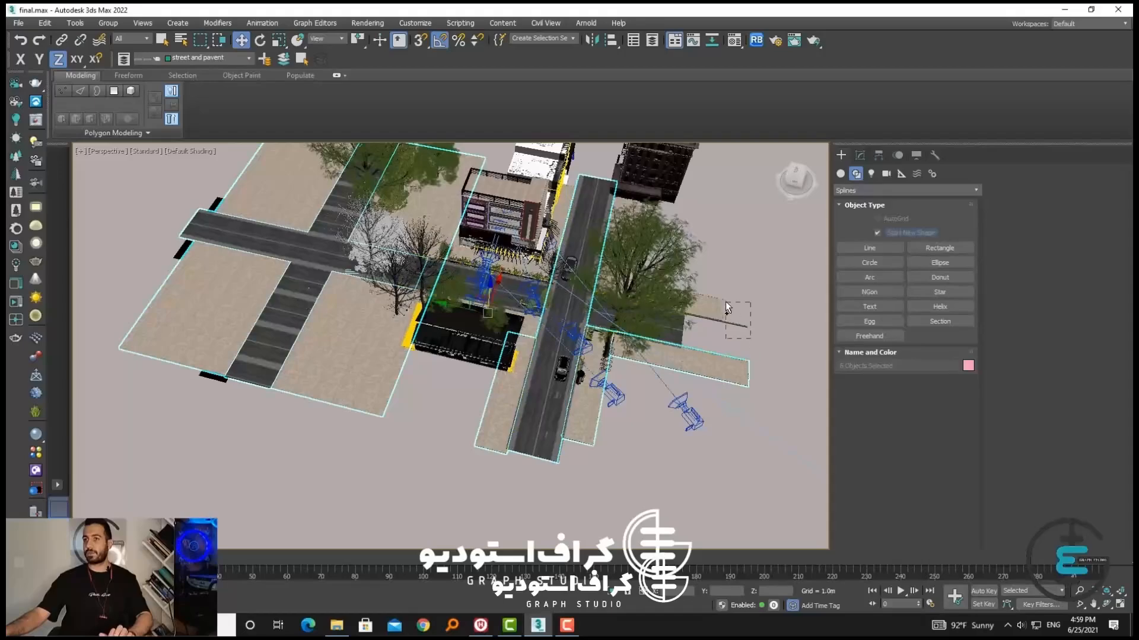
{"action": "left_click", "coordinate": [721, 302], "text": "ctrl"}
{"action": "left_click", "coordinate": [719, 319], "text": "ctrl"}
{"action": "scroll", "coordinate": [717, 318], "scroll_direction": "up", "scroll_amount": 5}
{"action": "middle_click_drag", "start_coordinate": [336, 312], "coordinate": [559, 357]}
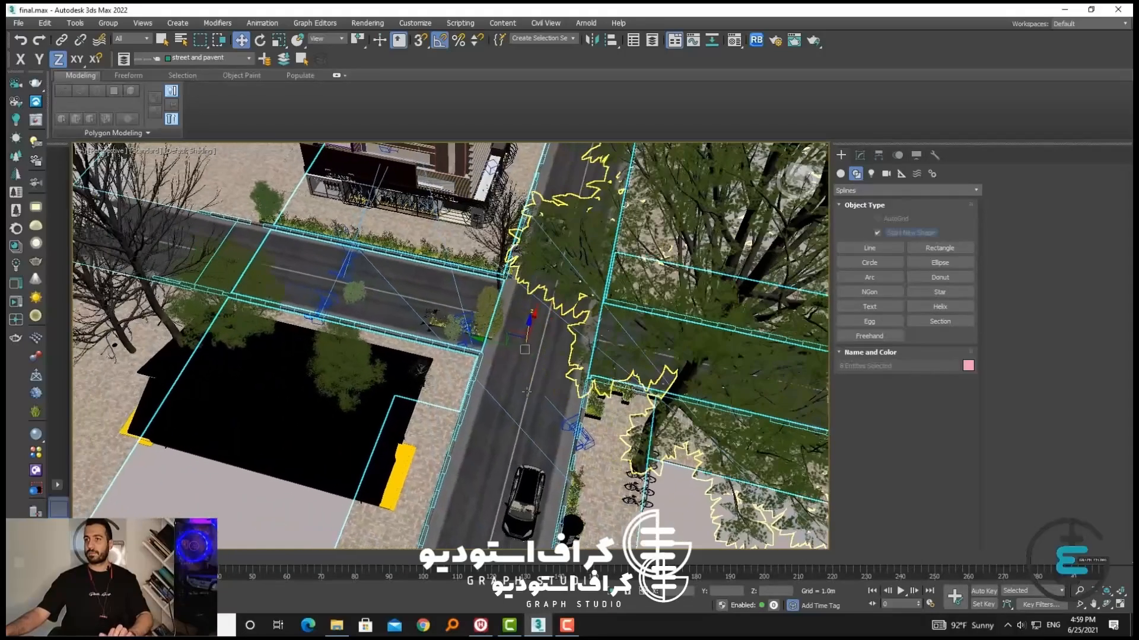
{"action": "left_click", "coordinate": [458, 387], "text": "ctrl"}
Try moving the selected street pieces away to check for missed parts, and undo the move
{"action": "scroll", "coordinate": [409, 292], "scroll_direction": "down", "scroll_amount": 2}
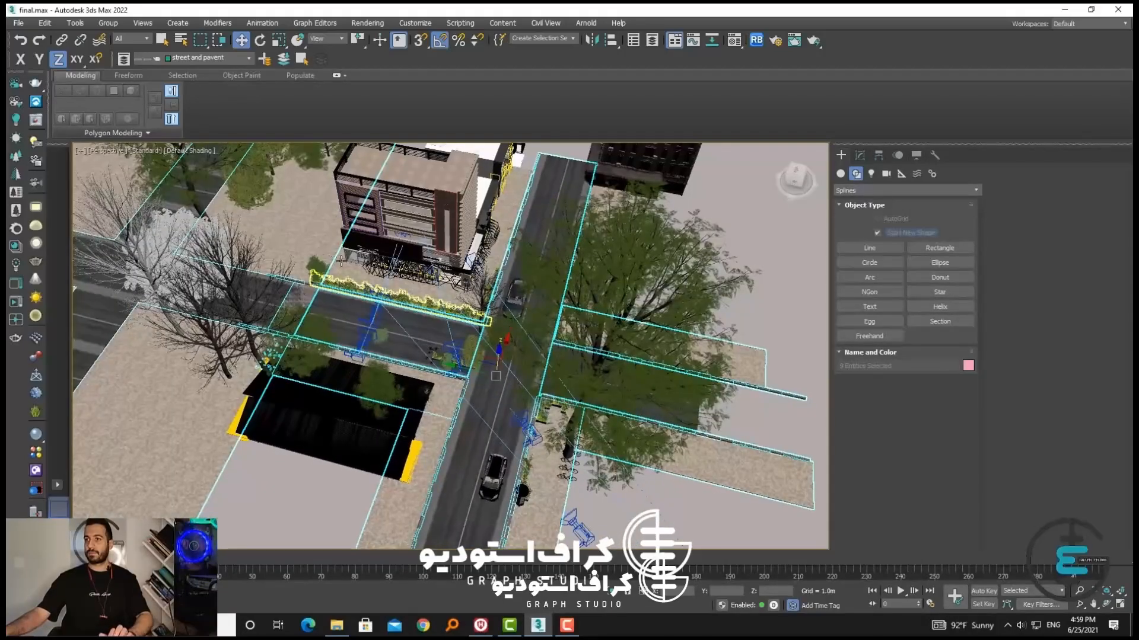
{"action": "scroll", "coordinate": [403, 309], "scroll_direction": "down", "scroll_amount": 2}
{"action": "left_click_drag", "start_coordinate": [403, 309], "coordinate": [1034, 391]}
{"action": "key", "text": "ctrl+z"}
Add the pavement along the shop row, the pavement across the road and the slab behind the shops to the selection
{"action": "middle_click_drag", "start_coordinate": [597, 290], "coordinate": [552, 336], "text": "alt"}
{"action": "scroll", "coordinate": [437, 233], "scroll_direction": "up", "scroll_amount": 5}
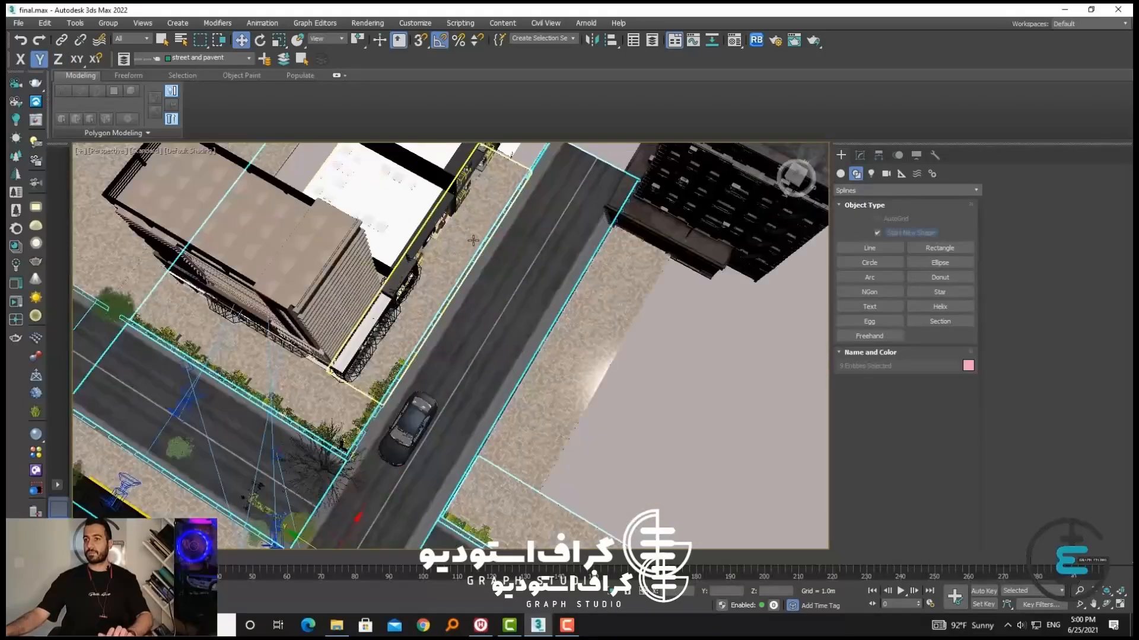
{"action": "left_click", "coordinate": [445, 237], "text": "ctrl"}
{"action": "left_click", "coordinate": [583, 314], "text": "ctrl"}
{"action": "left_click", "coordinate": [249, 360], "text": "ctrl"}
{"action": "scroll", "coordinate": [248, 360], "scroll_direction": "down", "scroll_amount": 4}
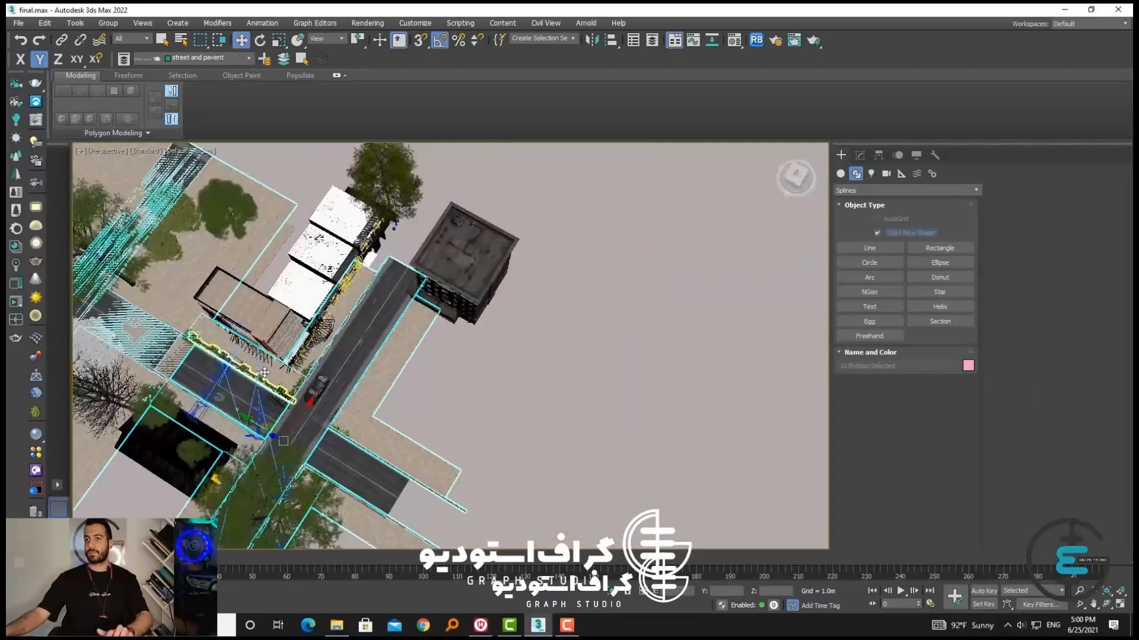
{"action": "key", "text": "F5"}
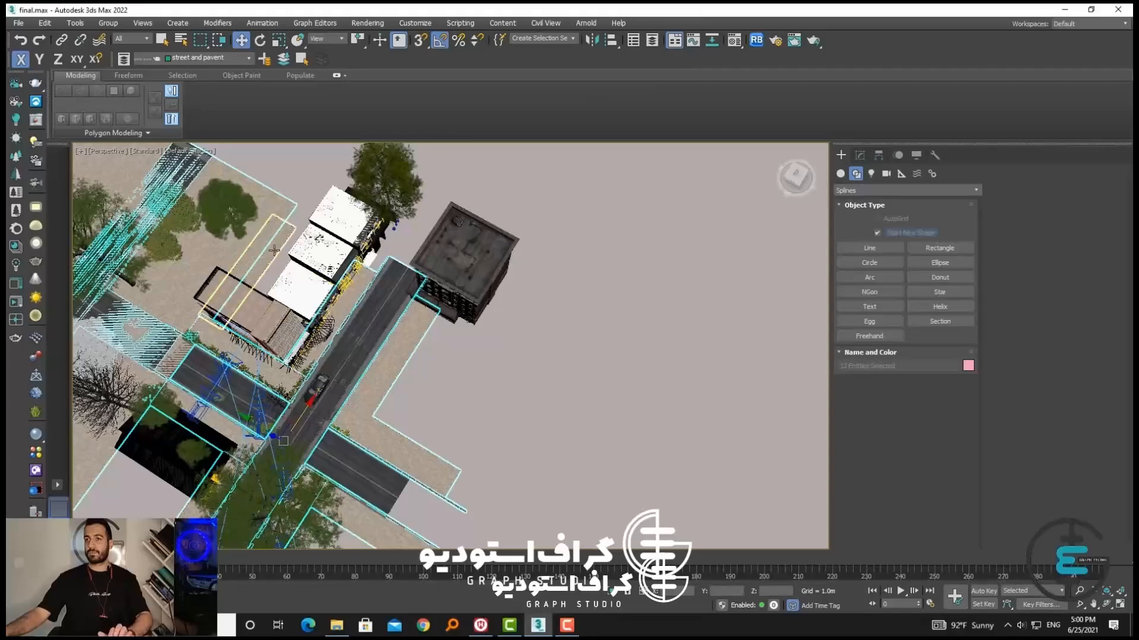
{"action": "left_click", "coordinate": [290, 264], "text": "ctrl"}
Try moving the enlarged street selection away along X to find unselected pieces, and undo the move
{"action": "scroll", "coordinate": [292, 264], "scroll_direction": "down", "scroll_amount": 5}
{"action": "left_click_drag", "start_coordinate": [312, 300], "coordinate": [627, 111]}
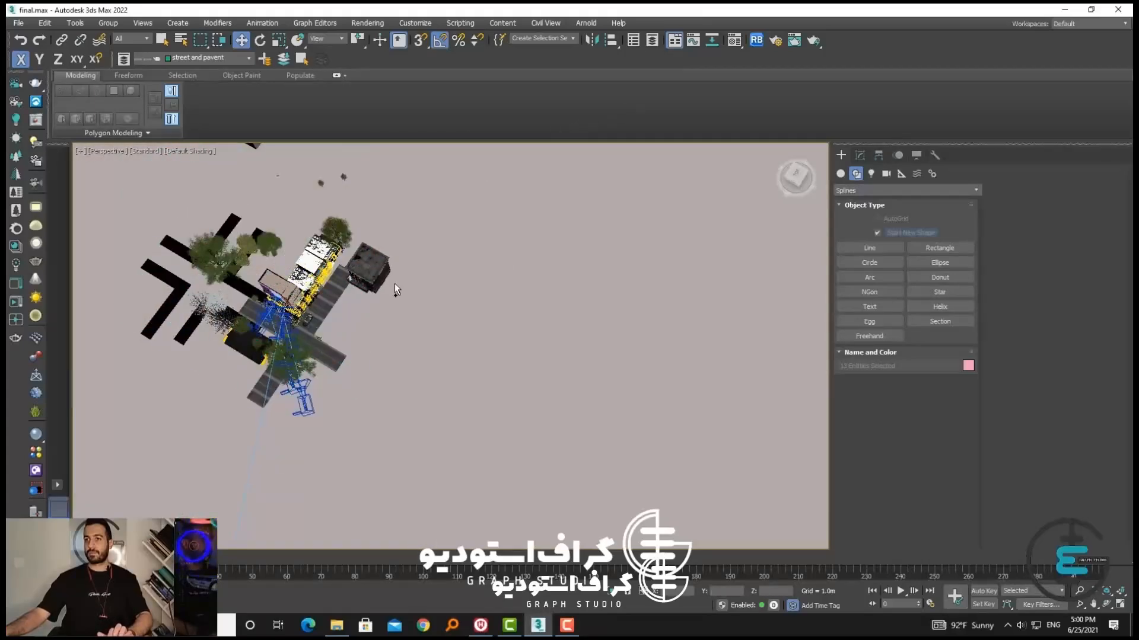
{"action": "key", "text": "ctrl+z"}
Undo the stray move of the car, add the remaining road pieces to the selection, and check it with an undone trial move
{"action": "scroll", "coordinate": [315, 319], "scroll_direction": "up", "scroll_amount": 5}
{"action": "left_click", "coordinate": [298, 313], "text": "ctrl"}
{"action": "left_click_drag", "start_coordinate": [299, 313], "coordinate": [358, 262]}
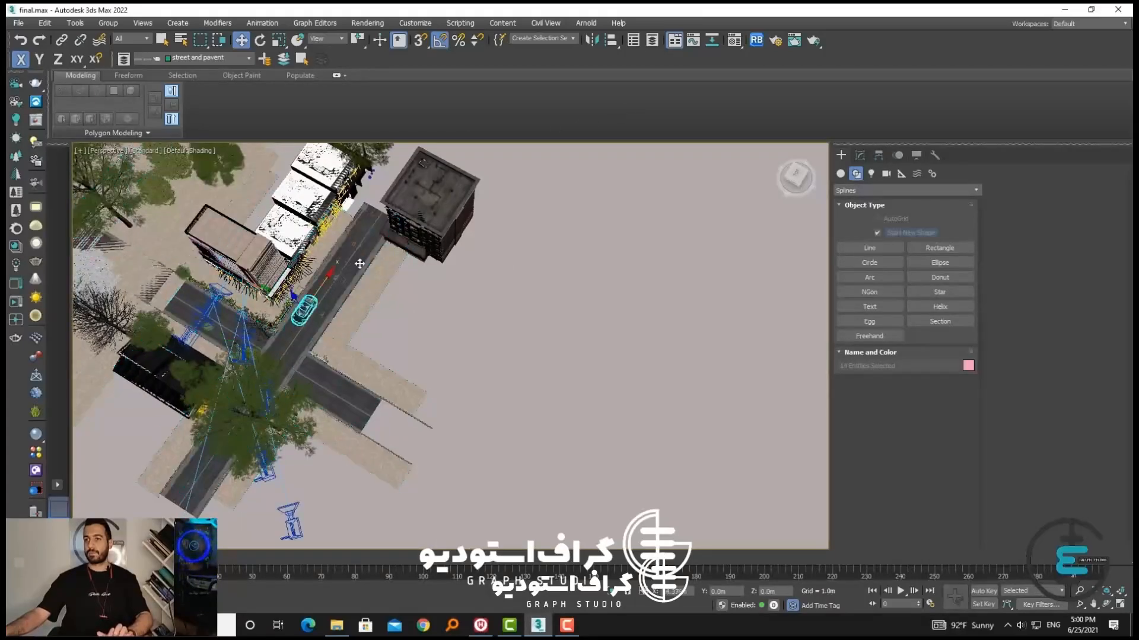
{"action": "key", "text": "ctrl+z"}
{"action": "key", "text": "ctrl+z"}
{"action": "left_click_drag", "start_coordinate": [304, 322], "coordinate": [687, 8]}
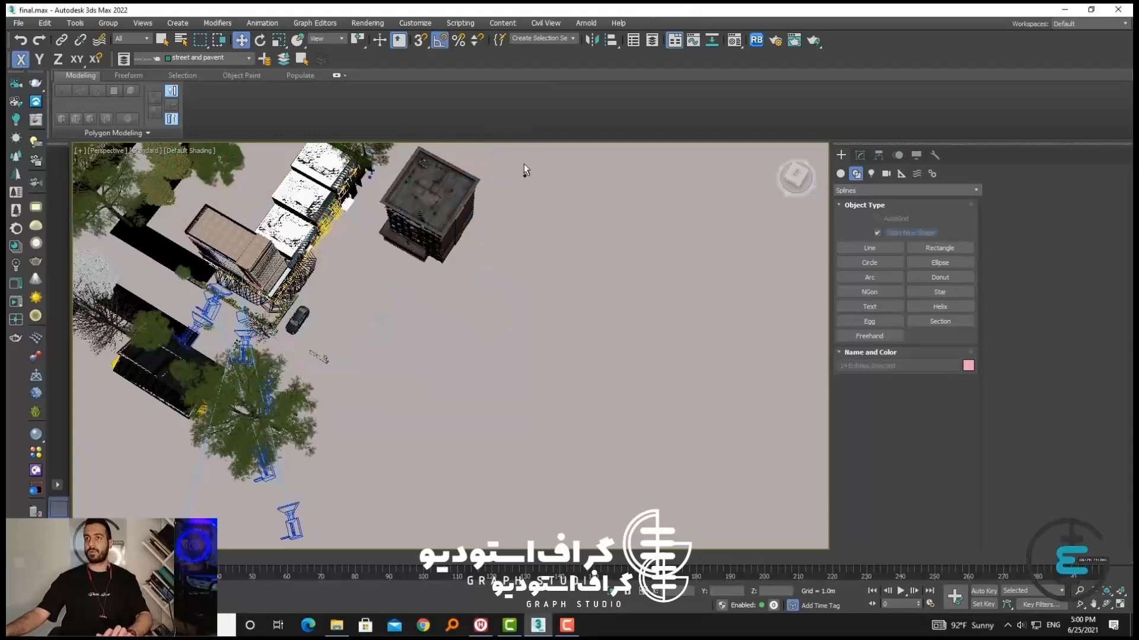
{"action": "key", "text": "ctrl+z"}
Add the selected roads and pavements to the street and pavent layer and hide that layer
{"action": "middle_click_drag", "start_coordinate": [311, 204], "coordinate": [399, 267]}
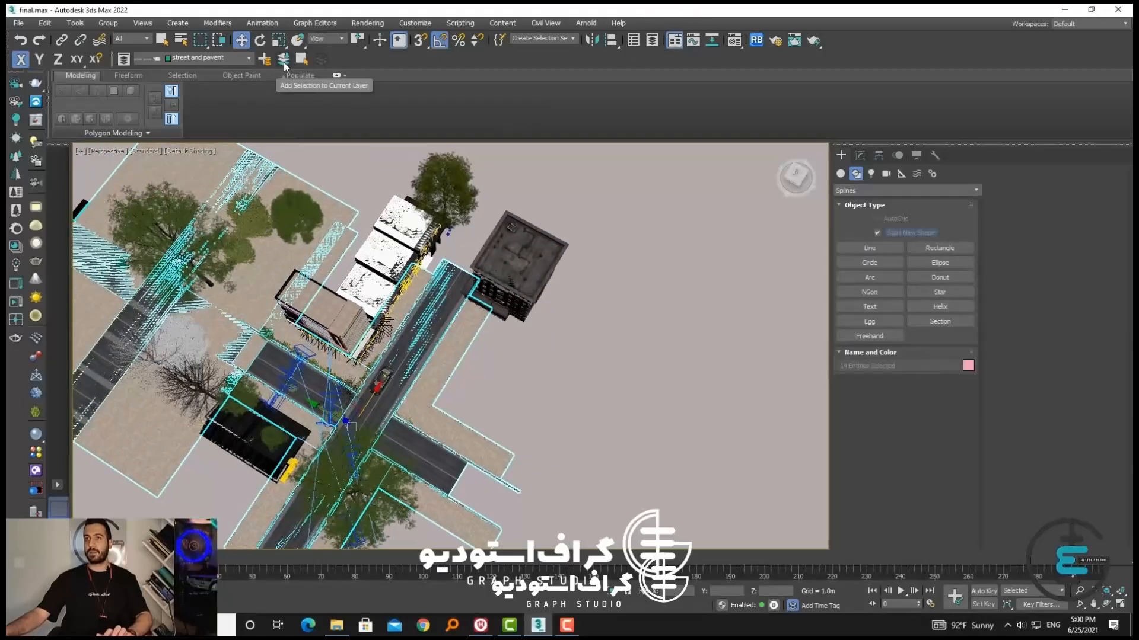
{"action": "left_click", "coordinate": [175, 59]}
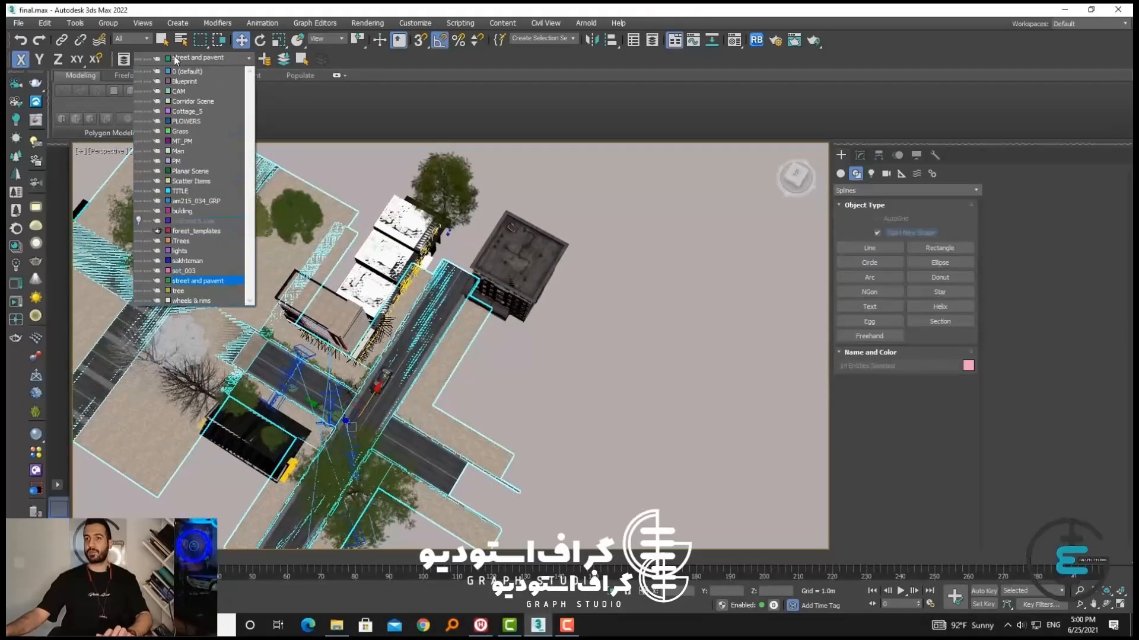
{"action": "left_click", "coordinate": [138, 281]}
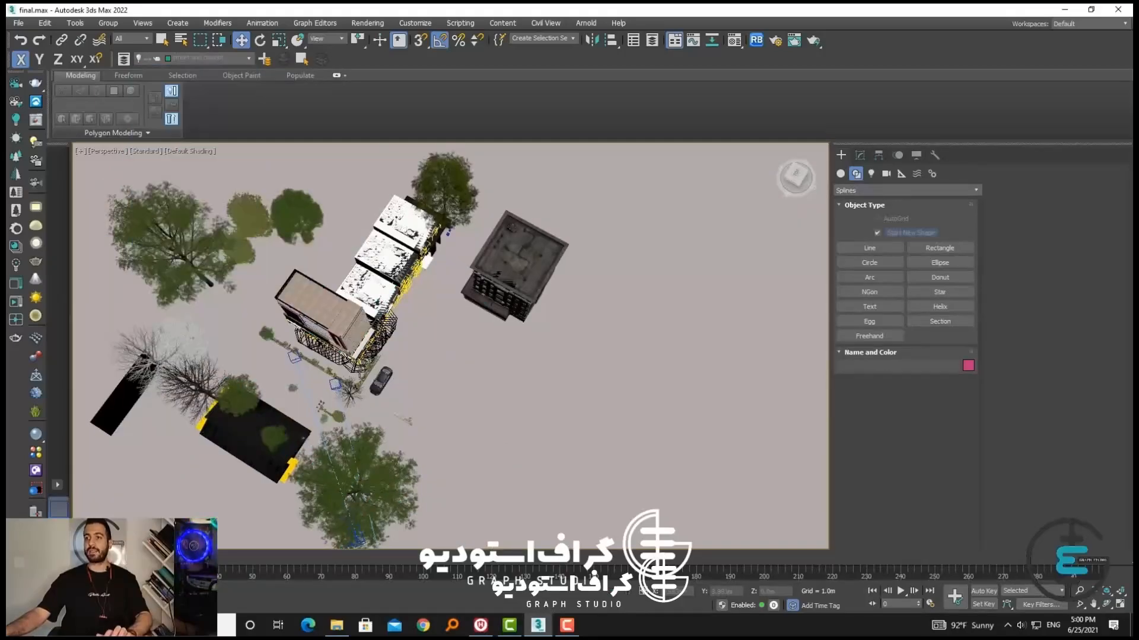
Select the large foreground tree, the two small trees by the black building and the bare tree beside them
{"action": "middle_click_drag", "start_coordinate": [332, 225], "coordinate": [326, 290], "text": "alt"}
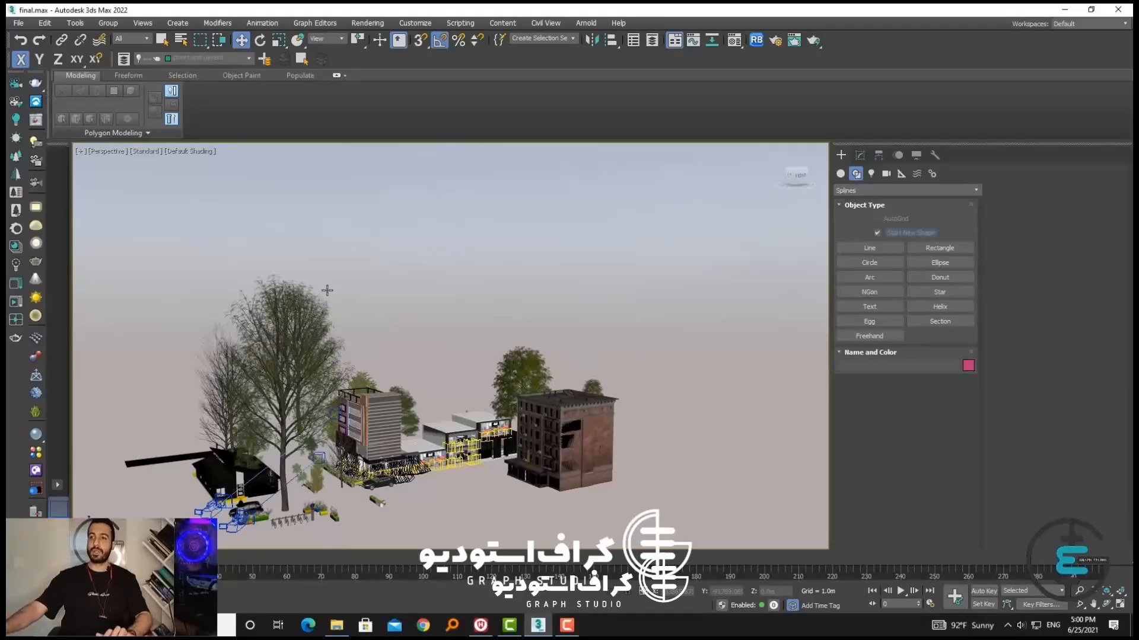
{"action": "middle_click_drag", "start_coordinate": [326, 290], "coordinate": [494, 325], "text": "alt"}
{"action": "scroll", "coordinate": [301, 465], "scroll_direction": "up", "scroll_amount": 3}
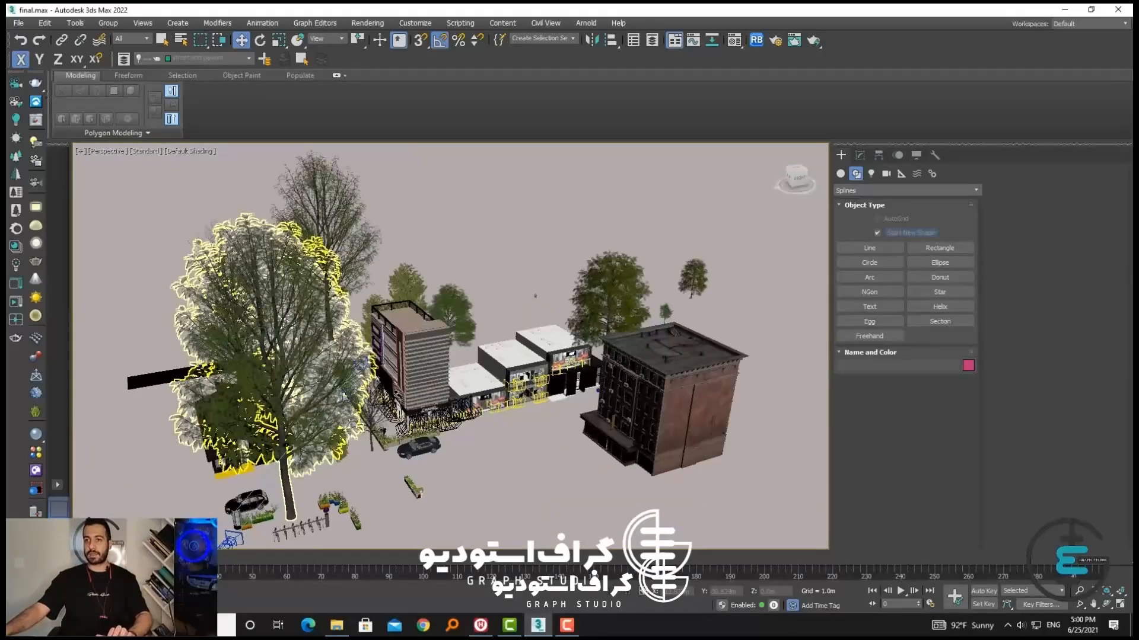
{"action": "left_click", "coordinate": [301, 462]}
{"action": "middle_click_drag", "start_coordinate": [301, 463], "coordinate": [463, 430], "text": "alt"}
{"action": "middle_click_drag", "start_coordinate": [261, 397], "coordinate": [415, 431]}
{"action": "left_click", "coordinate": [290, 448], "text": "ctrl"}
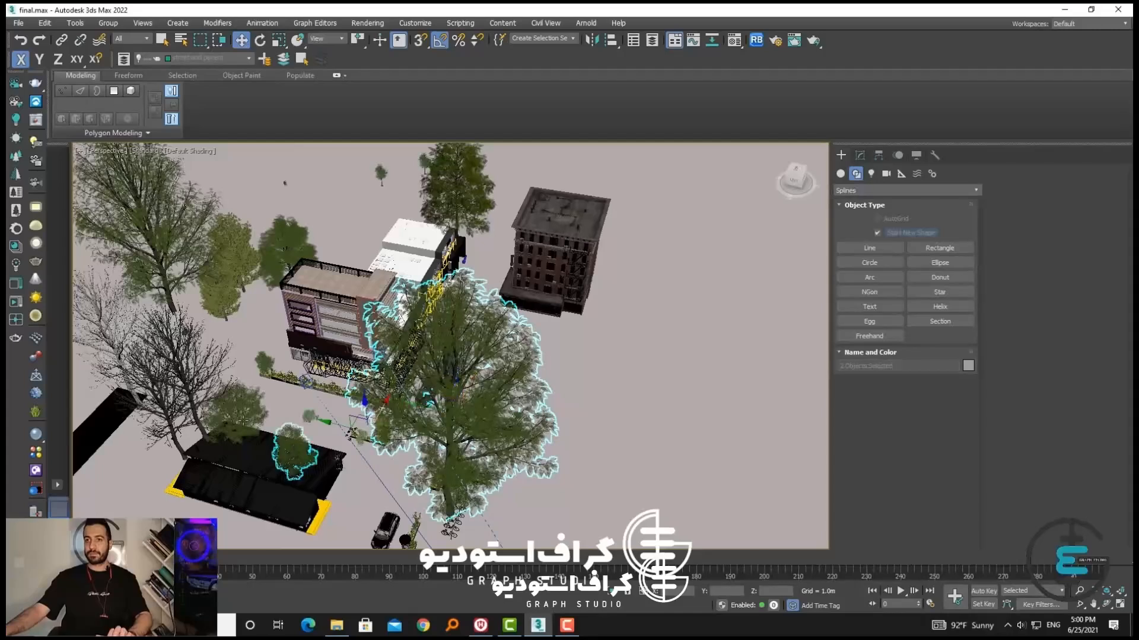
{"action": "left_click", "coordinate": [240, 415], "text": "ctrl"}
{"action": "left_click", "coordinate": [175, 355], "text": "ctrl"}
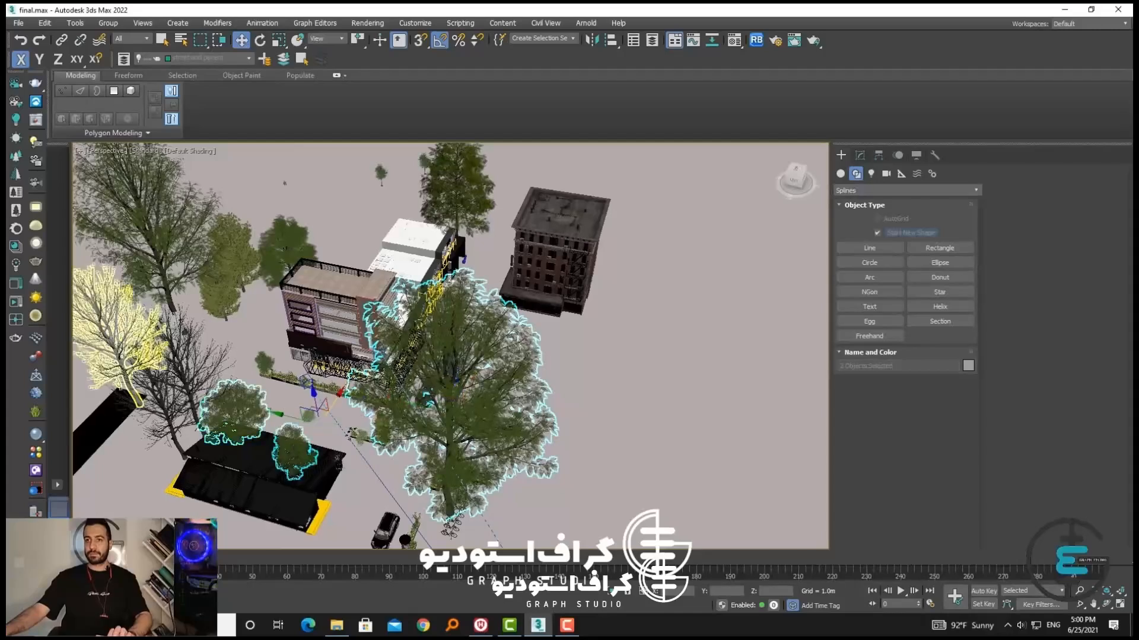
Add the pale bare tree, the trees behind the corner building, the tree behind the shops and the small distant trees to the selection
{"action": "left_click", "coordinate": [111, 342], "text": "ctrl"}
{"action": "left_click", "coordinate": [156, 245], "text": "ctrl"}
{"action": "left_click", "coordinate": [285, 246], "text": "ctrl"}
{"action": "left_click", "coordinate": [245, 249], "text": "ctrl"}
{"action": "left_click", "coordinate": [220, 304], "text": "ctrl"}
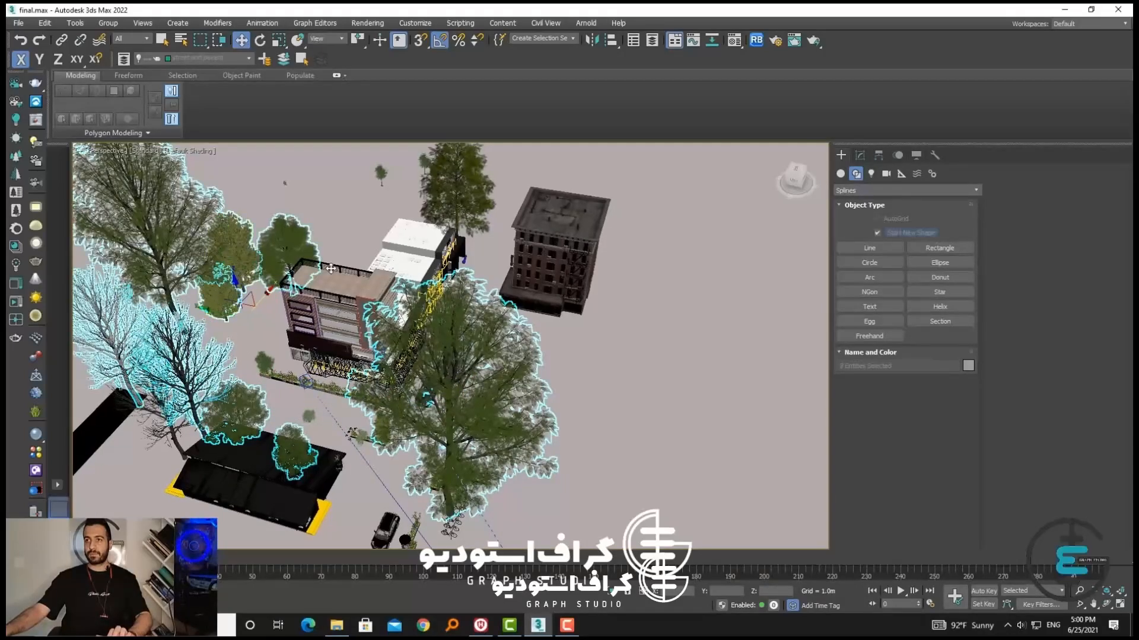
{"action": "left_click", "coordinate": [455, 192], "text": "ctrl"}
{"action": "left_click", "coordinate": [381, 174], "text": "ctrl"}
{"action": "left_click", "coordinate": [421, 160], "text": "ctrl"}
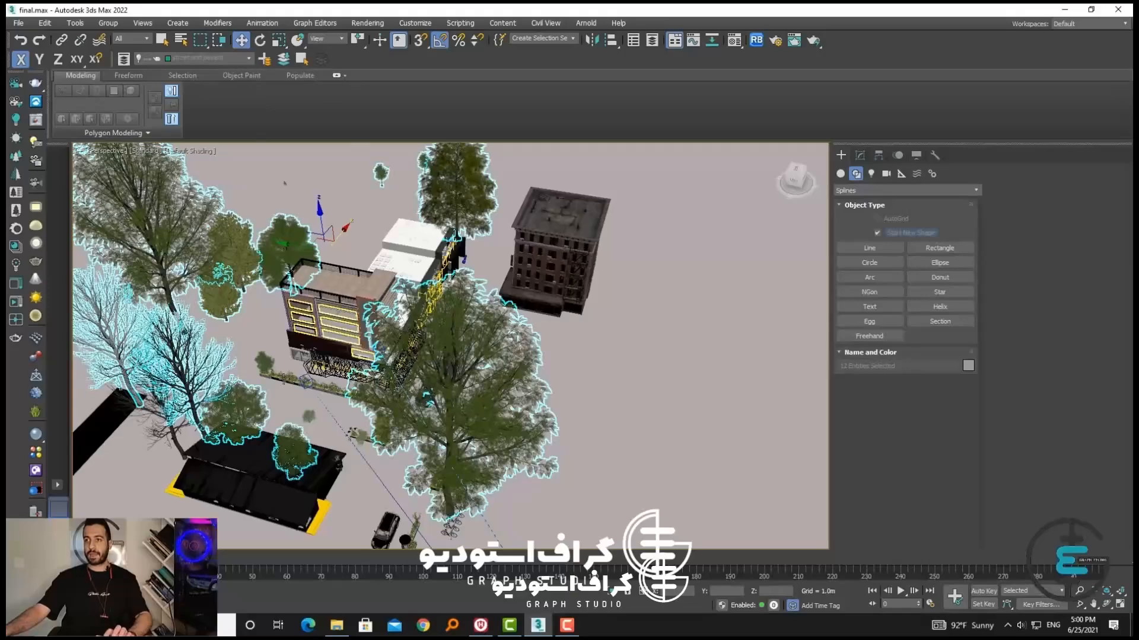
Add the bare tree and the bush near the CHANEL storefront to the tree selection
{"action": "scroll", "coordinate": [328, 410], "scroll_direction": "down", "scroll_amount": 4}
{"action": "middle_click_drag", "start_coordinate": [327, 410], "coordinate": [410, 387], "text": "alt"}
{"action": "scroll", "coordinate": [436, 399], "scroll_direction": "up", "scroll_amount": 2}
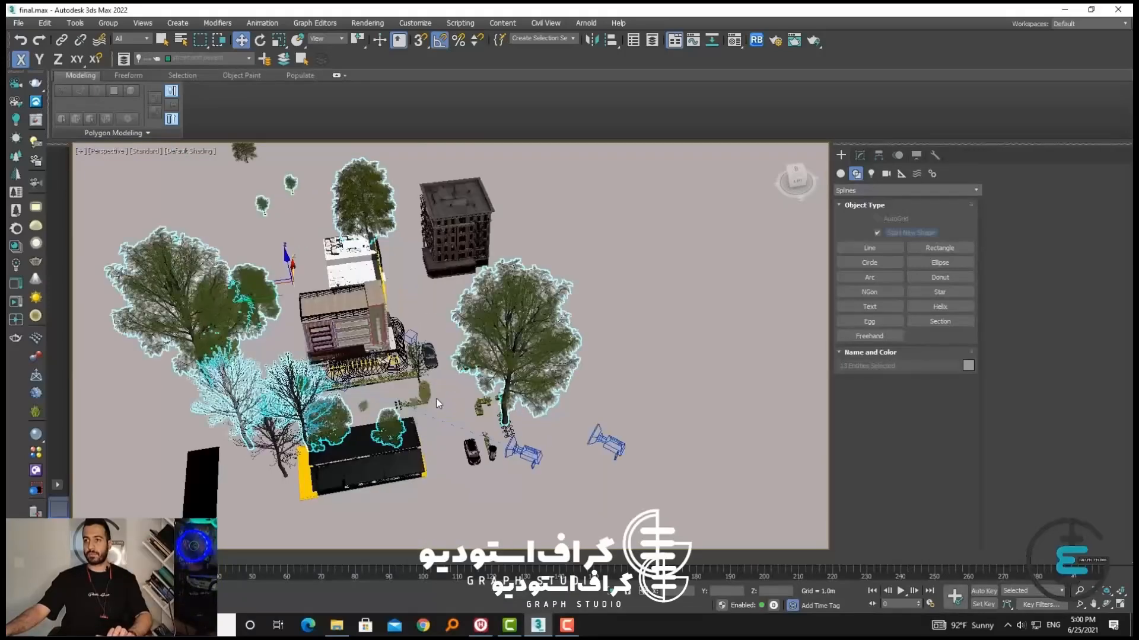
{"action": "scroll", "coordinate": [409, 338], "scroll_direction": "up", "scroll_amount": 5}
{"action": "left_click", "coordinate": [403, 328], "text": "ctrl"}
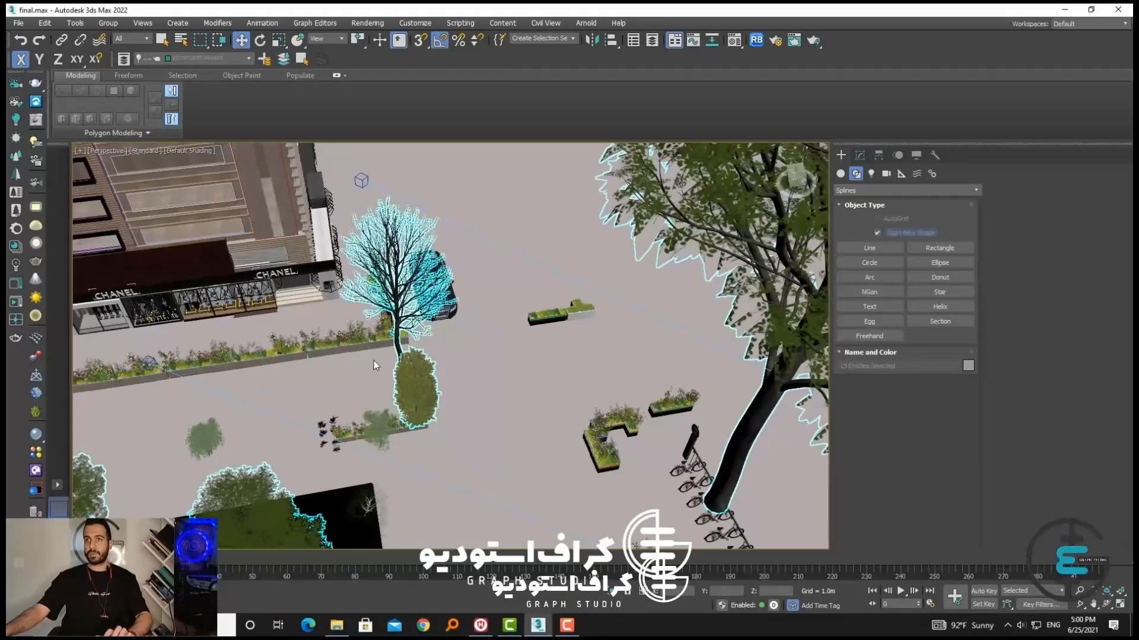
{"action": "scroll", "coordinate": [373, 364], "scroll_direction": "down", "scroll_amount": 6}
{"action": "mouse_move", "coordinate": [373, 364]}
{"action": "middle_mouse_down", "text": "alt"}
{"action": "mouse_move", "coordinate": [425, 362]}
{"action": "mouse_move", "coordinate": [356, 350]}
{"action": "middle_mouse_up", "text": "alt"}
Make the tree layer current, add the selected trees to it and hide the layer
{"action": "left_click", "coordinate": [185, 55]}
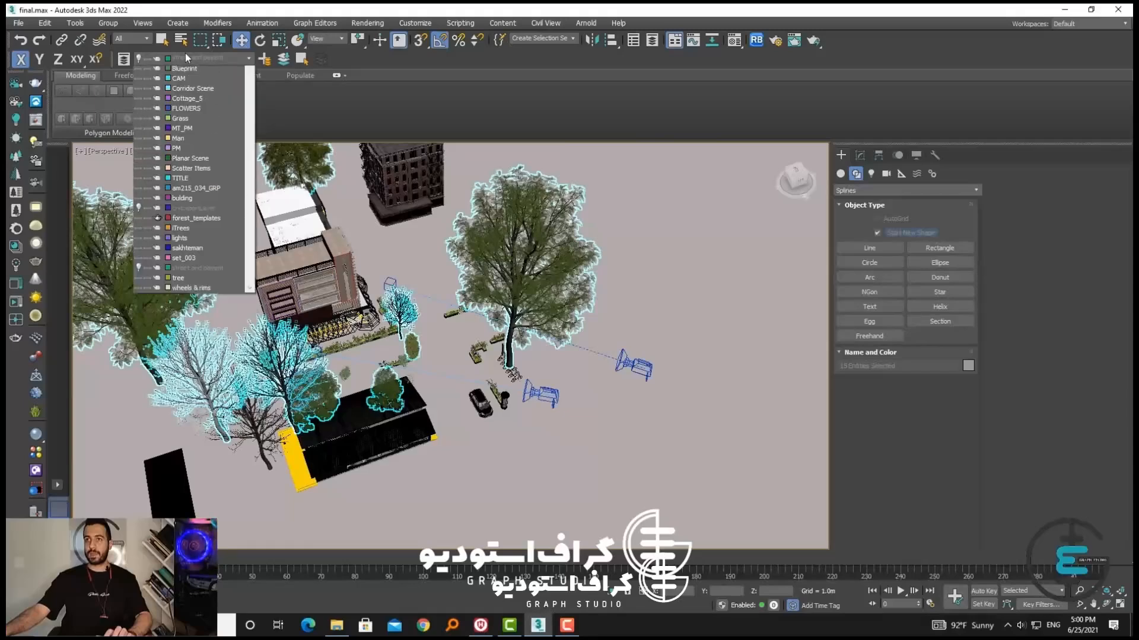
{"action": "left_click", "coordinate": [176, 293]}
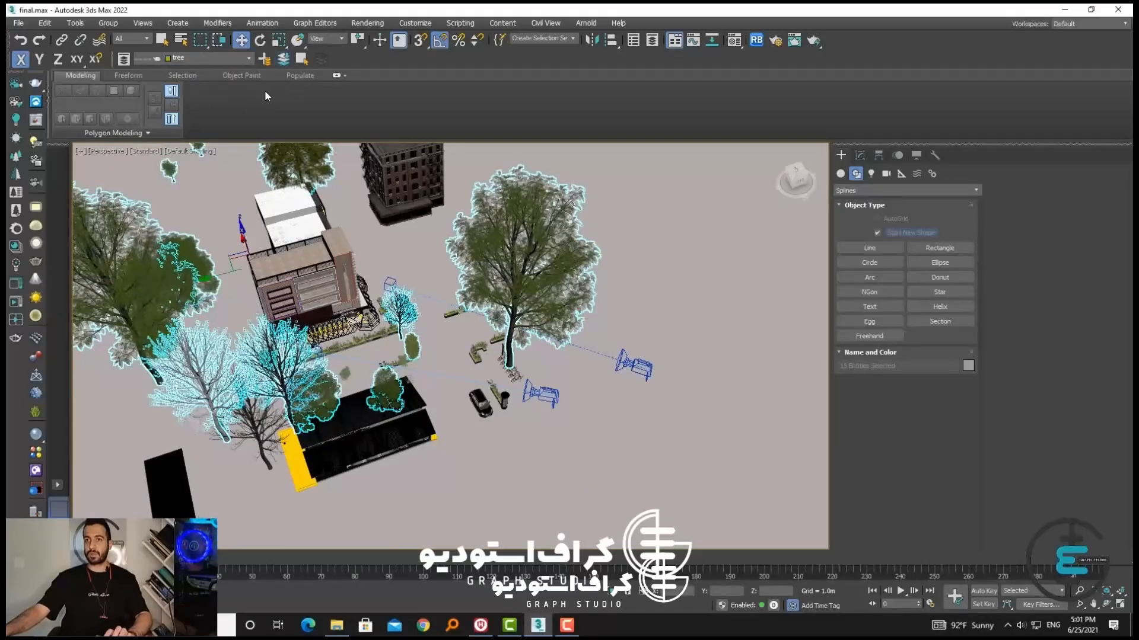
{"action": "left_click", "coordinate": [191, 58]}
{"action": "left_click", "coordinate": [138, 290]}
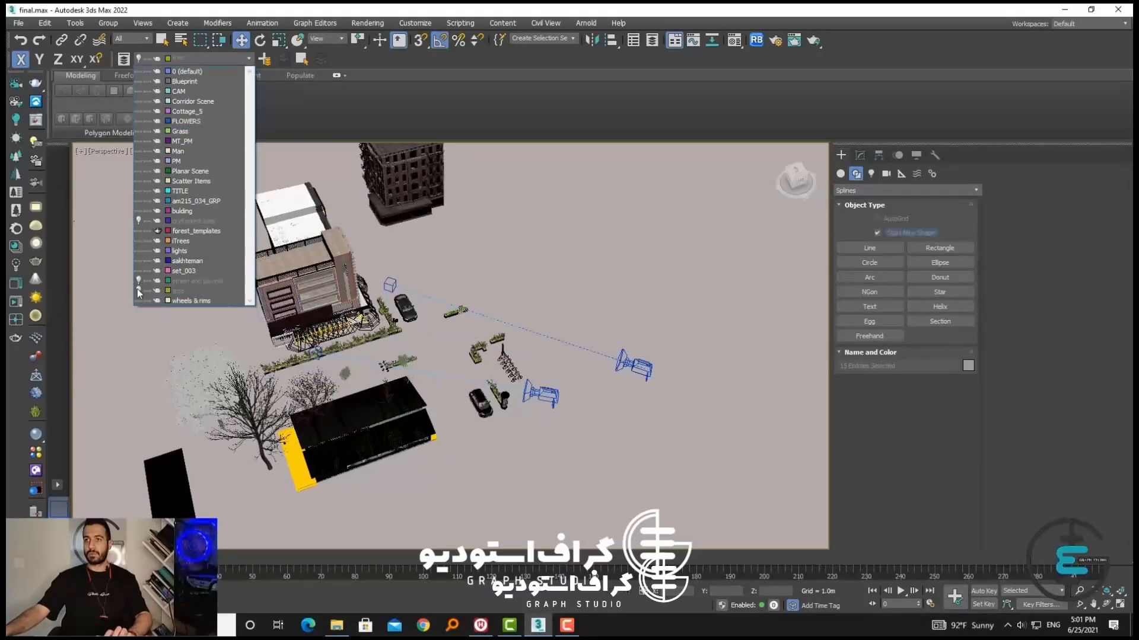
{"action": "left_click", "coordinate": [621, 264]}
Select the row of white shop buildings with the CHANEL storefront, keeping them in their original position
{"action": "middle_click_drag", "start_coordinate": [584, 379], "coordinate": [466, 372], "text": "alt"}
{"action": "middle_click_drag", "start_coordinate": [349, 284], "coordinate": [298, 364]}
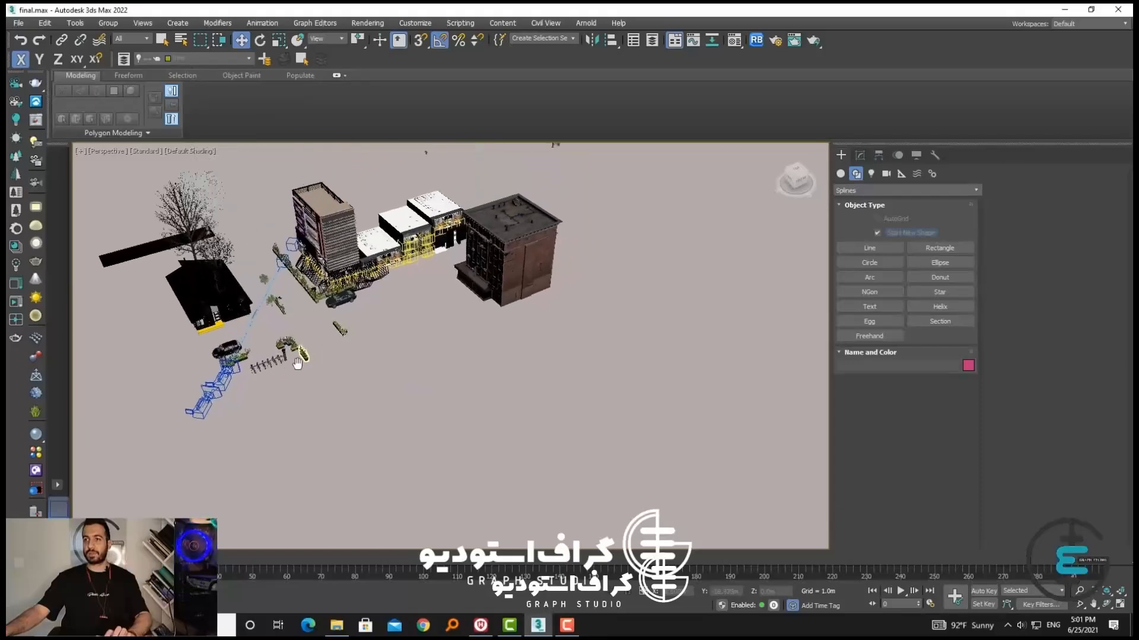
{"action": "scroll", "coordinate": [386, 294], "scroll_direction": "up", "scroll_amount": 10}
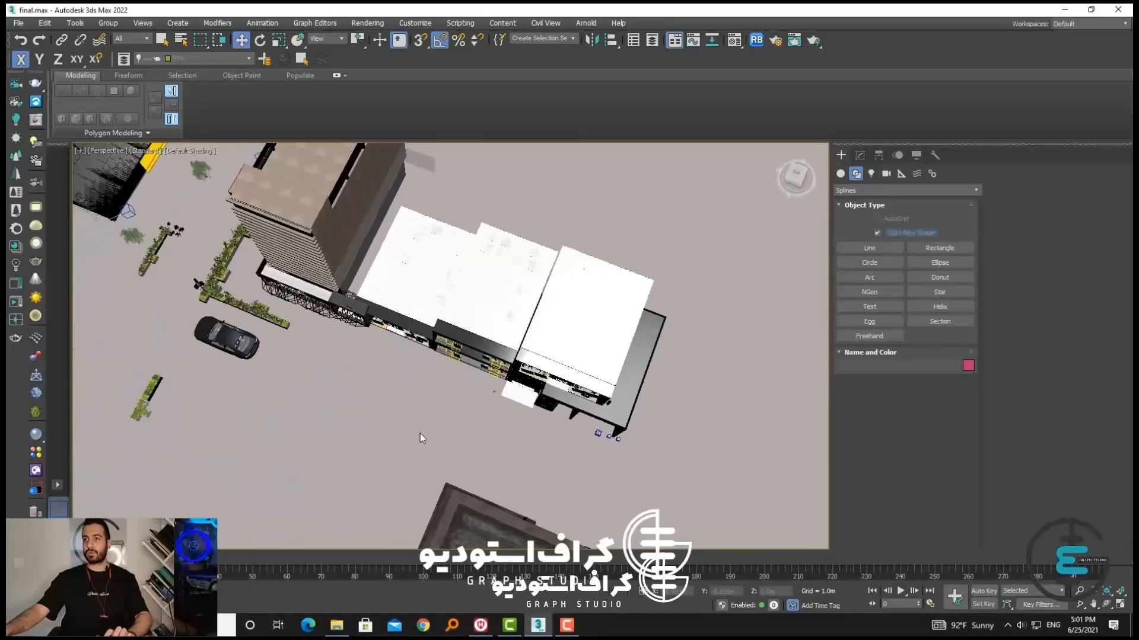
{"action": "middle_click_drag", "start_coordinate": [420, 438], "coordinate": [486, 445], "text": "alt"}
{"action": "left_click_drag", "start_coordinate": [686, 433], "coordinate": [368, 214]}
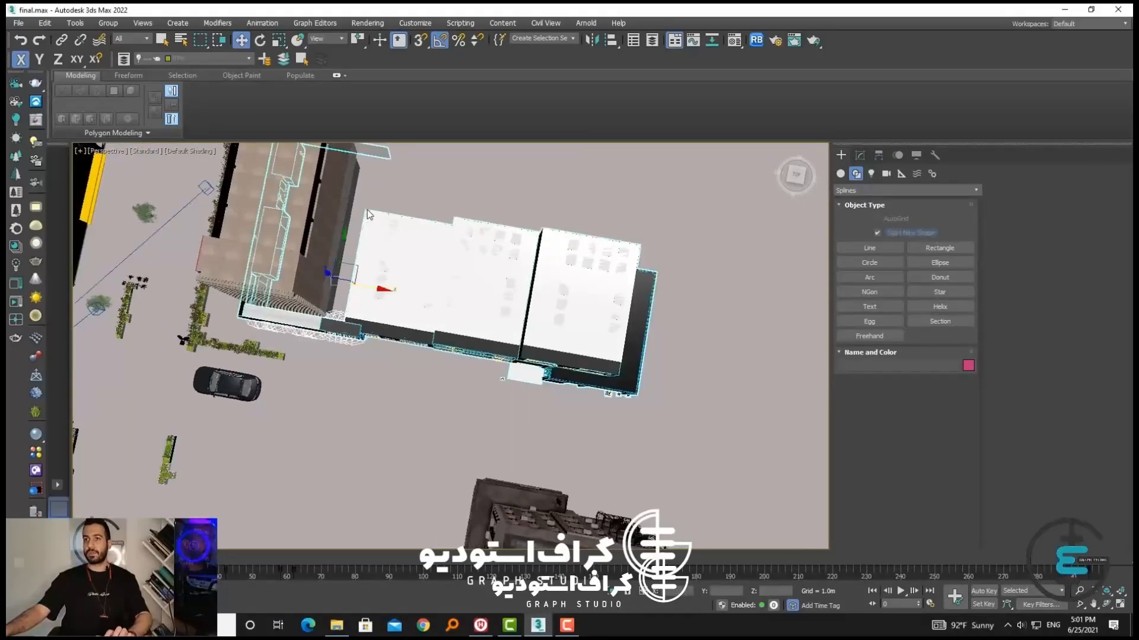
{"action": "middle_click_drag", "start_coordinate": [374, 309], "coordinate": [443, 237], "text": "alt"}
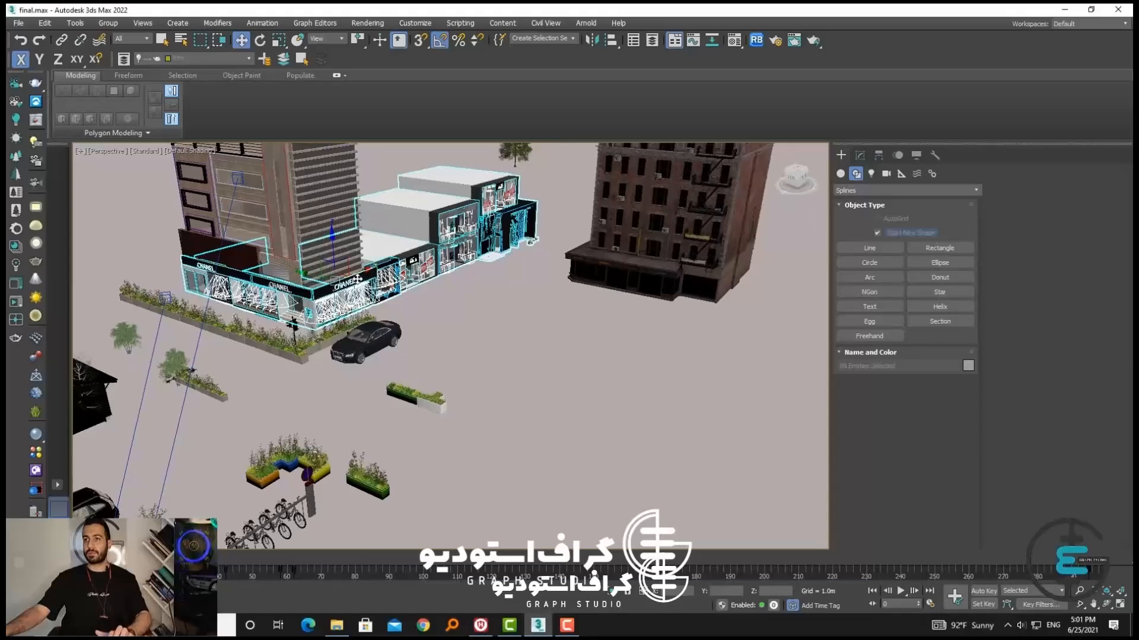
{"action": "left_click_drag", "start_coordinate": [357, 279], "coordinate": [344, 297]}
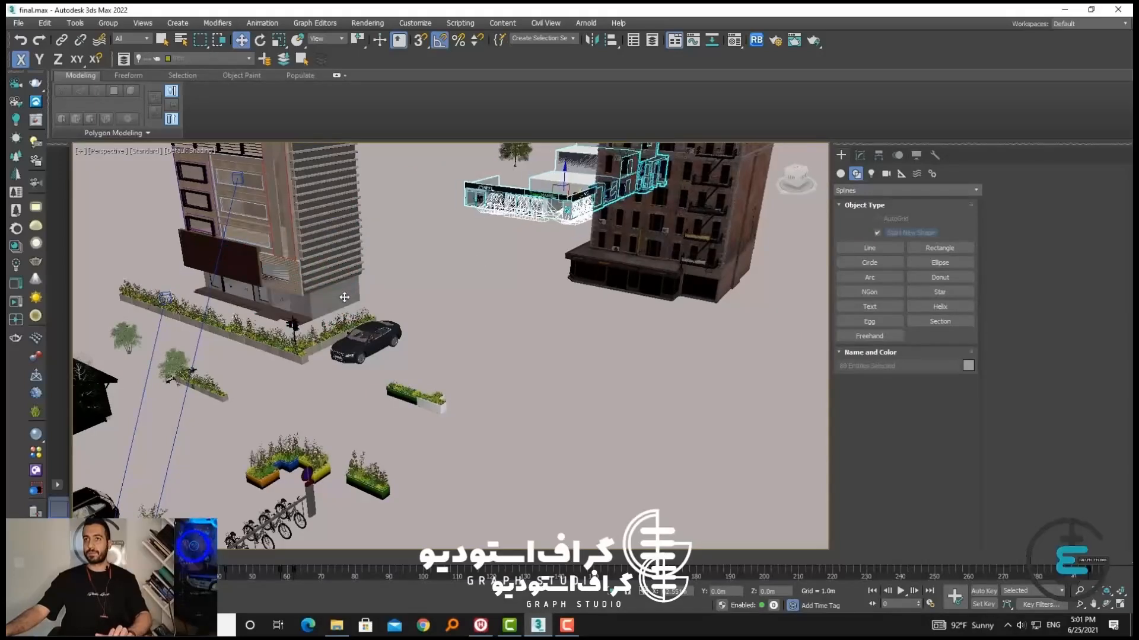
{"action": "key", "text": "ctrl+z"}
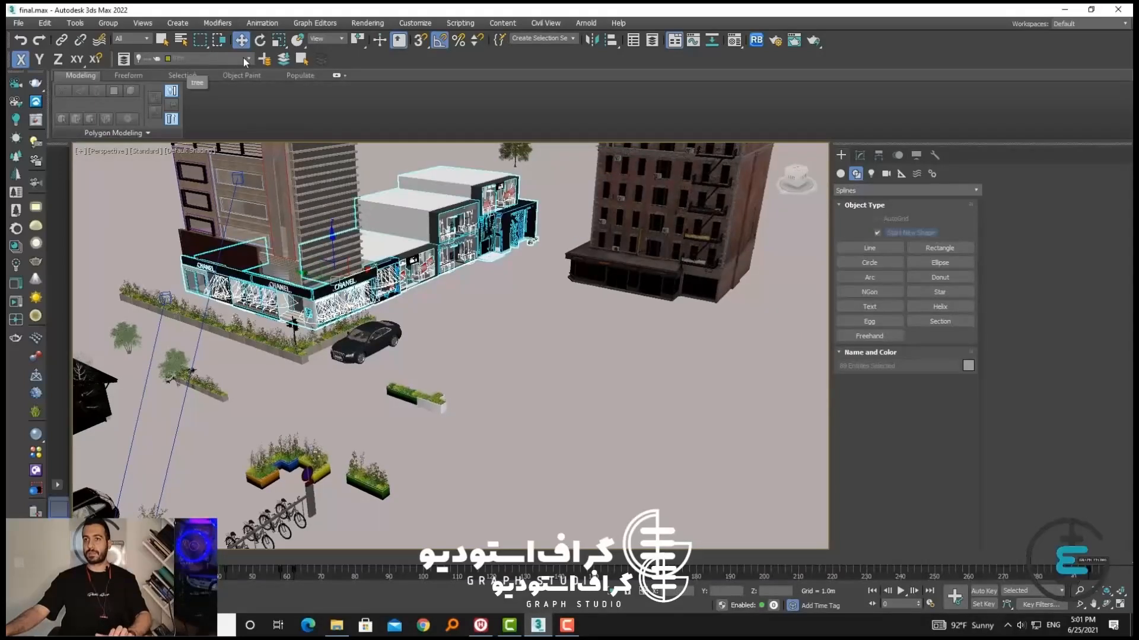
Make the sakhteman layer current, add the selected shop buildings to it and hide the layer
{"action": "left_click", "coordinate": [244, 59]}
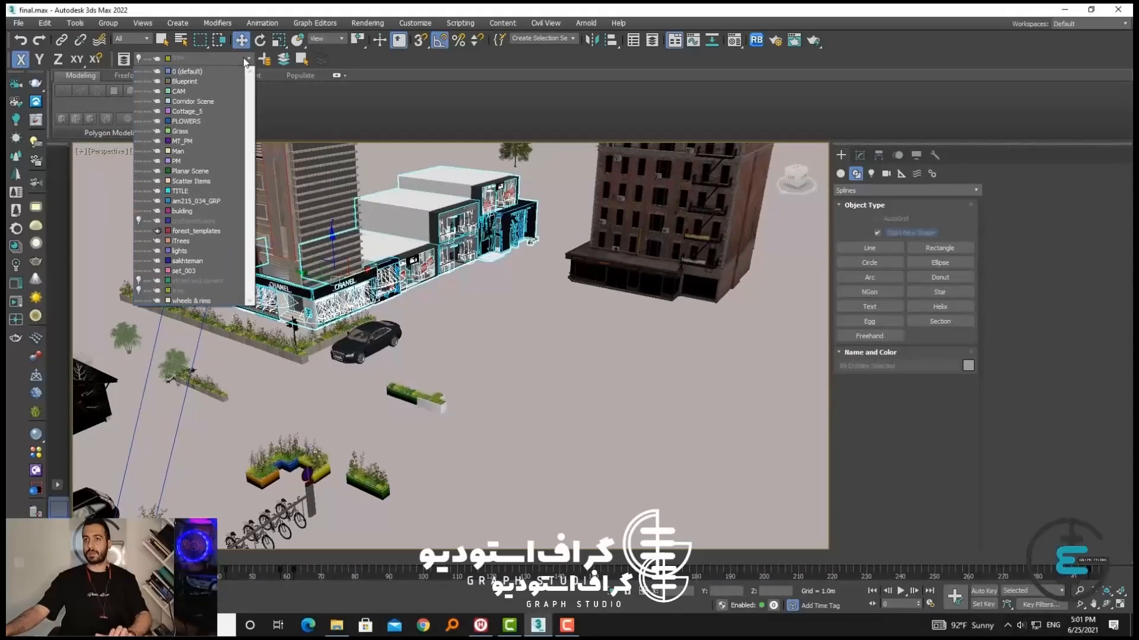
{"action": "left_click", "coordinate": [193, 262]}
{"action": "left_click", "coordinate": [192, 59]}
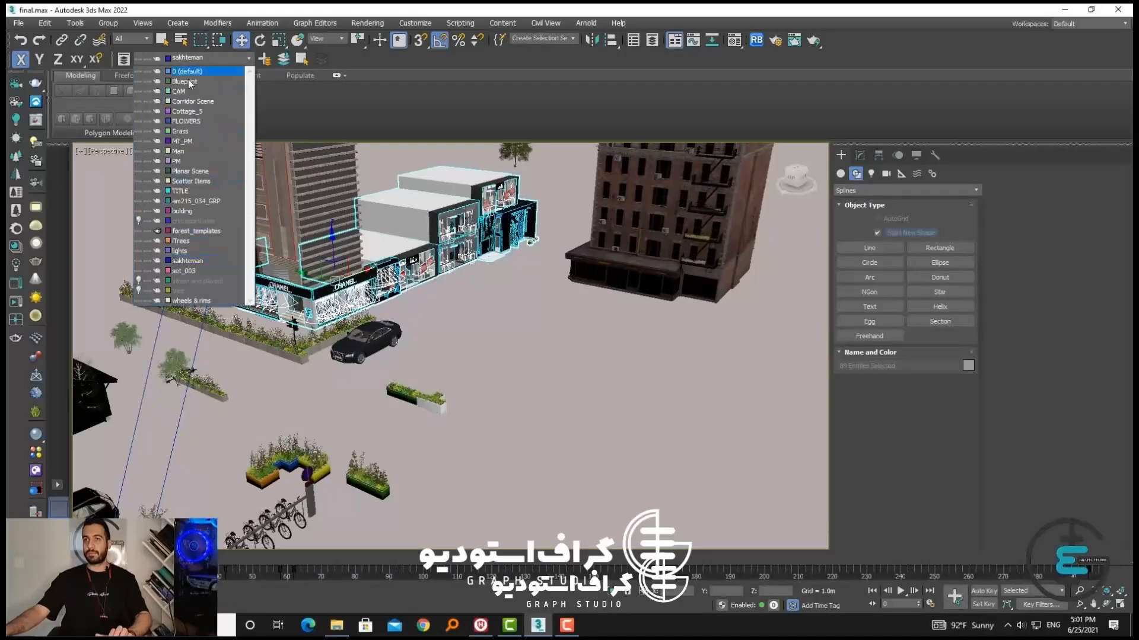
{"action": "left_click", "coordinate": [145, 262]}
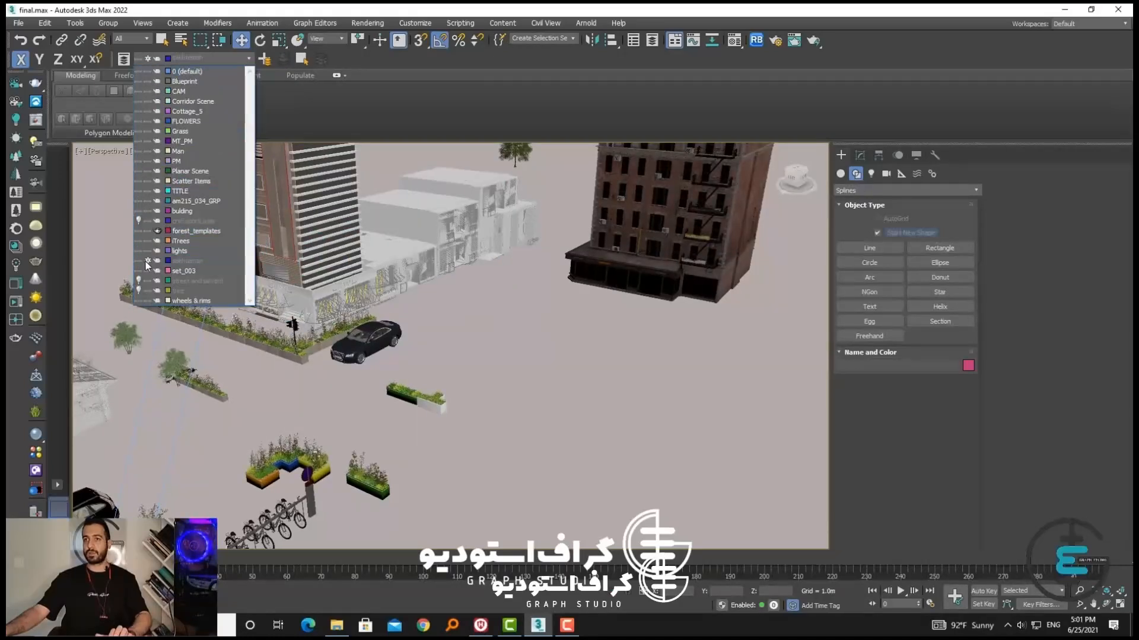
{"action": "left_click", "coordinate": [145, 261]}
{"action": "left_click", "coordinate": [138, 261]}
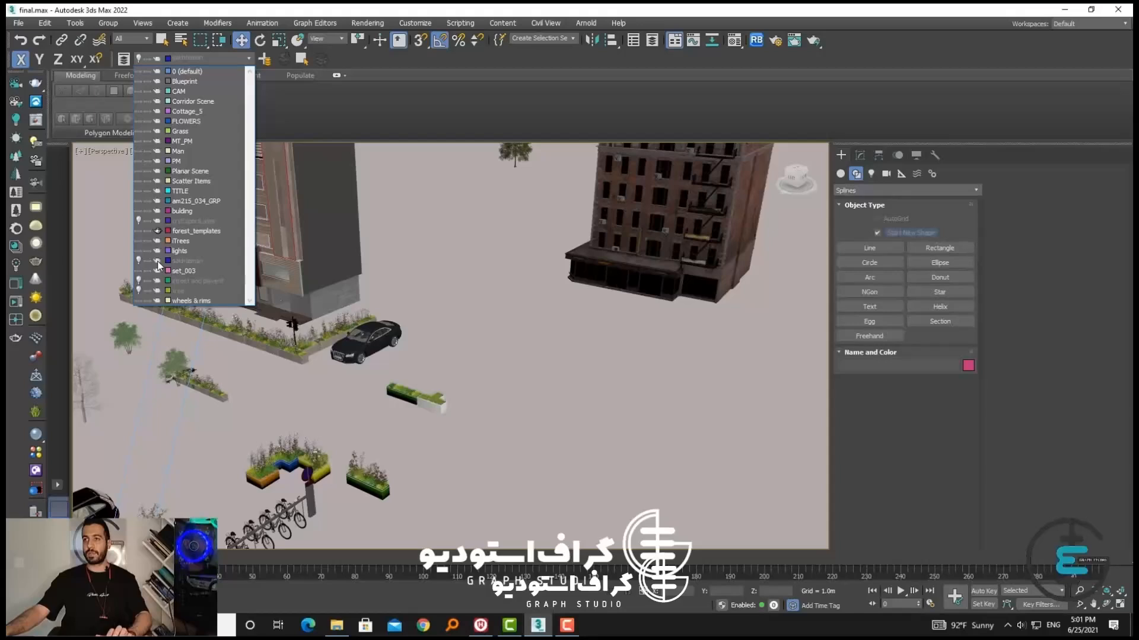
{"action": "left_click", "coordinate": [429, 265]}
Select the dark brick building and add it to the hidden sakhteman layer
{"action": "scroll", "coordinate": [424, 265], "scroll_direction": "down", "scroll_amount": 5}
{"action": "middle_click_drag", "start_coordinate": [393, 263], "coordinate": [365, 330], "text": "alt"}
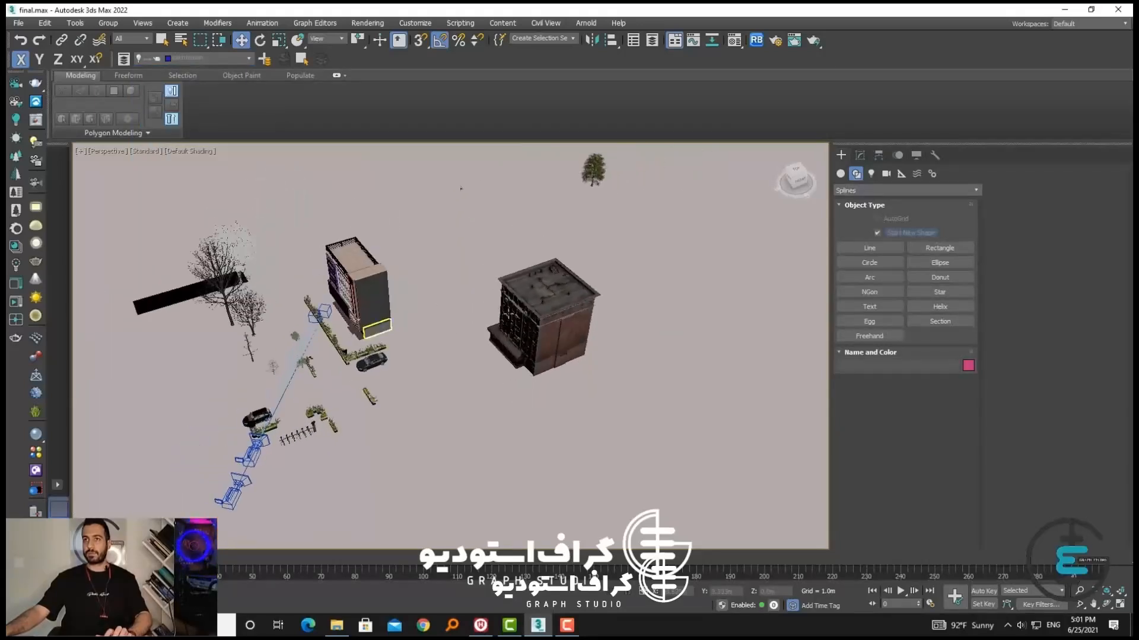
{"action": "left_click", "coordinate": [526, 309]}
{"action": "left_click", "coordinate": [284, 59]}
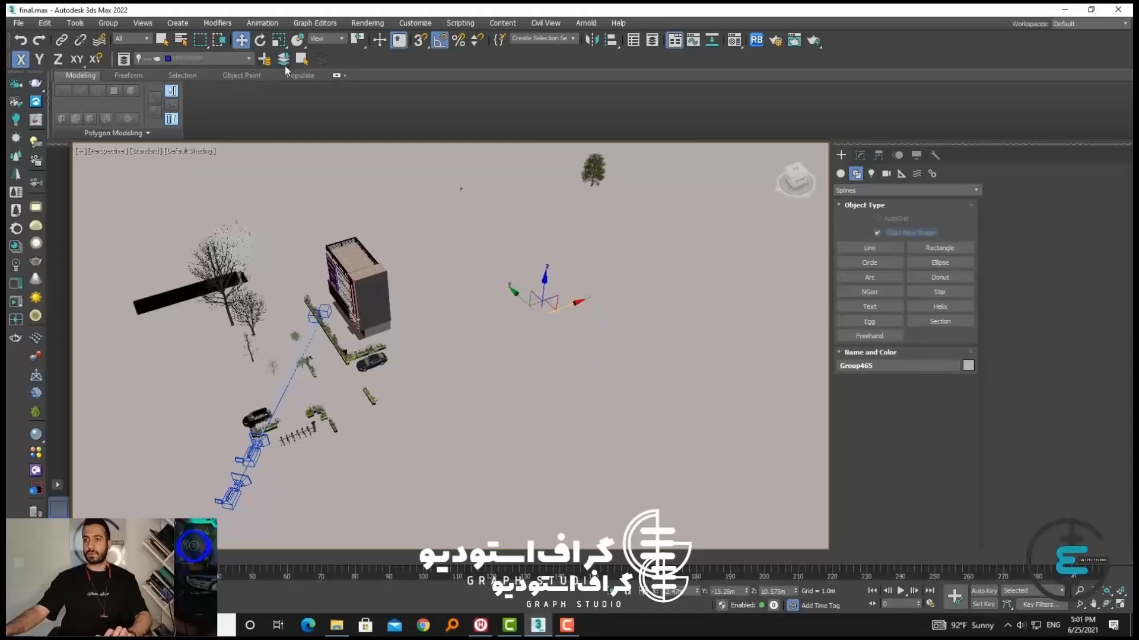
Select all parts of the remaining corner building and make the bulding layer current
{"action": "left_click_drag", "start_coordinate": [338, 231], "coordinate": [338, 232]}
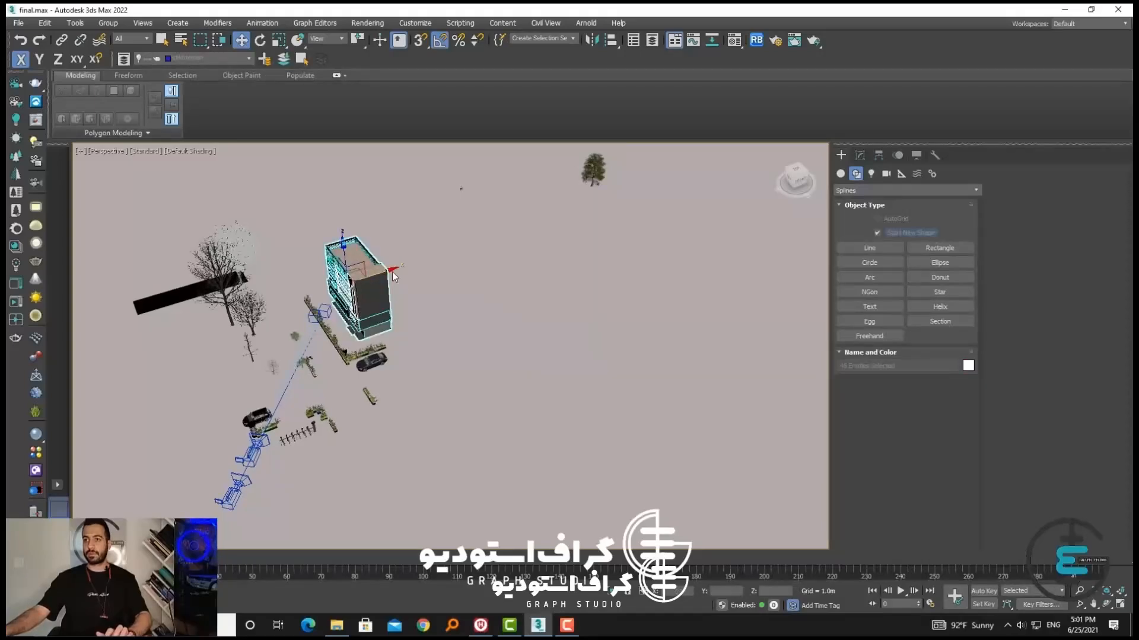
{"action": "middle_click_drag", "start_coordinate": [392, 271], "coordinate": [437, 266], "text": "alt"}
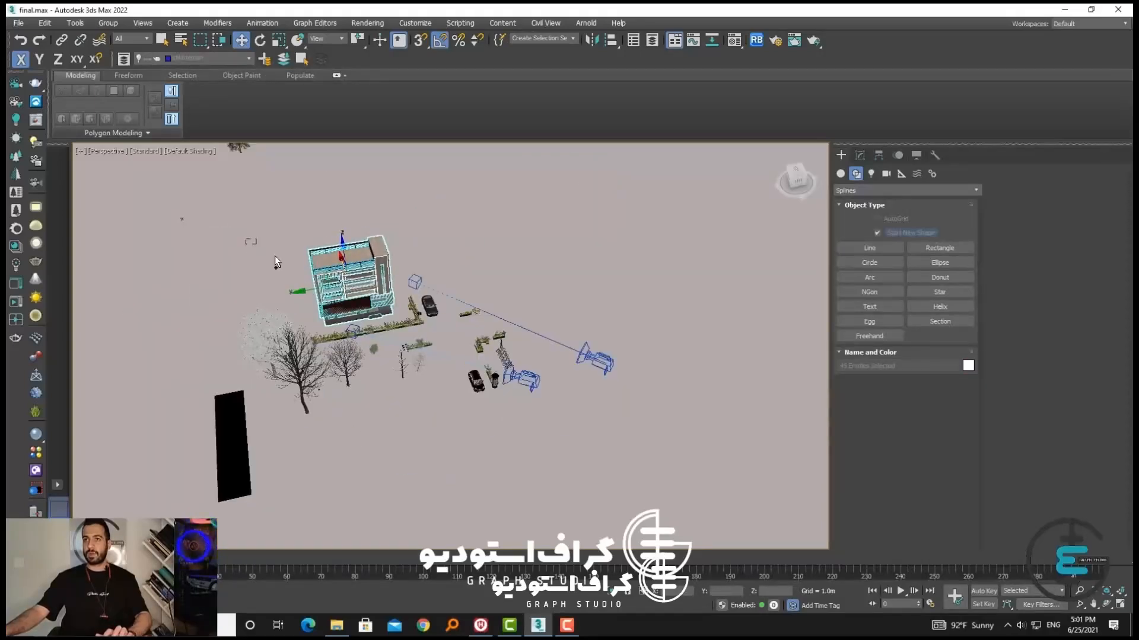
{"action": "left_click", "coordinate": [327, 251], "text": "ctrl"}
{"action": "middle_click_drag", "start_coordinate": [329, 254], "coordinate": [255, 258], "text": "alt"}
{"action": "left_click", "coordinate": [181, 40]}
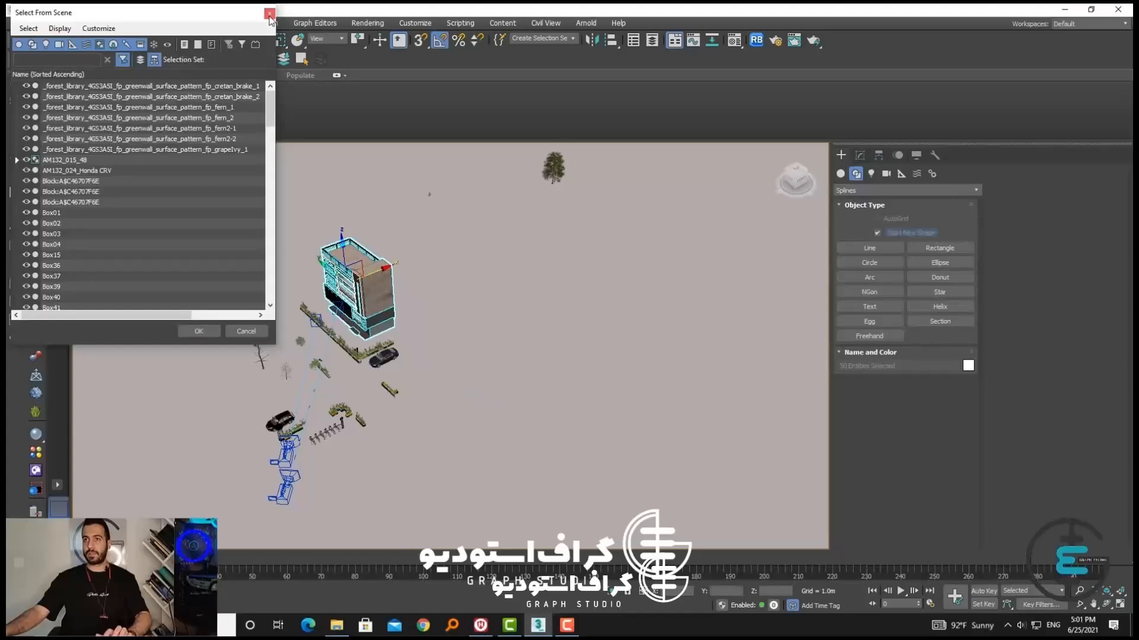
{"action": "left_click", "coordinate": [269, 13]}
{"action": "left_click", "coordinate": [233, 61]}
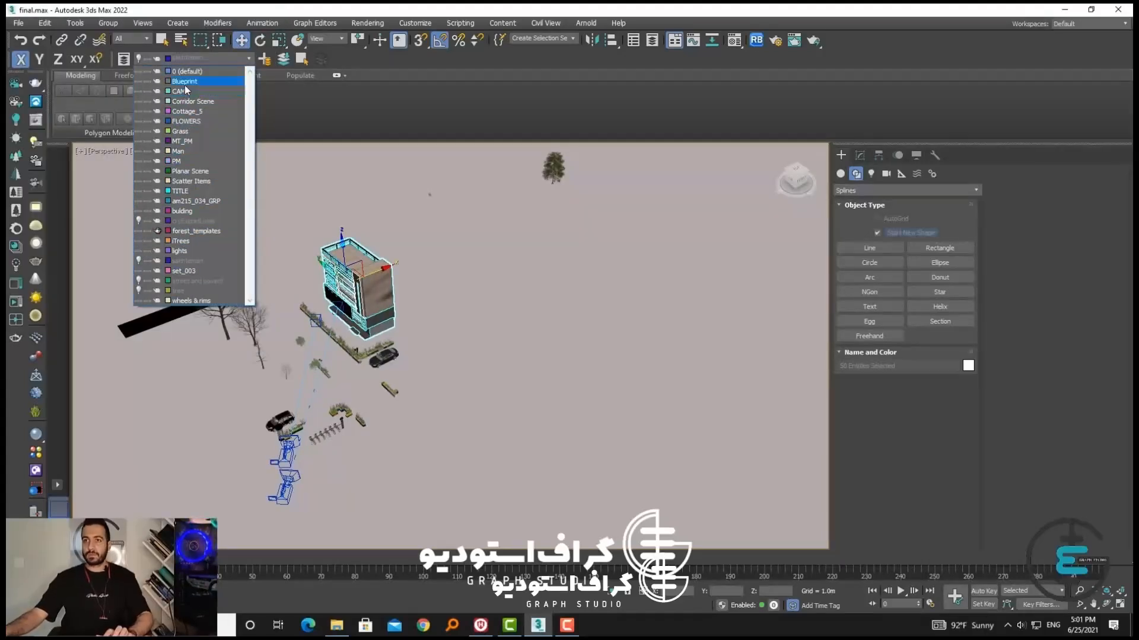
{"action": "left_click", "coordinate": [182, 211]}
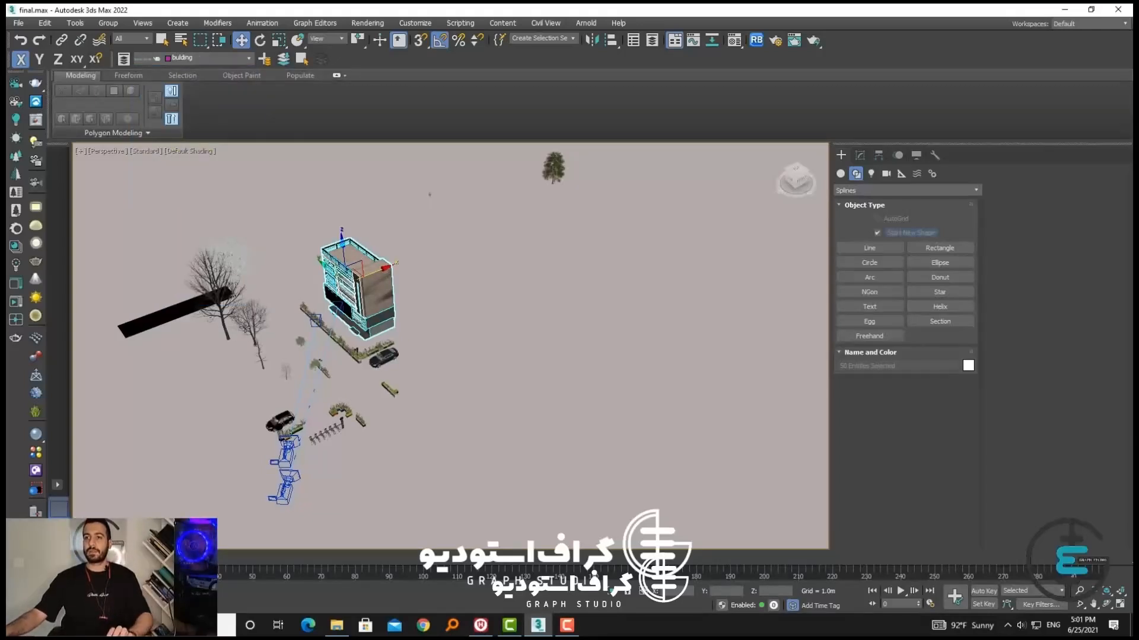
Select the two dark bare trees, the pale tree behind them and the distant green tree
{"action": "left_click", "coordinate": [263, 346]}
{"action": "left_click", "coordinate": [255, 320], "text": "ctrl"}
{"action": "left_click", "coordinate": [230, 284], "text": "ctrl"}
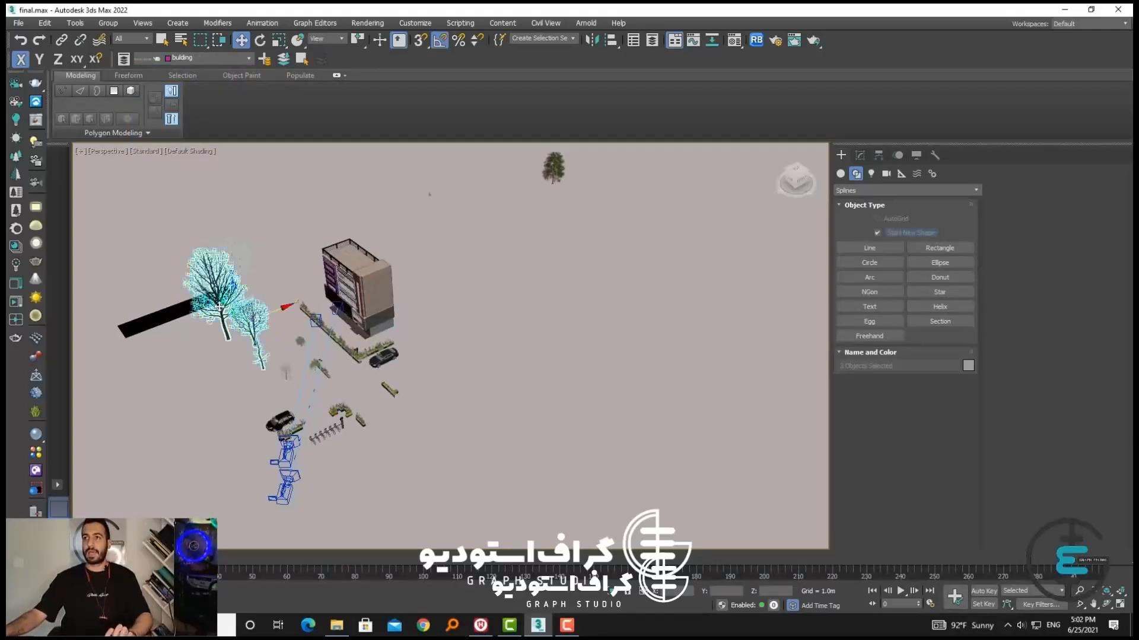
{"action": "left_click", "coordinate": [242, 259], "text": "ctrl"}
Show the tree layer and make it current, add the selected trees to it and hide it again
{"action": "left_click", "coordinate": [213, 57]}
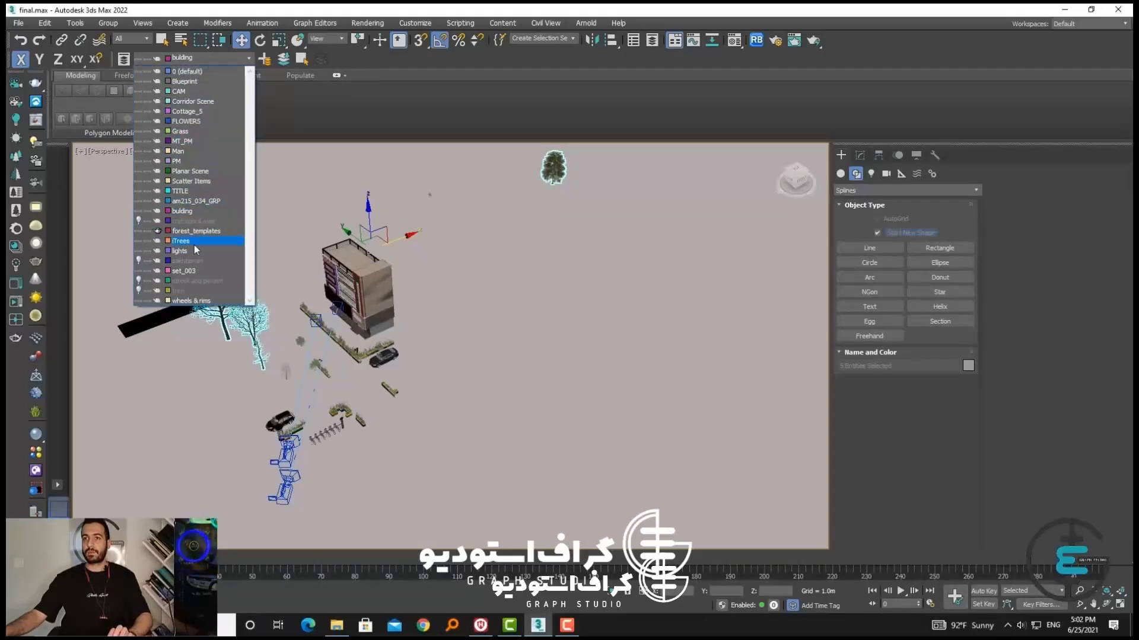
{"action": "left_click", "coordinate": [138, 291]}
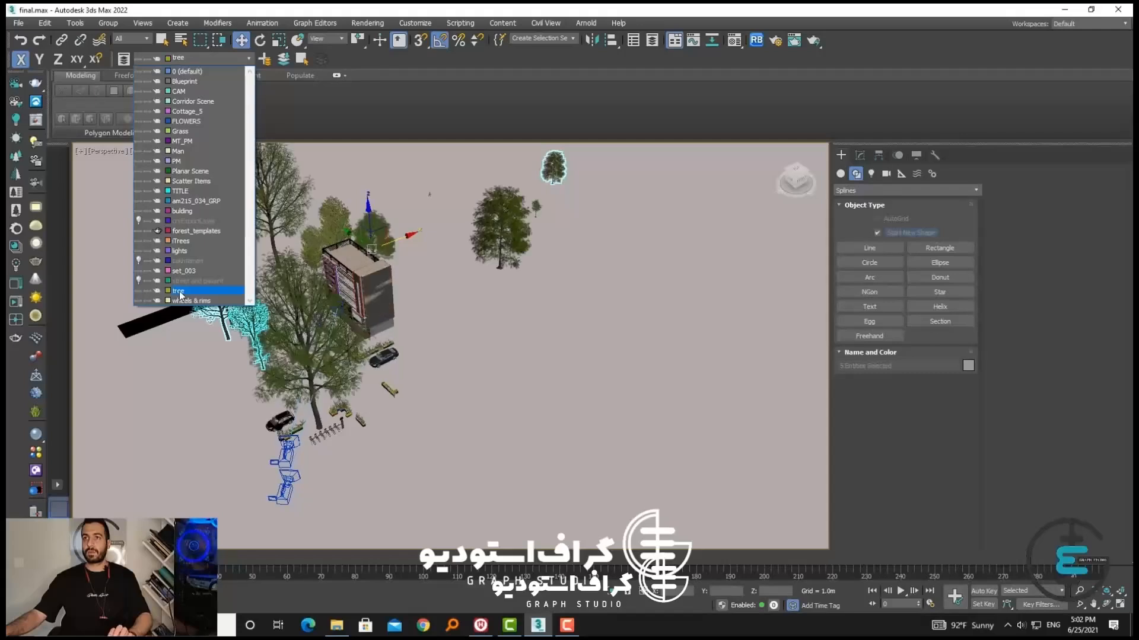
{"action": "left_click", "coordinate": [179, 290]}
{"action": "left_click", "coordinate": [204, 59]}
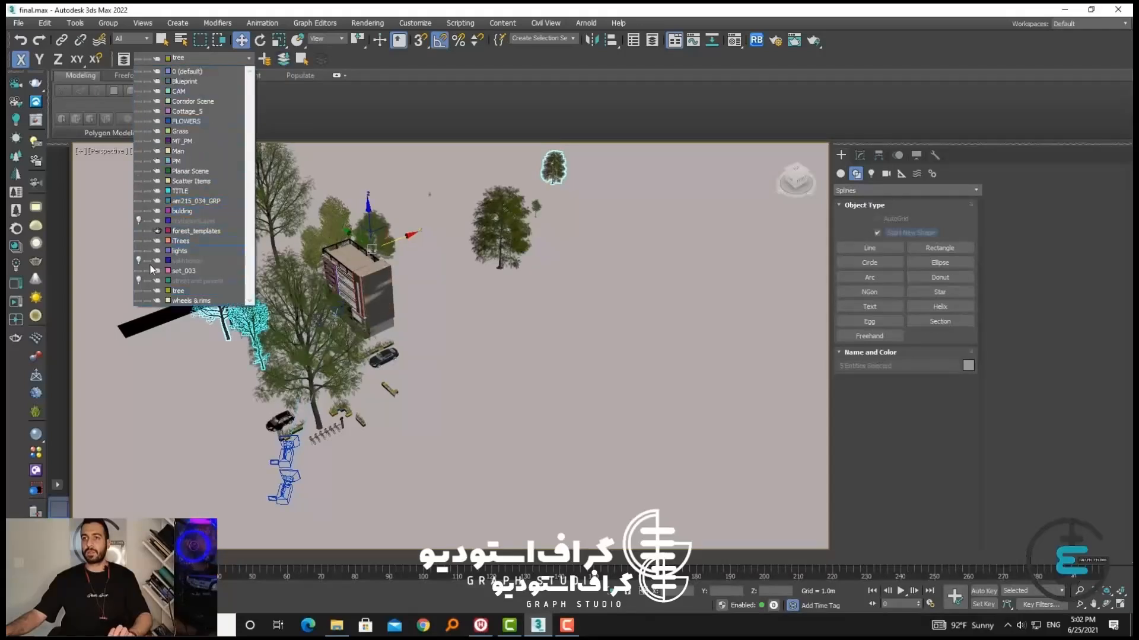
{"action": "left_click", "coordinate": [139, 290]}
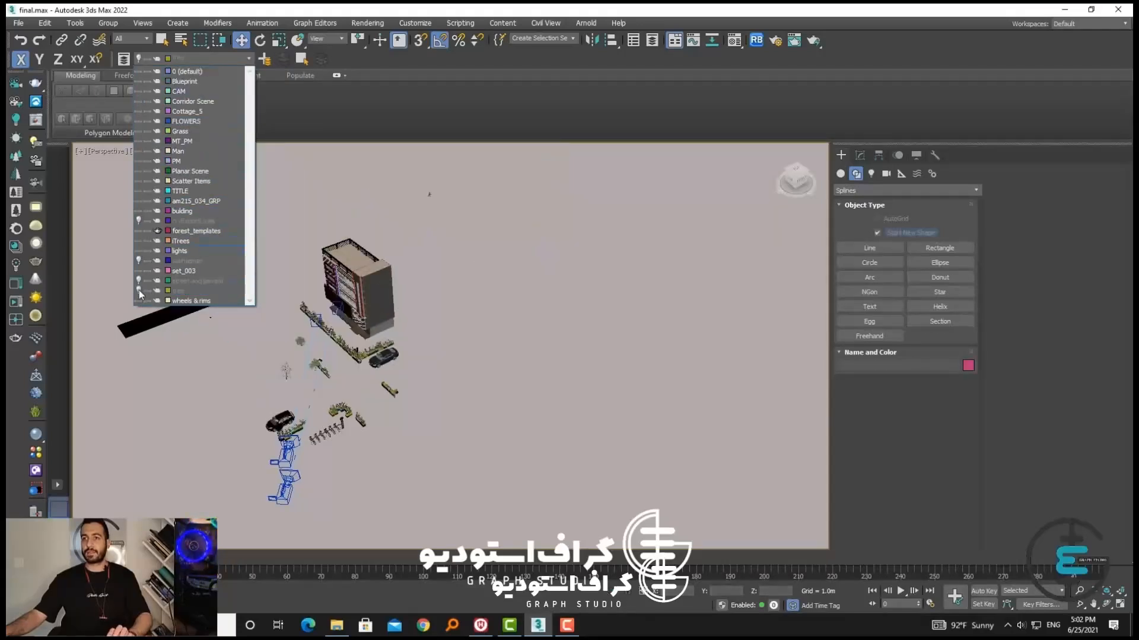
{"action": "left_click", "coordinate": [211, 350]}
Select the planter rows along the corner building and the separate planter beside the small black shrubs
{"action": "middle_click_drag", "start_coordinate": [331, 416], "coordinate": [489, 380], "text": "alt"}
{"action": "scroll", "coordinate": [474, 380], "scroll_direction": "up", "scroll_amount": 8}
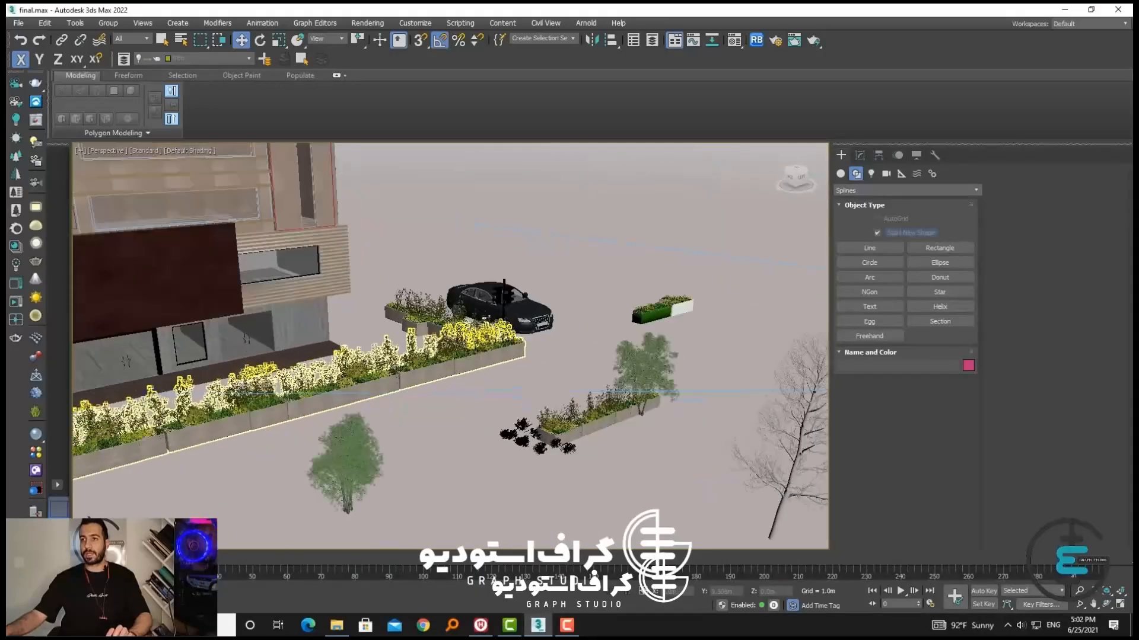
{"action": "left_click", "coordinate": [431, 331]}
{"action": "left_click", "coordinate": [432, 331], "text": "ctrl"}
{"action": "key", "text": "F7"}
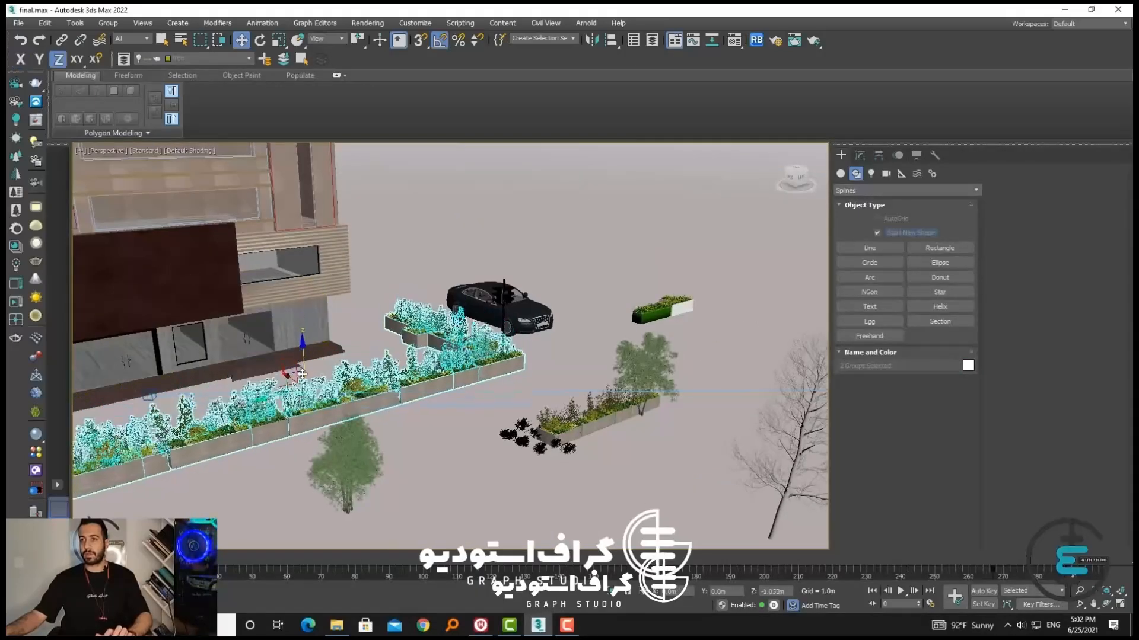
{"action": "scroll", "coordinate": [402, 387], "scroll_direction": "up", "scroll_amount": 5}
{"action": "scroll", "coordinate": [401, 387], "scroll_direction": "down", "scroll_amount": 4}
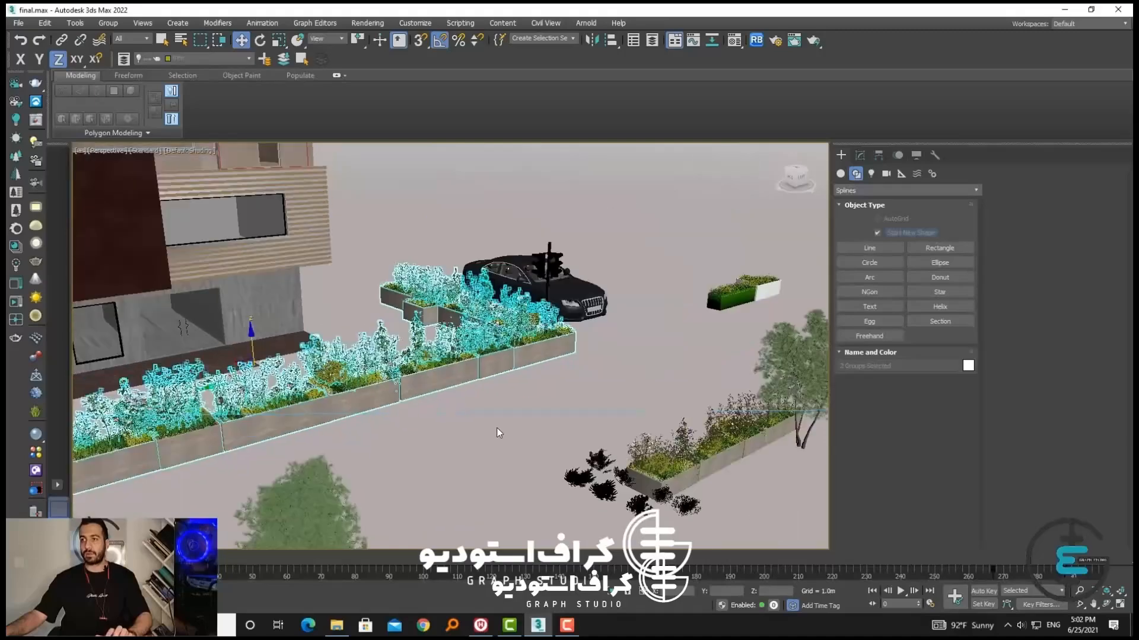
{"action": "middle_click_drag", "start_coordinate": [497, 430], "coordinate": [359, 392]}
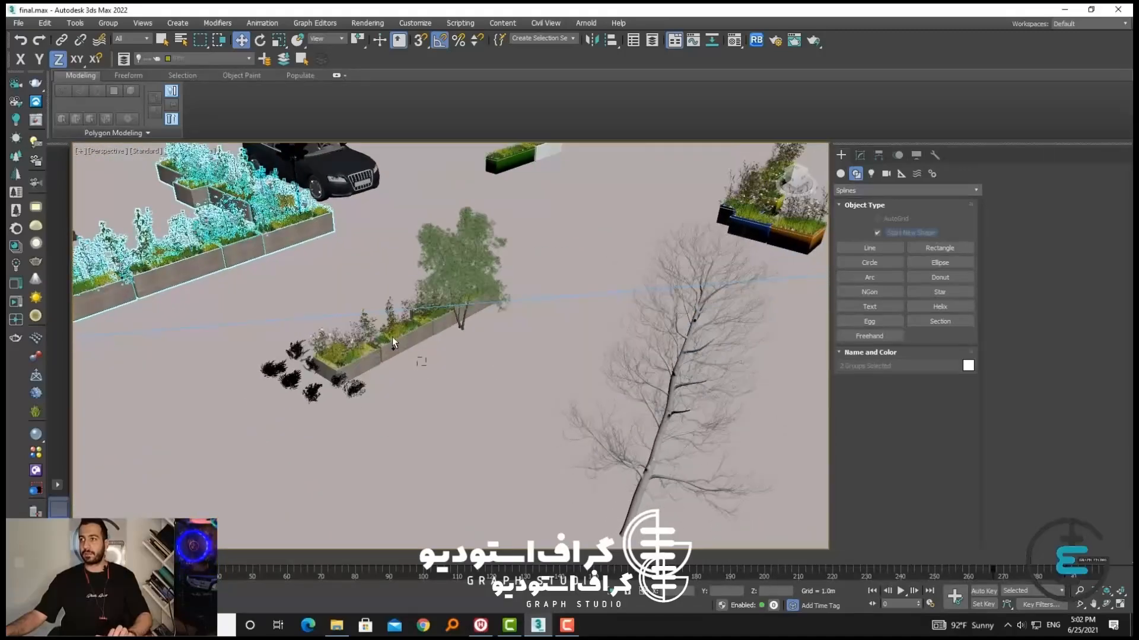
{"action": "scroll", "coordinate": [410, 328], "scroll_direction": "down", "scroll_amount": 3}
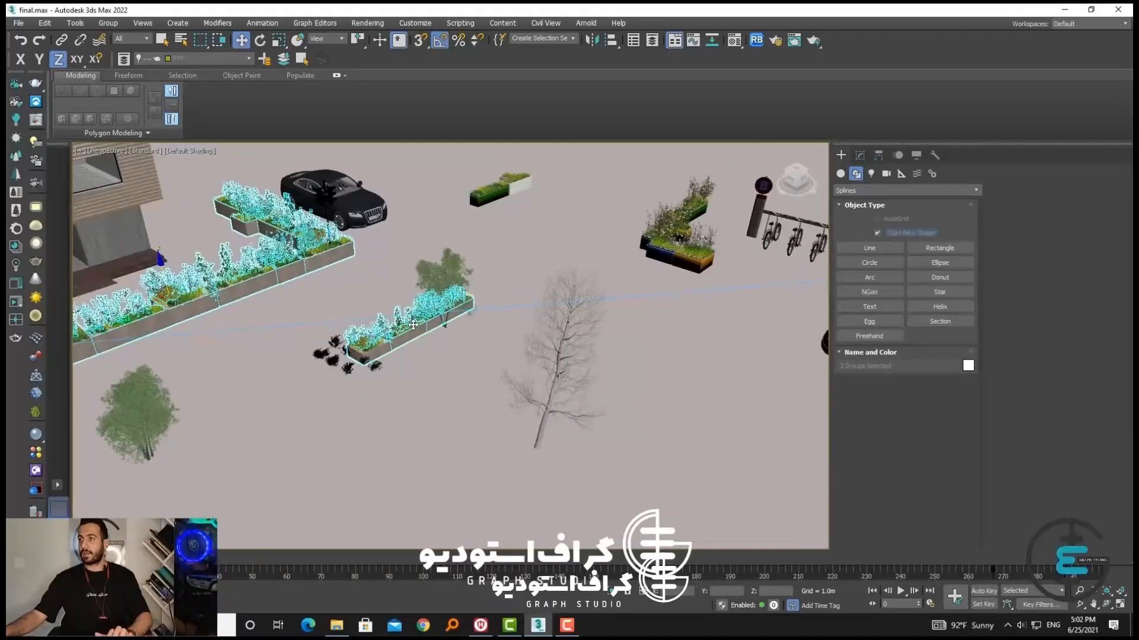
Add the coloured planters near the bicycle rack and the green and white planter to the selection
{"action": "left_click", "coordinate": [659, 180], "text": "ctrl"}
{"action": "left_click", "coordinate": [713, 181], "text": "ctrl"}
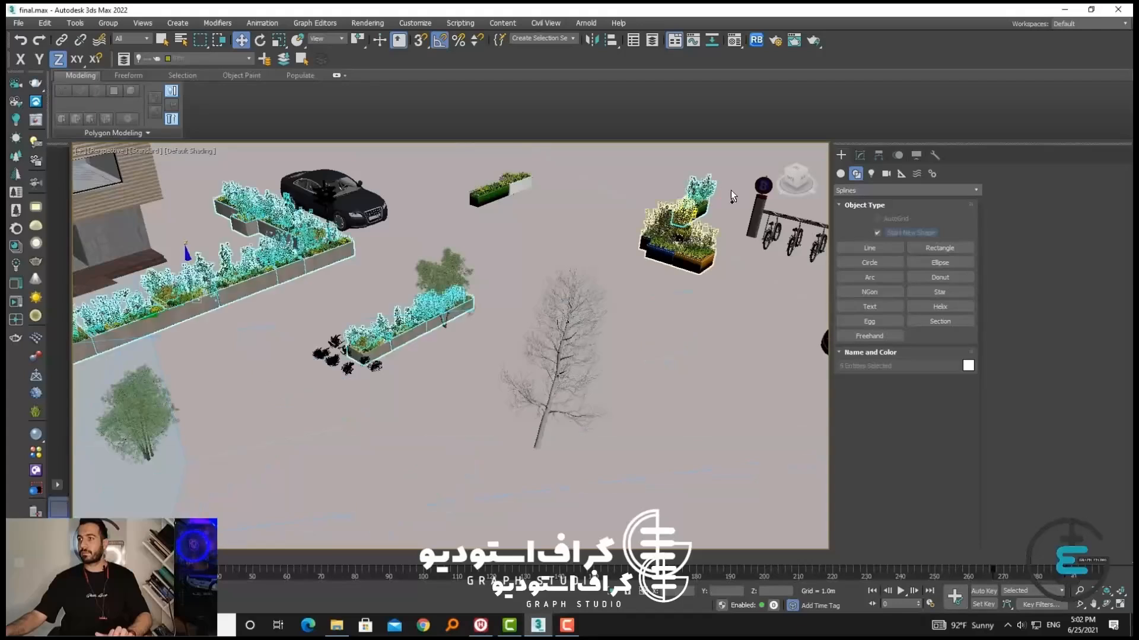
{"action": "left_click", "coordinate": [666, 260], "text": "ctrl"}
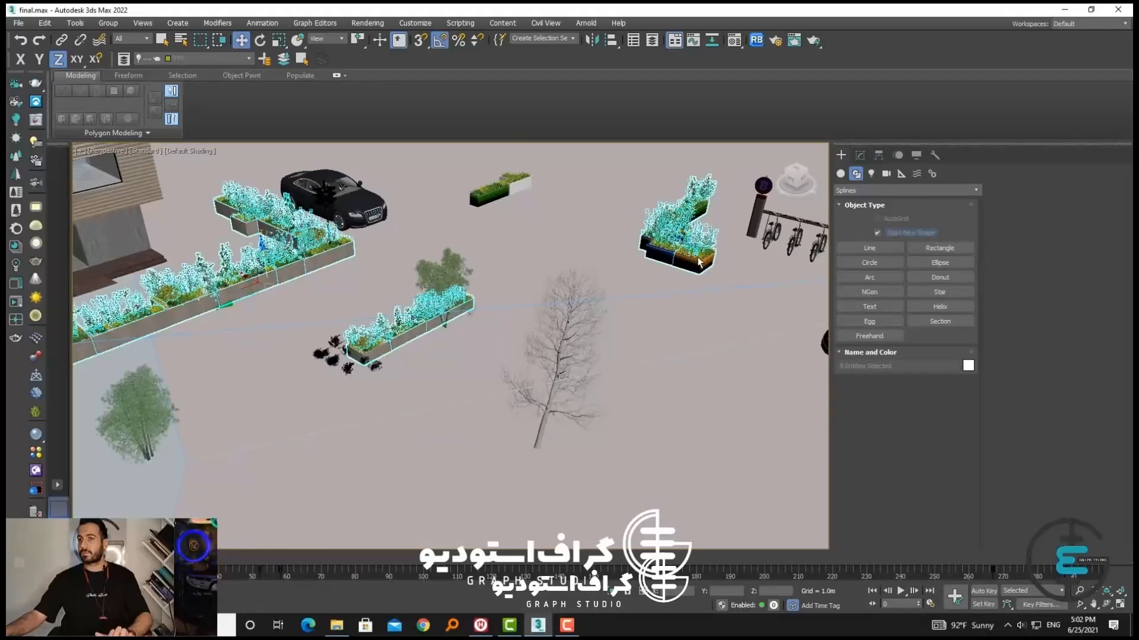
{"action": "left_click_drag", "start_coordinate": [461, 207], "coordinate": [460, 208], "text": "ctrl"}
Add the planter beside the parked car, the round street column and the bicycle rack to the selection
{"action": "scroll", "coordinate": [240, 419], "scroll_direction": "down", "scroll_amount": 3}
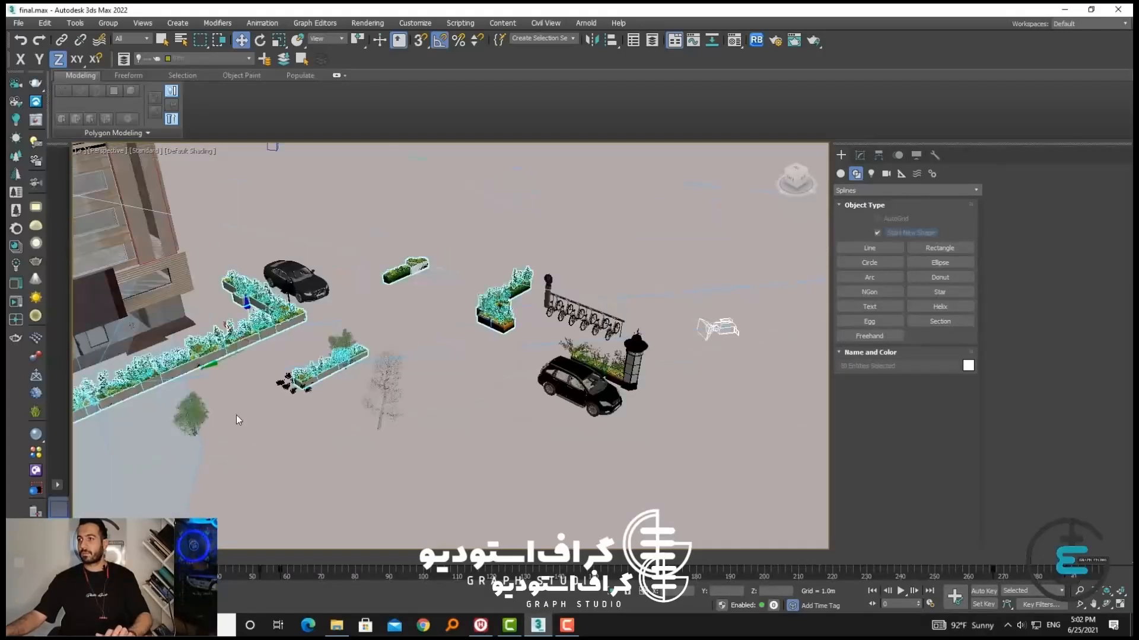
{"action": "middle_click_drag", "start_coordinate": [239, 419], "coordinate": [344, 358]}
{"action": "scroll", "coordinate": [626, 351], "scroll_direction": "up", "scroll_amount": 2}
{"action": "middle_click_drag", "start_coordinate": [628, 351], "coordinate": [524, 60], "text": "alt"}
{"action": "scroll", "coordinate": [610, 403], "scroll_direction": "up", "scroll_amount": 4}
{"action": "scroll", "coordinate": [408, 338], "scroll_direction": "down", "scroll_amount": 5}
{"action": "left_click", "coordinate": [389, 375], "text": "ctrl"}
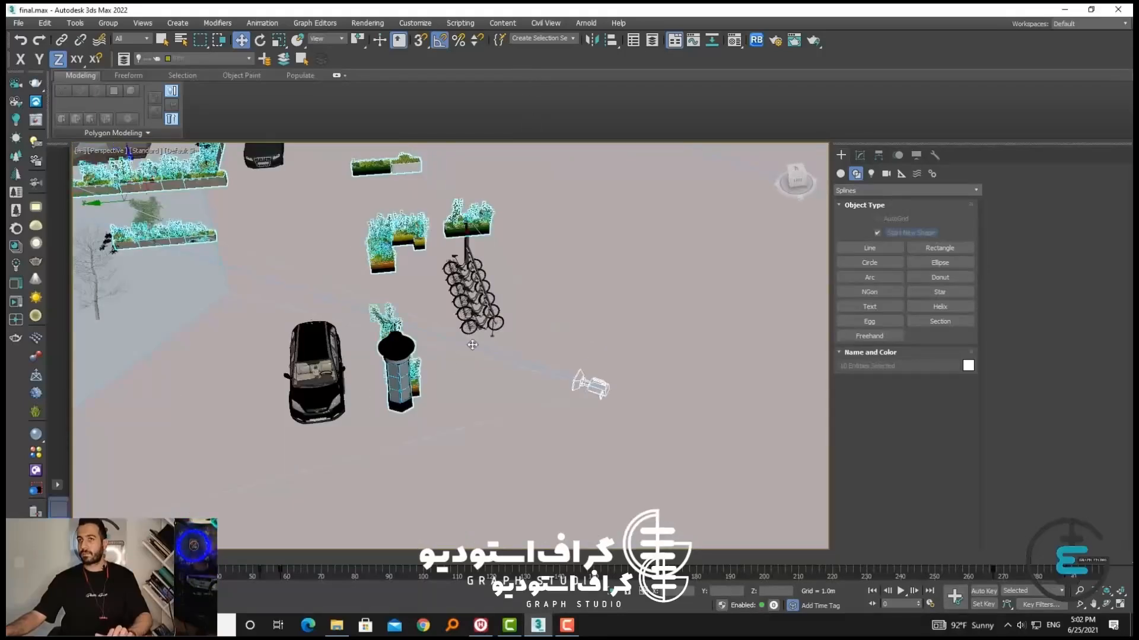
{"action": "left_click", "coordinate": [453, 304], "text": "ctrl"}
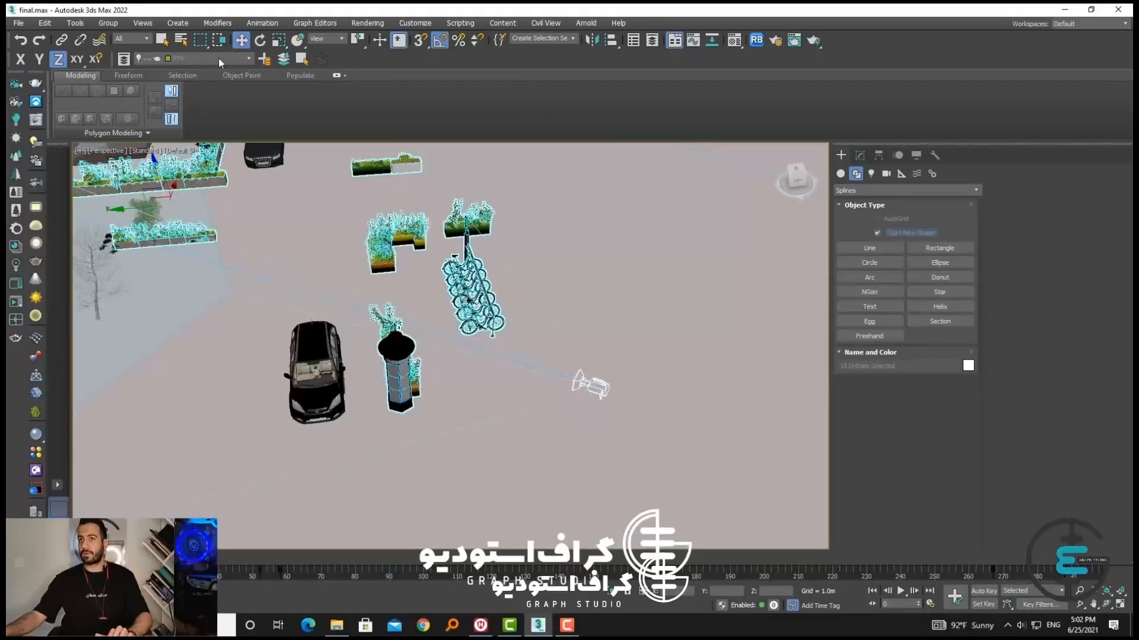
Make the FLOWERS layer current, add the selected planters and street furniture to it and hide the layer
{"action": "left_click", "coordinate": [248, 60]}
{"action": "left_click", "coordinate": [189, 122]}
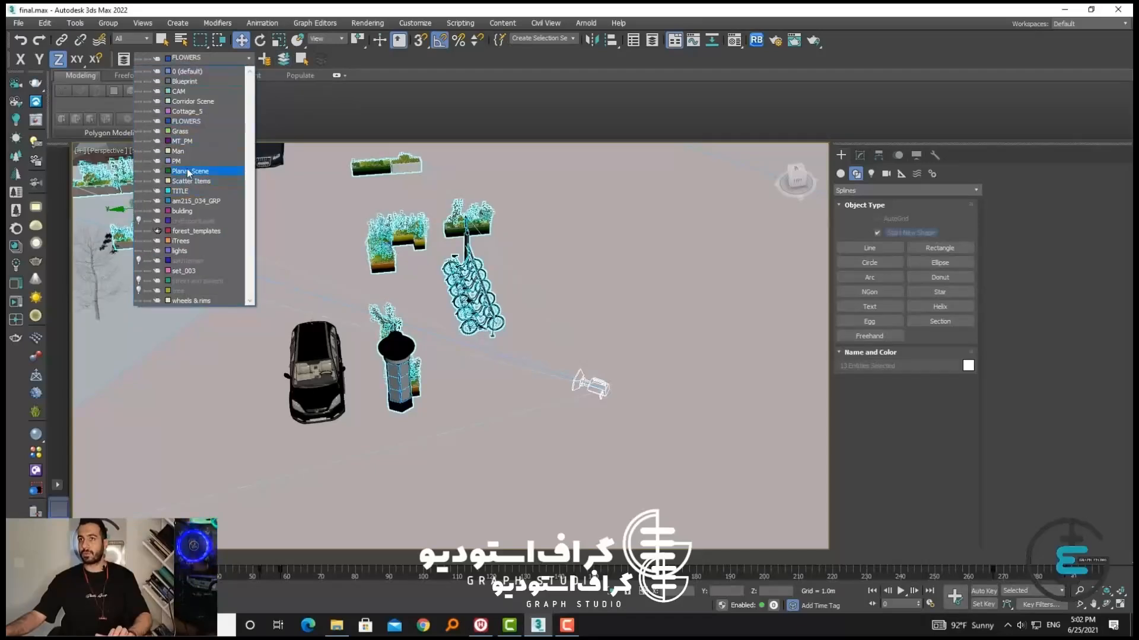
{"action": "left_click", "coordinate": [137, 122]}
{"action": "left_click", "coordinate": [401, 241]}
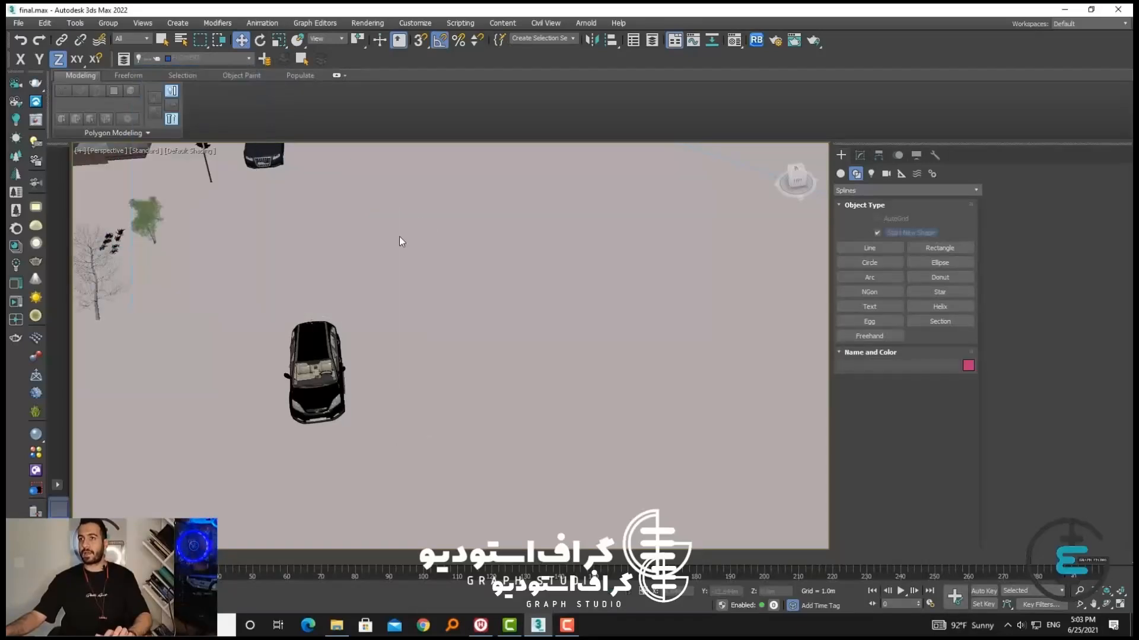
{"action": "scroll", "coordinate": [401, 243], "scroll_direction": "down", "scroll_amount": 6}
{"action": "middle_click_drag", "start_coordinate": [351, 310], "coordinate": [322, 294], "text": "alt"}
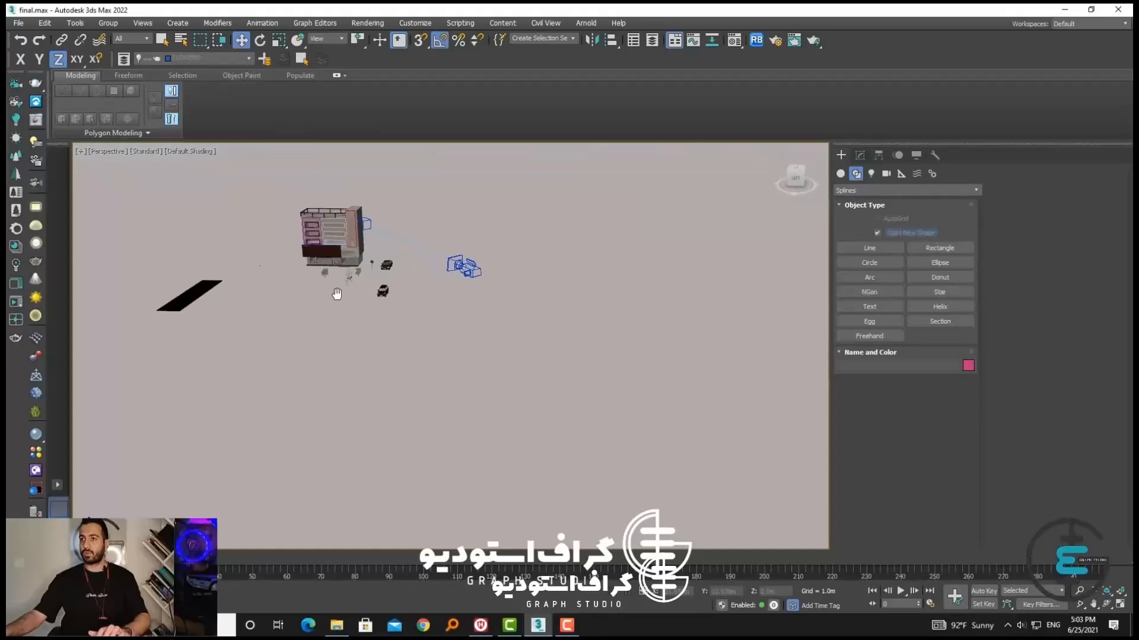
Switch to the physical camera view of the building and unhide the tree layer
{"action": "key", "text": "c"}
{"action": "left_click", "coordinate": [551, 253]}
{"action": "left_click", "coordinate": [551, 254]}
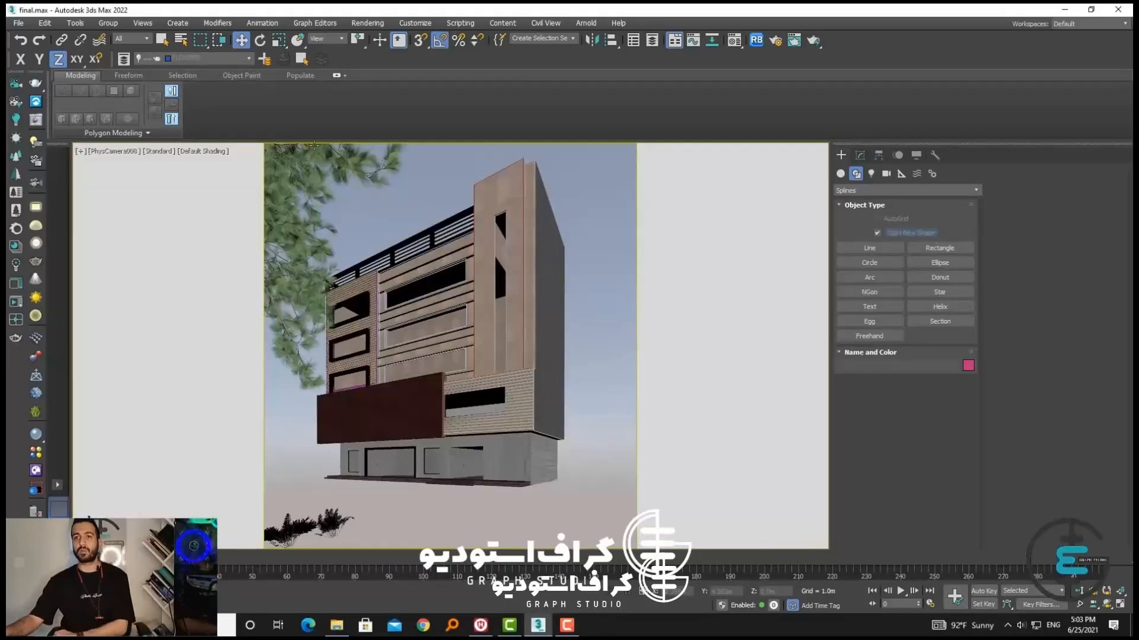
{"action": "left_click", "coordinate": [249, 58]}
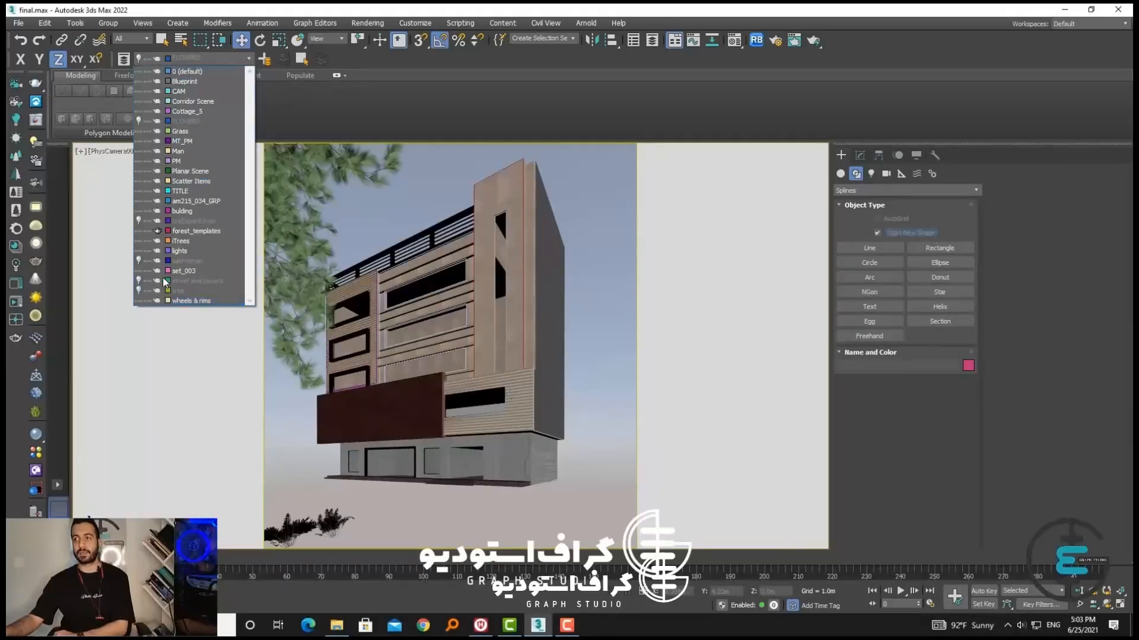
{"action": "left_click", "coordinate": [139, 290]}
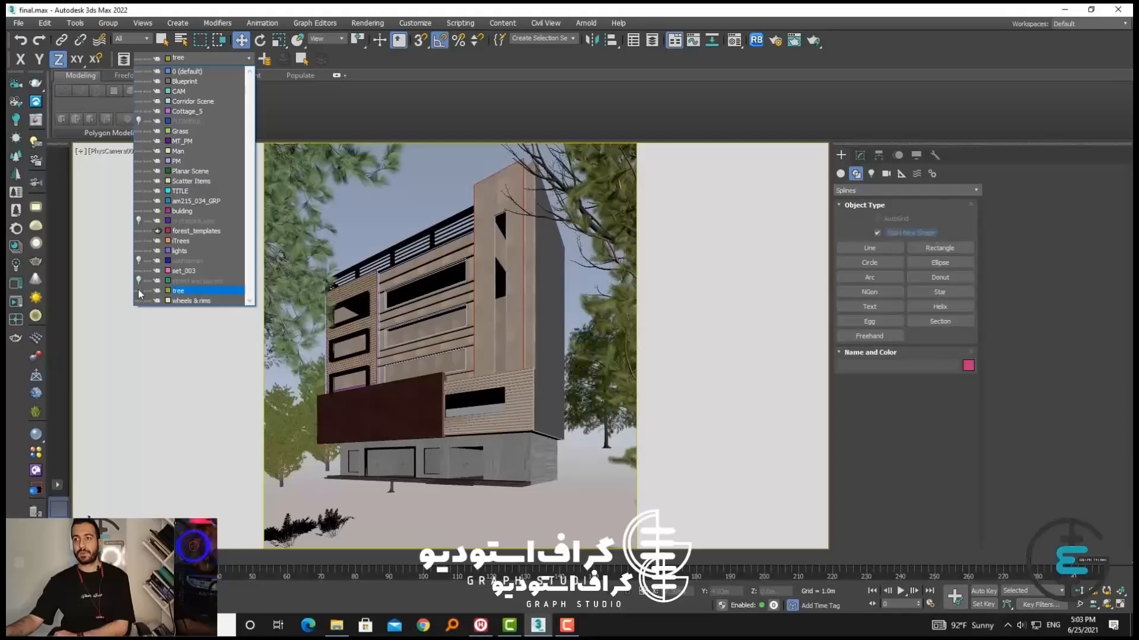
Unhide the street and pavent, sakhteman and FLOWERS layers
{"action": "left_click", "coordinate": [139, 281]}
{"action": "left_click", "coordinate": [139, 281]}
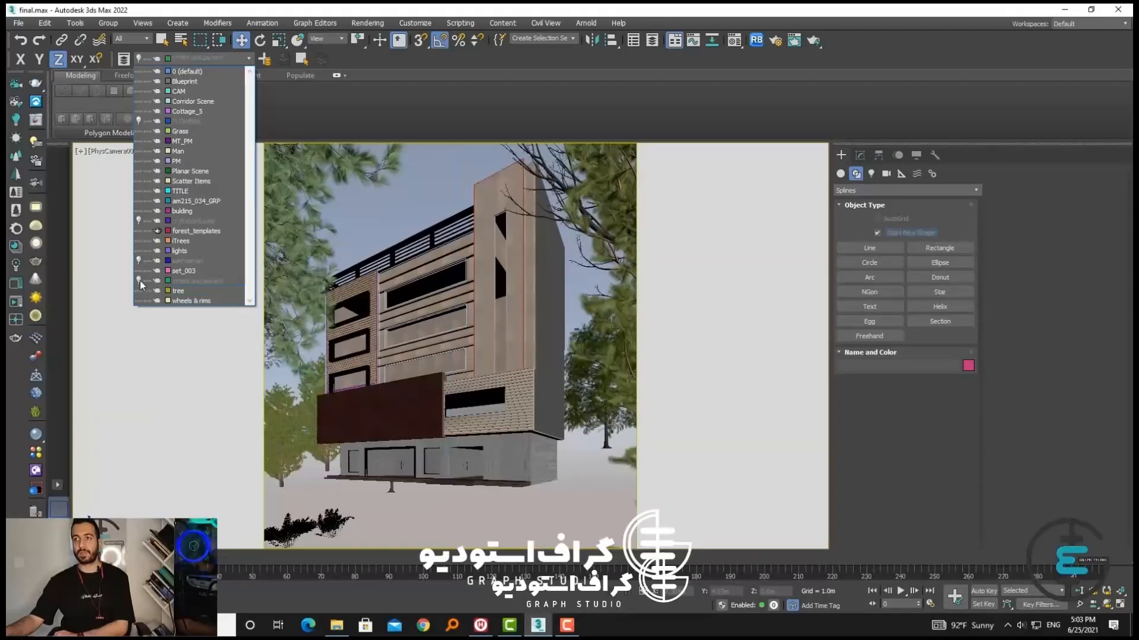
{"action": "left_click", "coordinate": [139, 281]}
{"action": "left_click", "coordinate": [139, 261]}
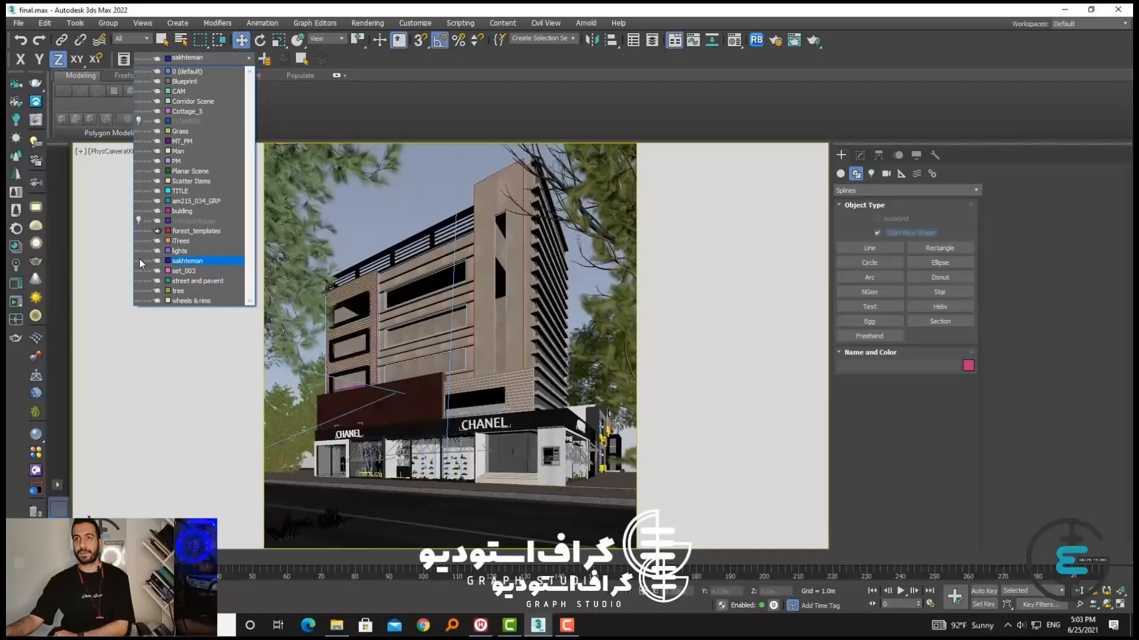
{"action": "left_click", "coordinate": [139, 120]}
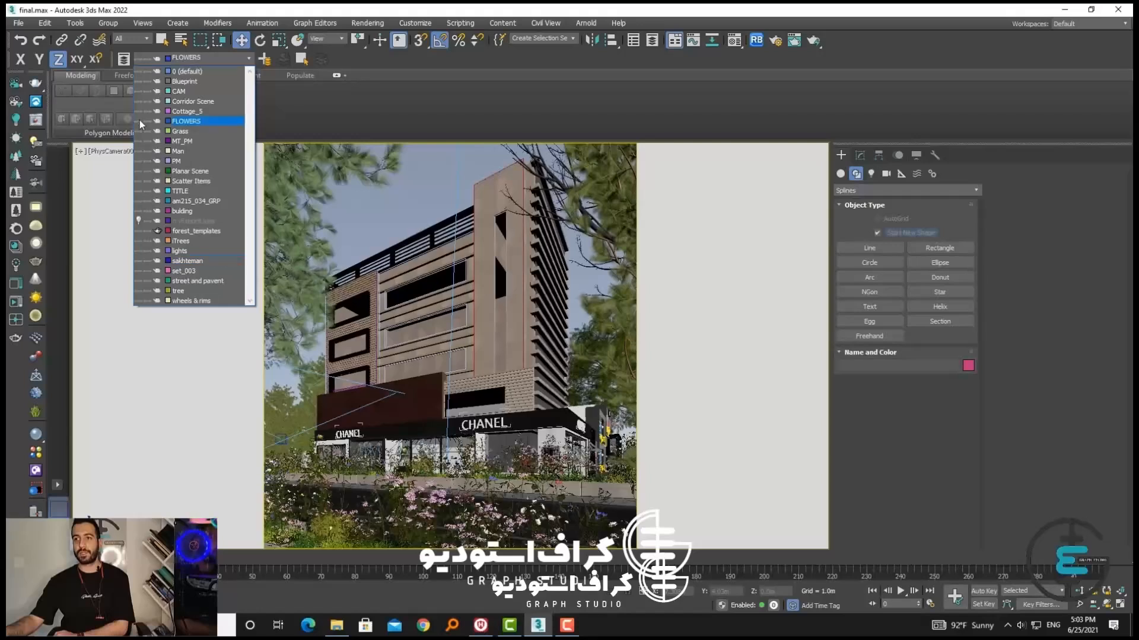
{"action": "left_click", "coordinate": [140, 120]}
{"action": "left_click", "coordinate": [140, 121]}
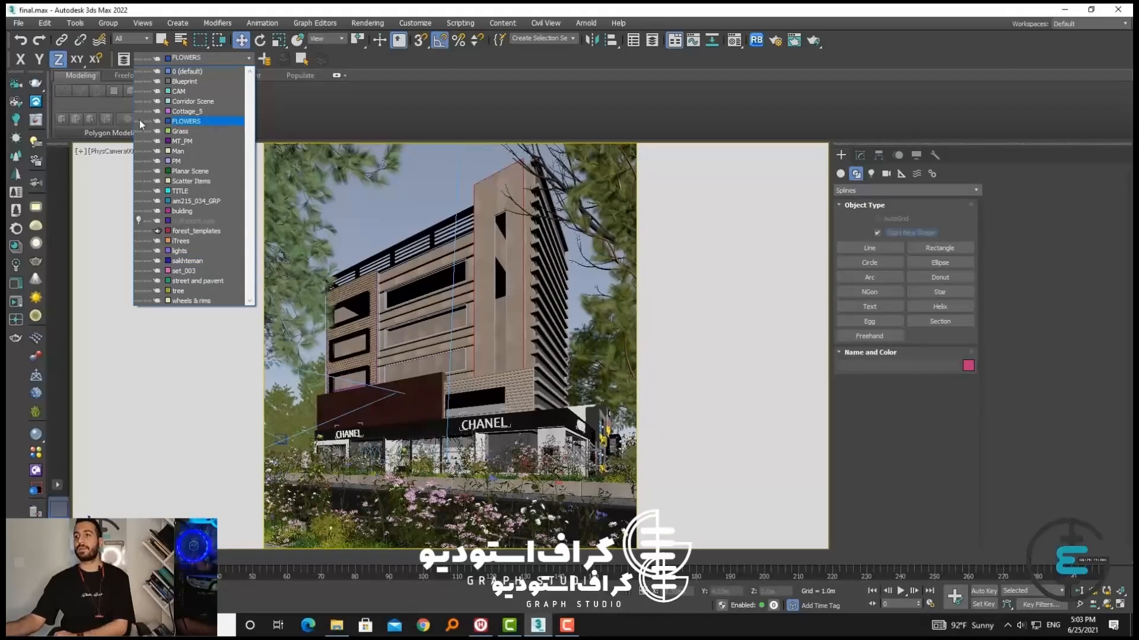
{"action": "left_click", "coordinate": [397, 206]}
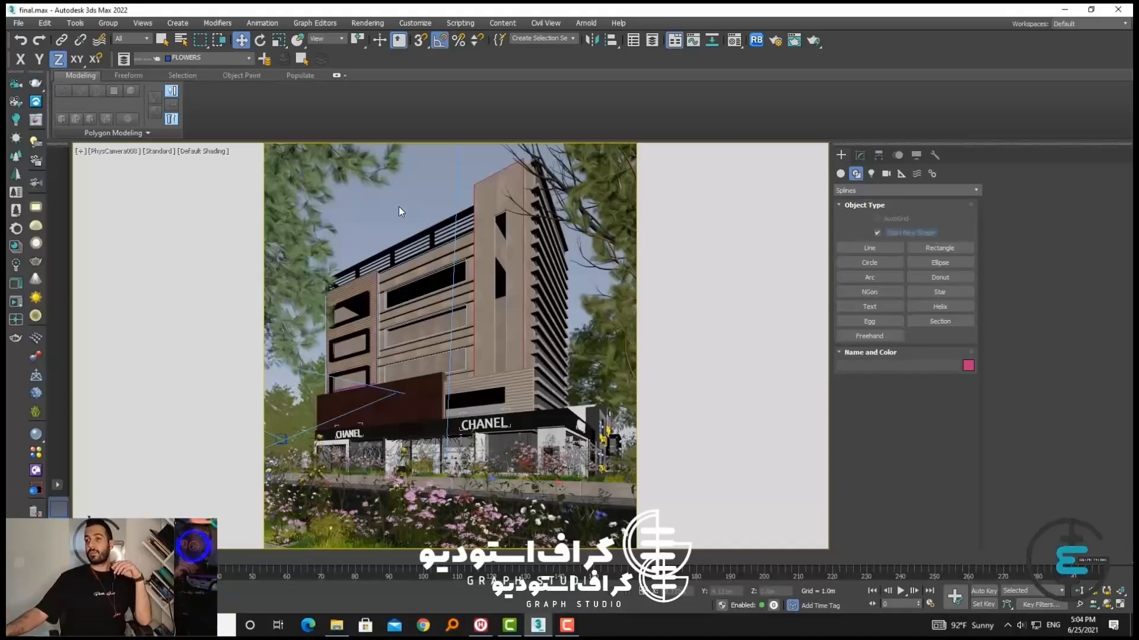
Examine the separate objects of the building facade: the main block, the window bay frames and the tower's edge outline
{"action": "left_click", "coordinate": [511, 356]}
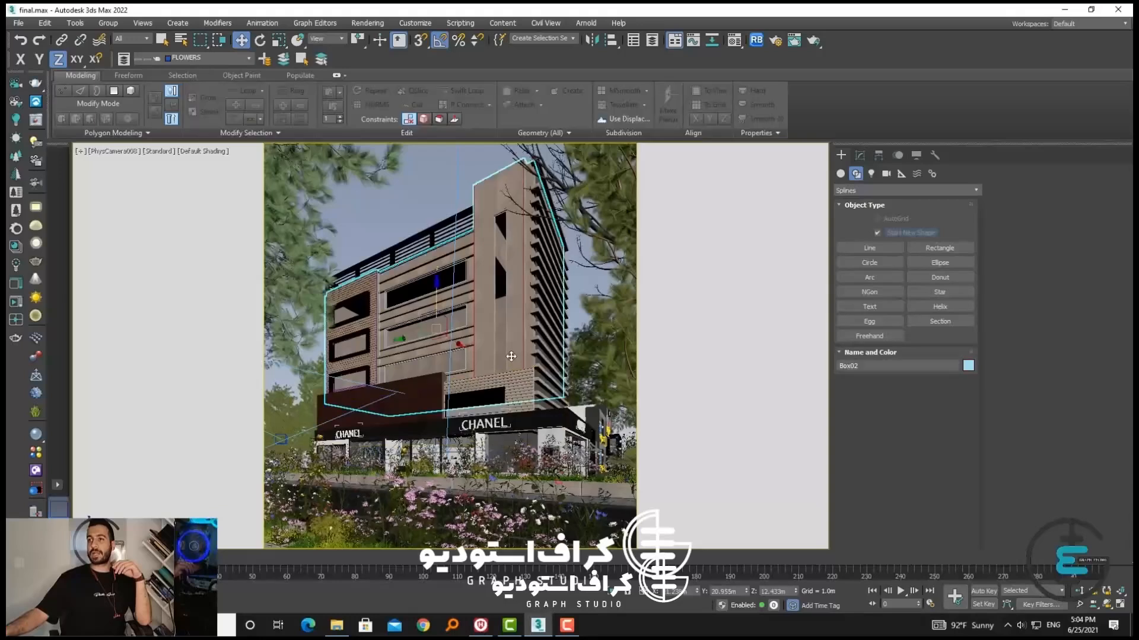
{"action": "left_click", "coordinate": [421, 207]}
{"action": "left_click", "coordinate": [485, 209]}
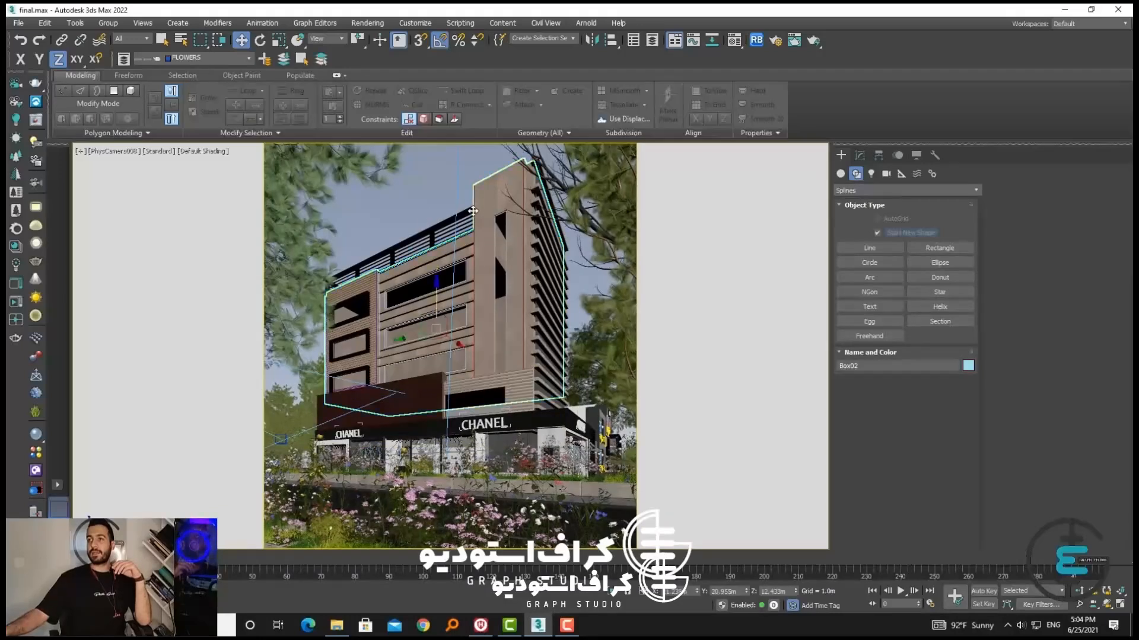
{"action": "left_click", "coordinate": [445, 209]}
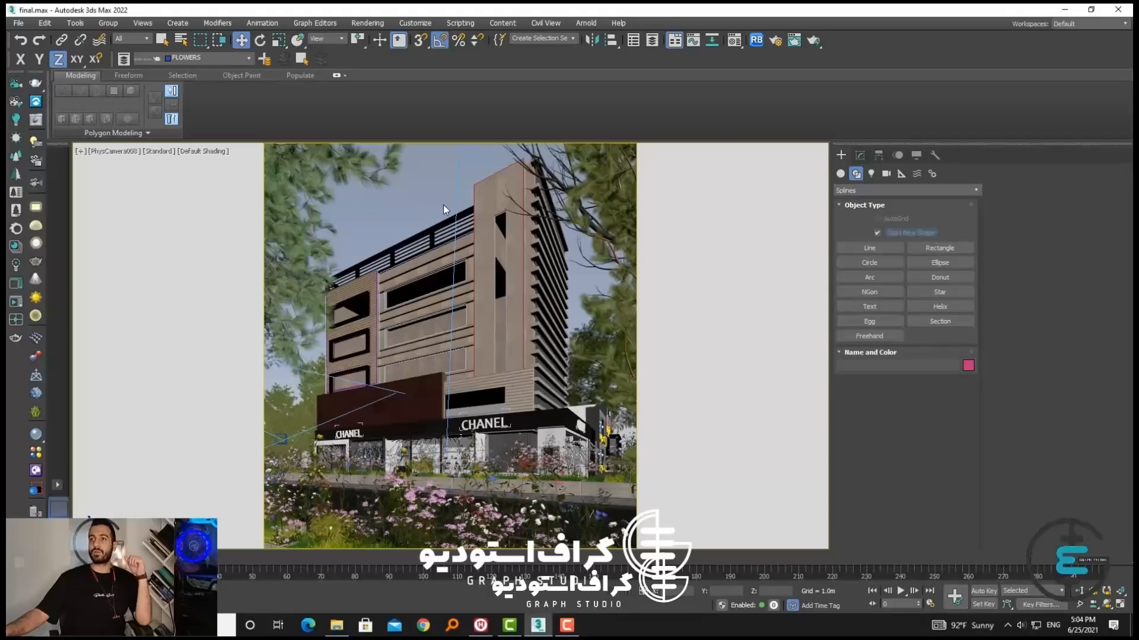
{"action": "left_click", "coordinate": [462, 235]}
{"action": "left_click", "coordinate": [398, 205]}
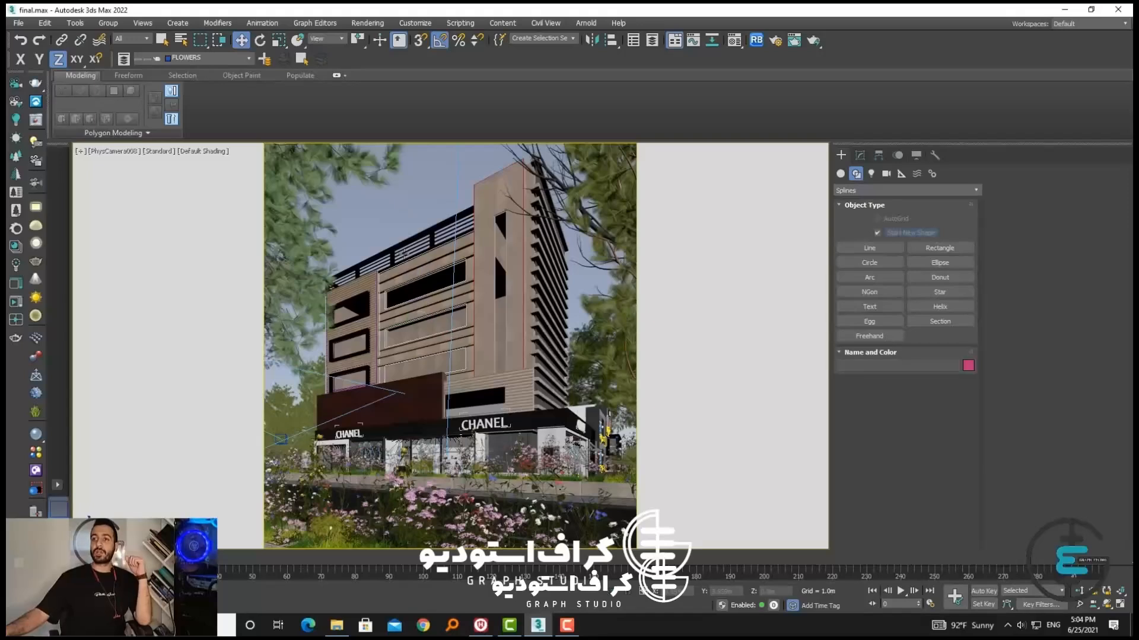
{"action": "left_click", "coordinate": [380, 291]}
{"action": "left_click", "coordinate": [380, 290]}
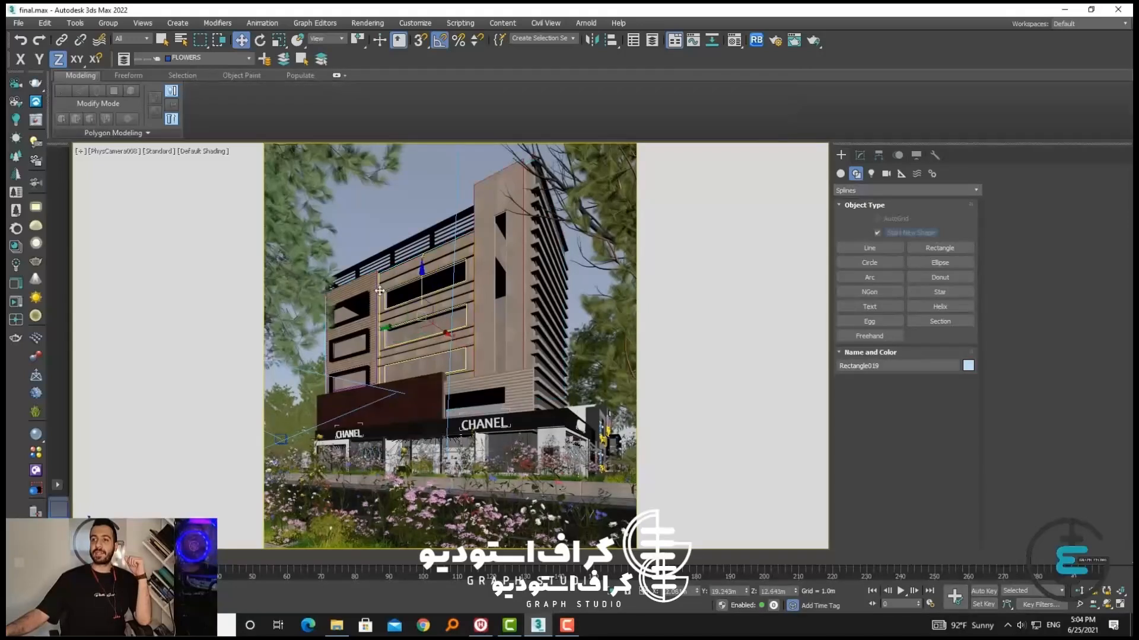
{"action": "left_click", "coordinate": [394, 222]}
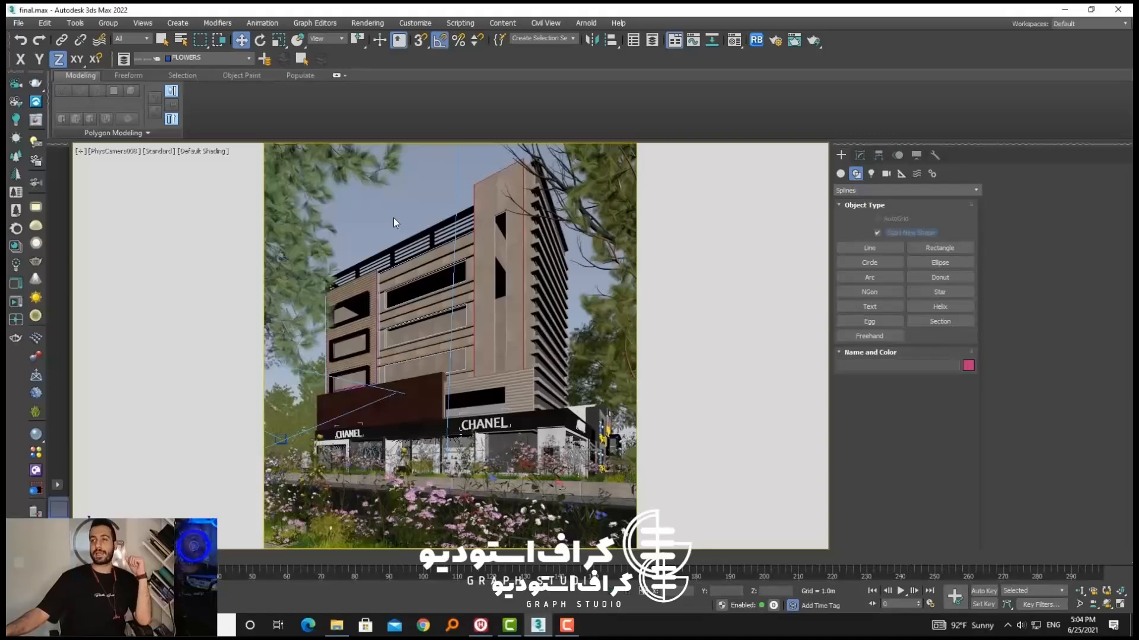
{"action": "left_click", "coordinate": [430, 271]}
{"action": "left_click", "coordinate": [488, 266]}
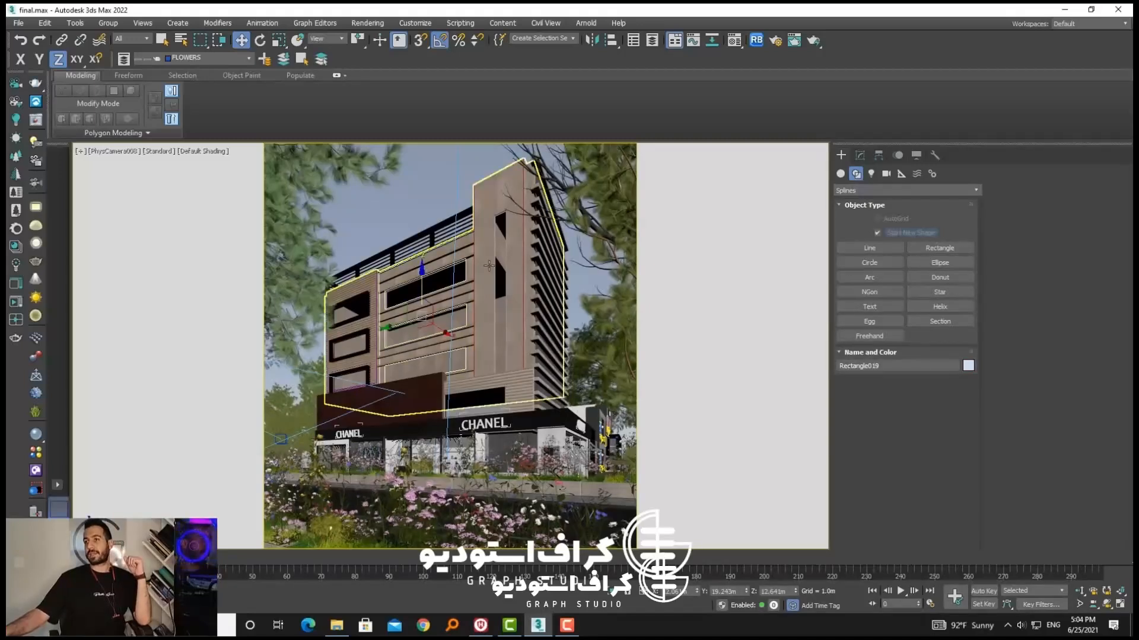
{"action": "left_click", "coordinate": [524, 272]}
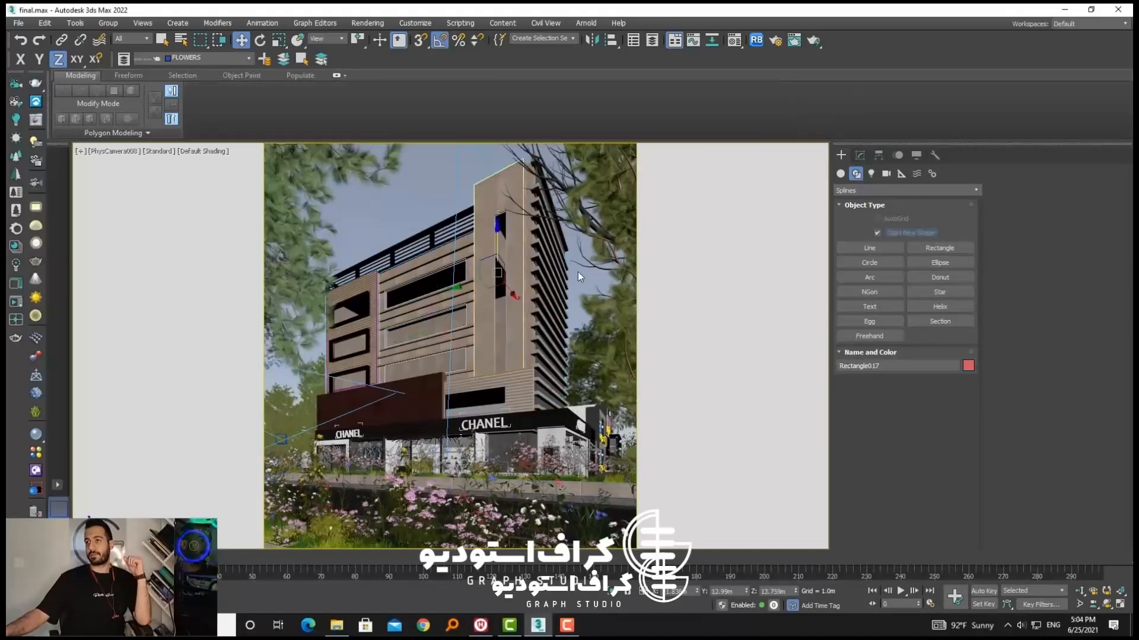
{"action": "left_click", "coordinate": [581, 277]}
{"action": "left_click", "coordinate": [523, 283]}
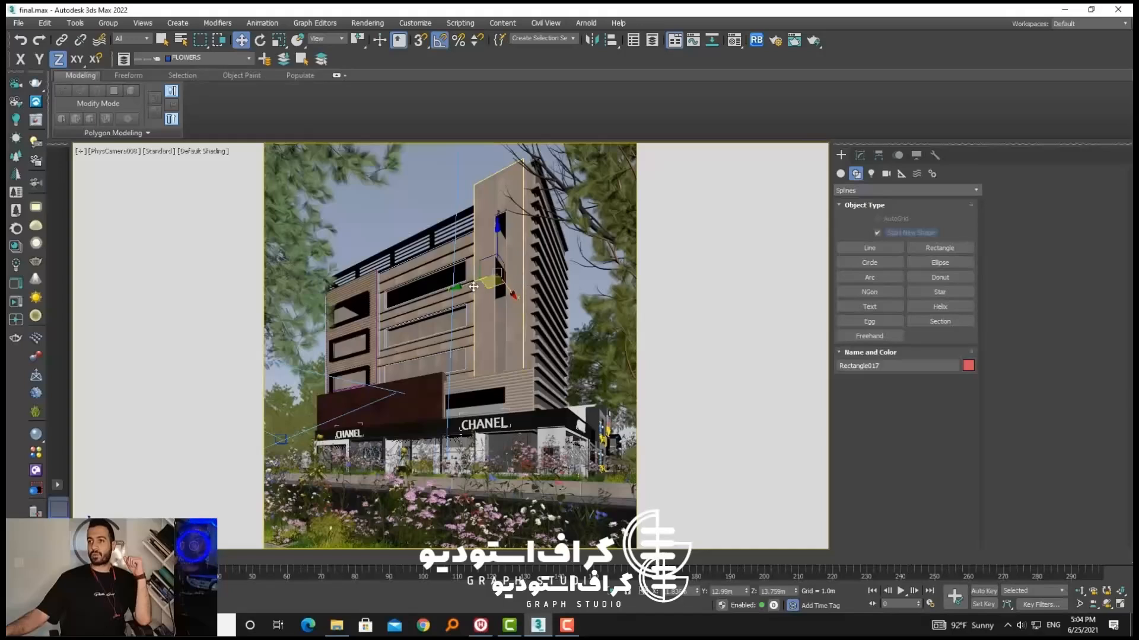
{"action": "left_click", "coordinate": [468, 276]}
{"action": "left_click", "coordinate": [465, 276]}
{"action": "left_click", "coordinate": [421, 204]}
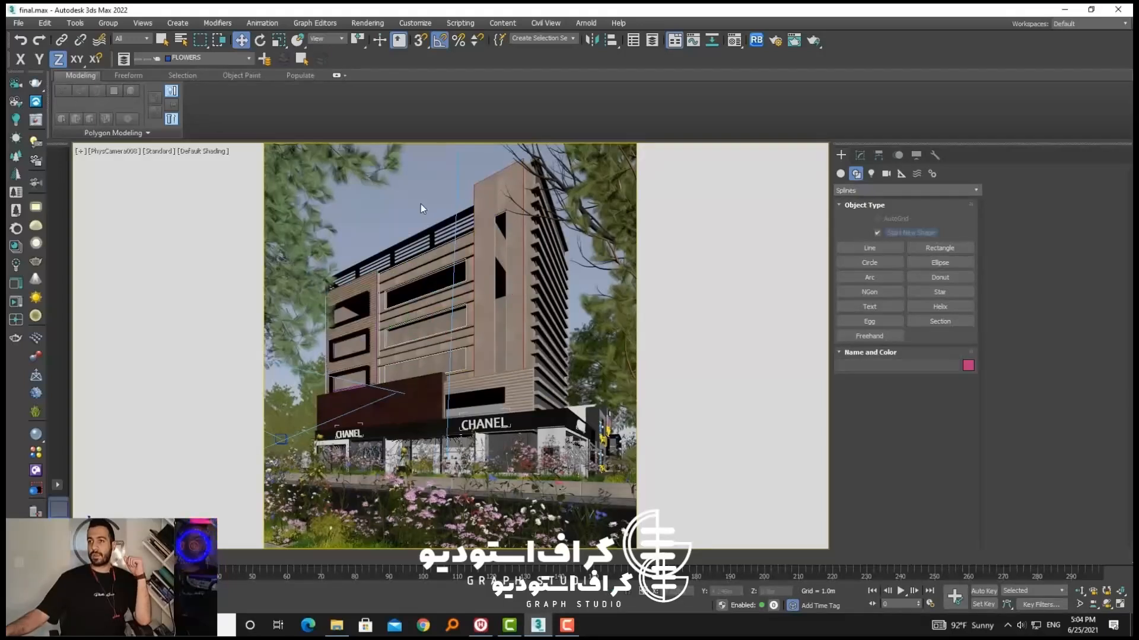
{"action": "left_click", "coordinate": [379, 300]}
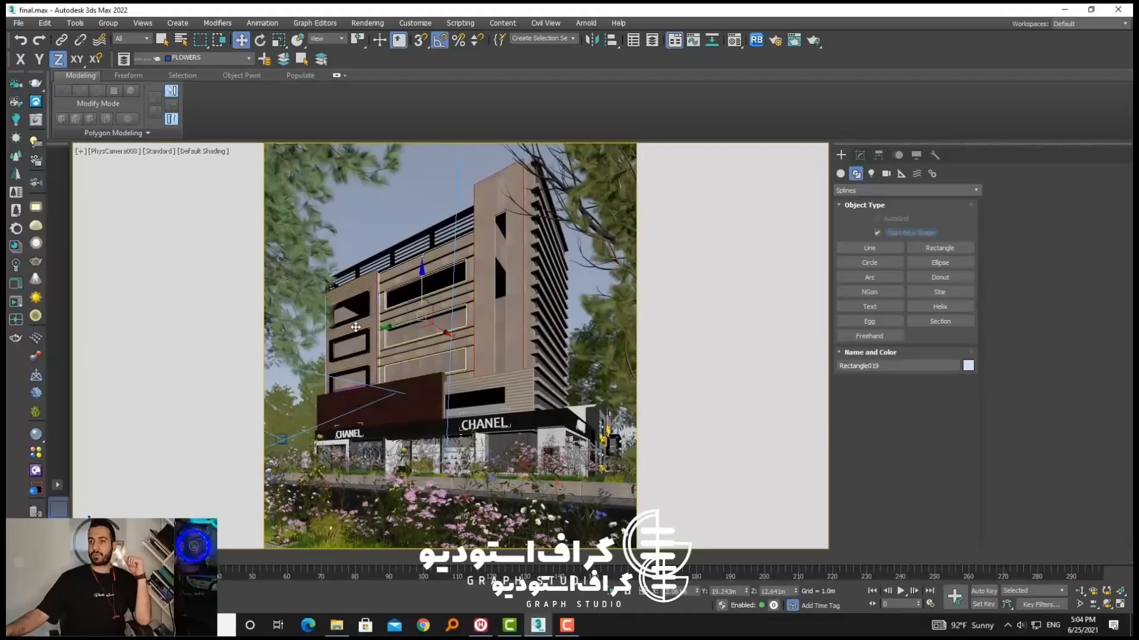
{"action": "left_click", "coordinate": [375, 218]}
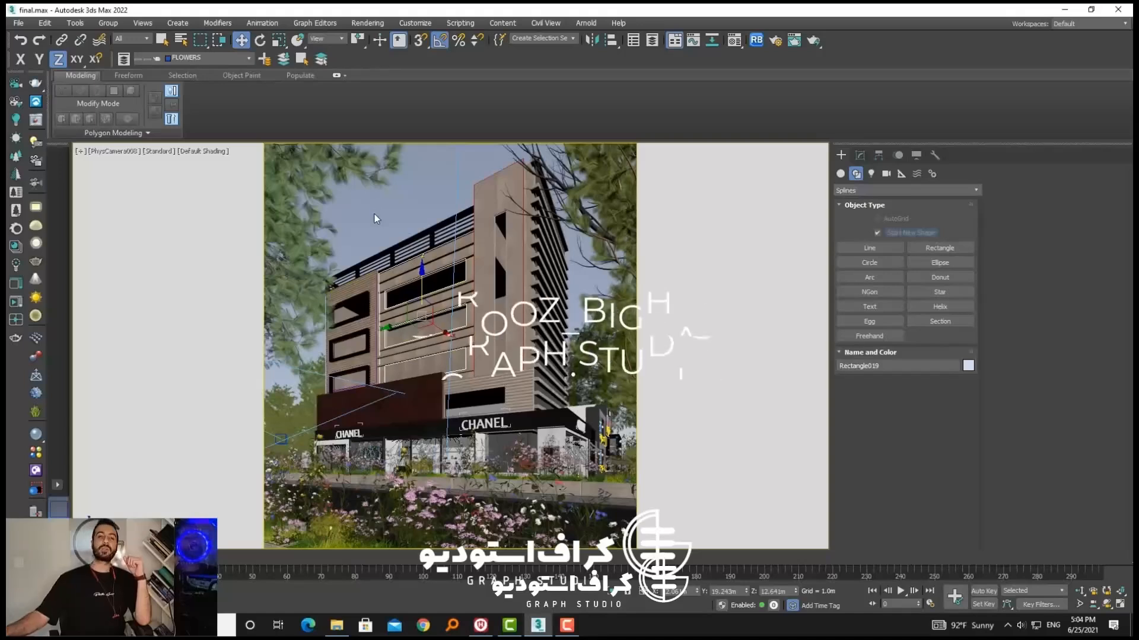